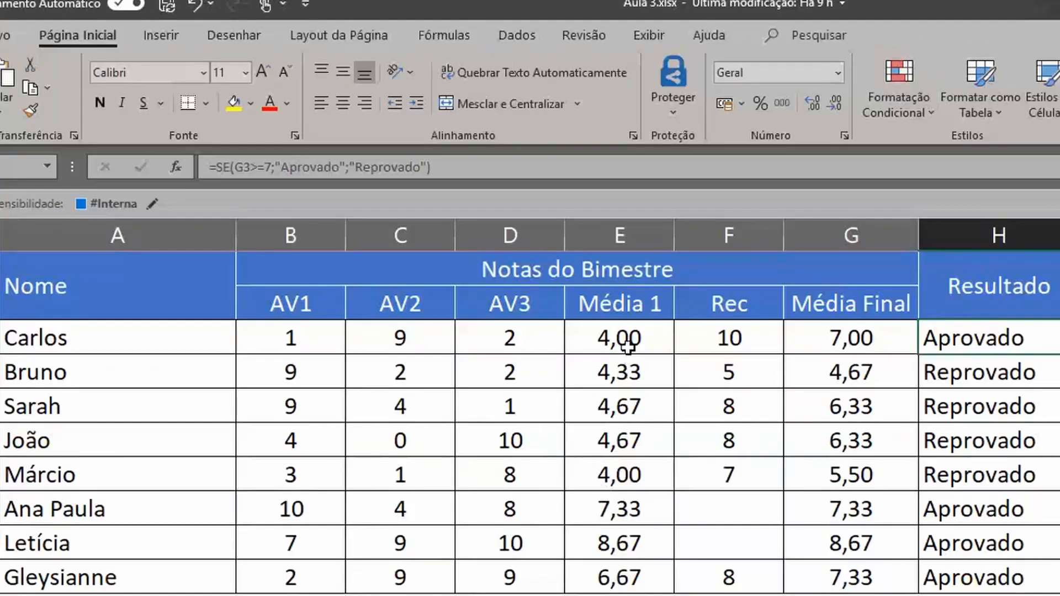
Start a greater-than conditional formatting rule on the Média 1 averages in E3:E10, with 7 as the threshold.
drag(627, 345, 628, 588)
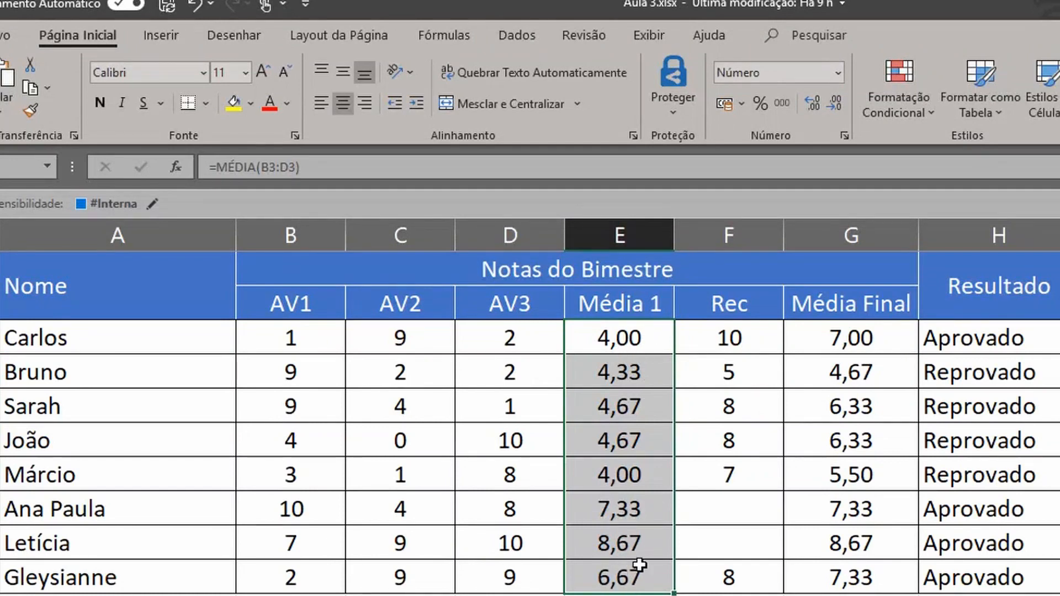
click(632, 339)
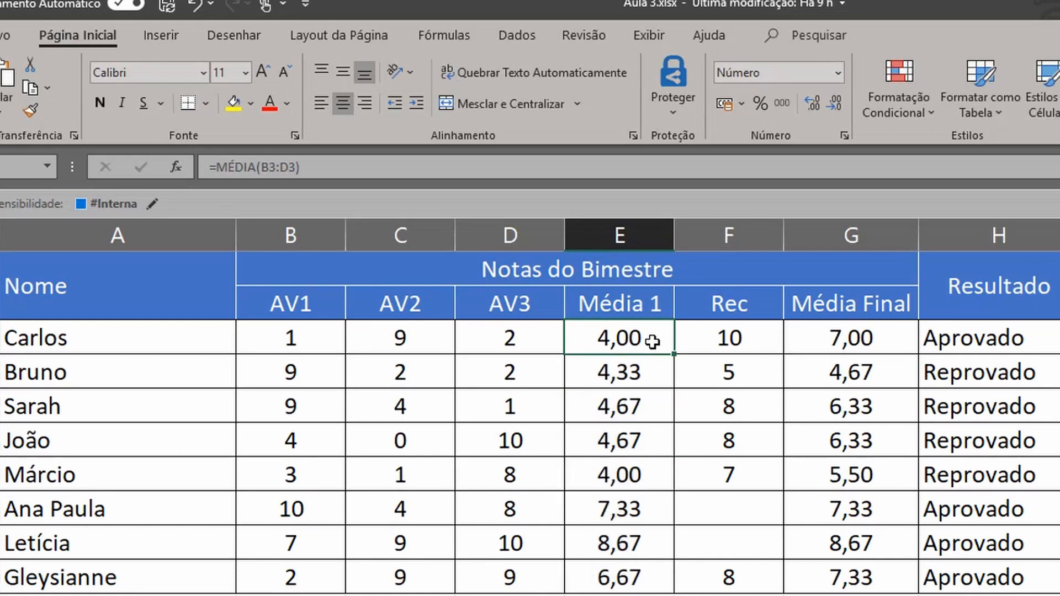
drag(652, 342, 625, 569)
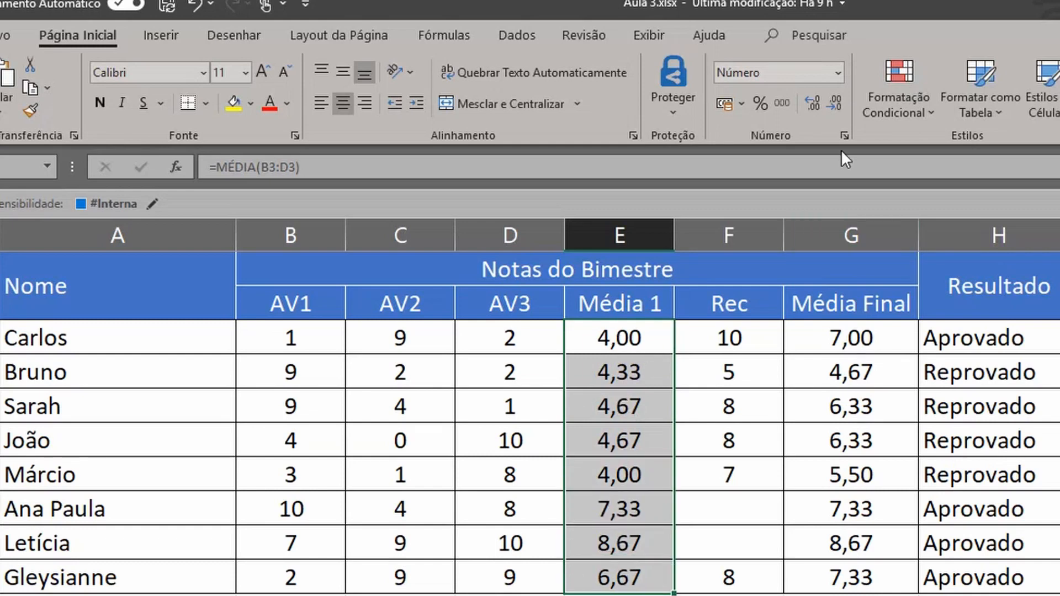
click(902, 107)
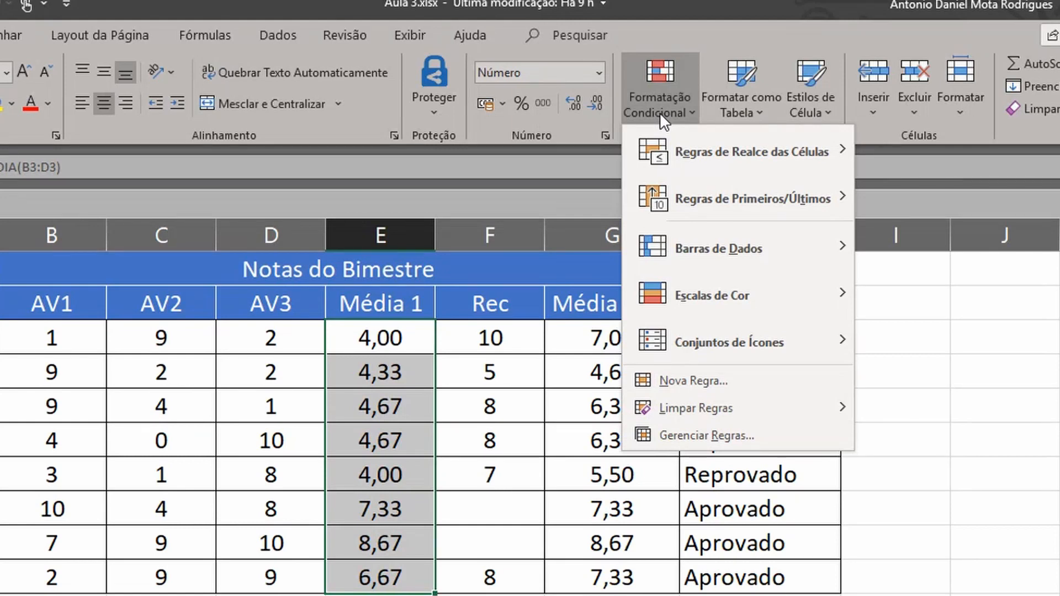
mouse_move(700, 153)
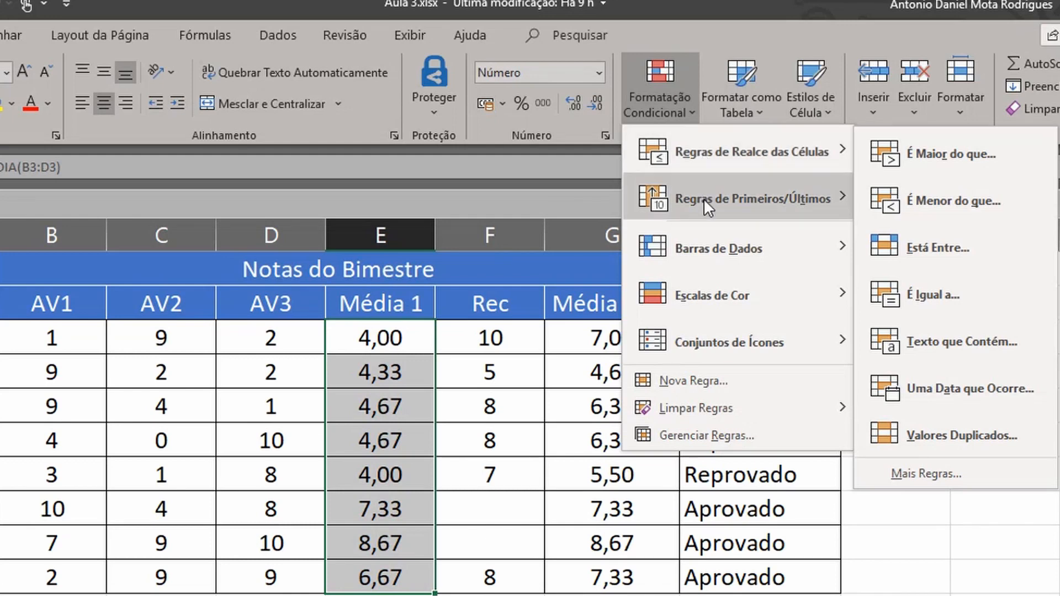
mouse_move(705, 204)
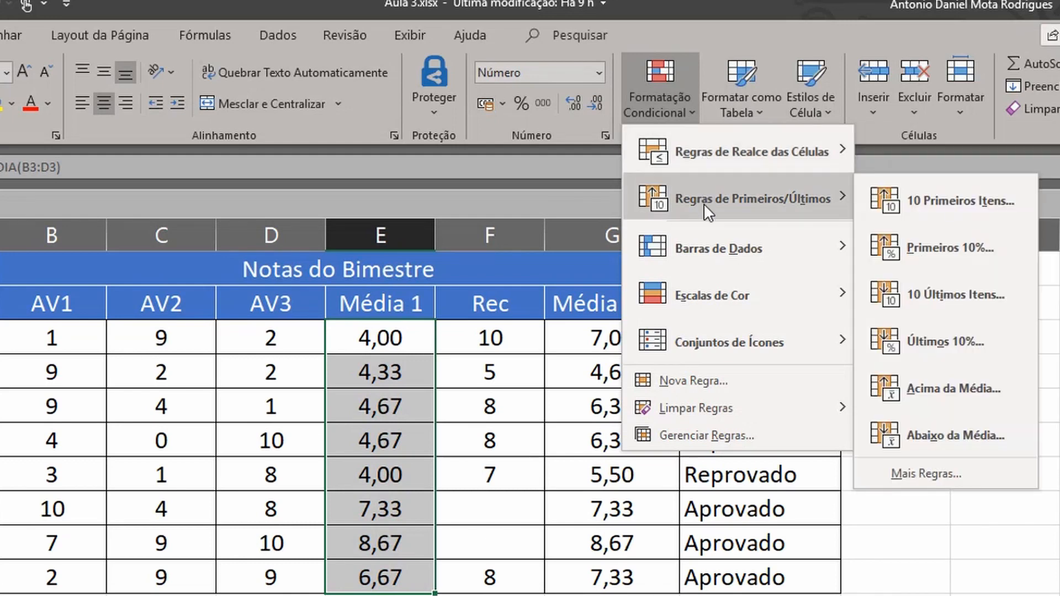
mouse_move(710, 246)
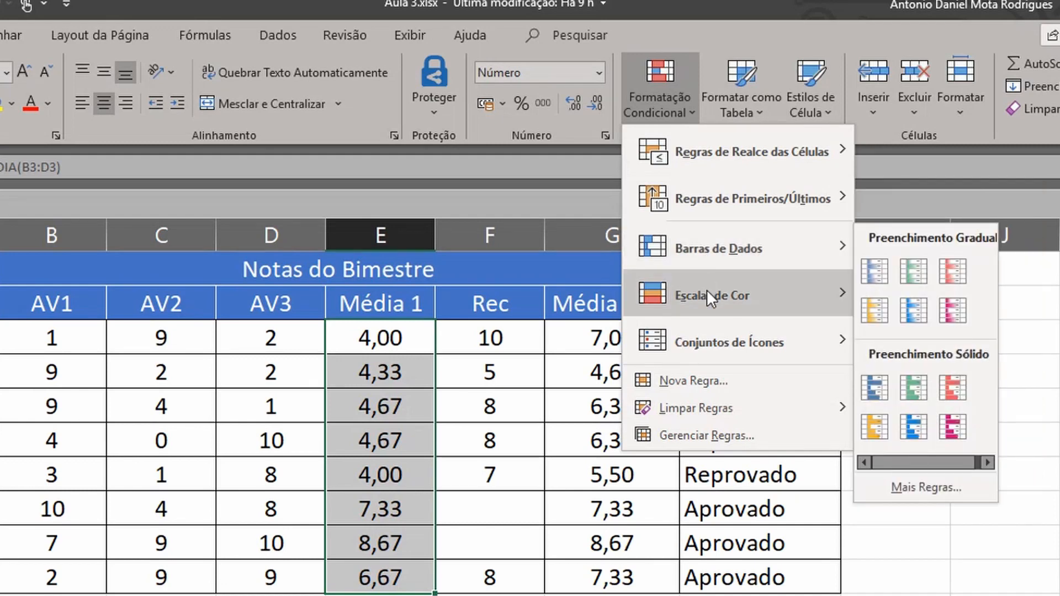
mouse_move(706, 293)
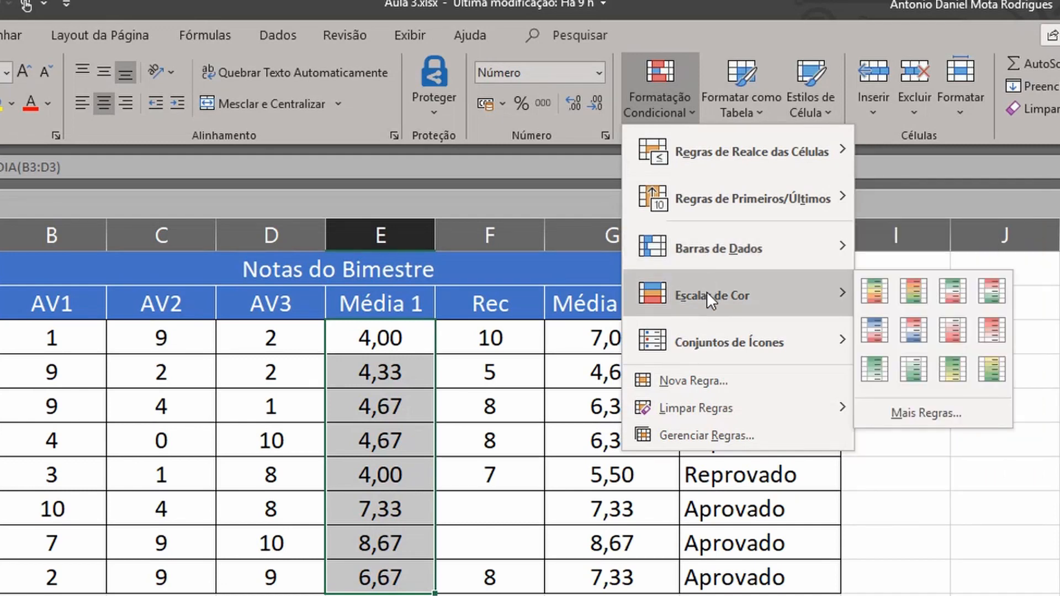
mouse_move(705, 336)
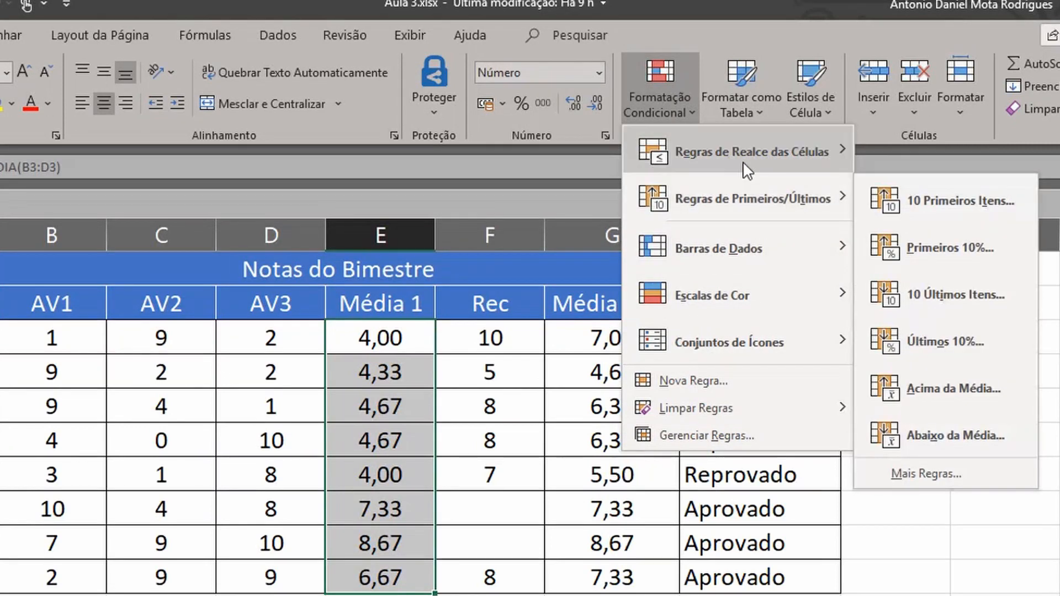
mouse_move(743, 161)
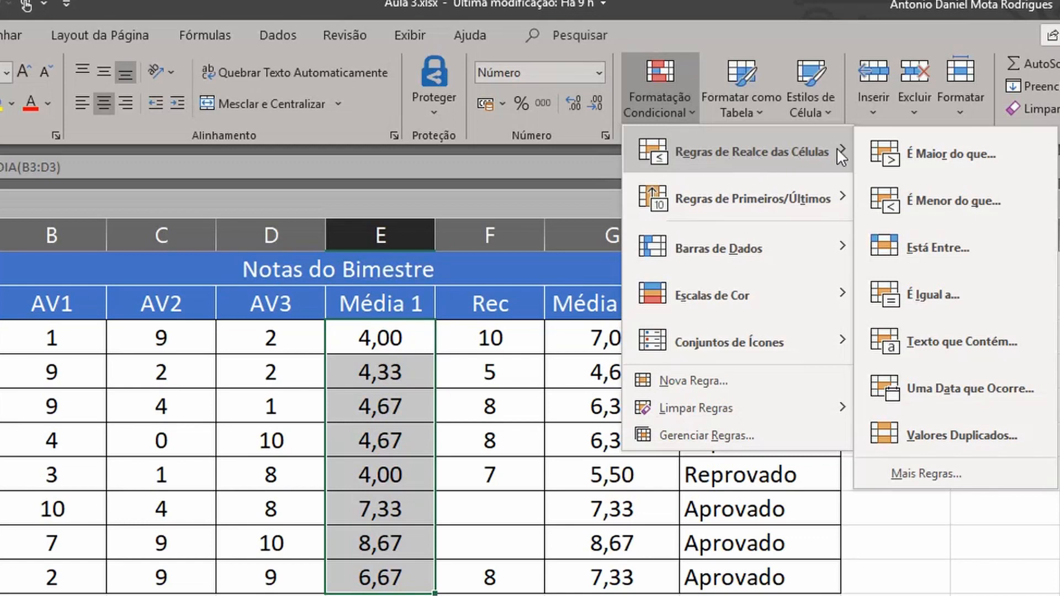
click(975, 153)
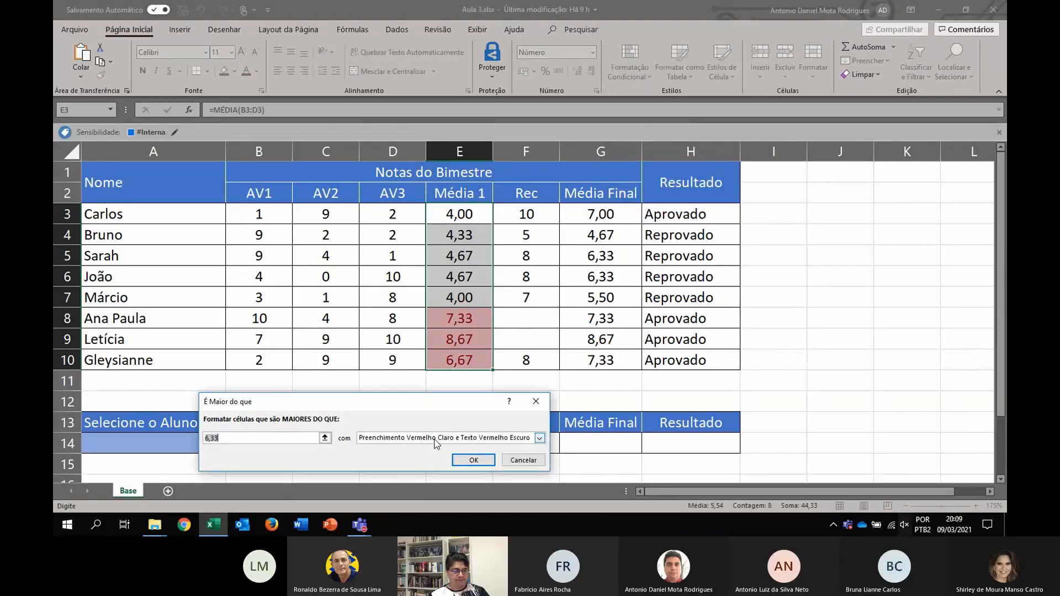
text(7)
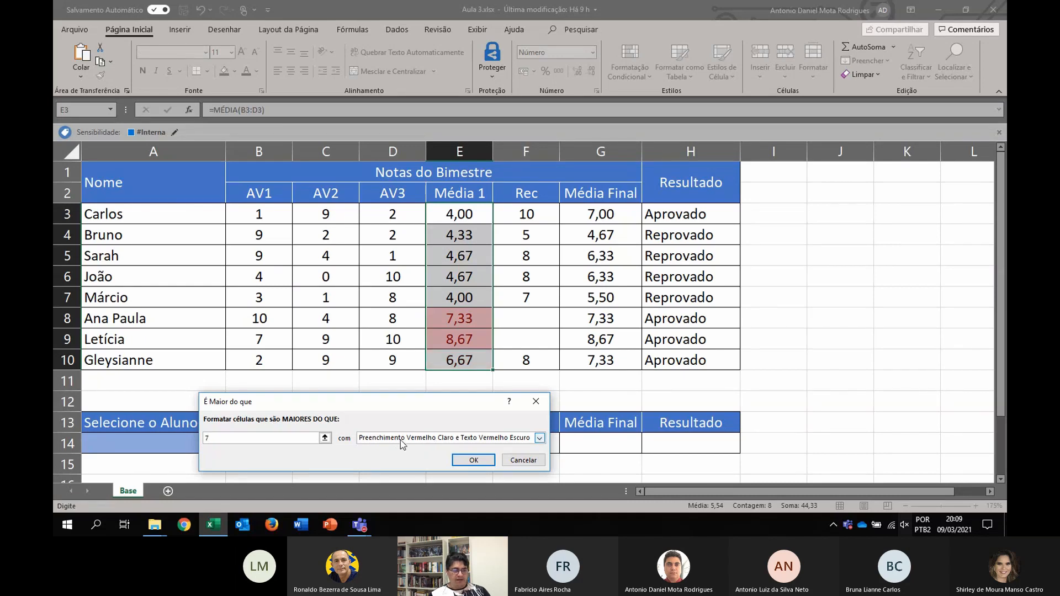
drag(415, 410, 462, 266)
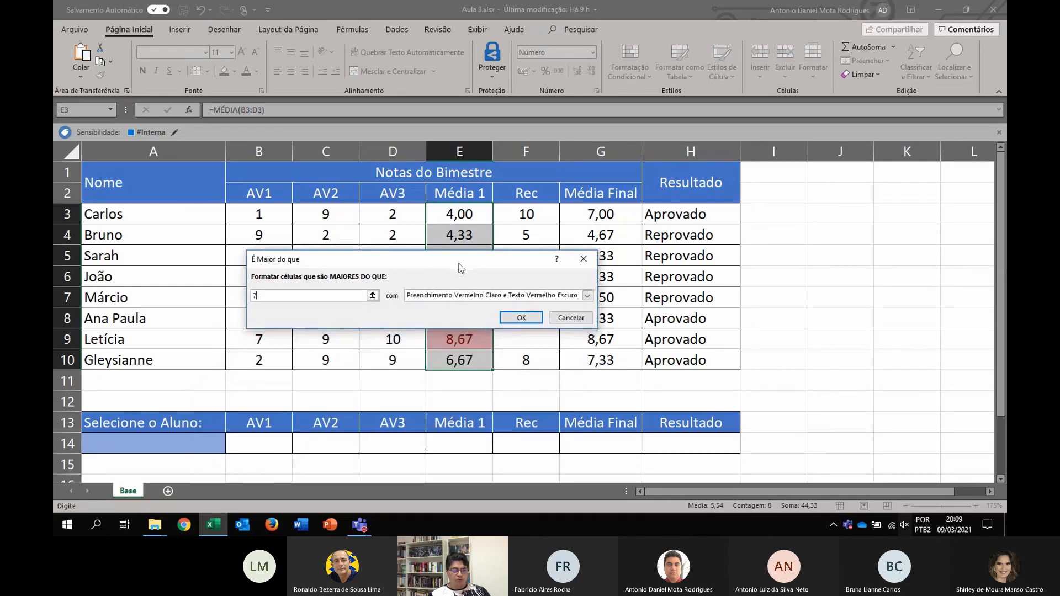
Set the rule's format to Preenchimento Verde e Texto Verde Escuro.
click(441, 301)
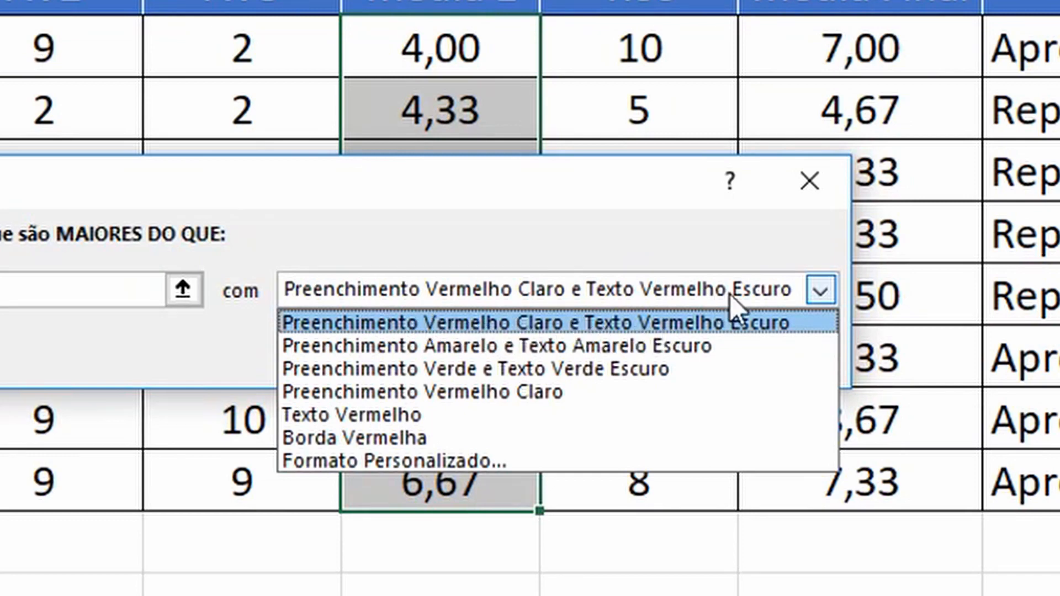
click(567, 191)
drag(498, 203, 548, 52)
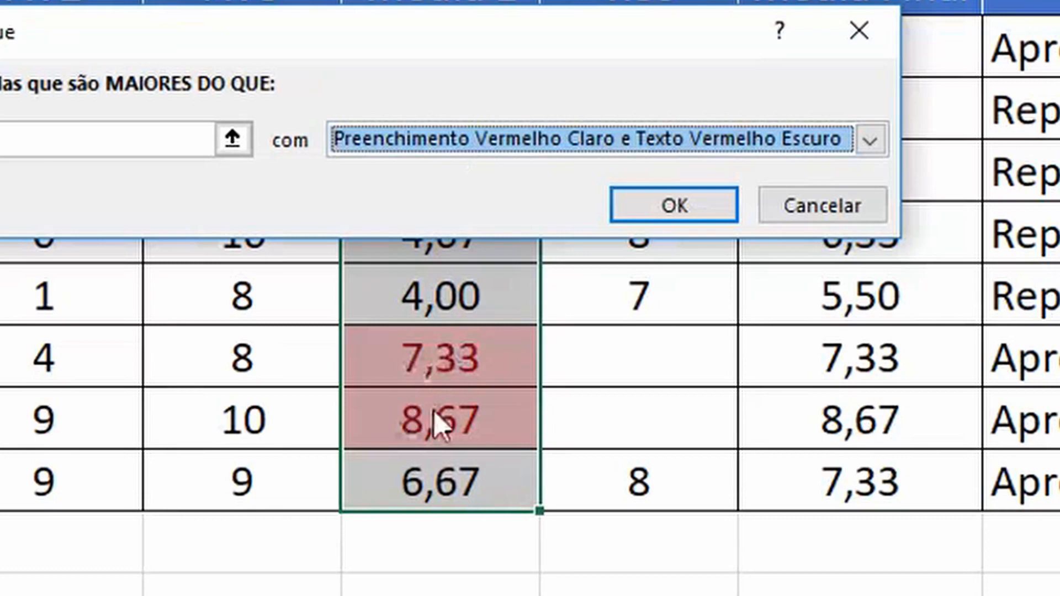
click(459, 148)
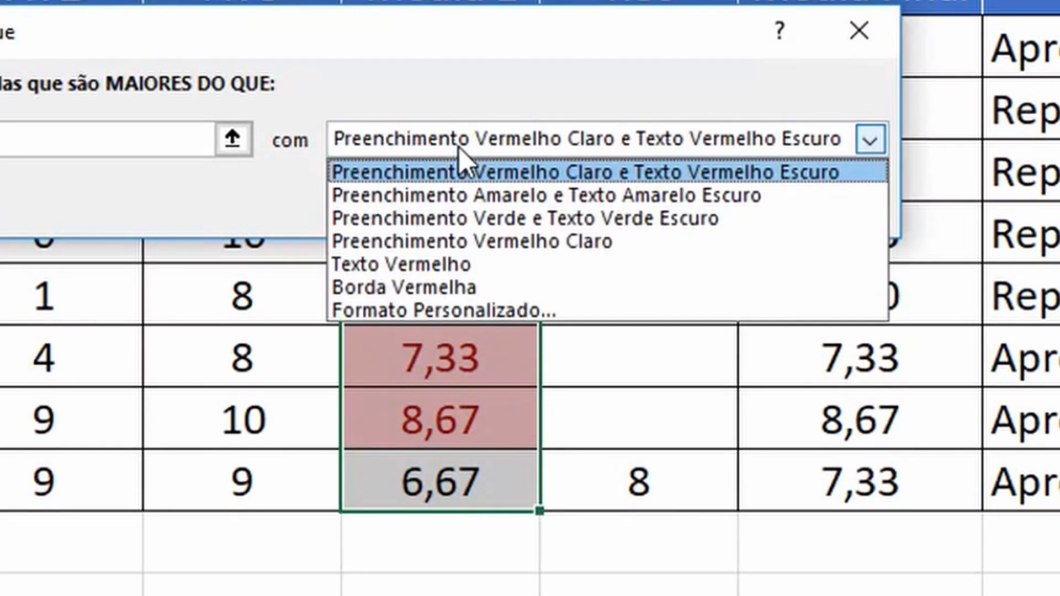
click(469, 217)
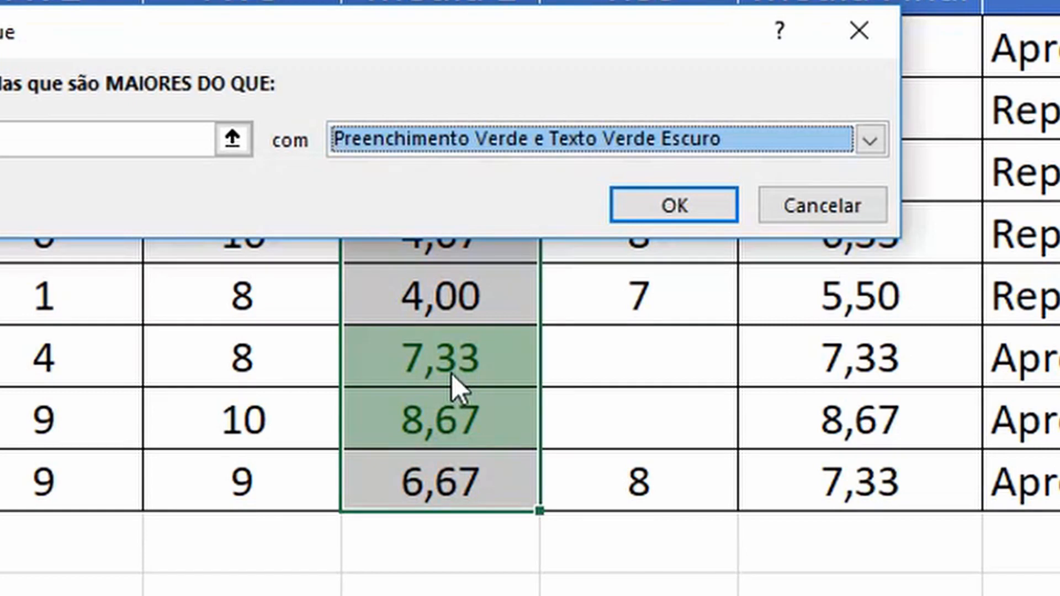
Open the Formato Personalizado settings for the greater-than rule.
click(465, 138)
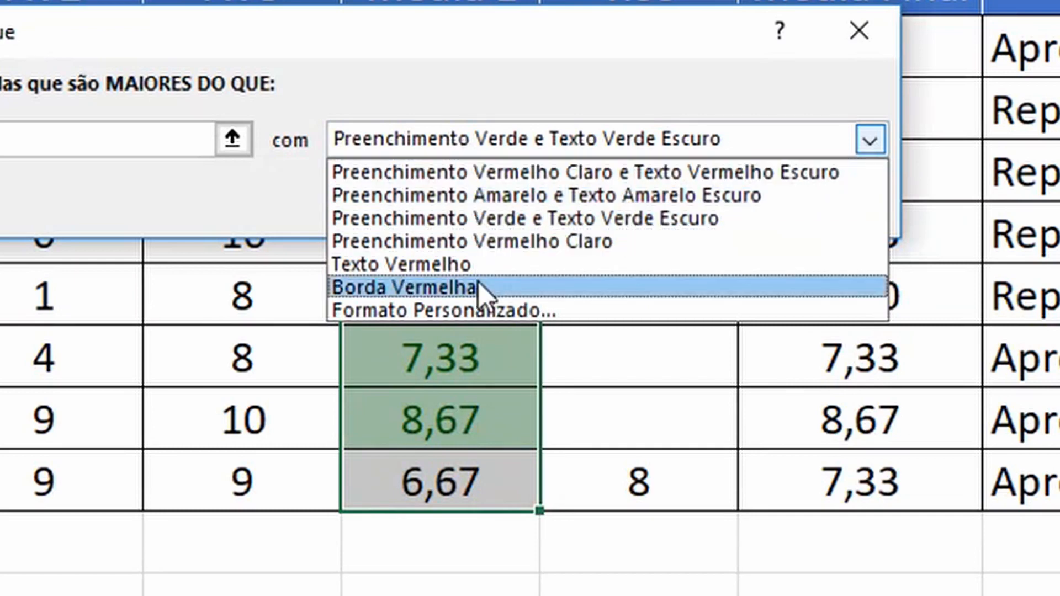
click(468, 308)
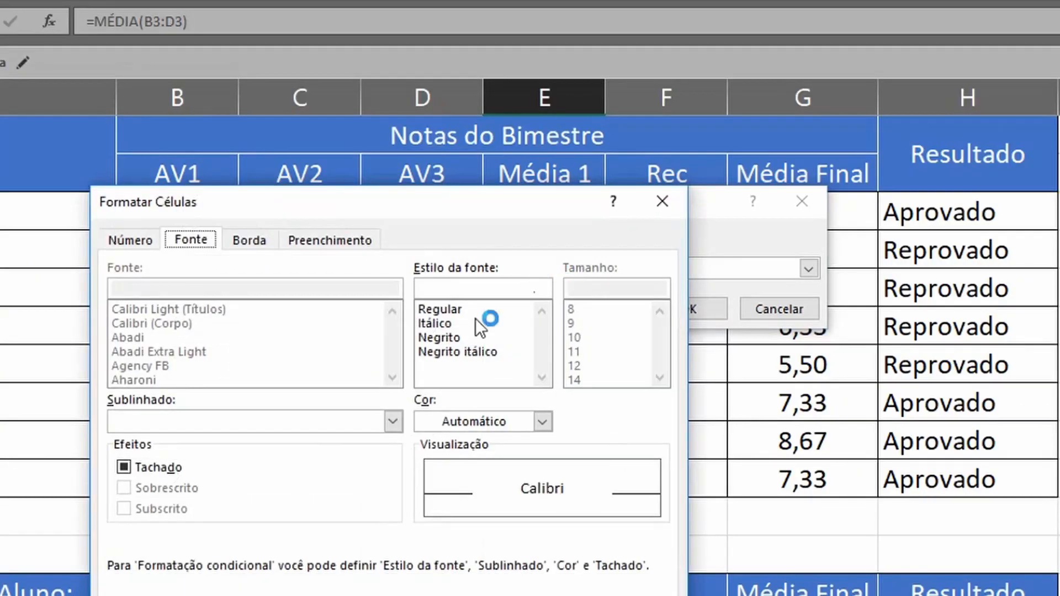
drag(472, 199, 631, 26)
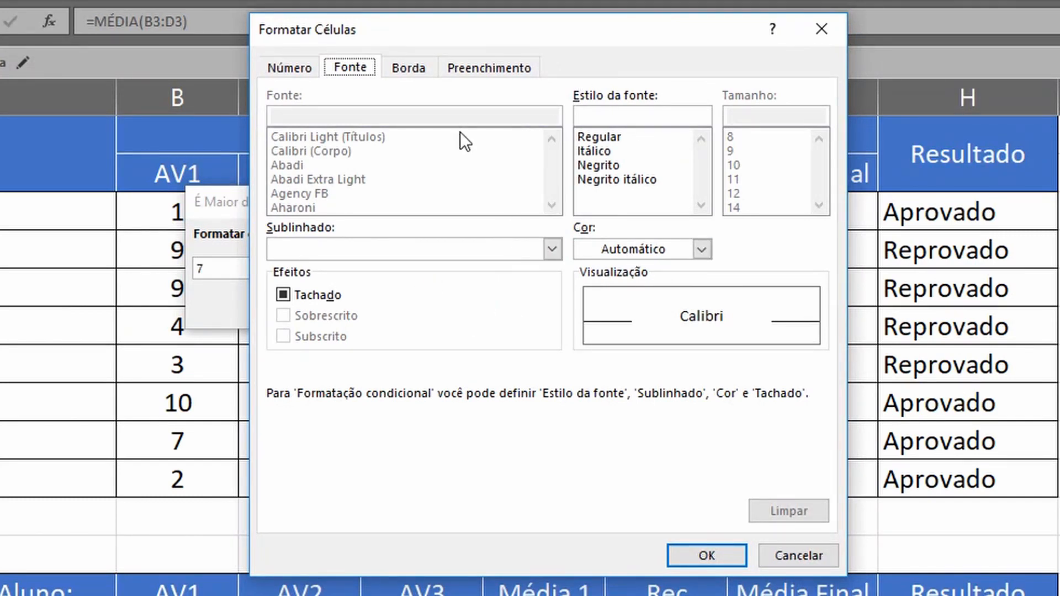
Review the custom format's number categories, font and underline options, border settings and background fill colours.
click(286, 69)
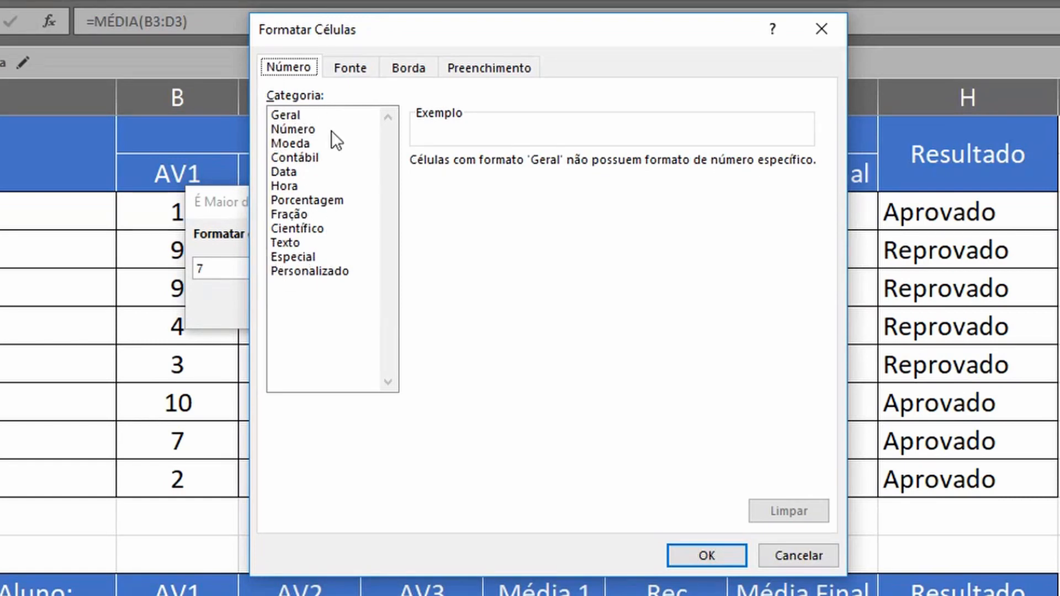
click(315, 269)
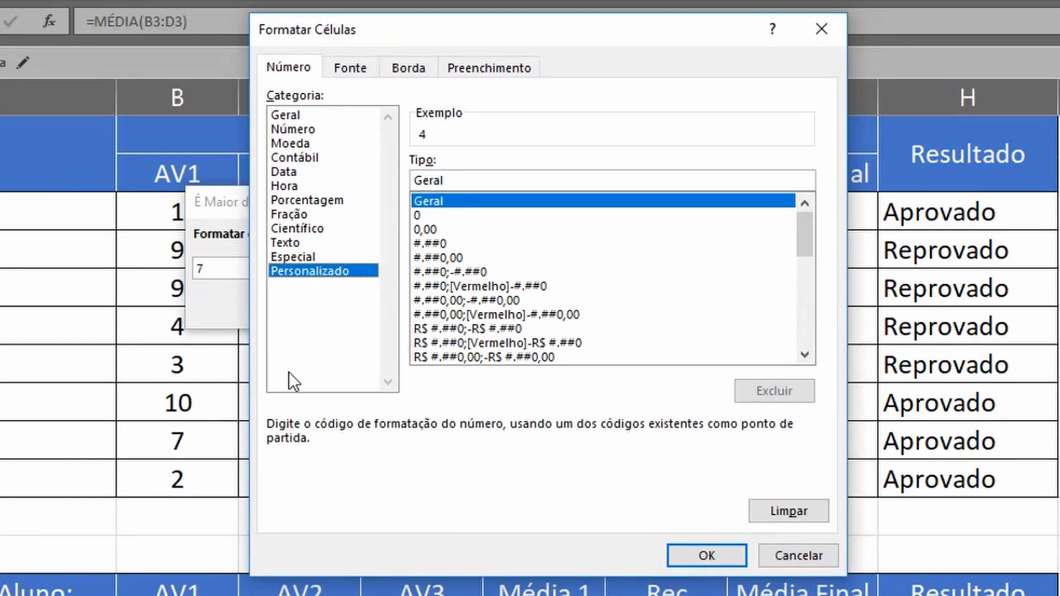
click(349, 67)
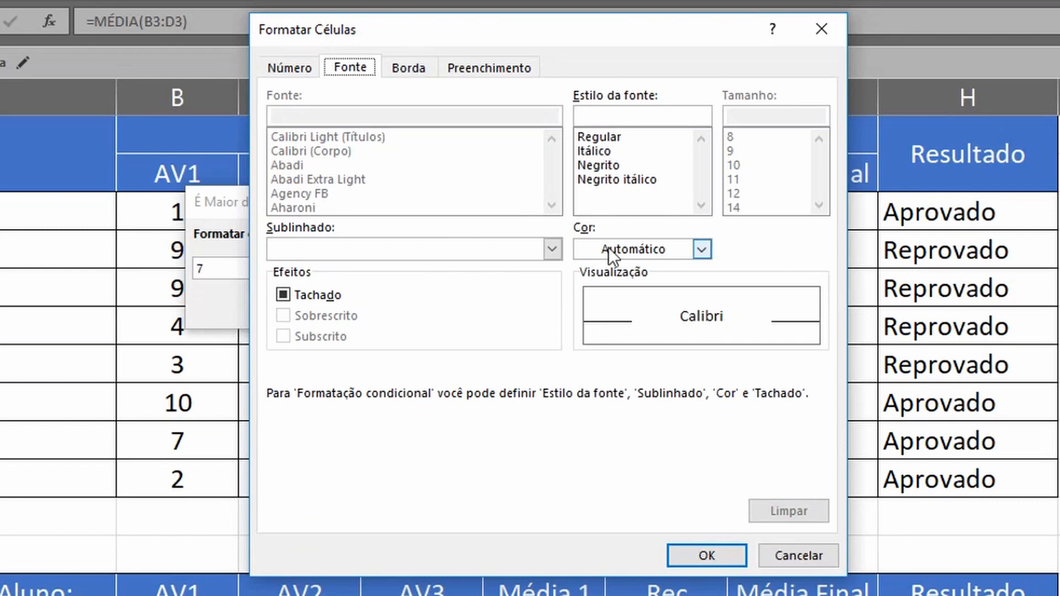
click(509, 247)
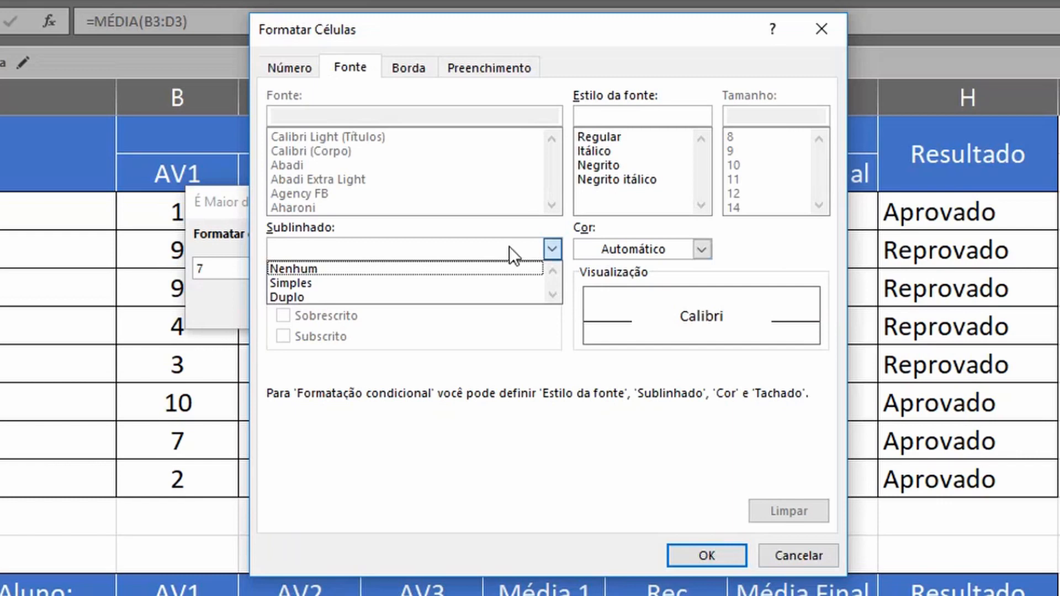
click(483, 248)
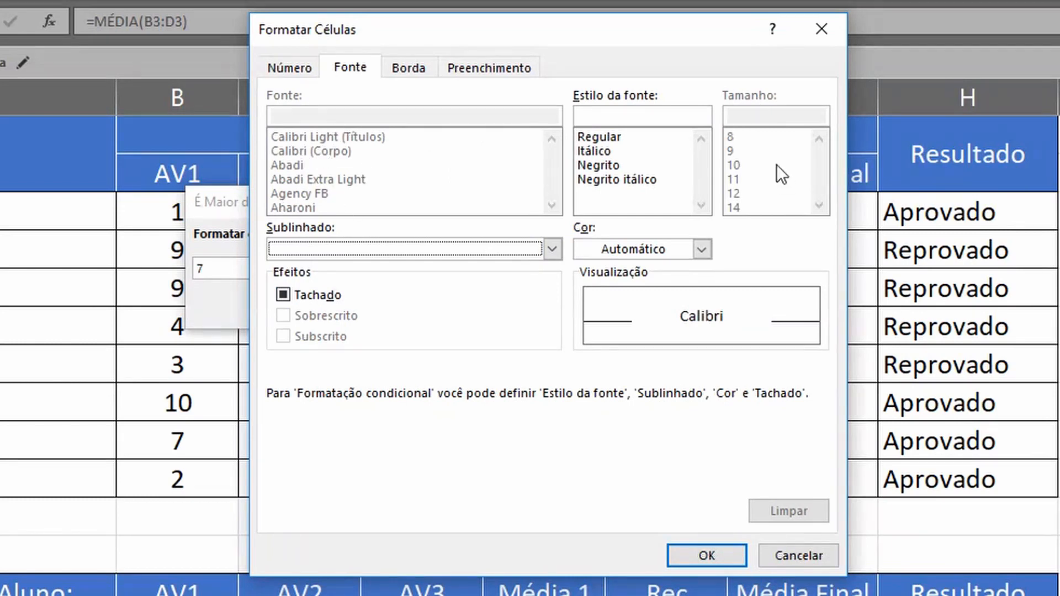
click(407, 71)
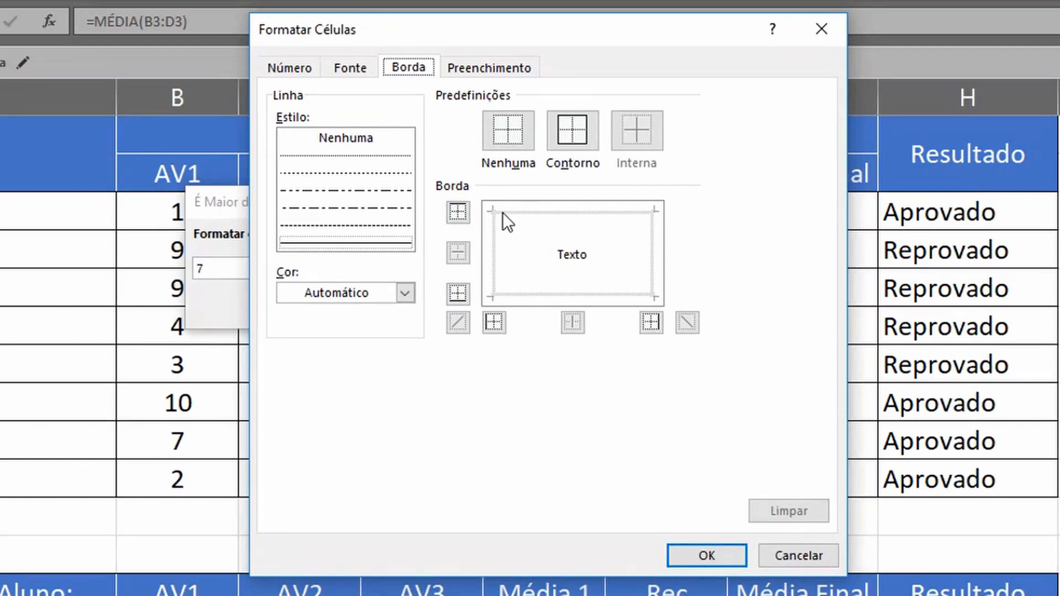
click(495, 69)
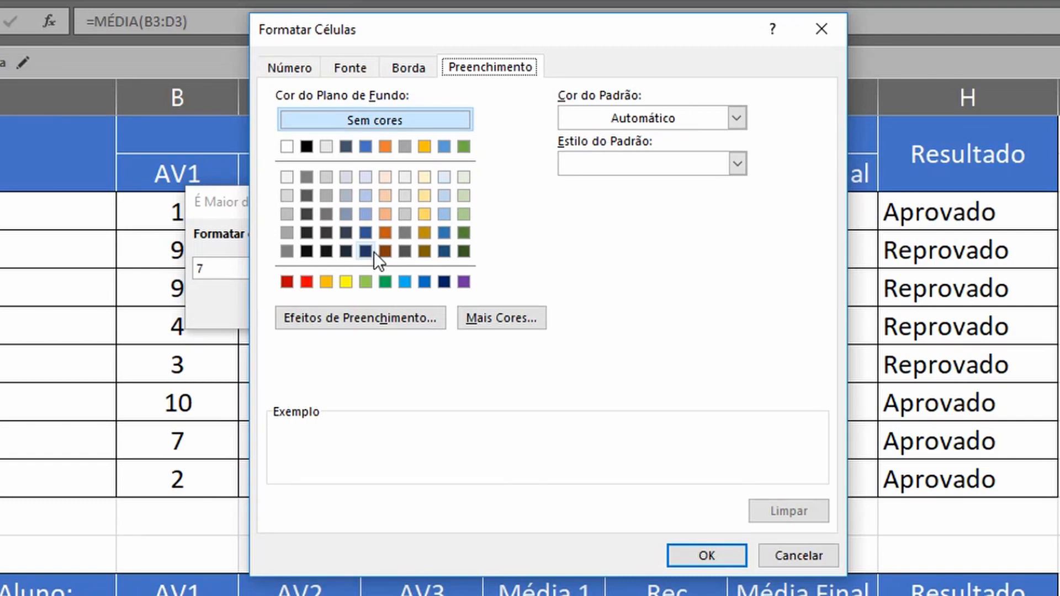
click(344, 319)
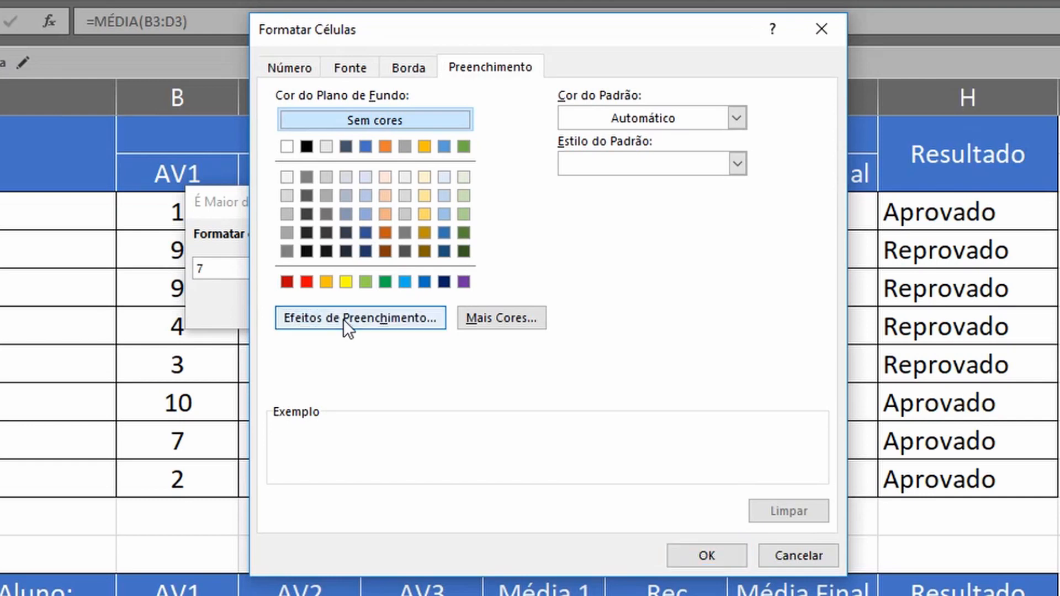
drag(409, 254, 495, 93)
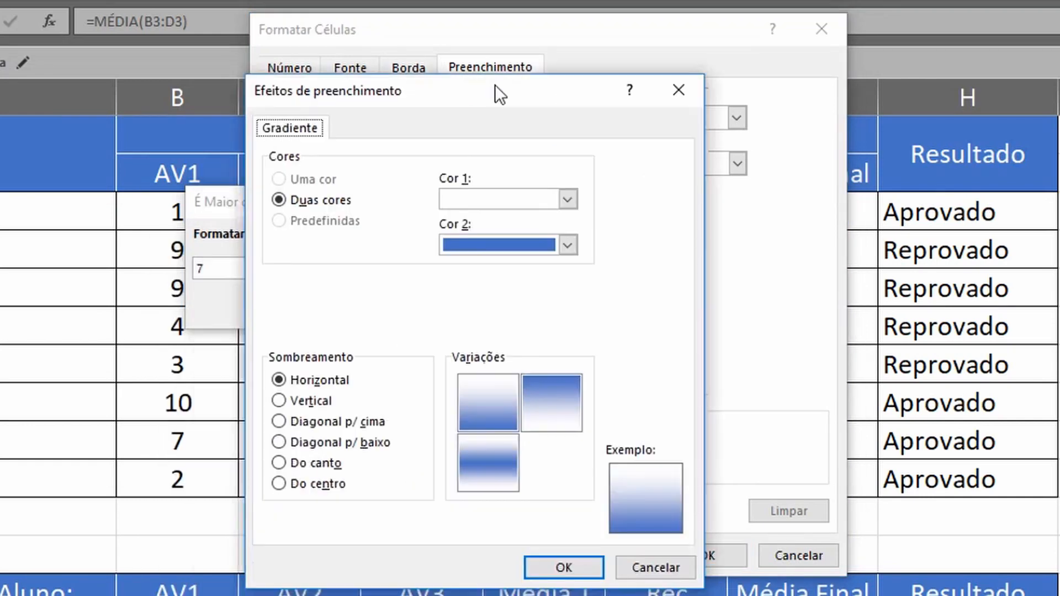
click(496, 407)
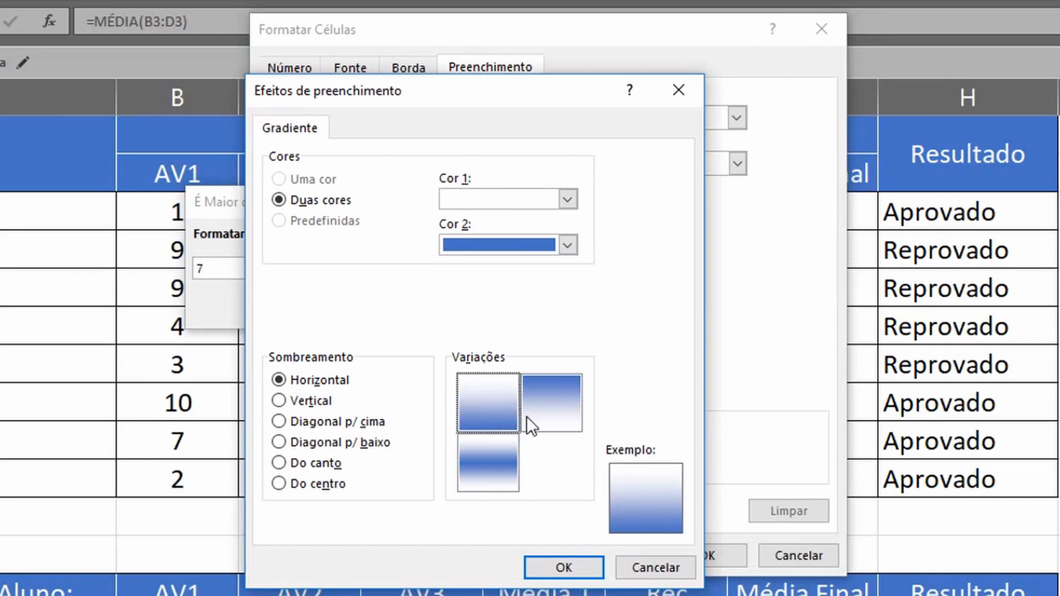
click(566, 200)
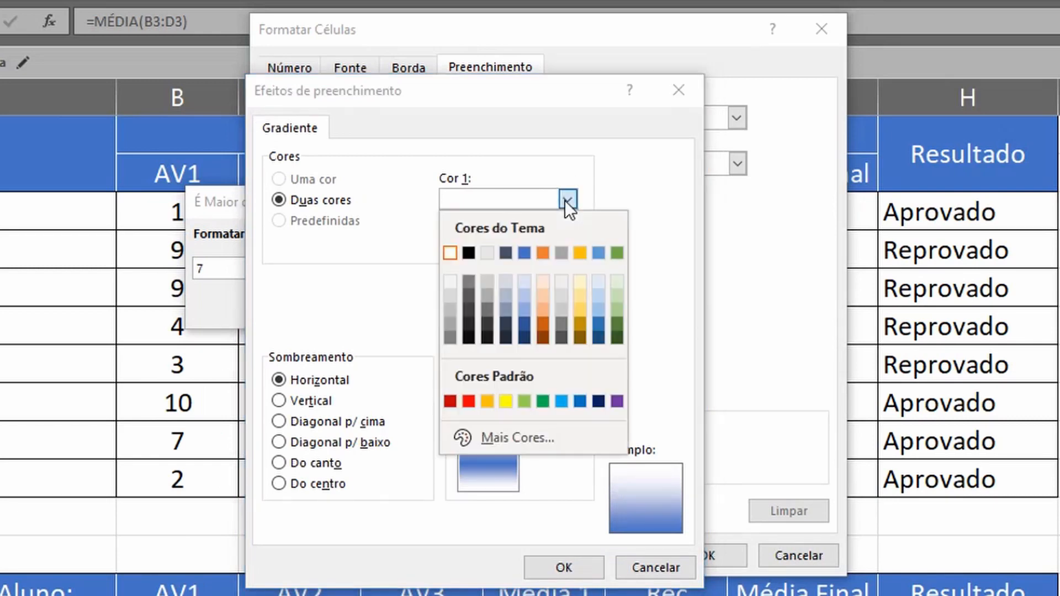
click(507, 401)
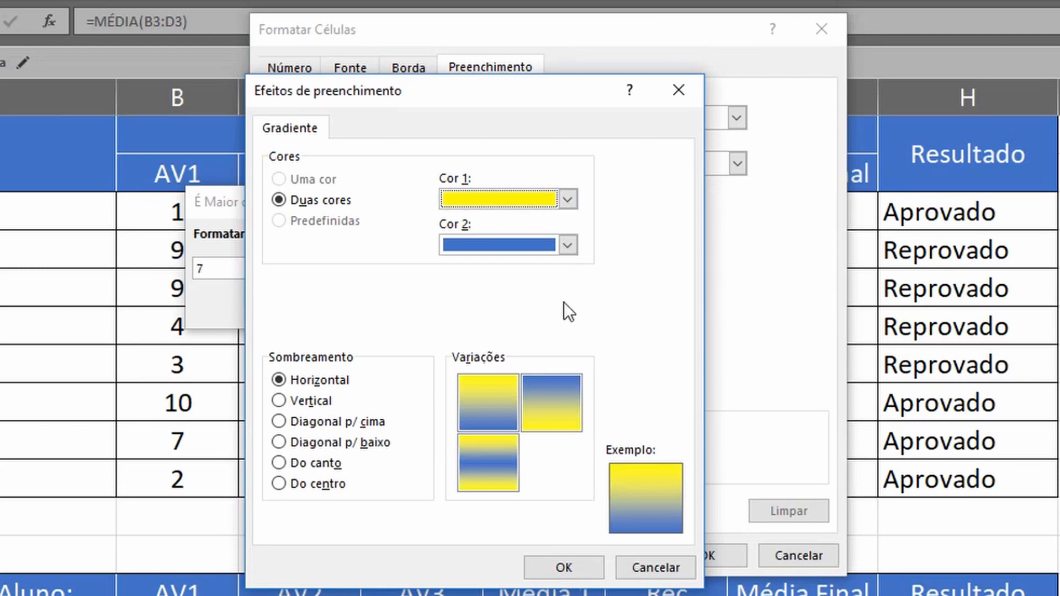
click(551, 407)
click(494, 456)
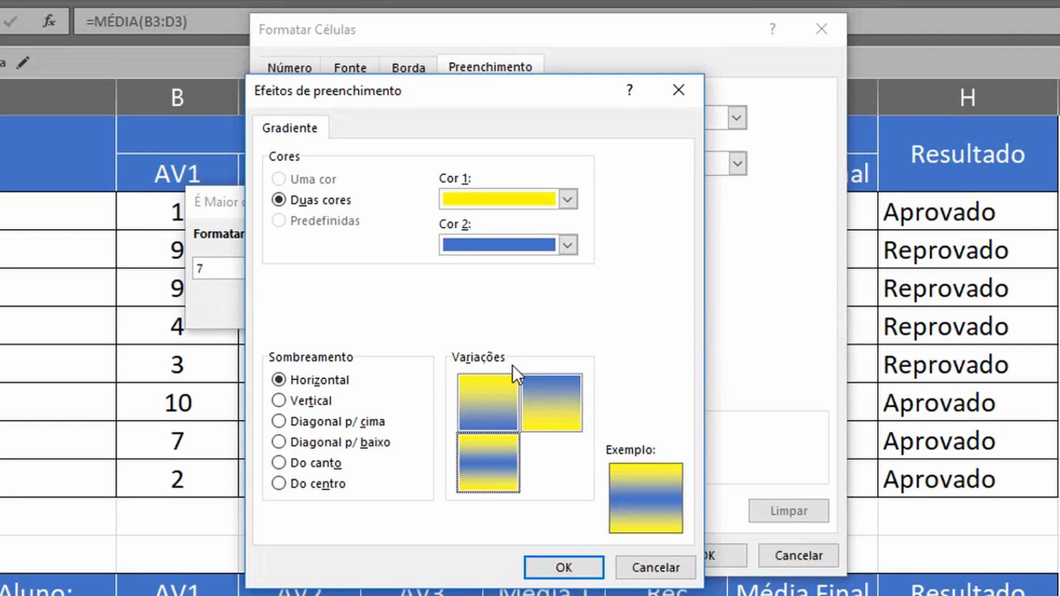
click(651, 569)
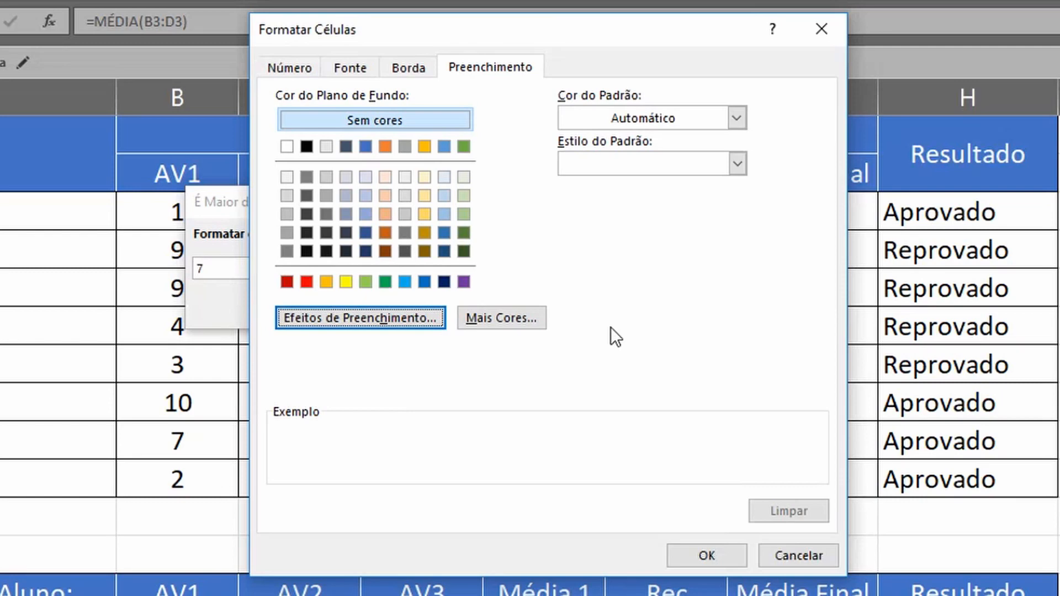
Set the rule's custom format to Negrito with a dark green font colour and apply it to the Média 1 averages.
click(348, 69)
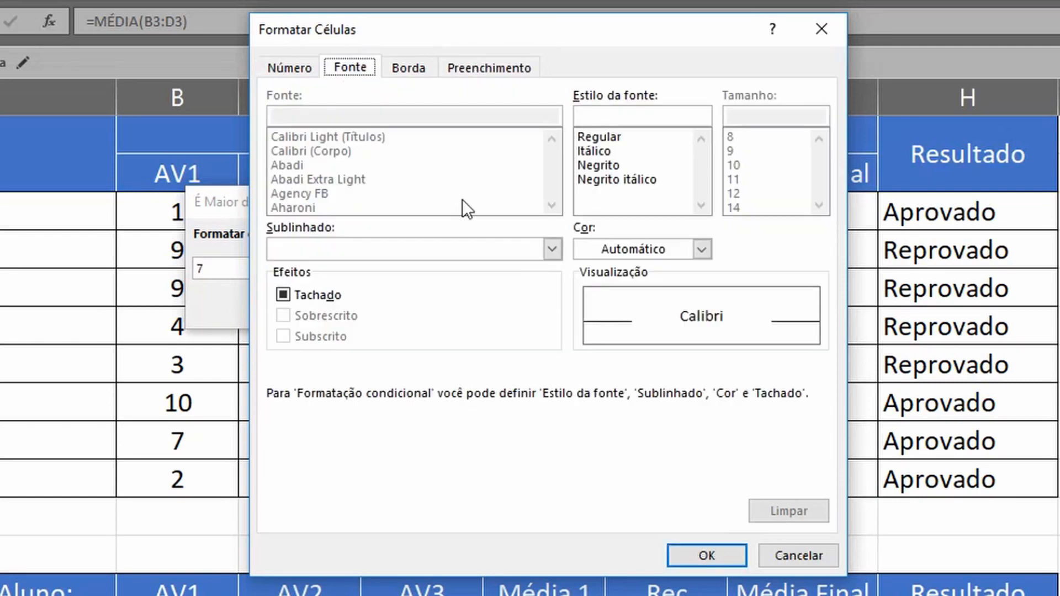
click(614, 166)
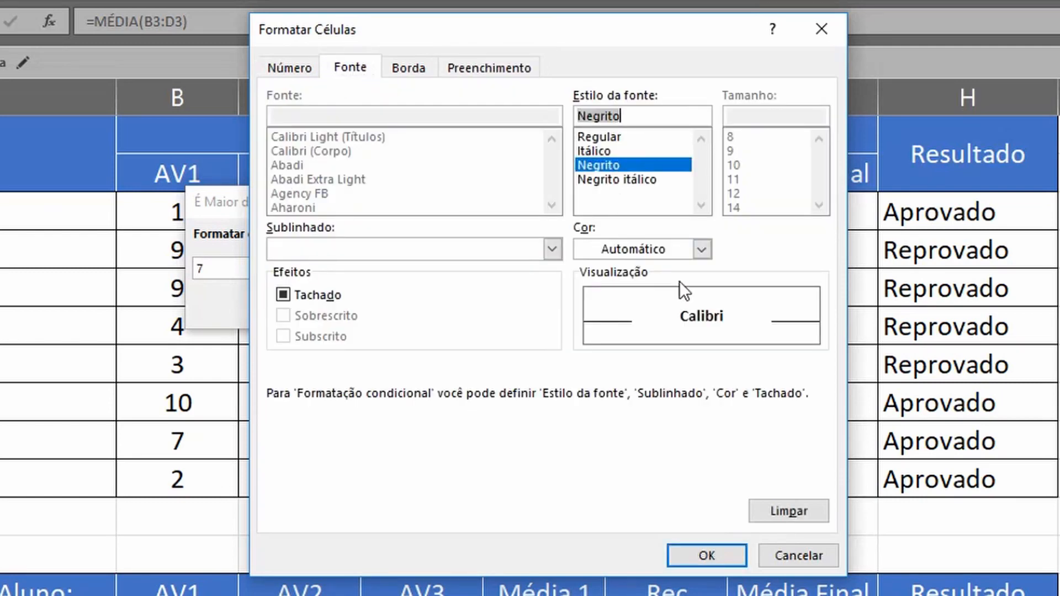
click(700, 252)
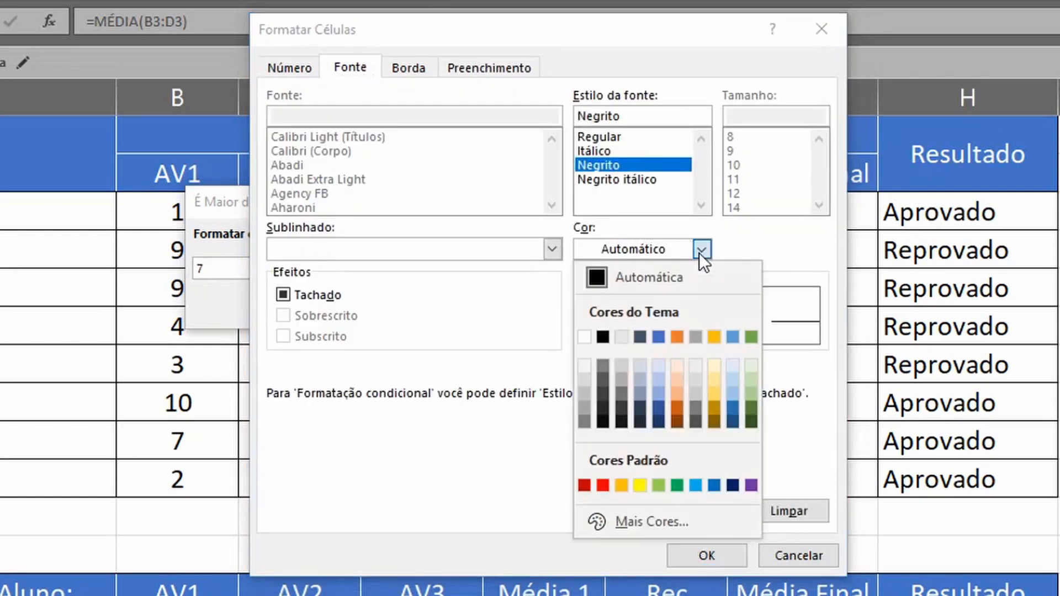
click(751, 422)
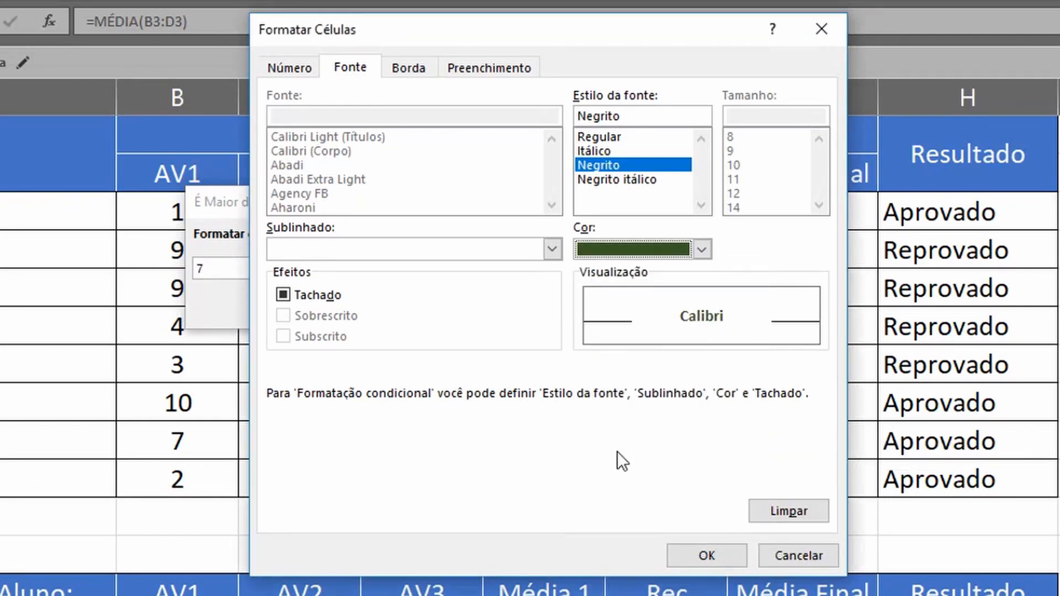
click(698, 554)
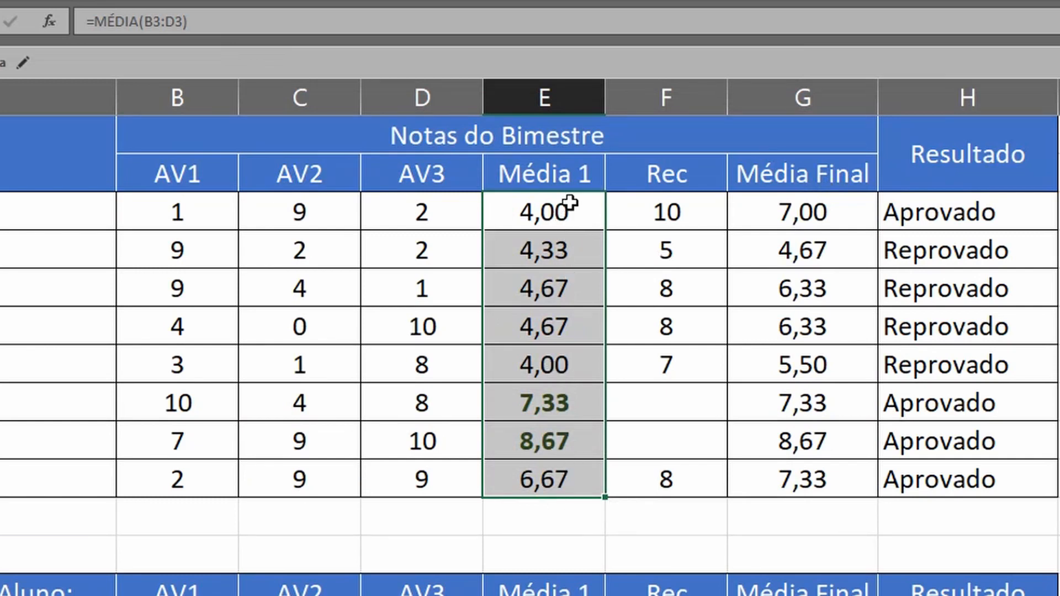
Examine which Média 1 averages take the custom format, checking cells E8 and E9.
click(569, 292)
click(537, 410)
click(553, 453)
click(541, 402)
click(541, 441)
click(558, 397)
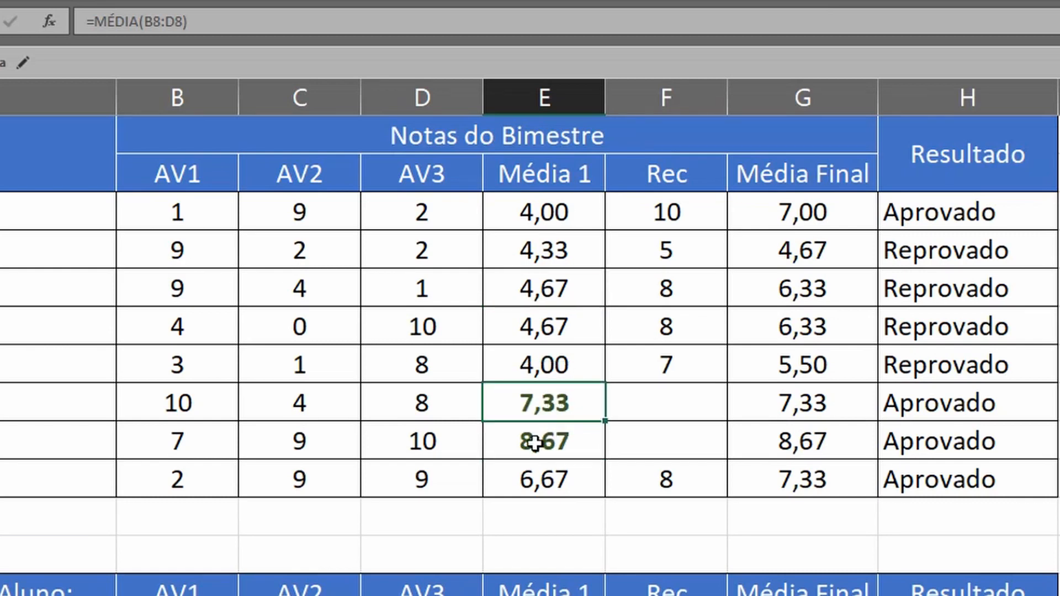
click(549, 450)
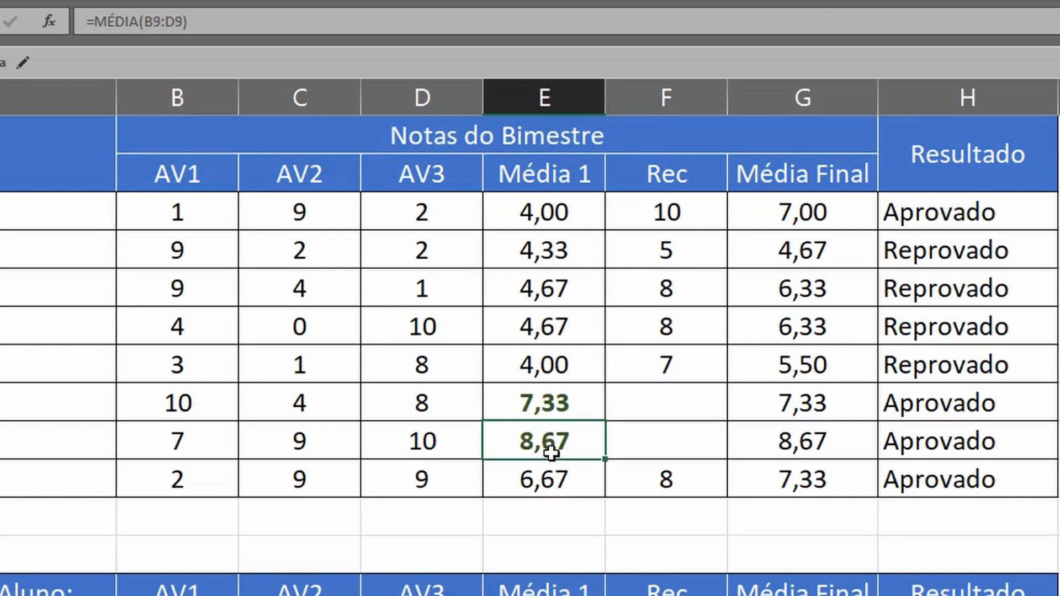
click(573, 402)
click(559, 439)
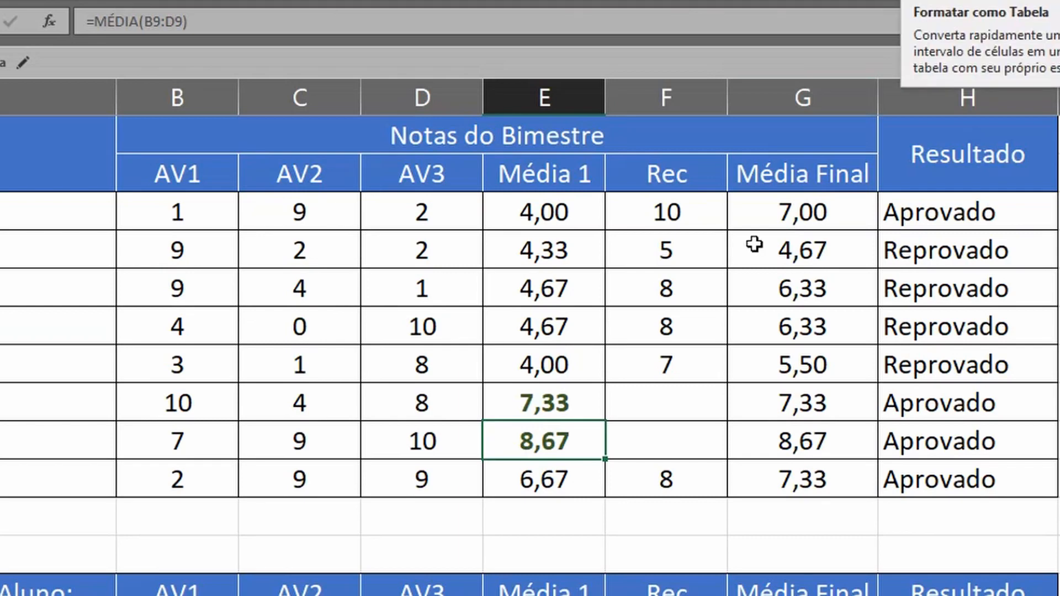
Test the greater-than rule by entering 7 in cell E8, and undo the entry.
click(556, 408)
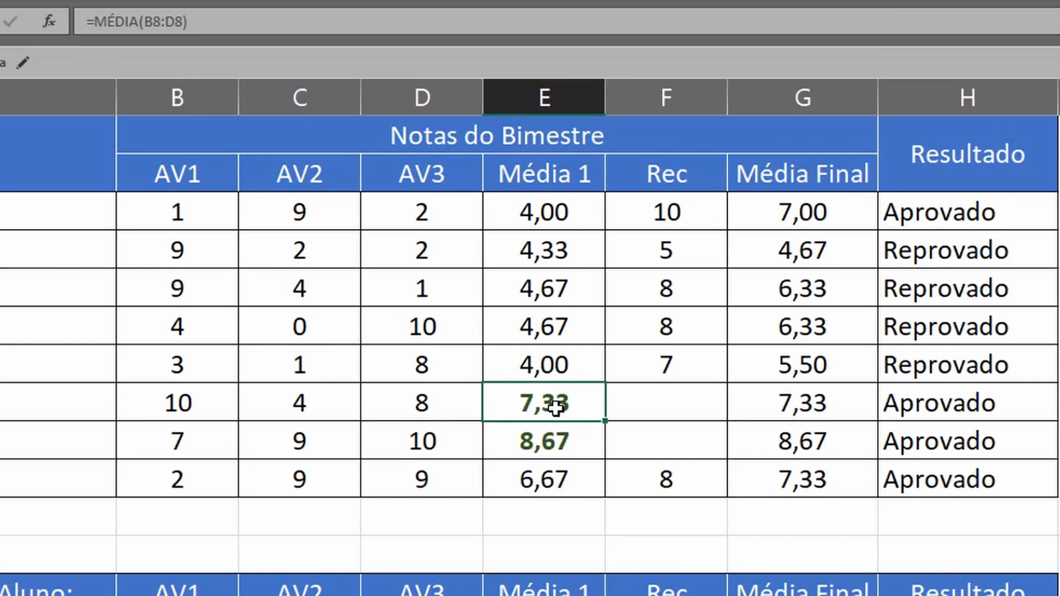
text(7)
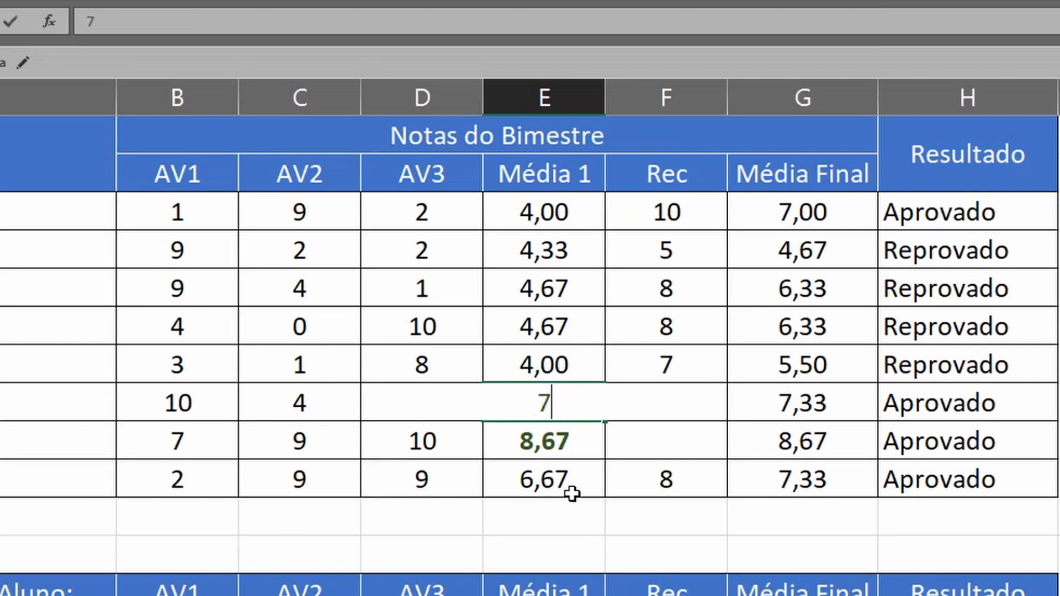
key(Return)
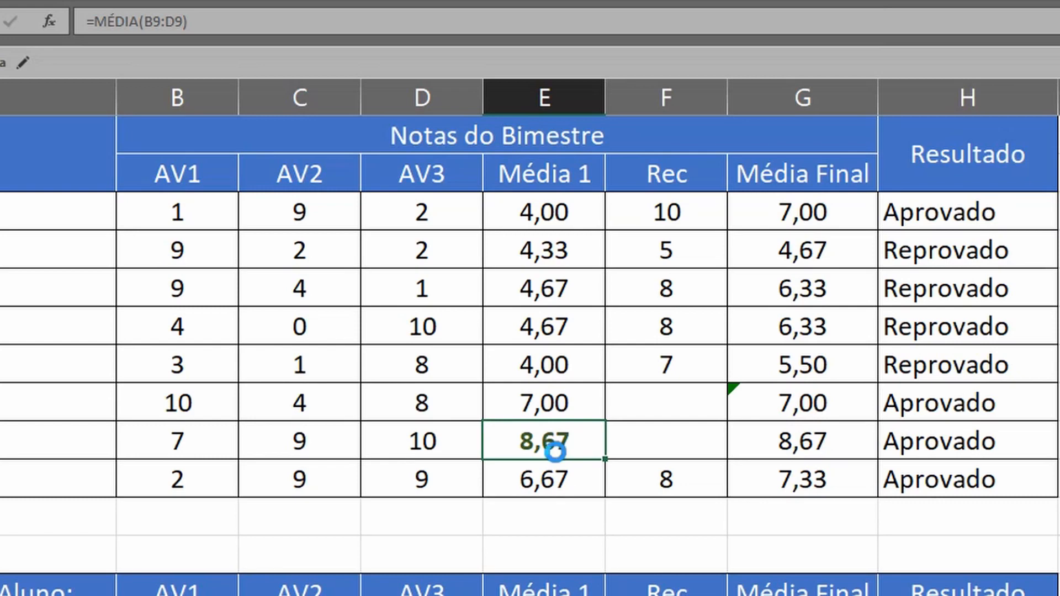
key(ctrl+z)
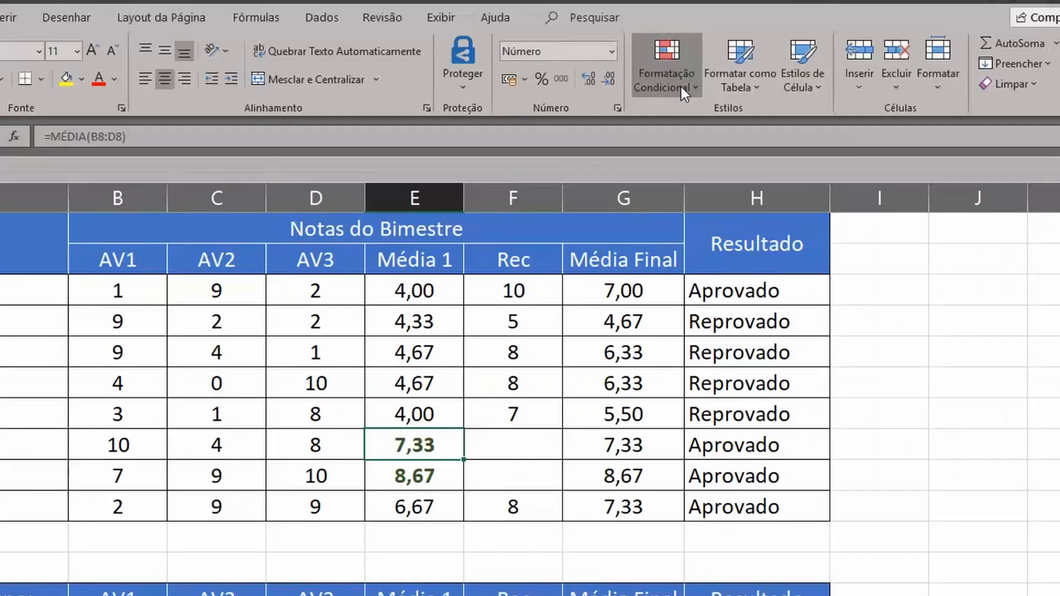
Review the cell condition types and comparison operators offered for a new cell-highlighting rule, without creating one.
click(679, 83)
mouse_move(708, 130)
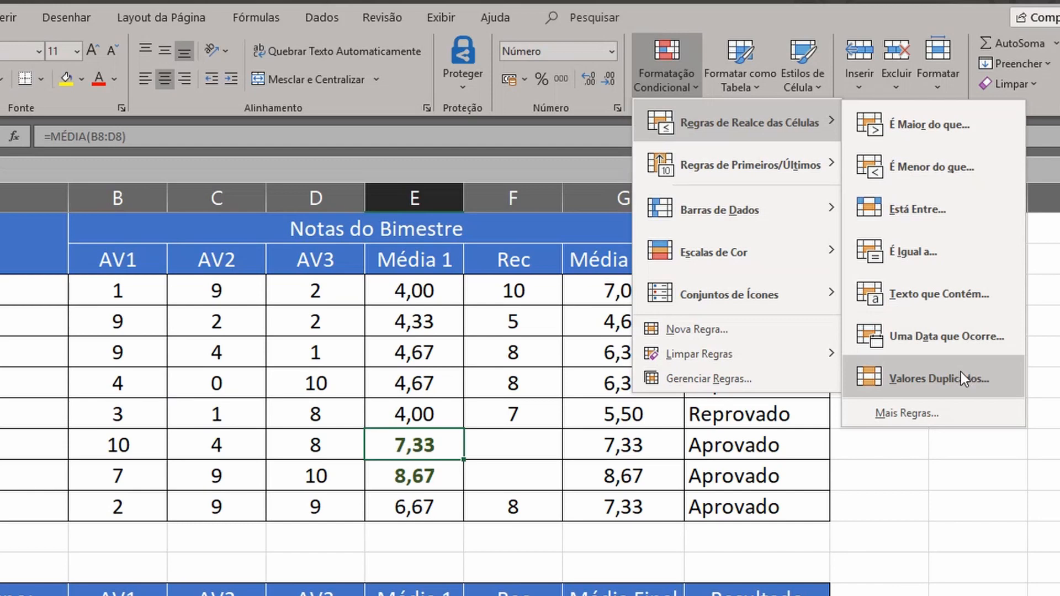
click(906, 418)
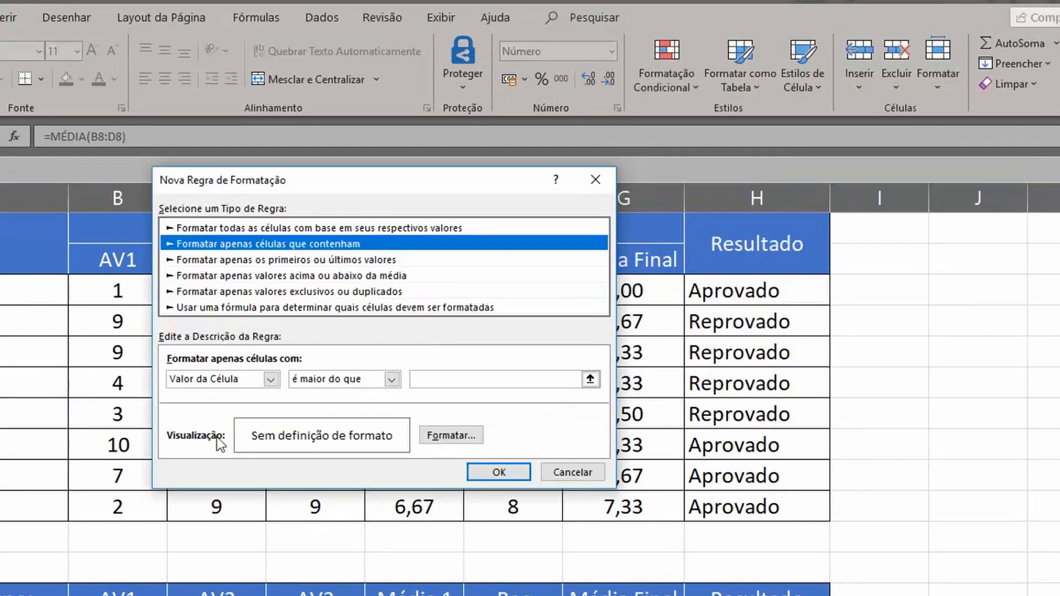
click(271, 380)
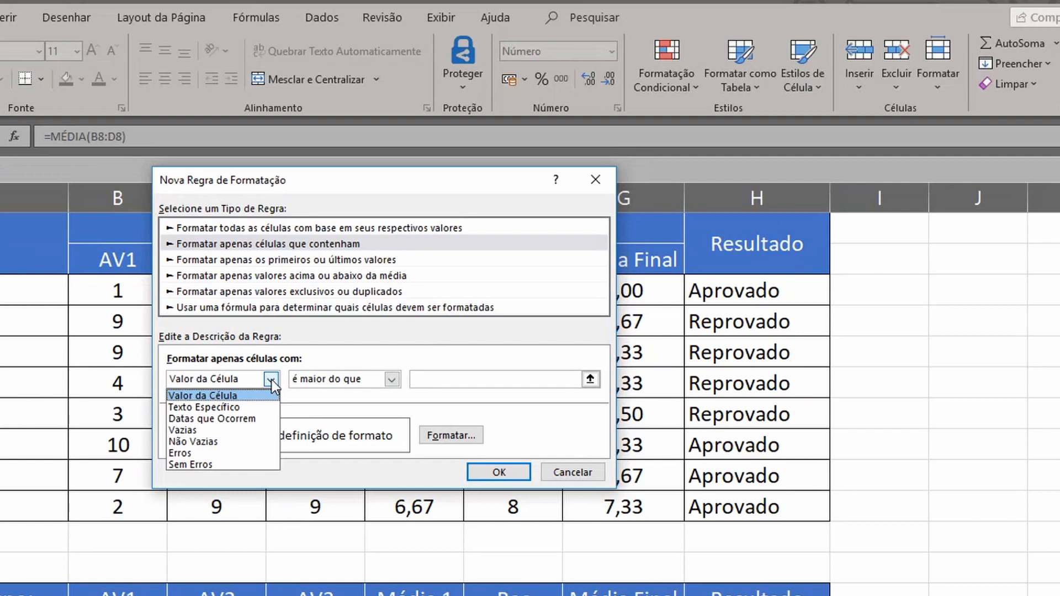
click(271, 380)
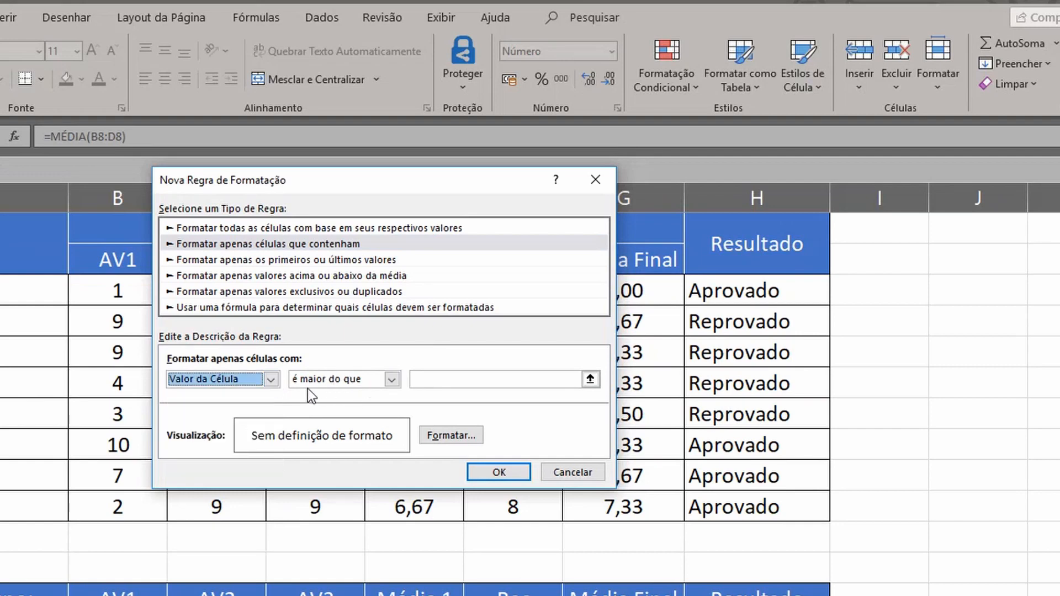
click(372, 380)
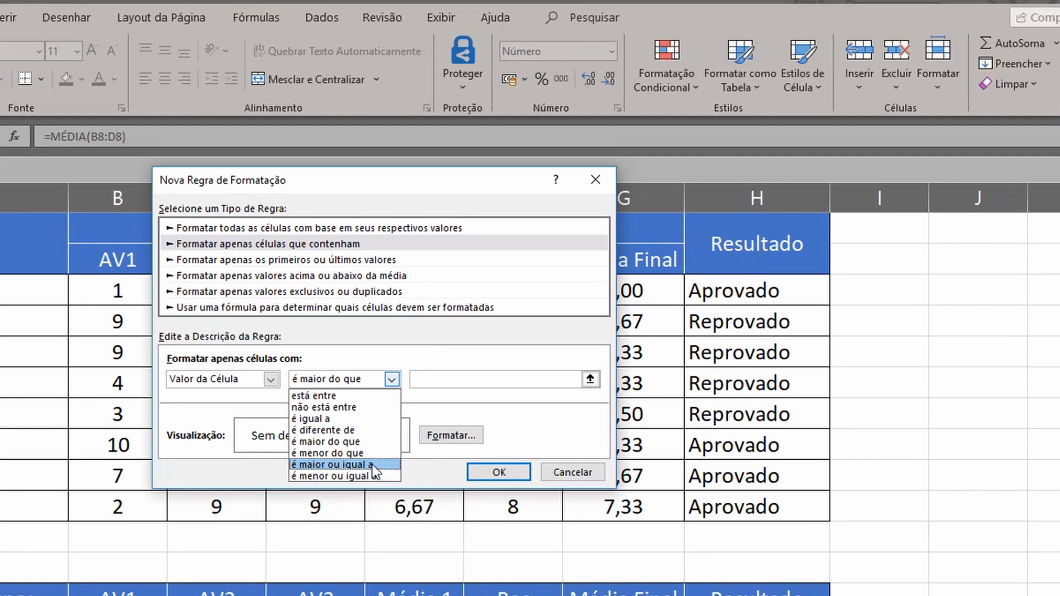
click(430, 462)
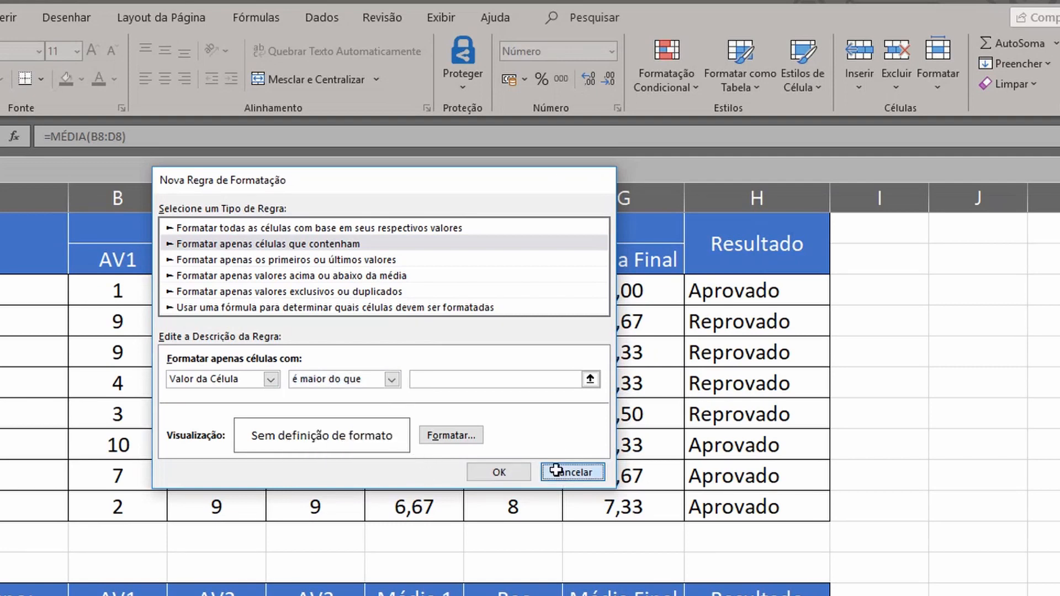
click(558, 472)
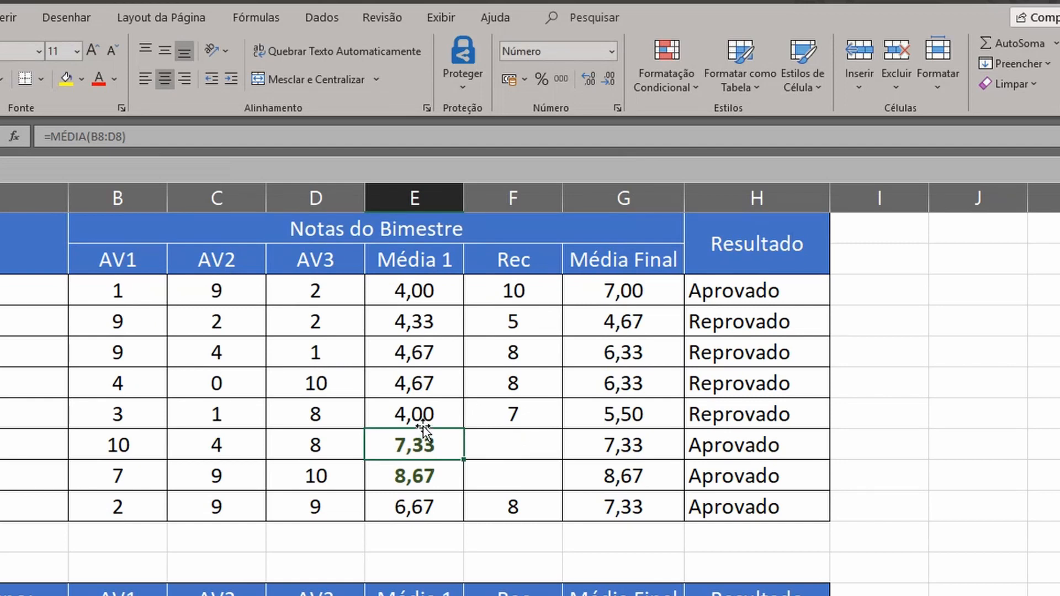
Edit the existing Média 1 rule in the rules manager so its comparison is é maior ou igual a 7.
click(670, 69)
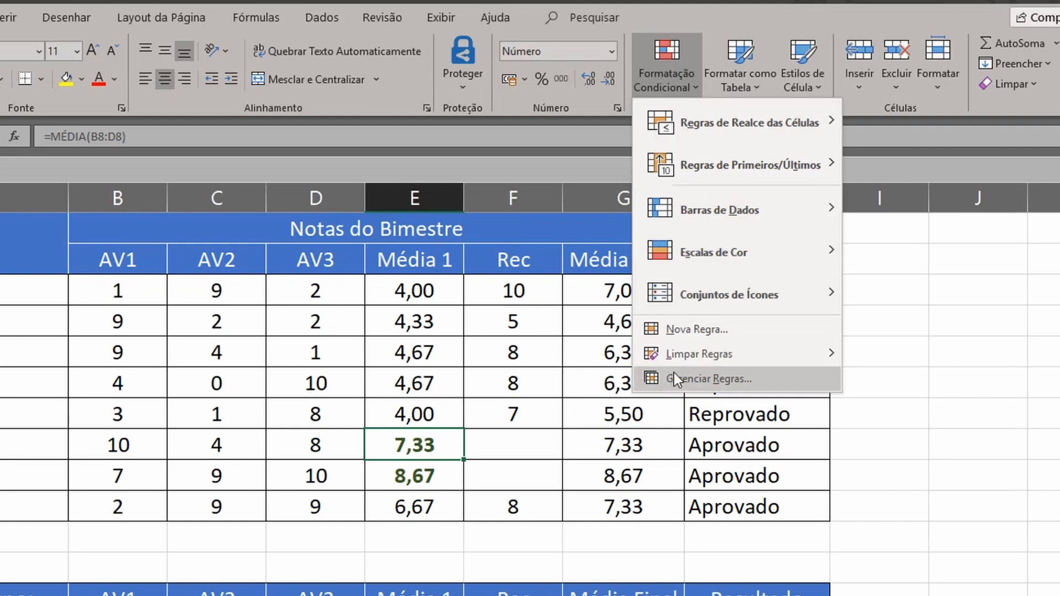
click(695, 383)
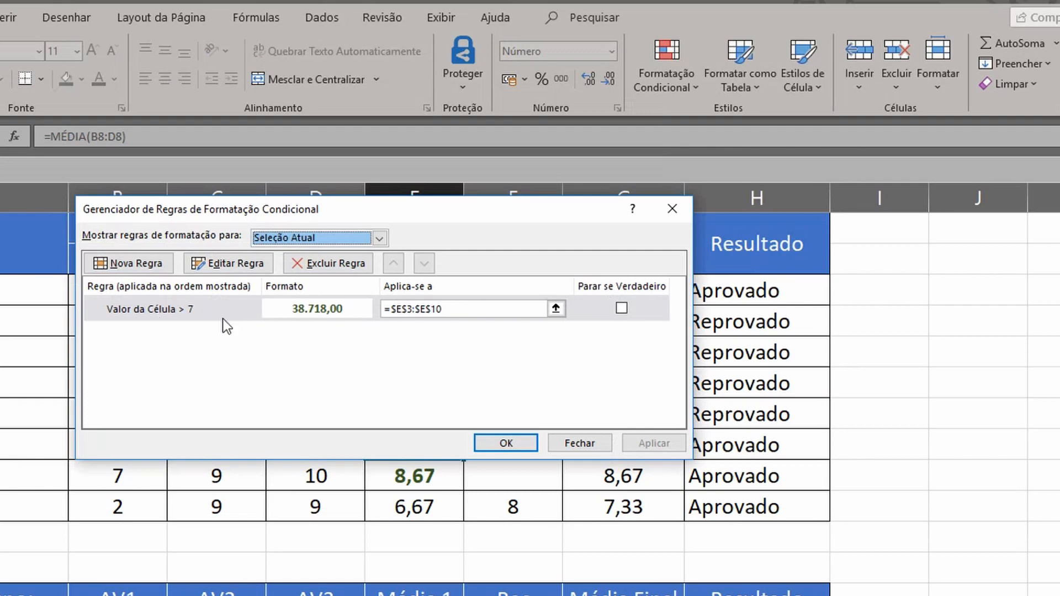
click(222, 304)
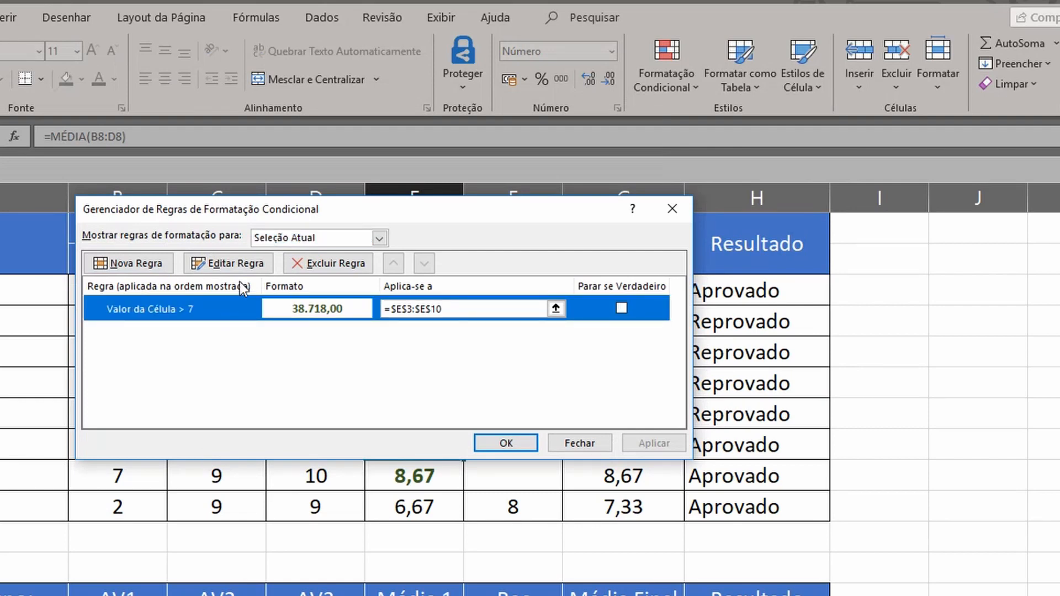
click(231, 263)
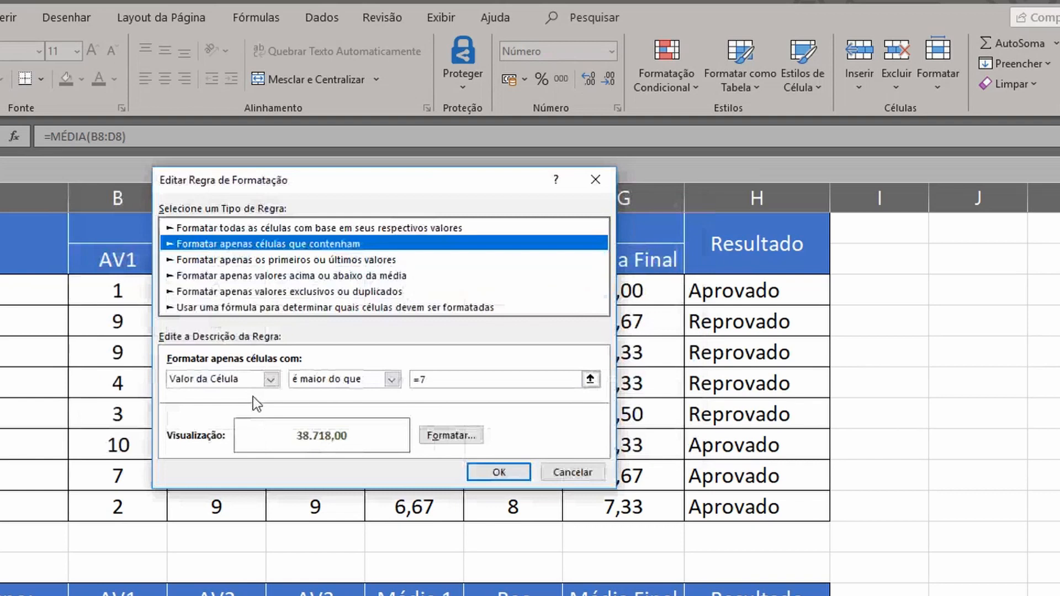
click(392, 382)
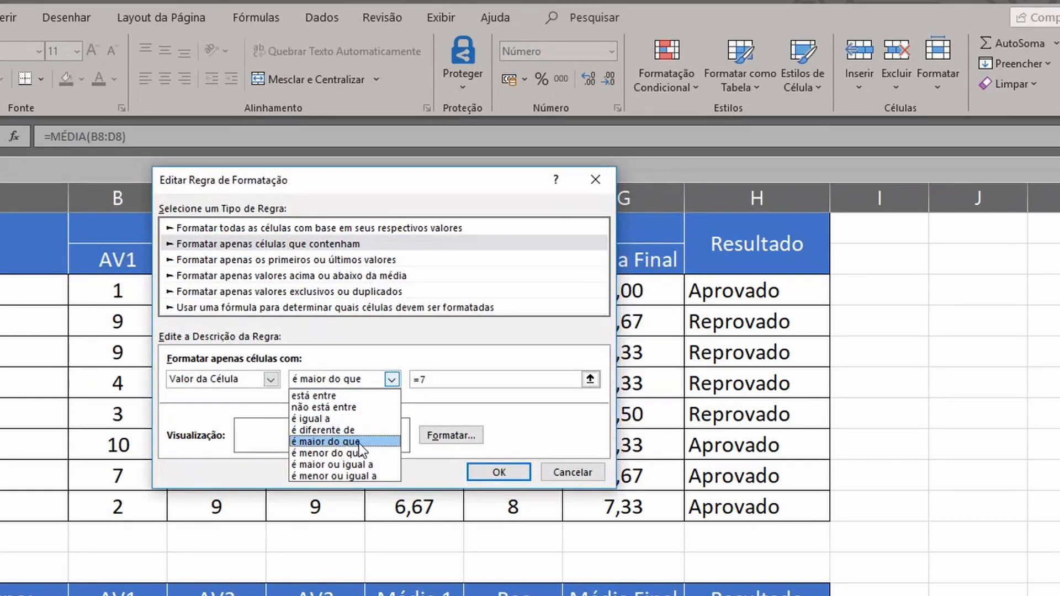
click(371, 462)
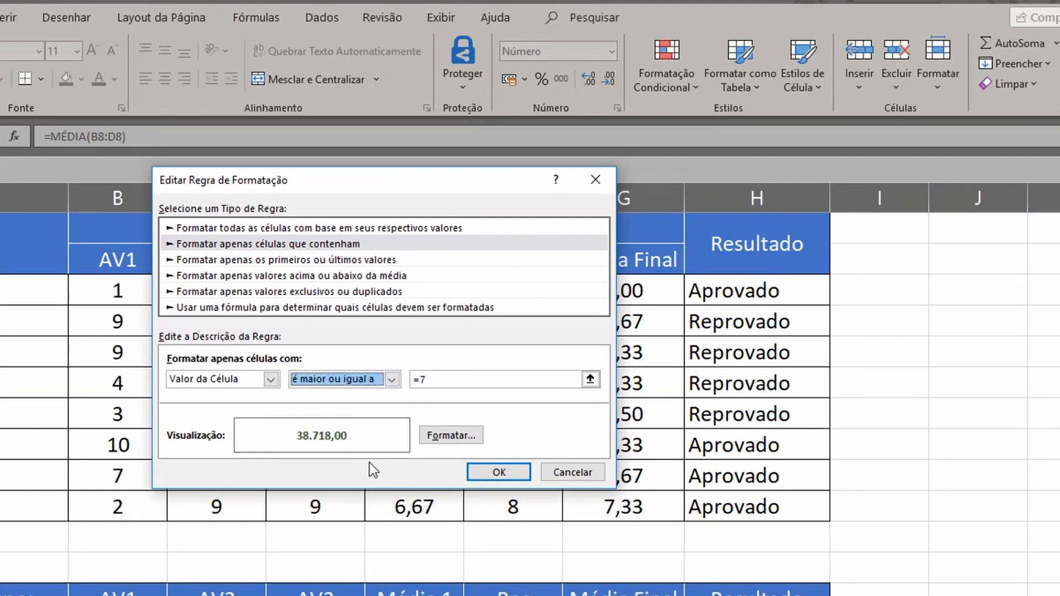
click(483, 467)
click(506, 442)
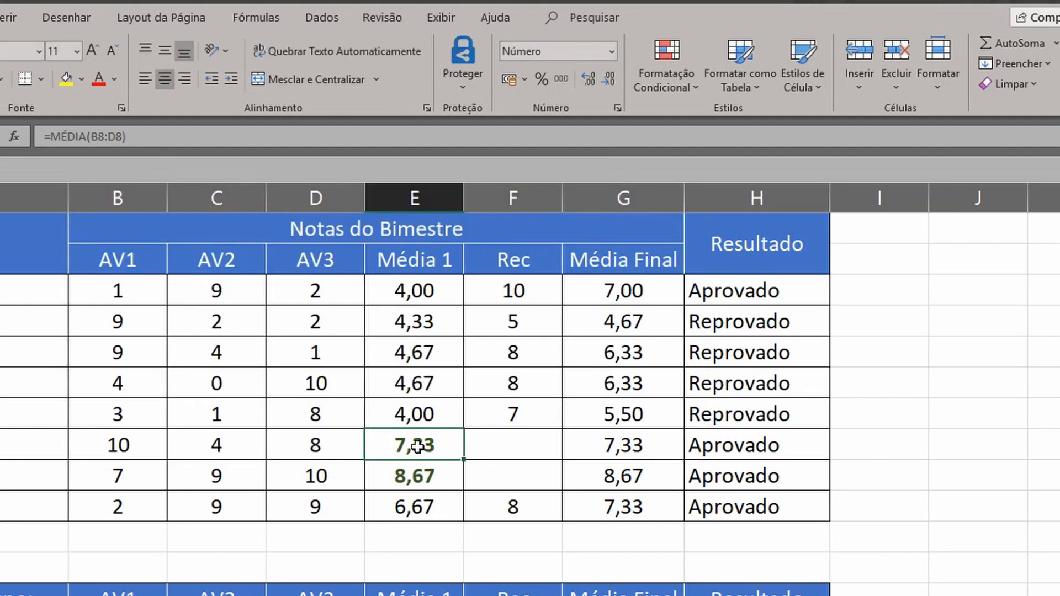
Test the greater-than-or-equal rule by entering 7 in cell E8, and undo the entry.
text(7)
key(Return)
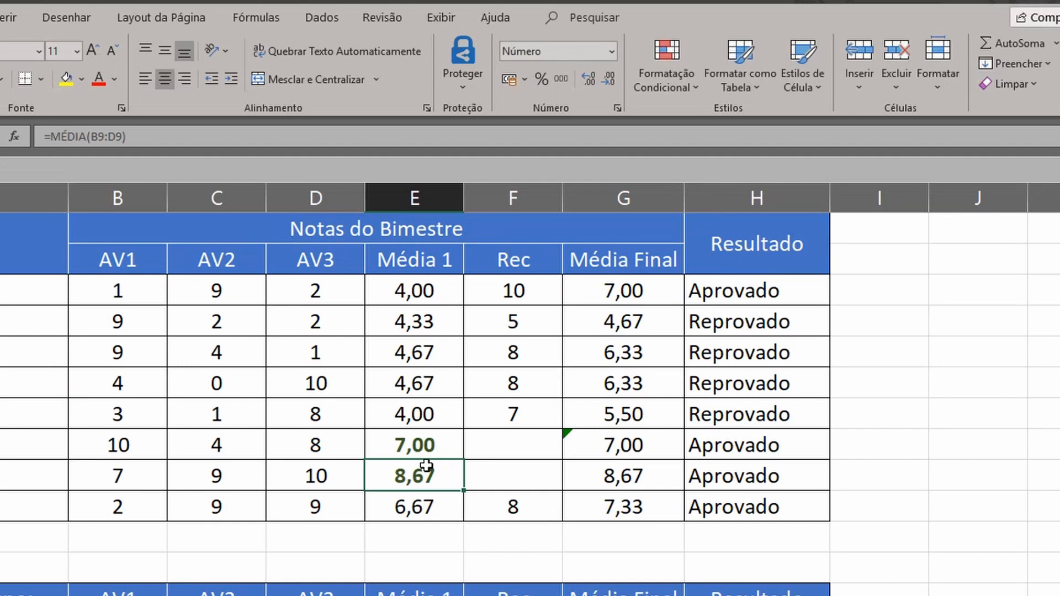
key(ctrl+z)
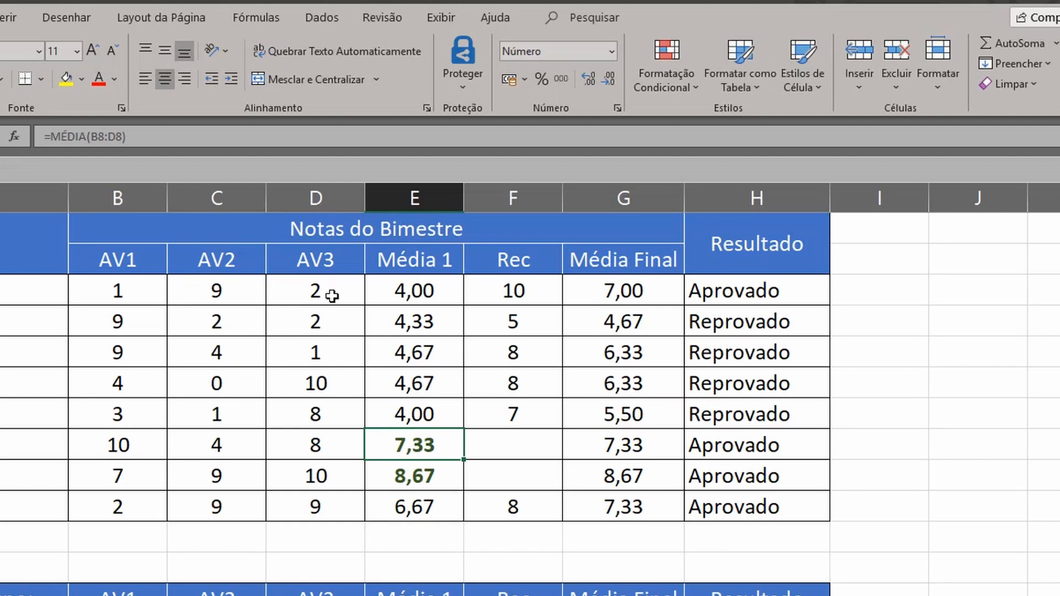
Highlight duplicate values in the AV3 grades D3:D10 with Preenchimento Vermelho Claro e Texto Vermelho Escuro.
drag(332, 290, 299, 501)
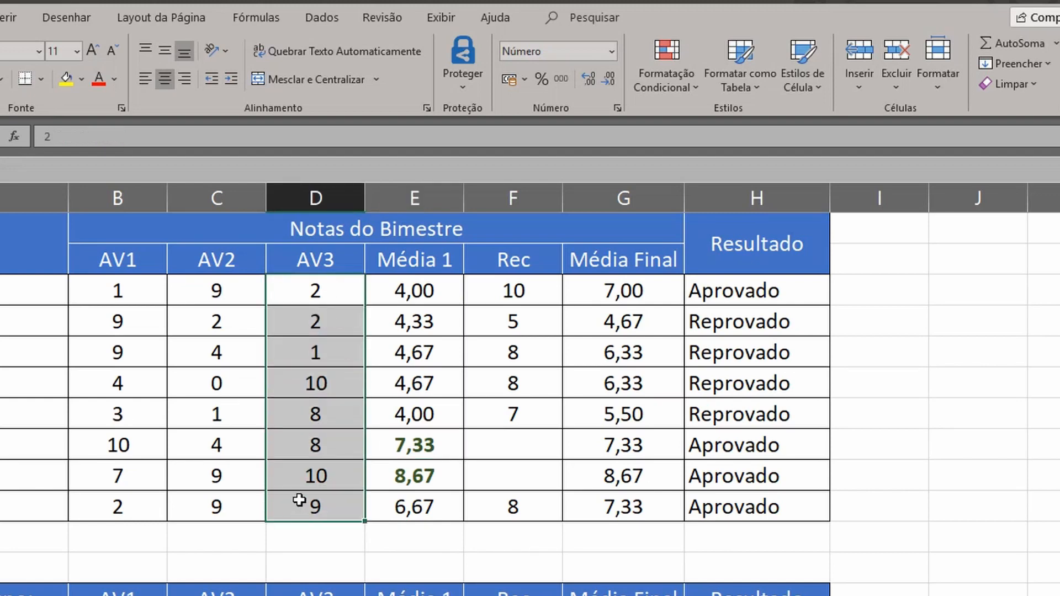
click(671, 81)
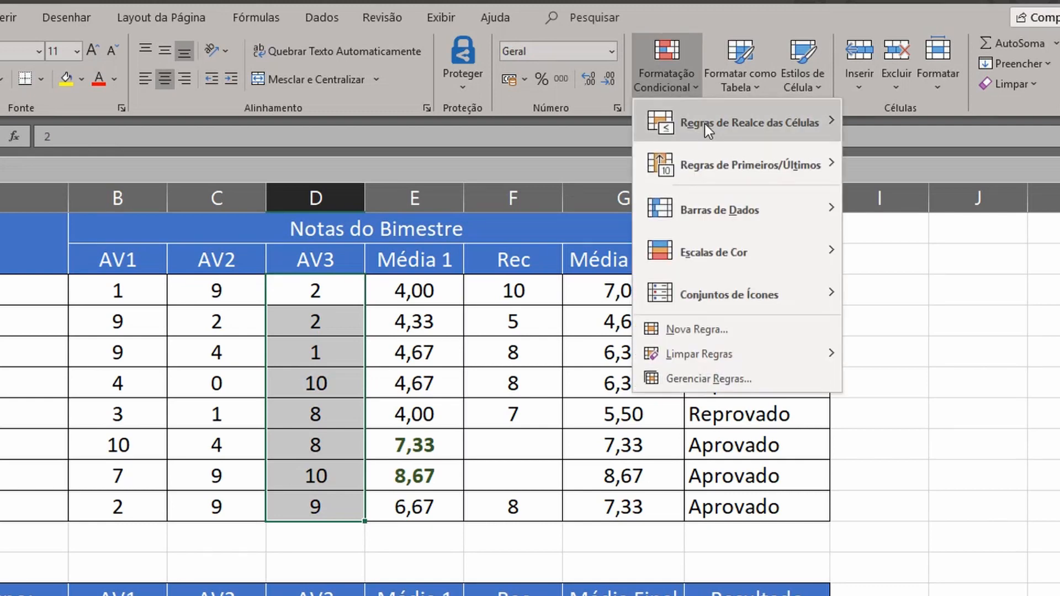
mouse_move(705, 123)
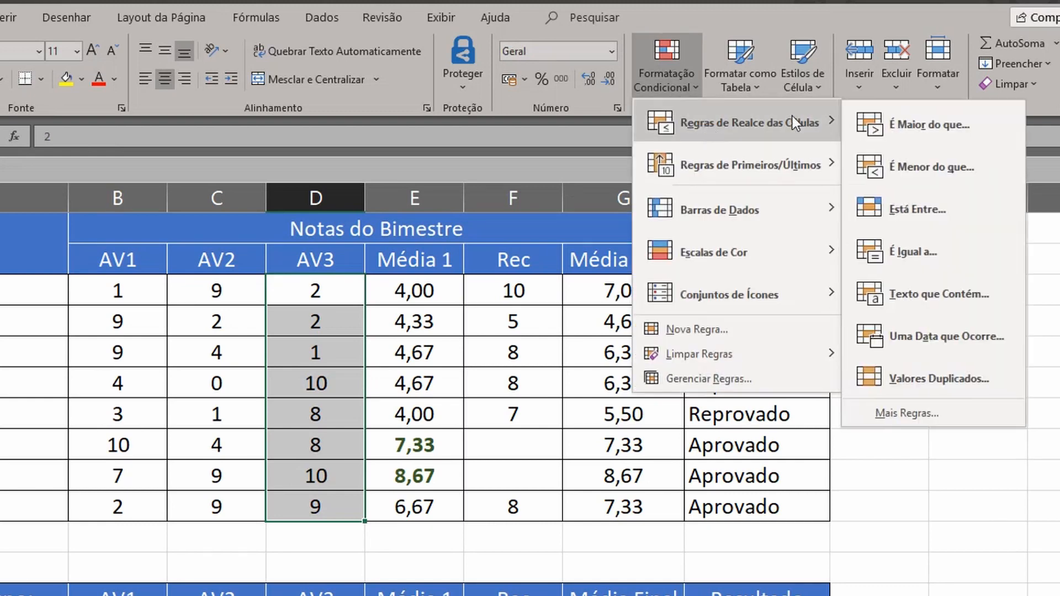
click(926, 381)
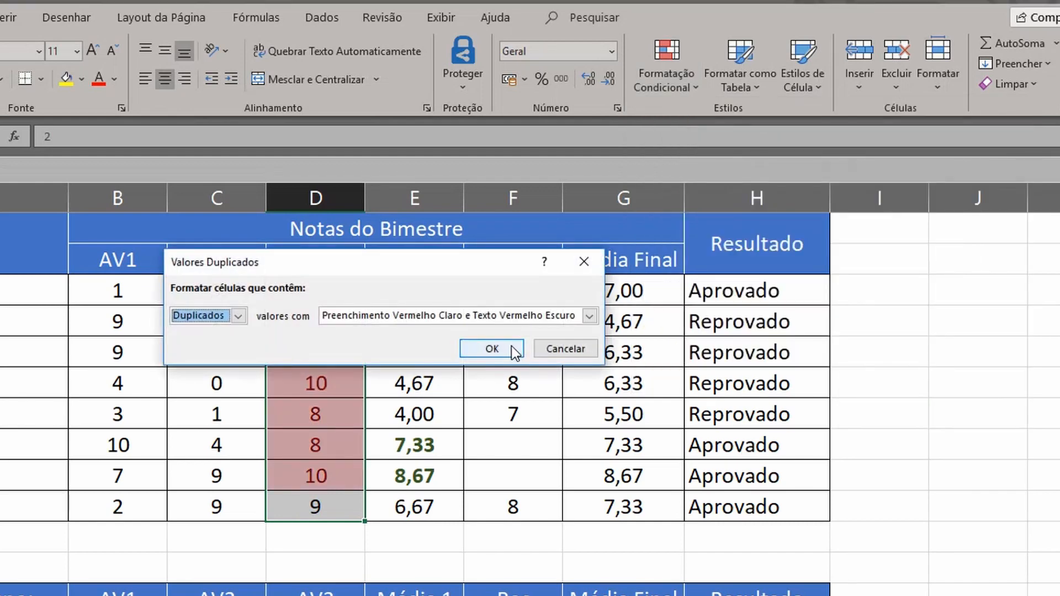
click(511, 345)
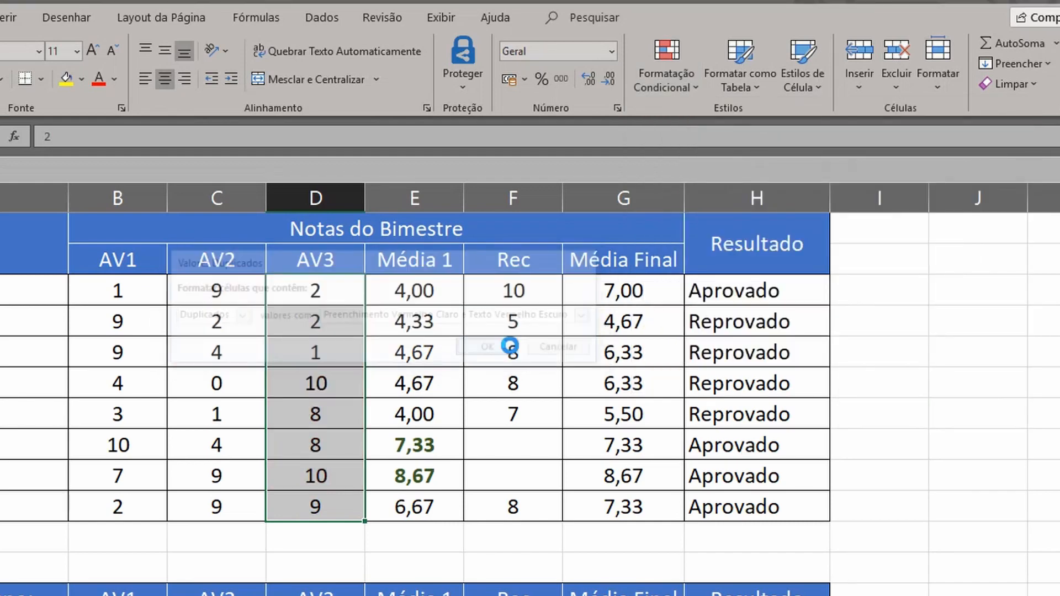
Examine the highlighted duplicate grades in the AV3 column, comparing the matching pairs.
click(314, 479)
click(333, 386)
click(320, 444)
click(326, 417)
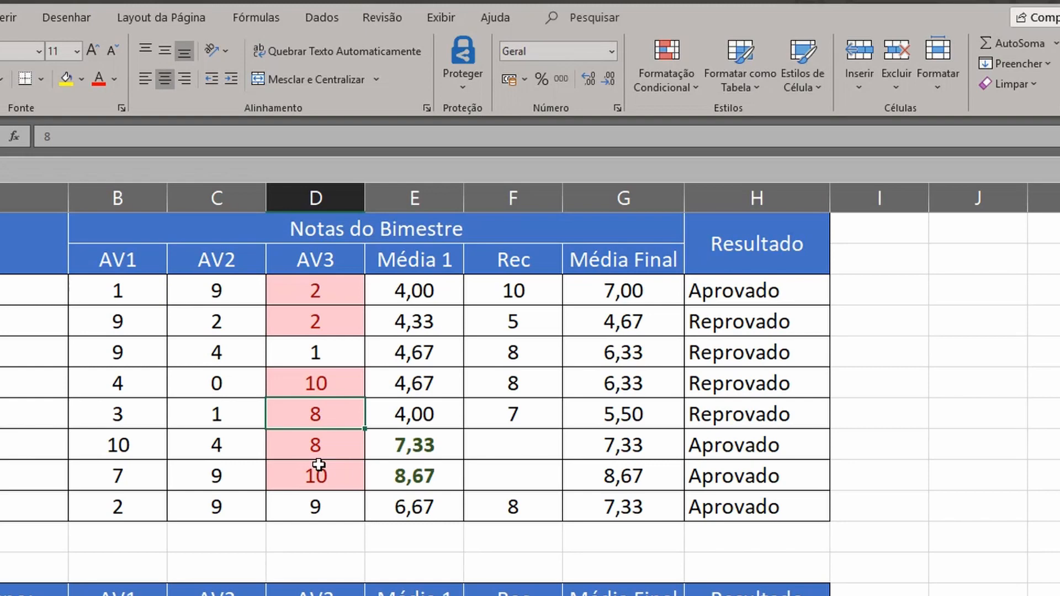
click(344, 326)
click(343, 289)
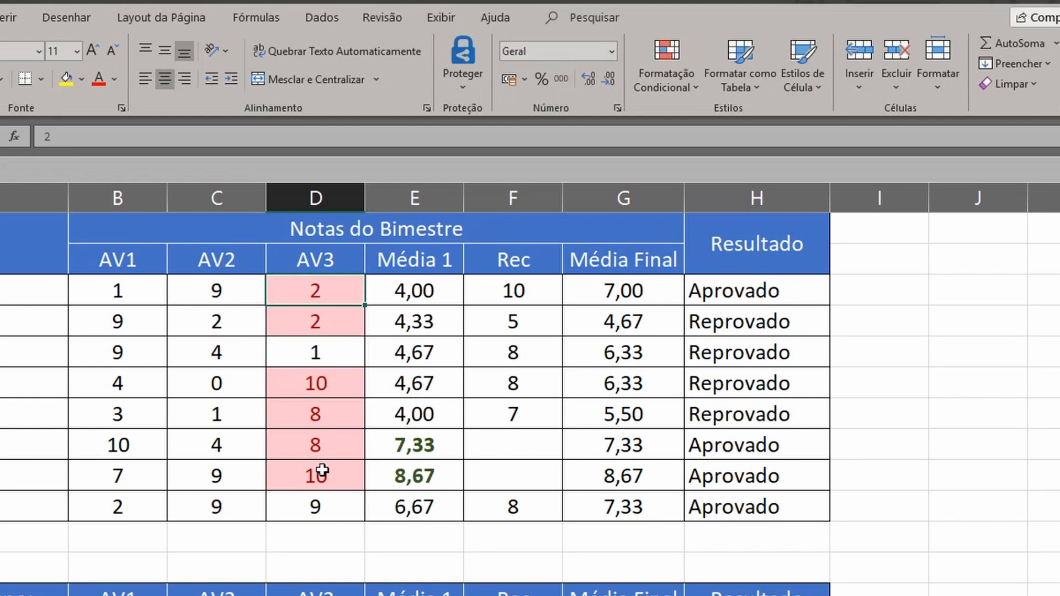
Check the non-duplicate AV3 grades in D5 and D10, and undo the duplicate-values highlighting.
click(327, 353)
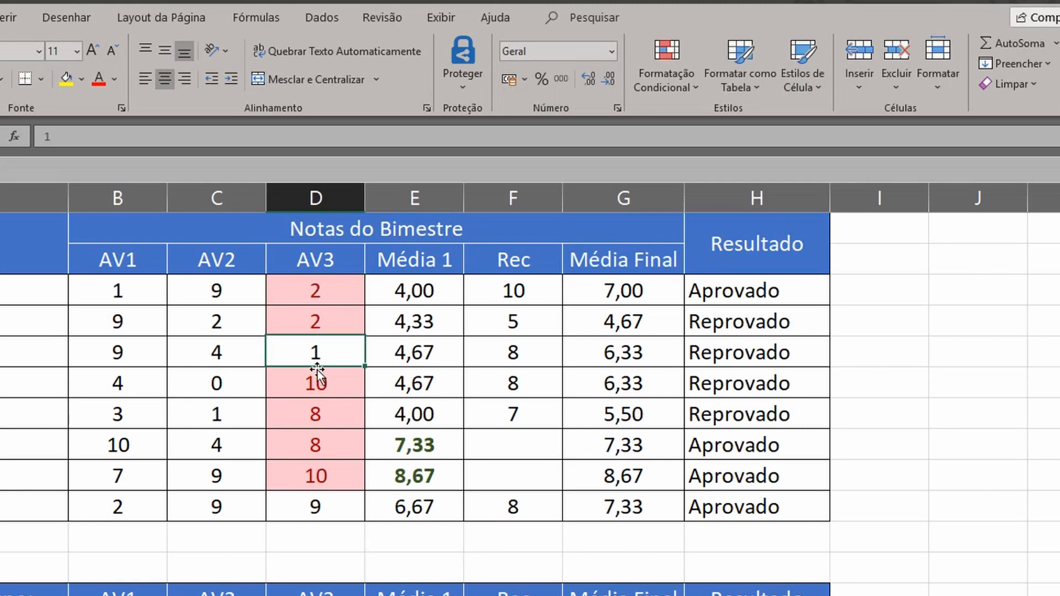
click(326, 495)
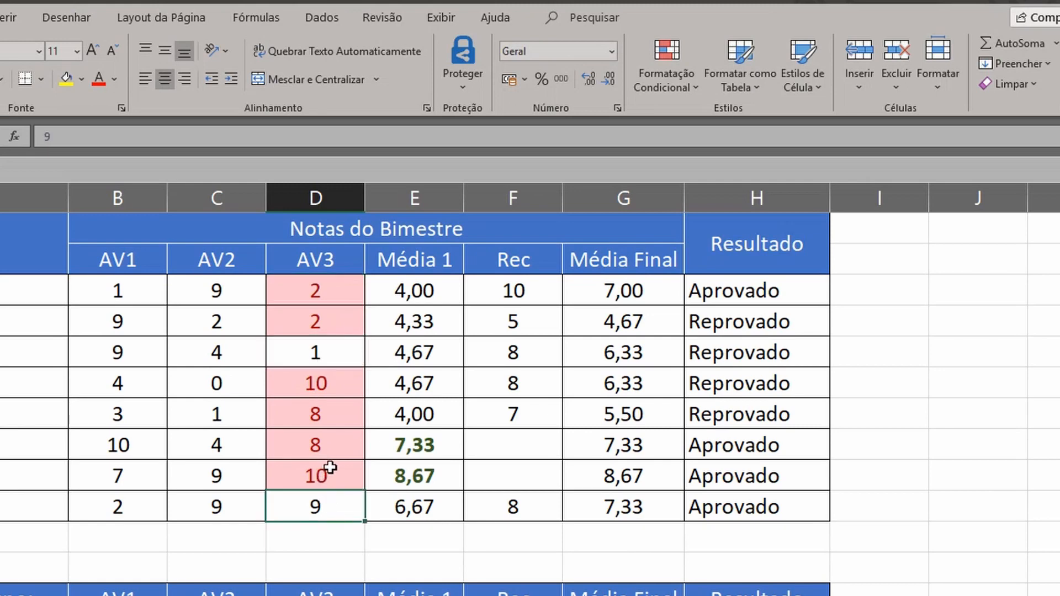
key(ctrl+z)
click(478, 344)
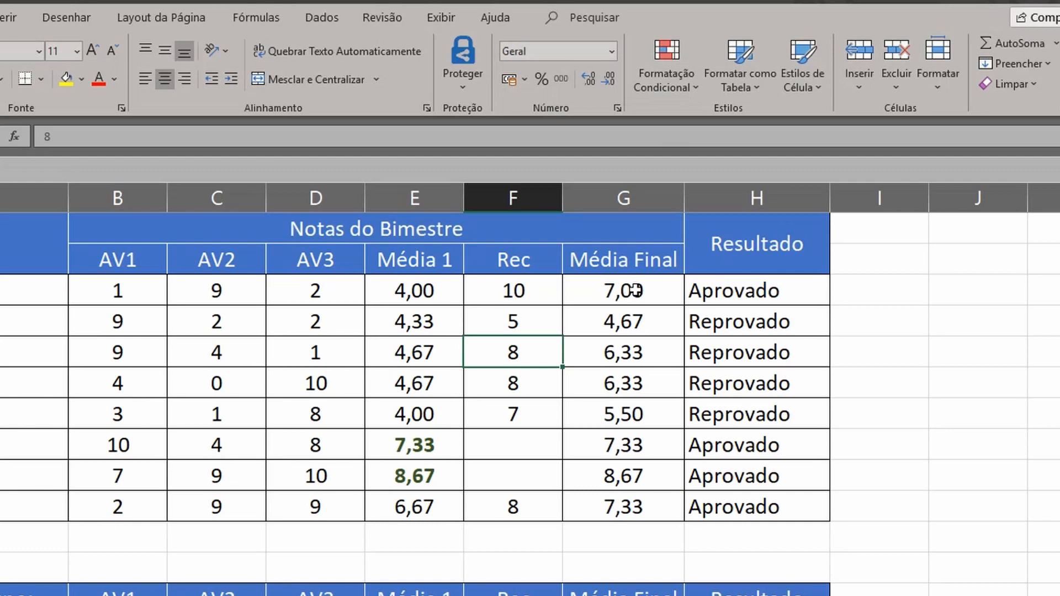
Try a Primeiros 10% rule on Média Final G3:G10, set to 25% with Preenchimento Verde e Texto Verde Escuro, and cancel it.
drag(636, 291, 582, 513)
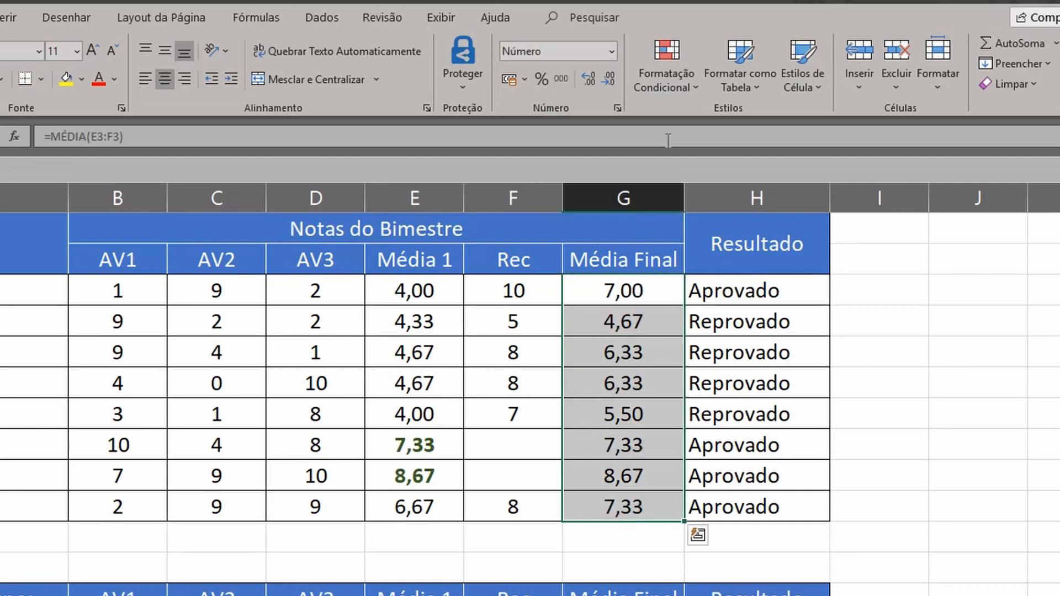
click(667, 89)
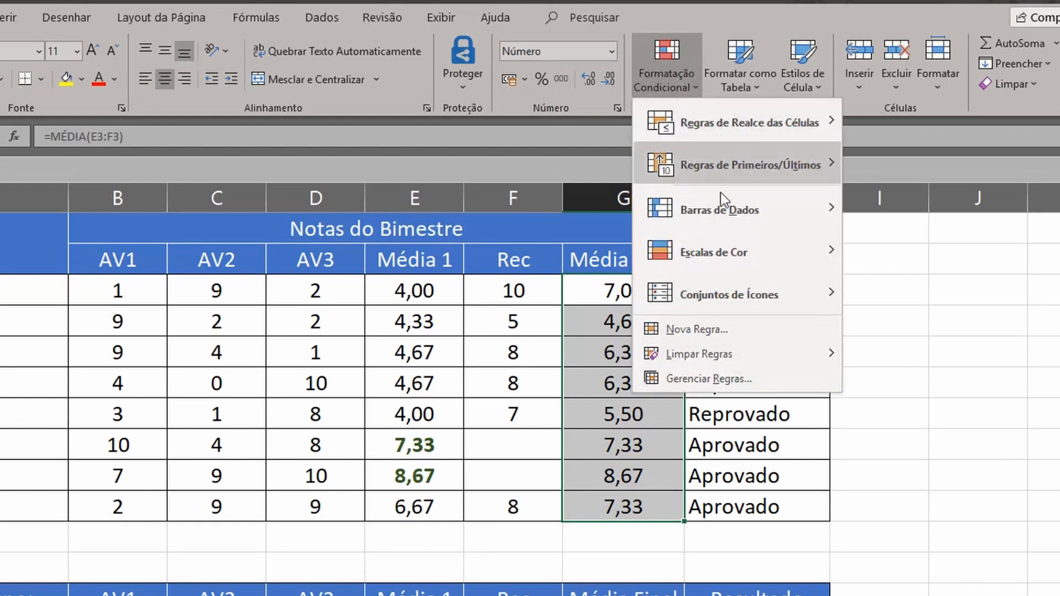
mouse_move(722, 260)
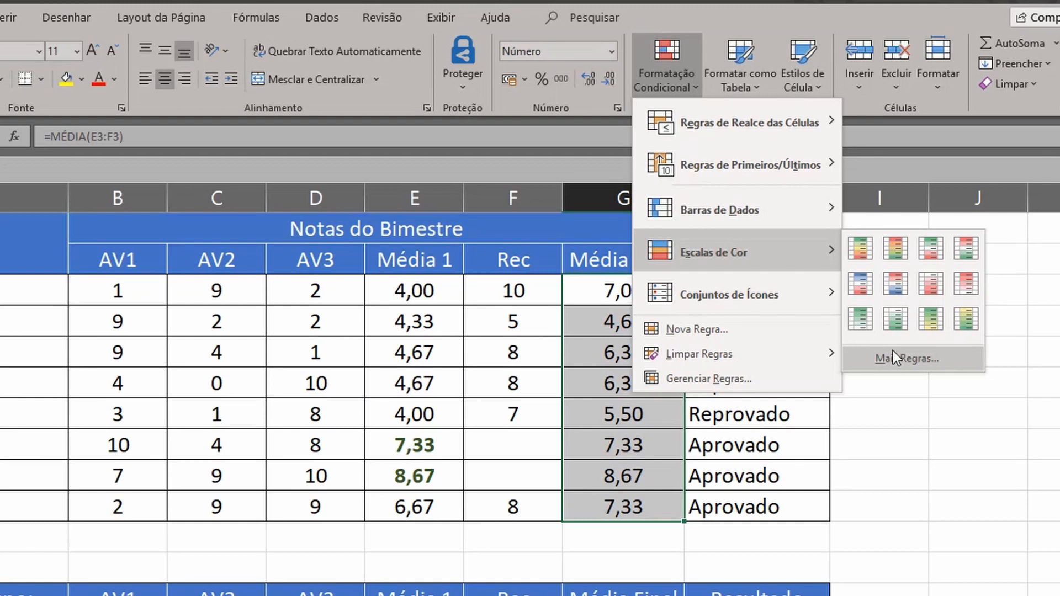
mouse_move(740, 164)
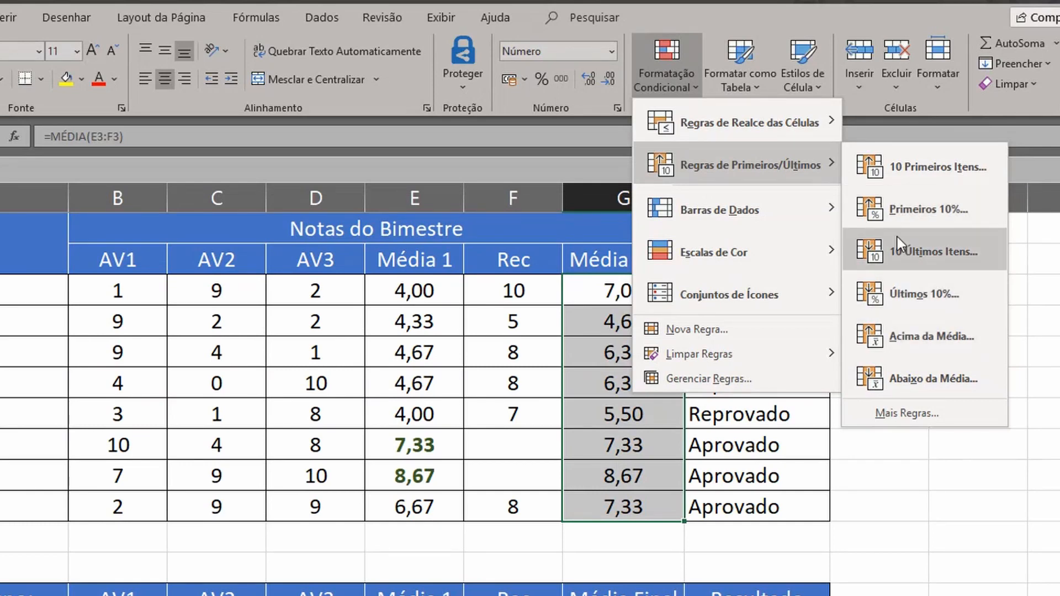
click(905, 206)
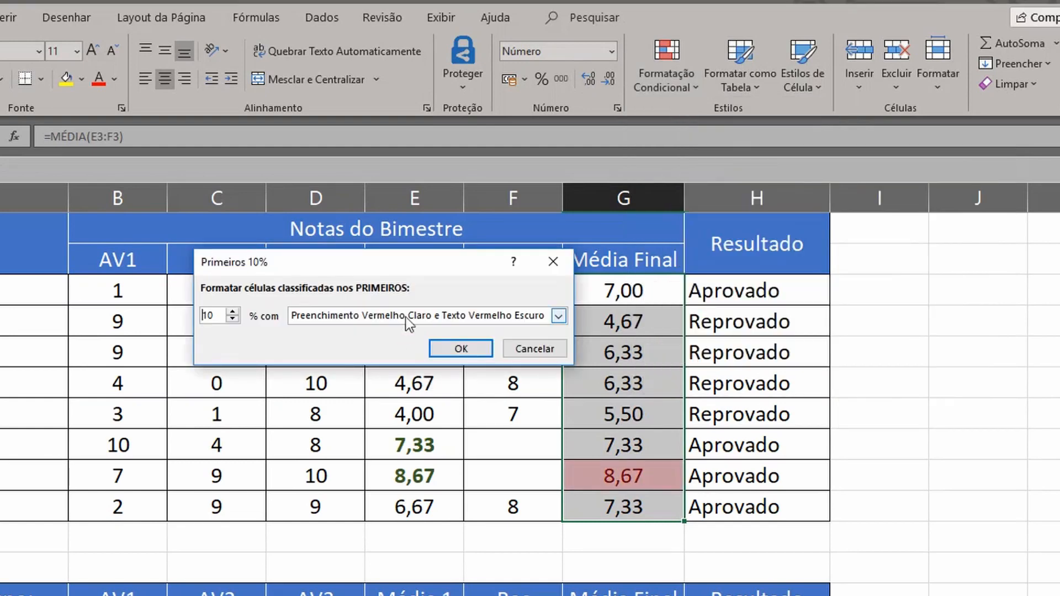
click(408, 315)
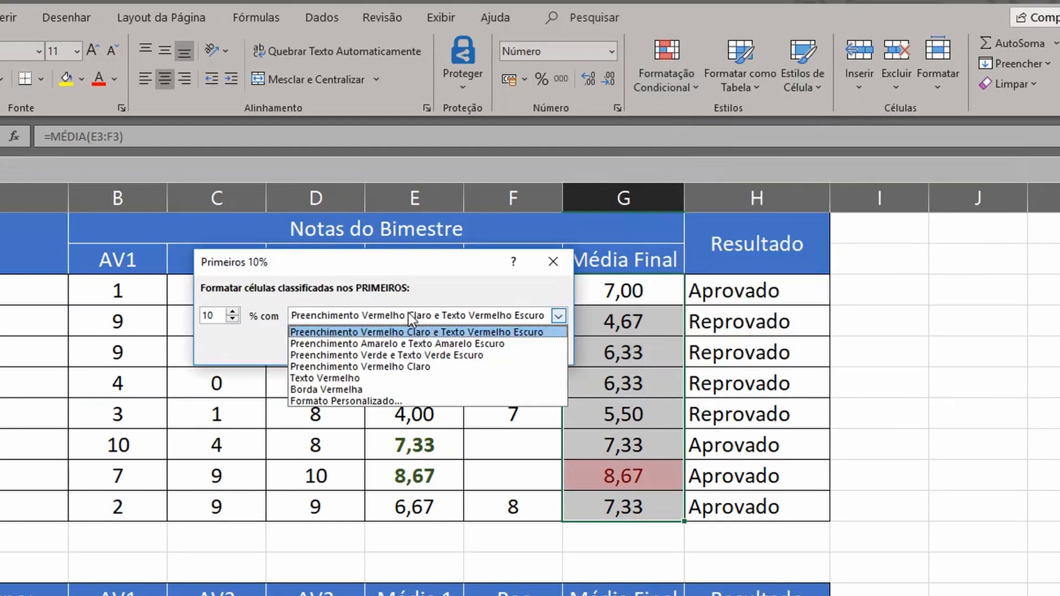
click(386, 354)
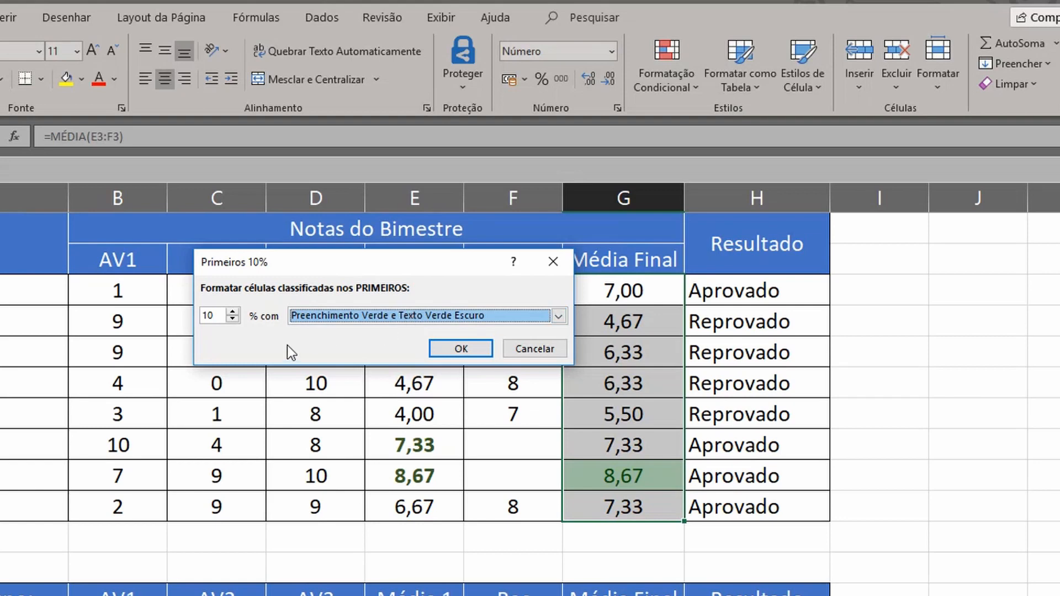
click(232, 312)
click(232, 312)
click(232, 312)
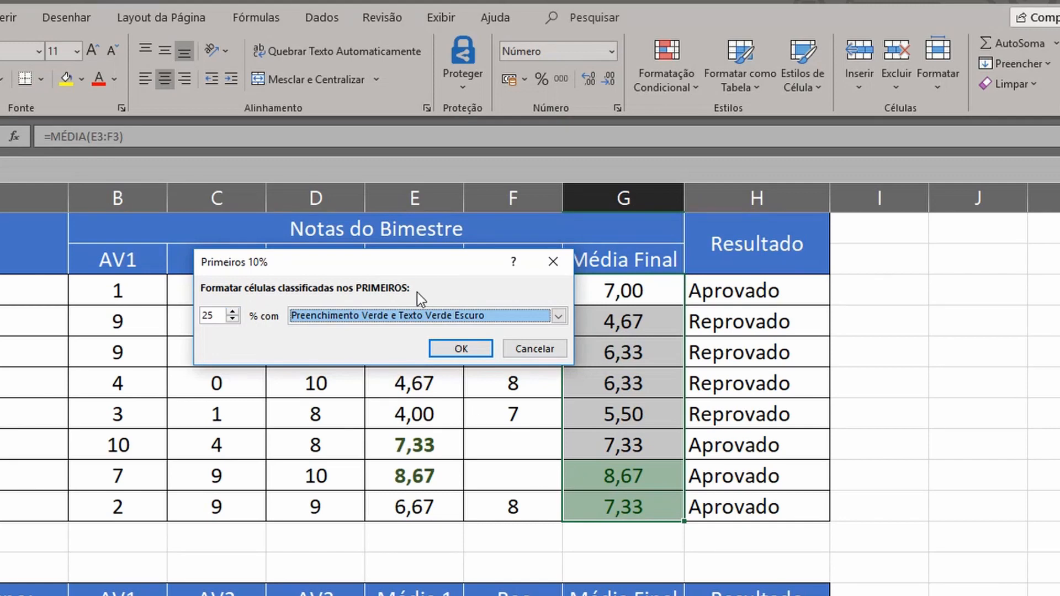
click(538, 349)
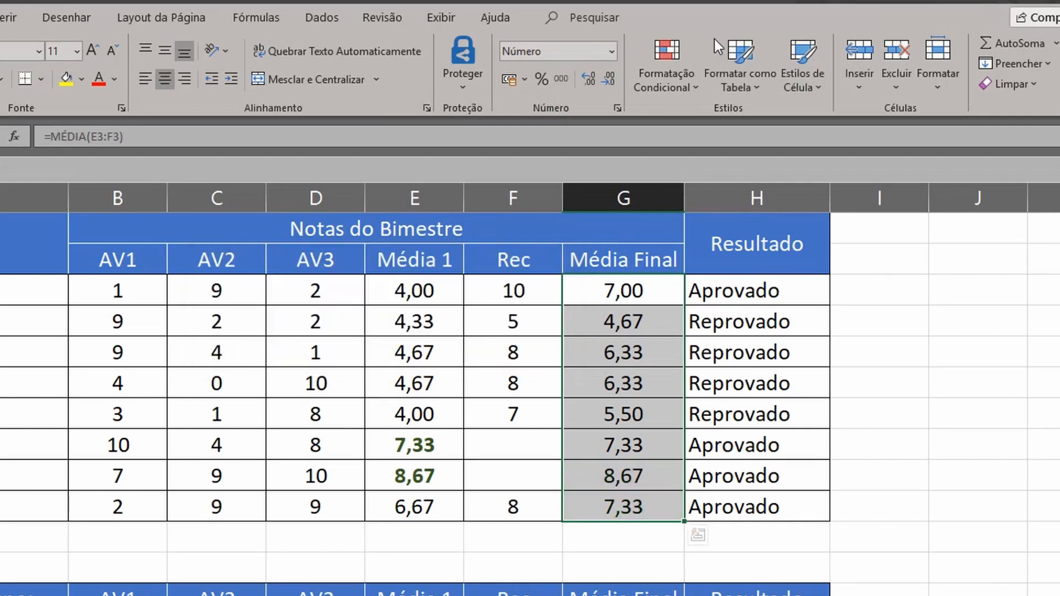
Try a 10 Primeiros Itens rule on Média Final G3:G10, limited to 1 item with Preenchimento Verde e Texto Verde Escuro.
click(677, 74)
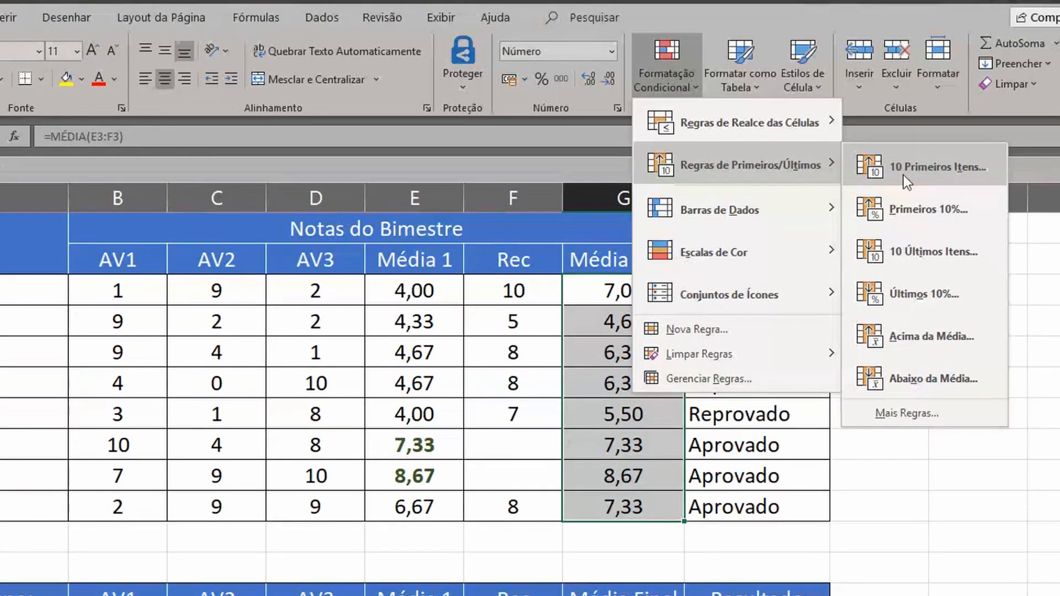
click(931, 170)
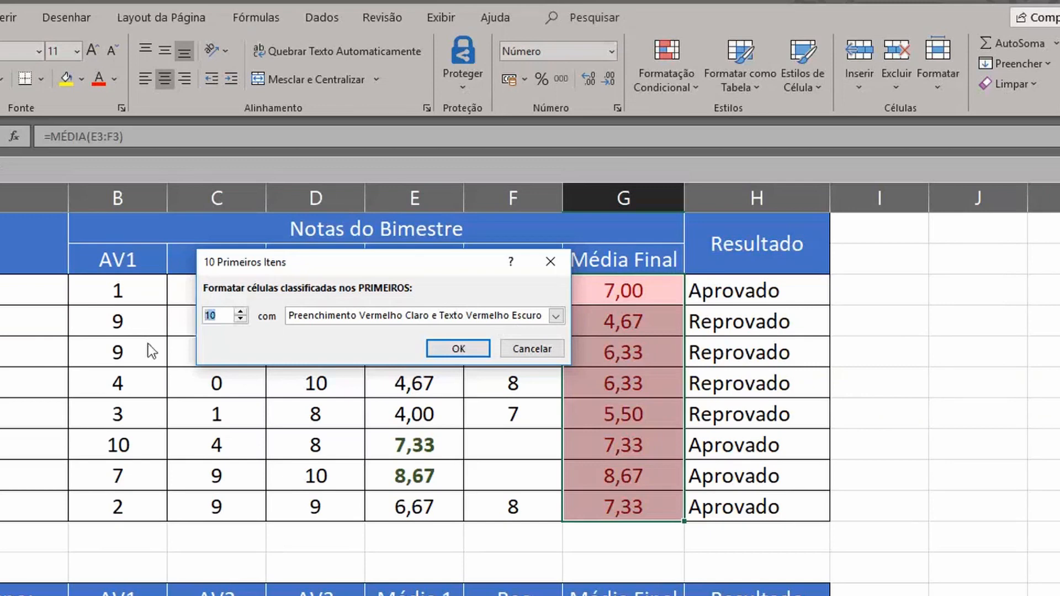
text(1)
click(312, 319)
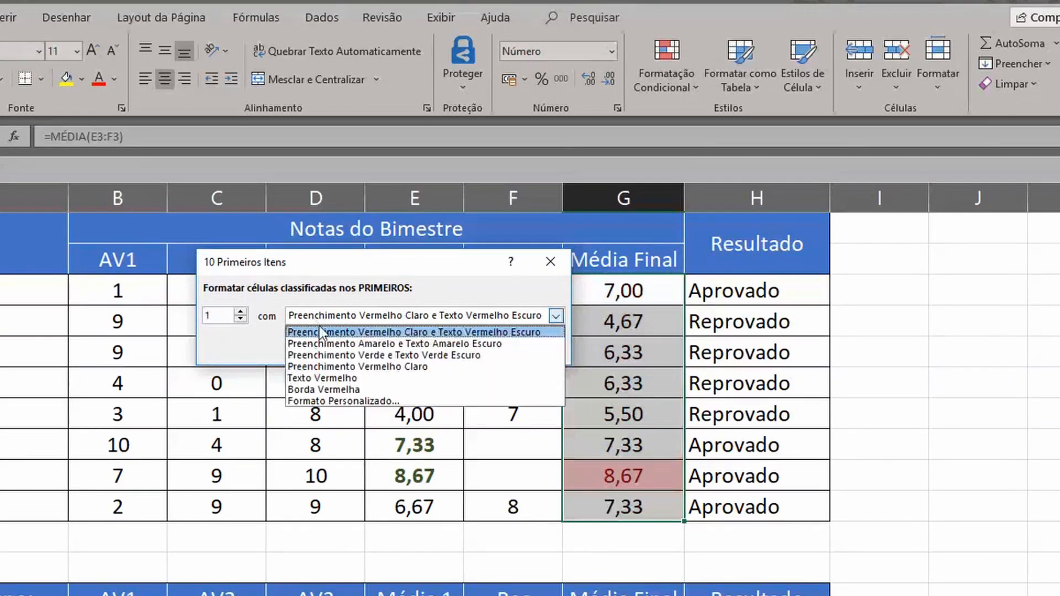
click(325, 356)
click(458, 349)
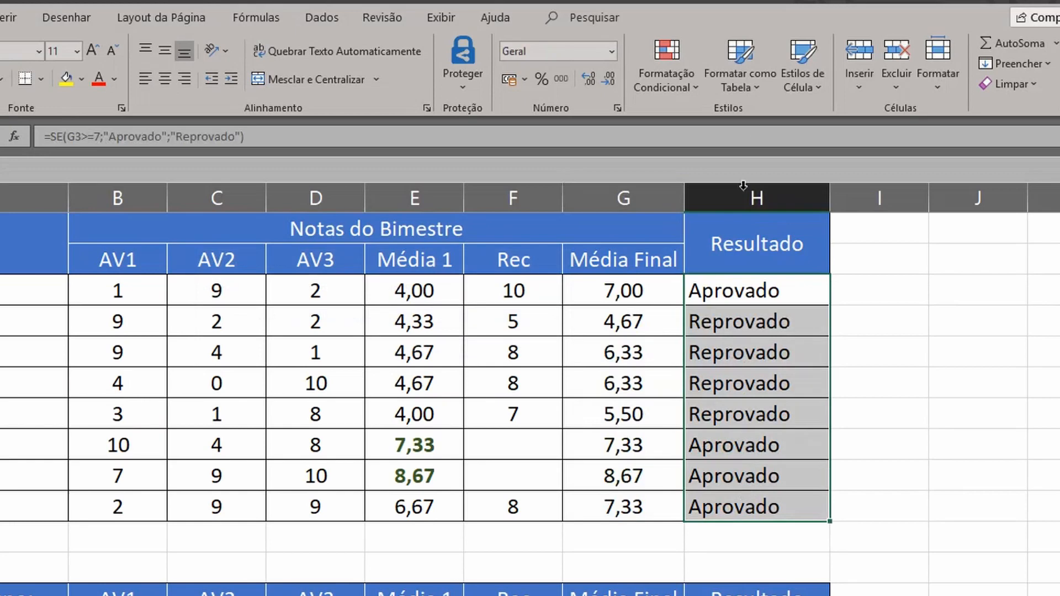
Highlight the Resultado cells H3:H10 containing the text Reprovado with Preenchimento Vermelho Claro e Texto Vermelho Escuro.
click(665, 88)
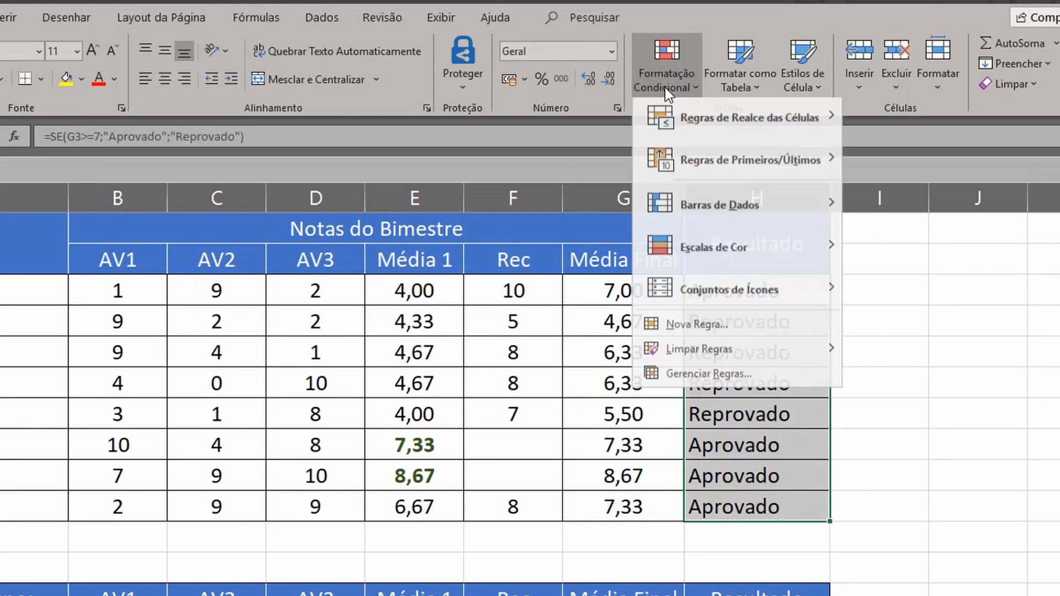
mouse_move(709, 120)
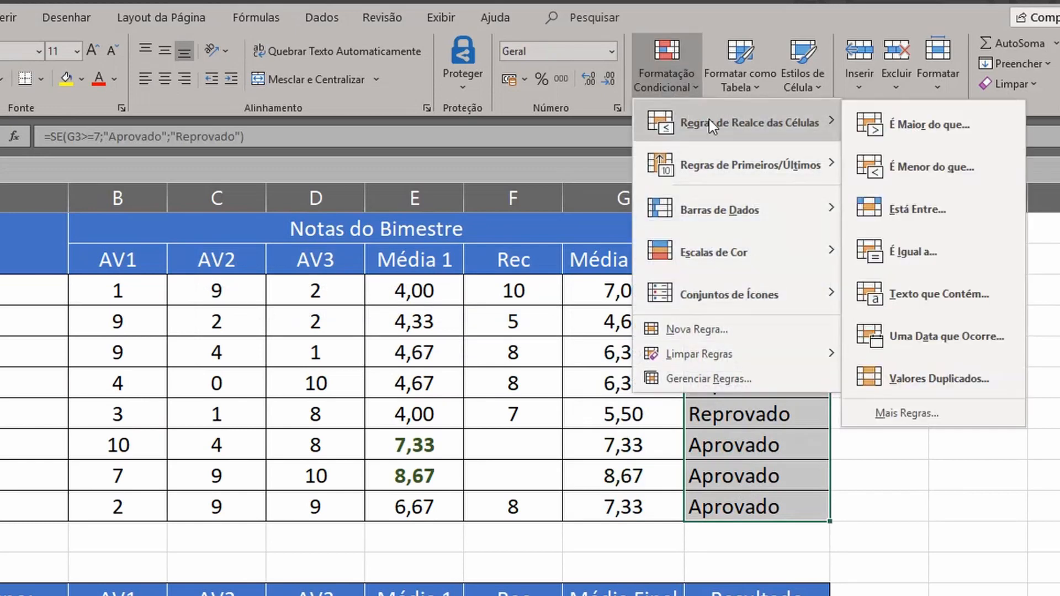
click(953, 303)
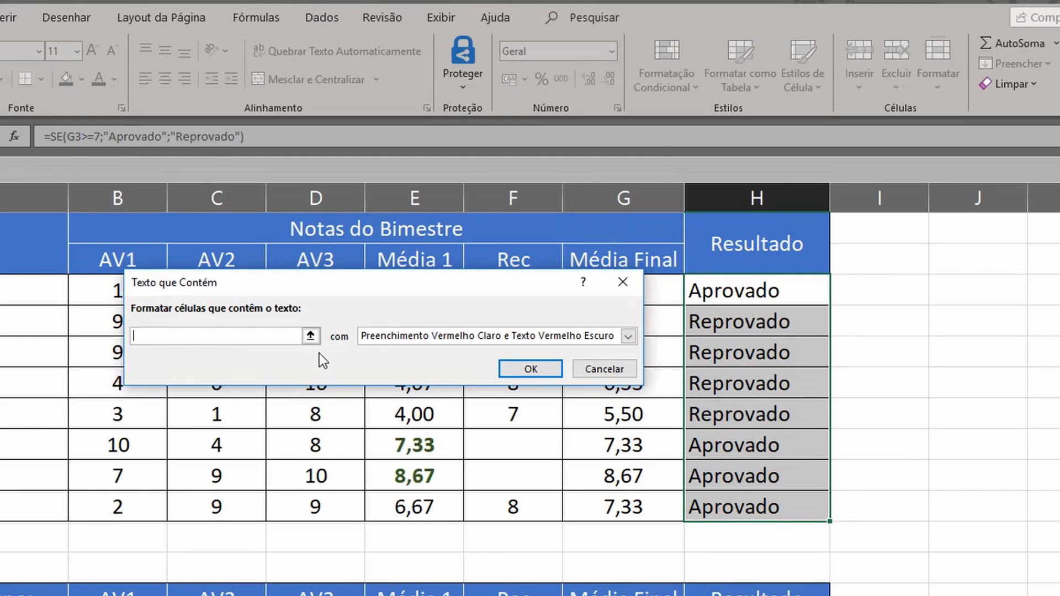
text(Re)
text(provado)
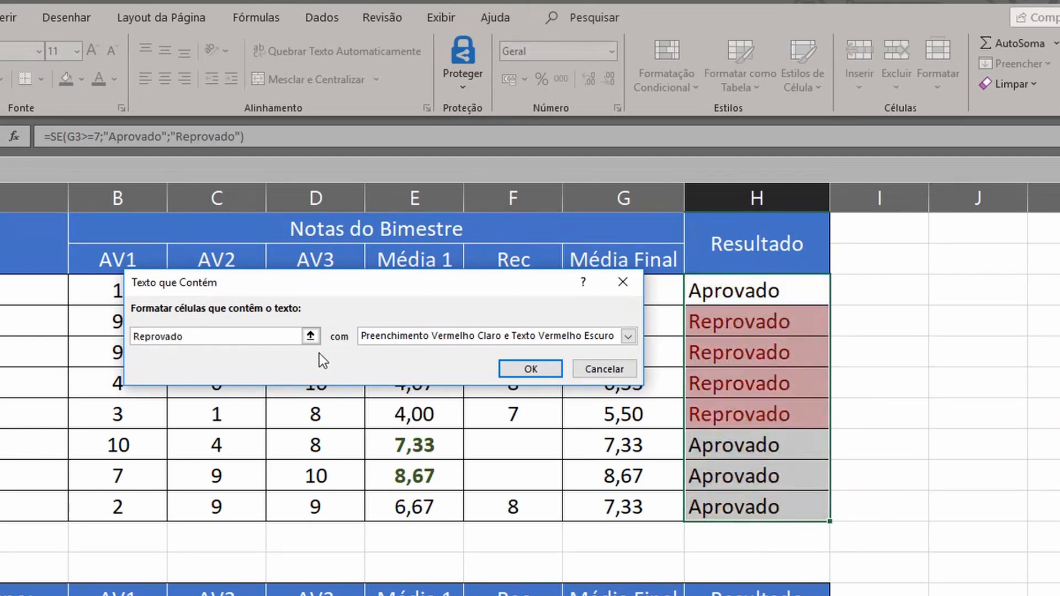
click(528, 370)
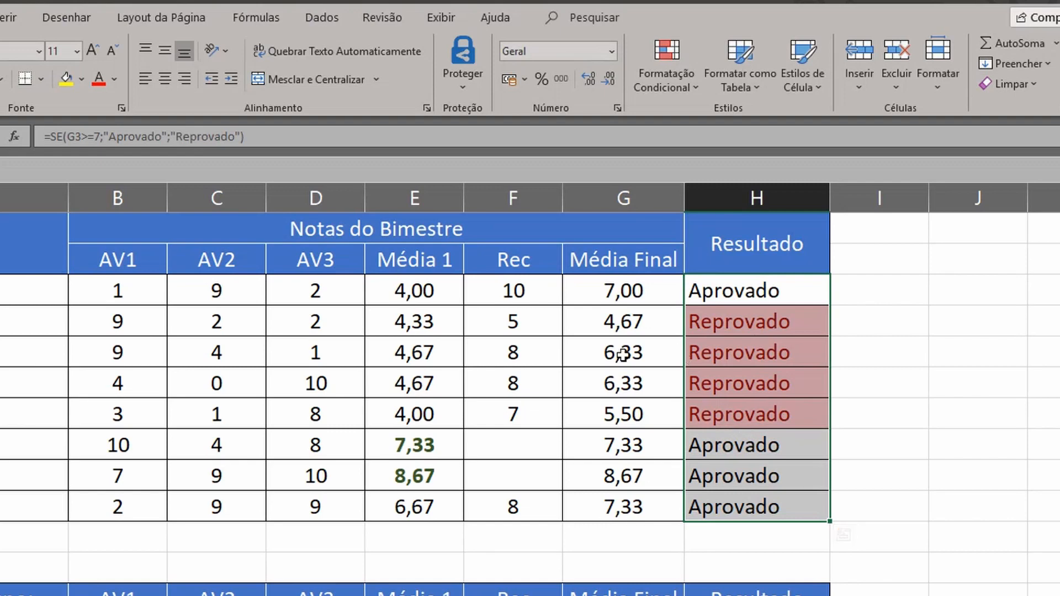
Add solid green data bars to the Média Final averages G3:G10.
click(672, 80)
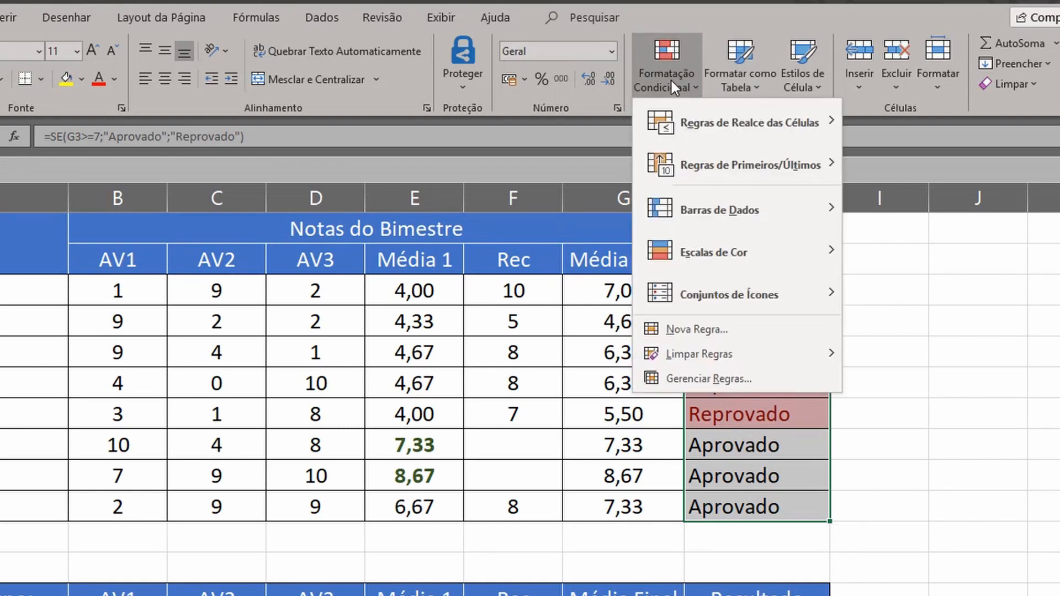
click(607, 292)
drag(607, 345, 606, 499)
click(660, 85)
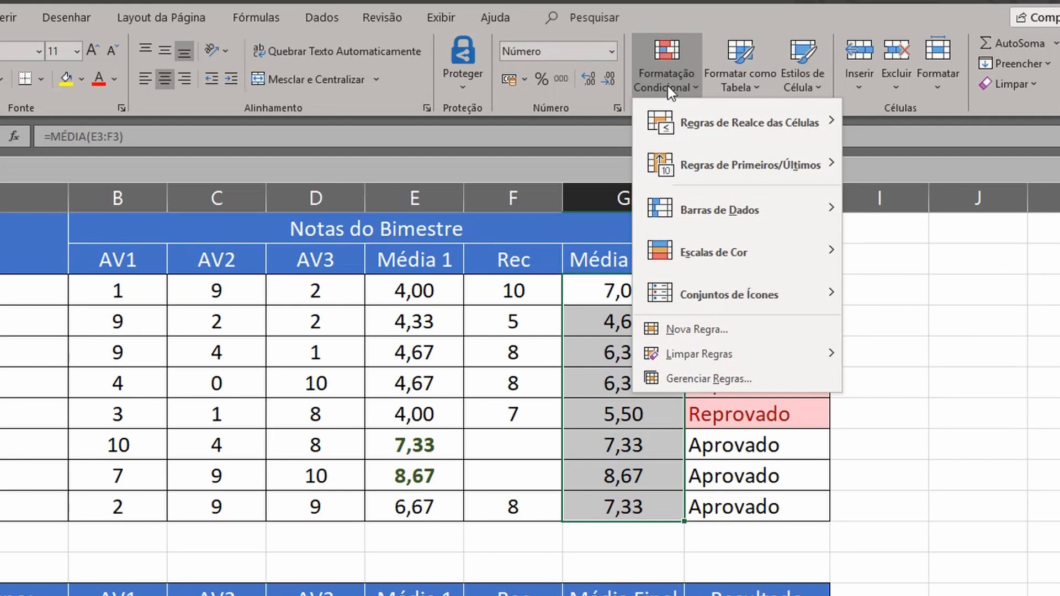
mouse_move(710, 205)
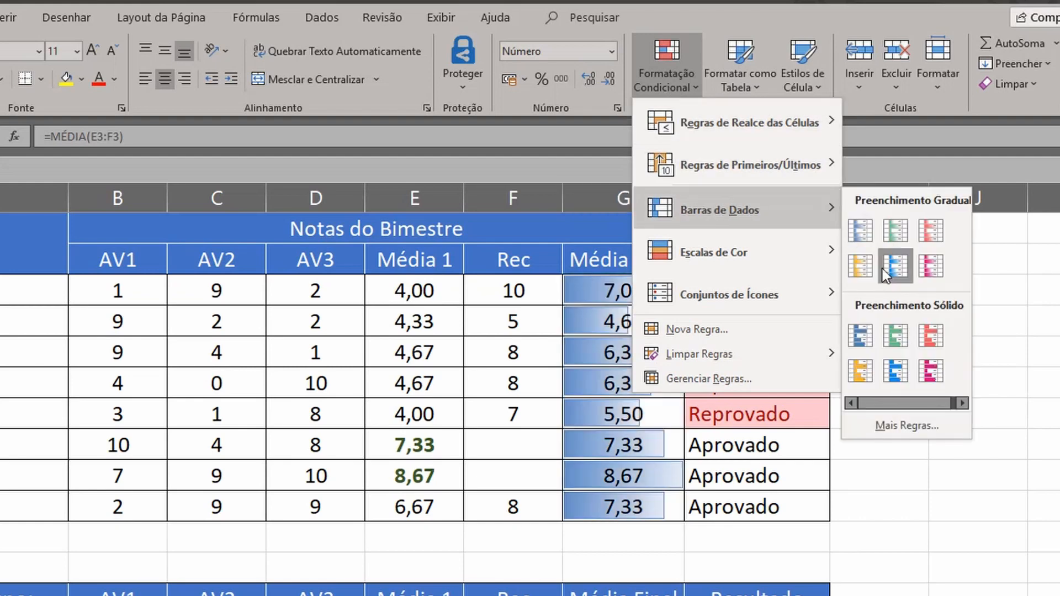
click(896, 335)
click(604, 474)
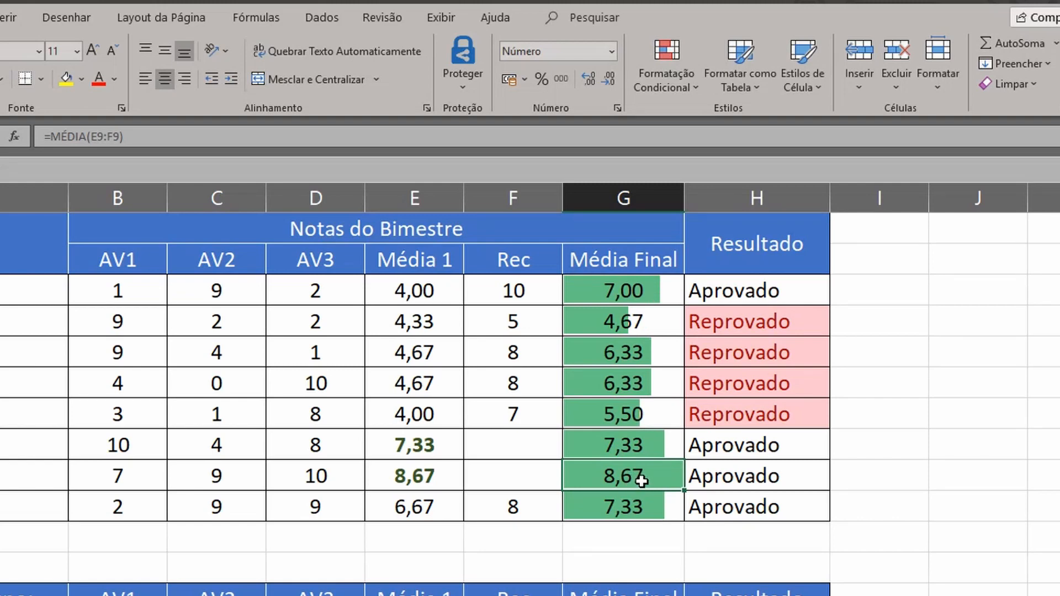
Edit the Média Final data bar rule, changing both the minimum and maximum types to Número.
click(633, 293)
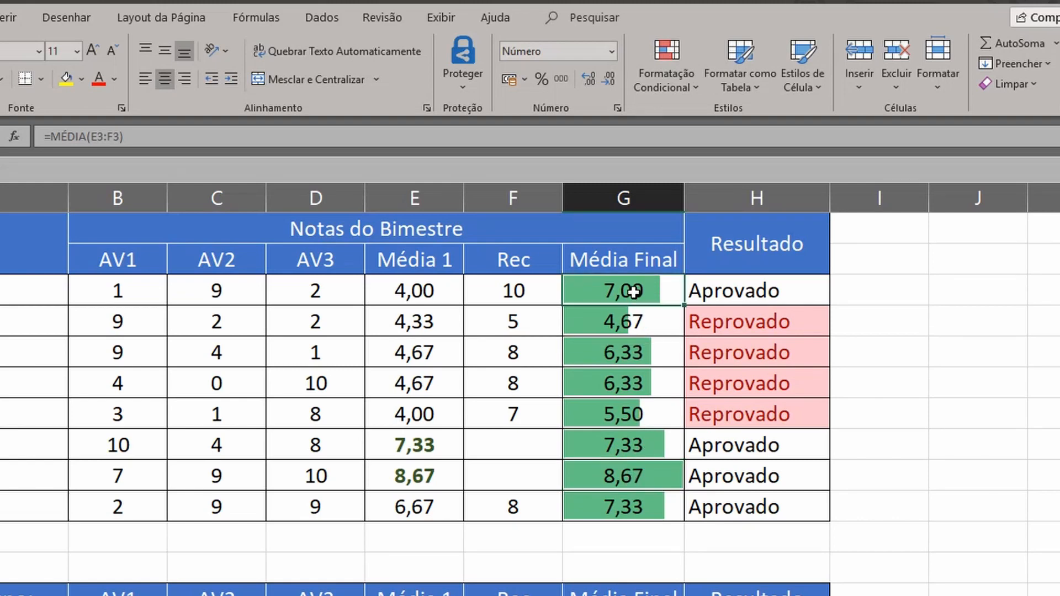
click(674, 72)
click(701, 377)
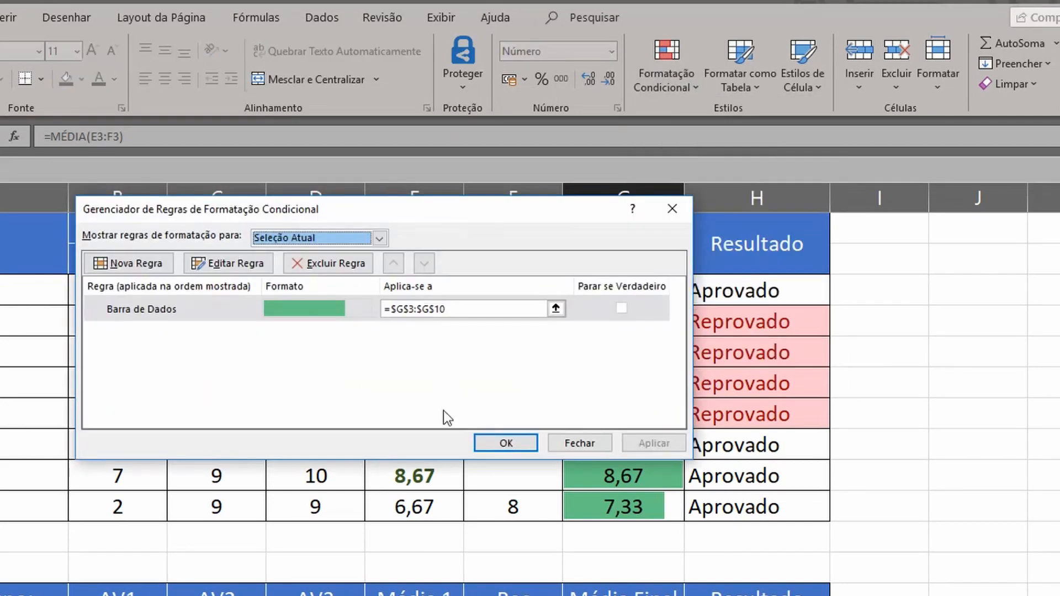
click(301, 309)
click(236, 263)
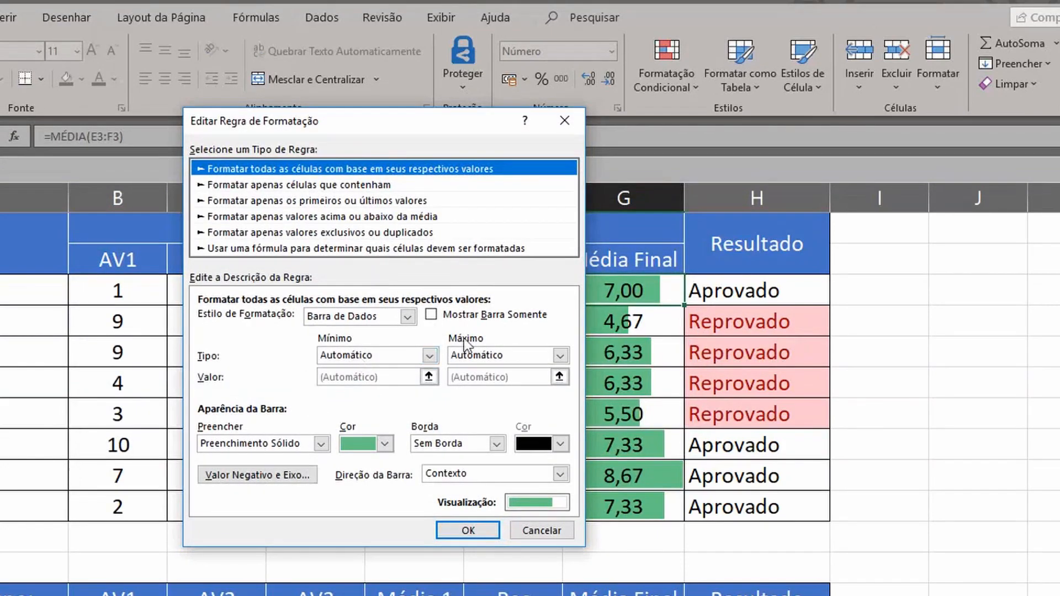
click(384, 357)
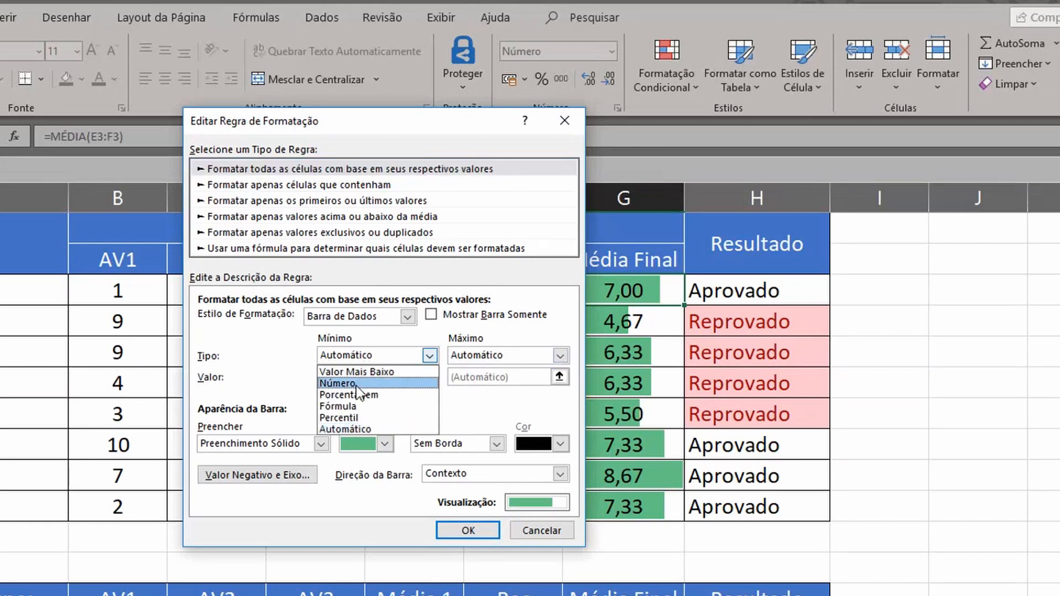
click(337, 383)
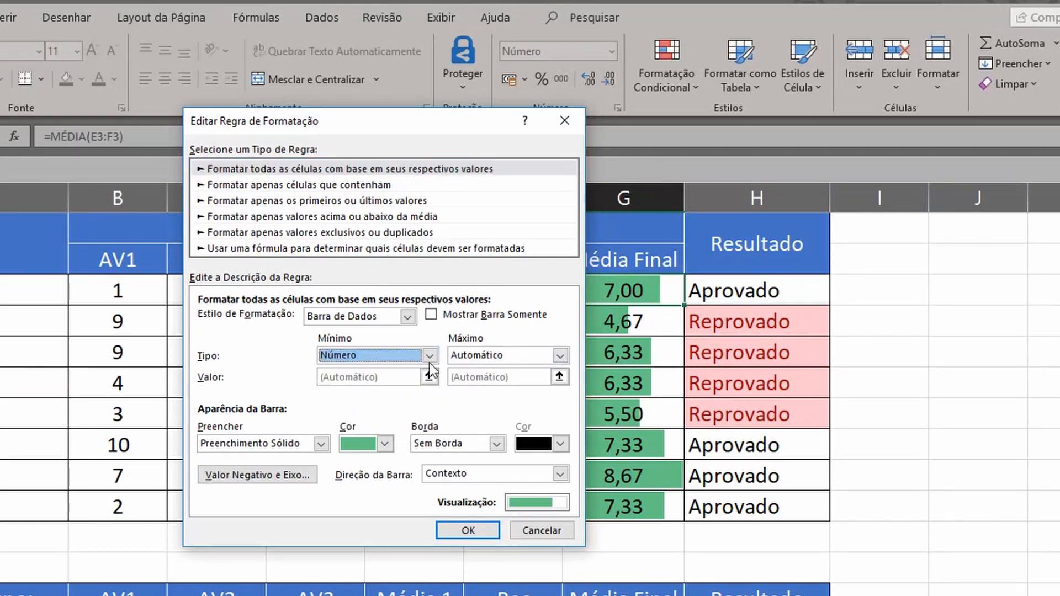
click(475, 353)
click(468, 383)
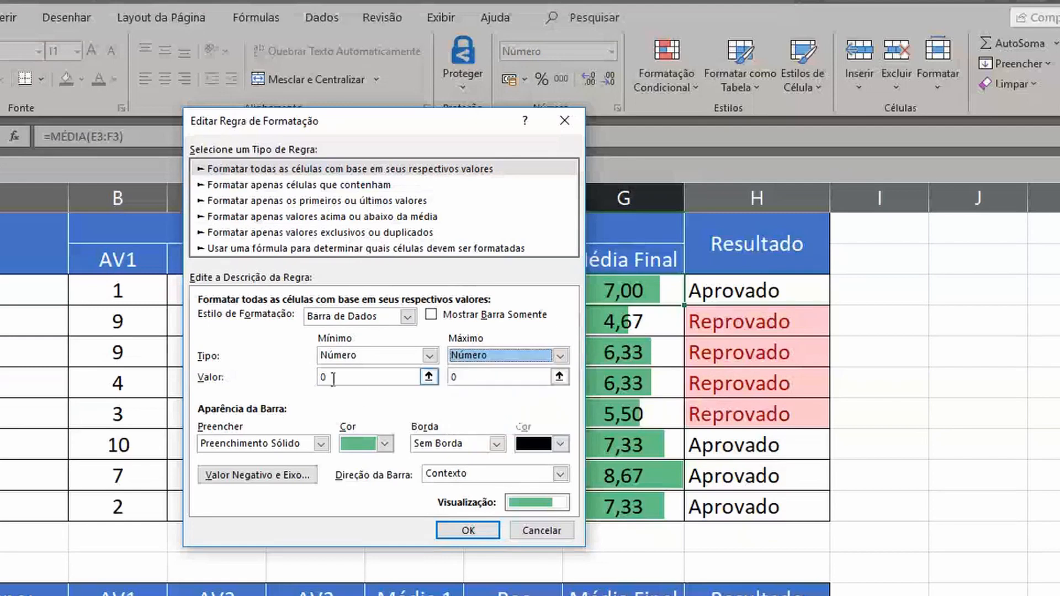
Set the data bar's maximum value to 10, and apply the edited rule to the Média Final column.
click(463, 374)
text(1)
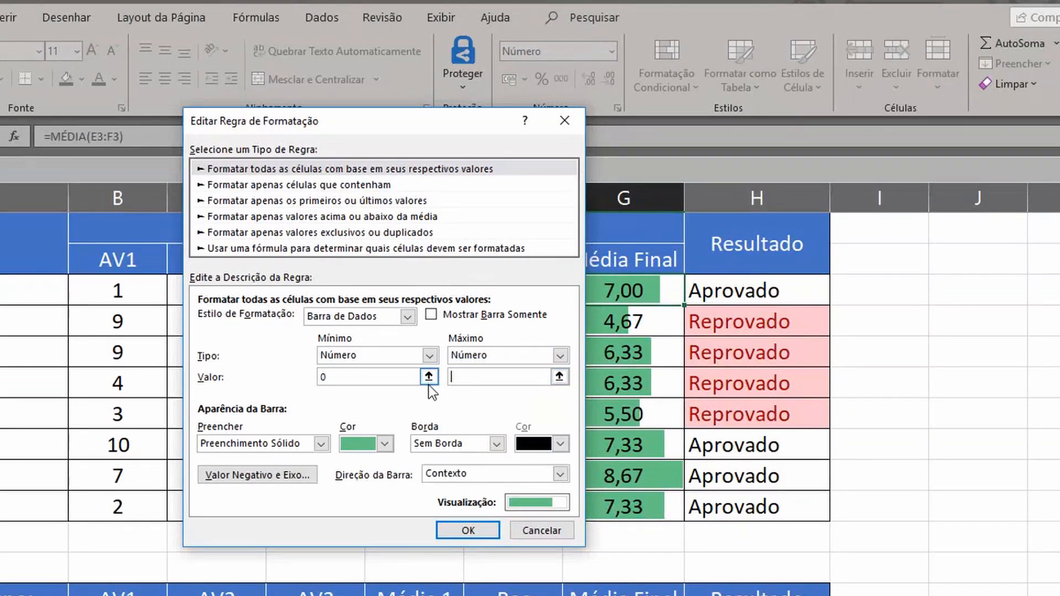
text(0)
click(470, 530)
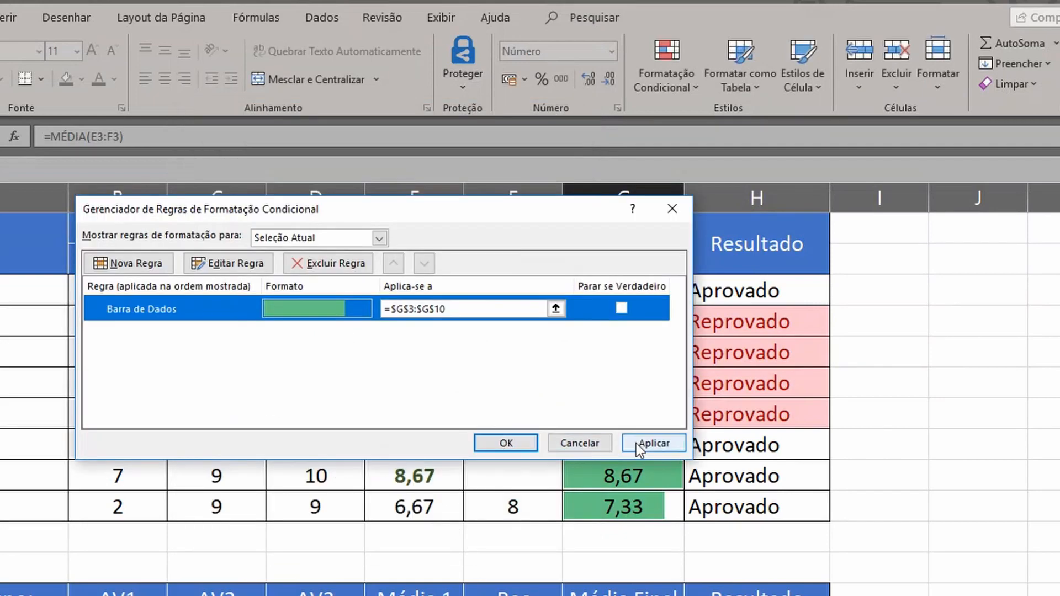
click(643, 444)
click(516, 441)
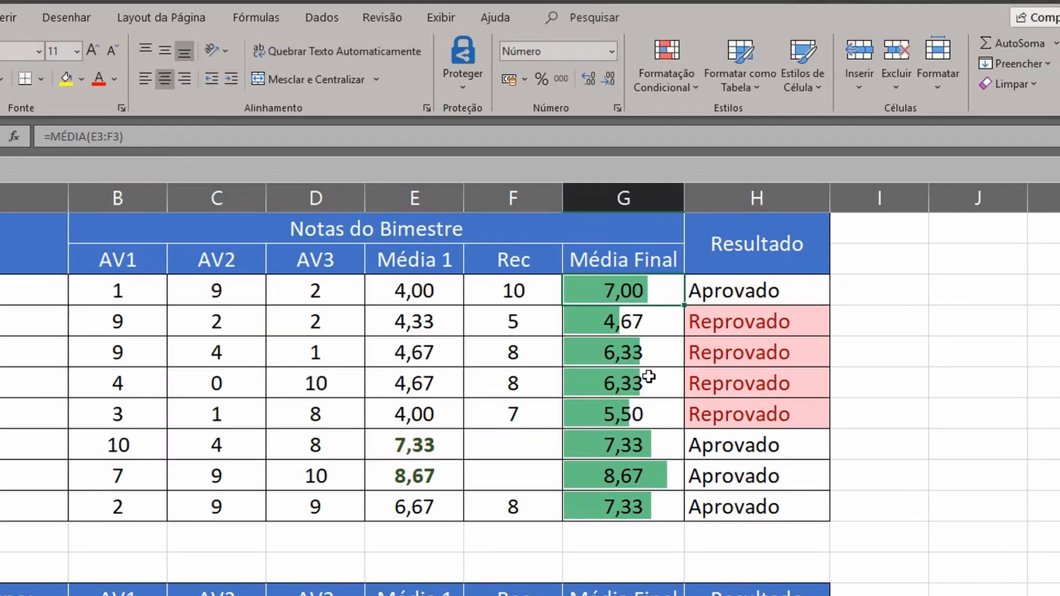
Compare the rescaled data bars in the Média Final column.
drag(653, 370, 650, 351)
click(624, 442)
click(611, 474)
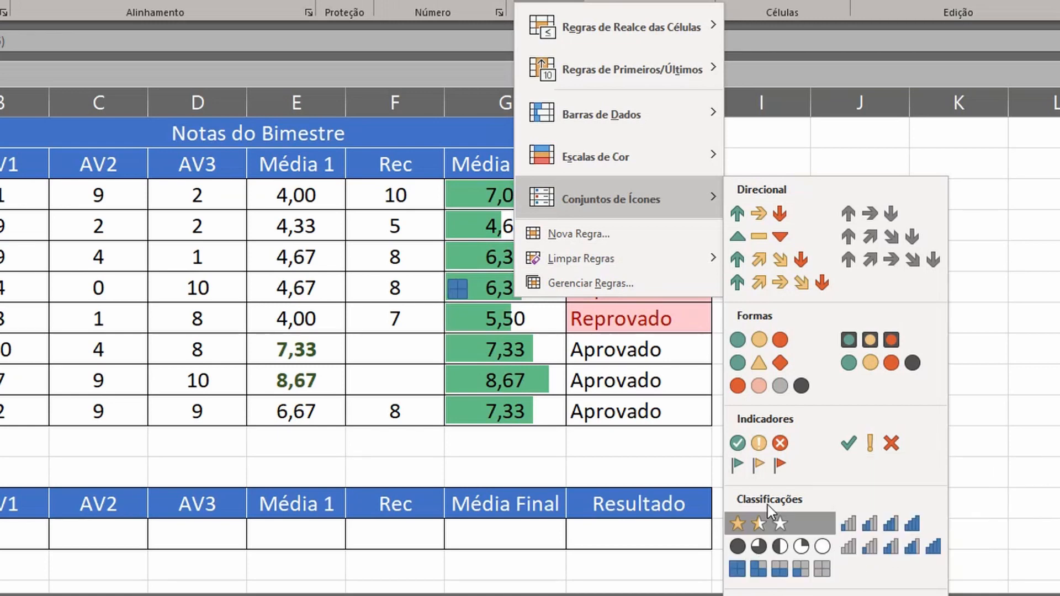
Start a formula-based conditional formatting rule for the student rows A3:H10 with the formula =mod(lin();2)=0.
click(541, 375)
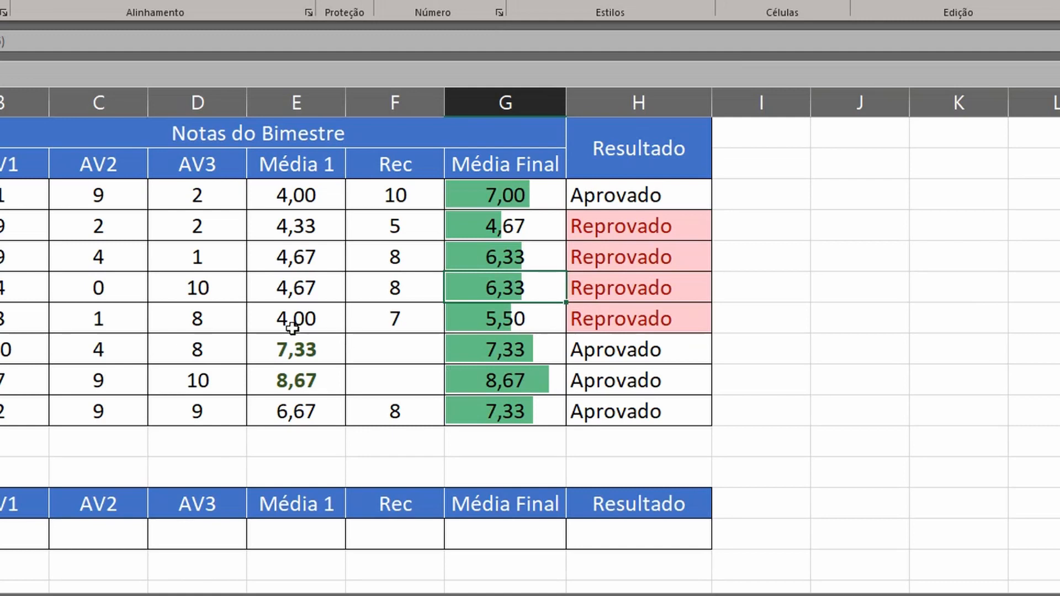
drag(154, 214, 670, 358)
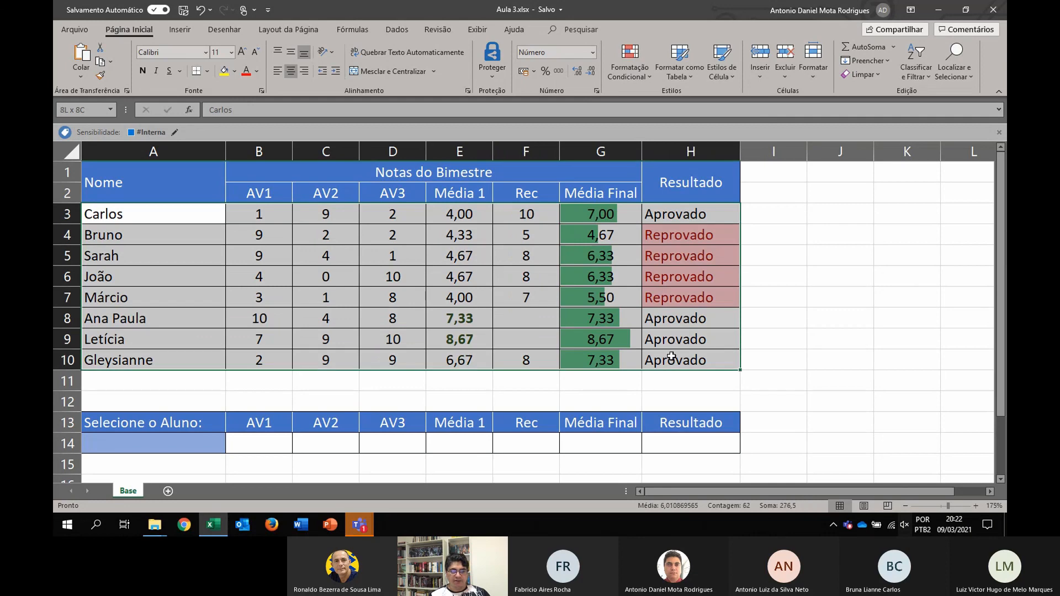
click(630, 65)
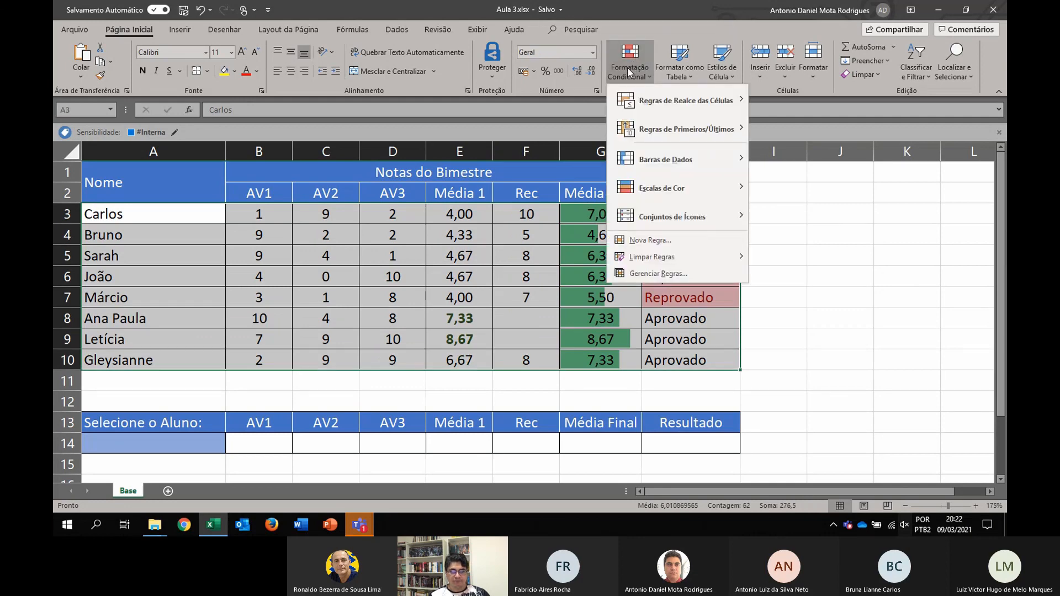
click(646, 240)
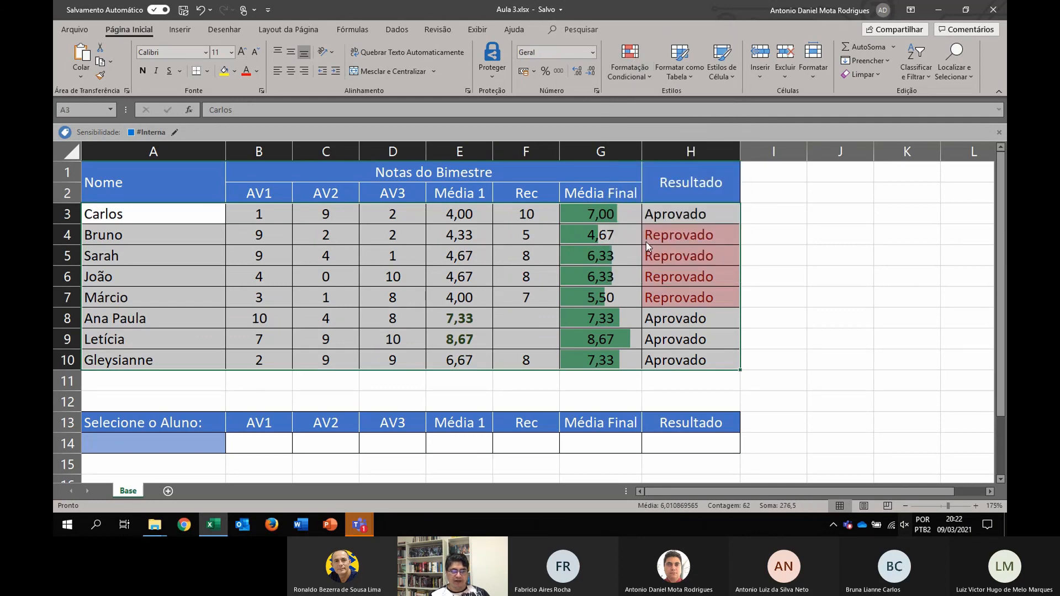
click(365, 213)
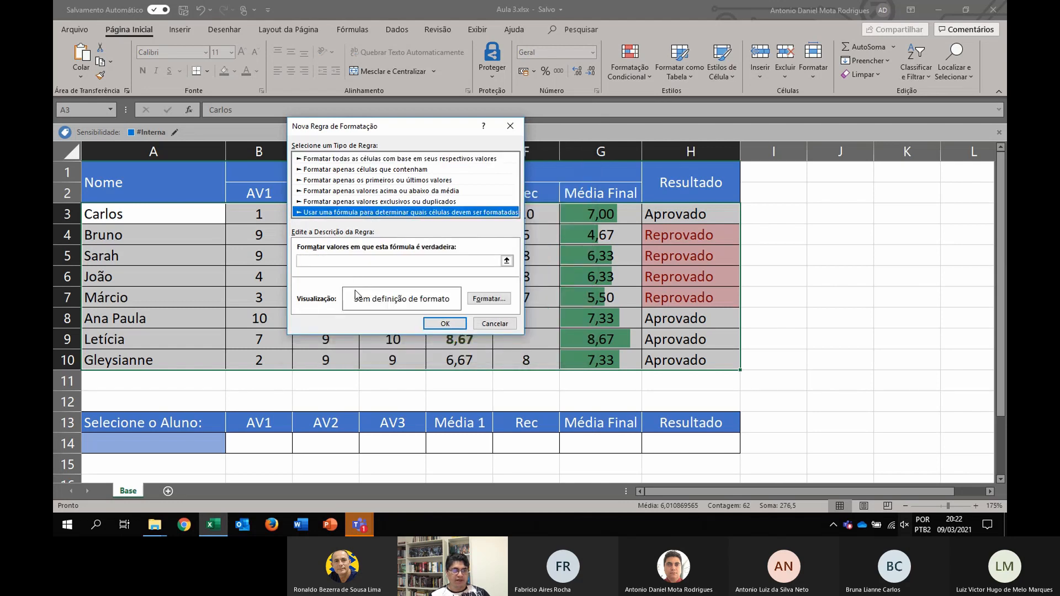
click(363, 261)
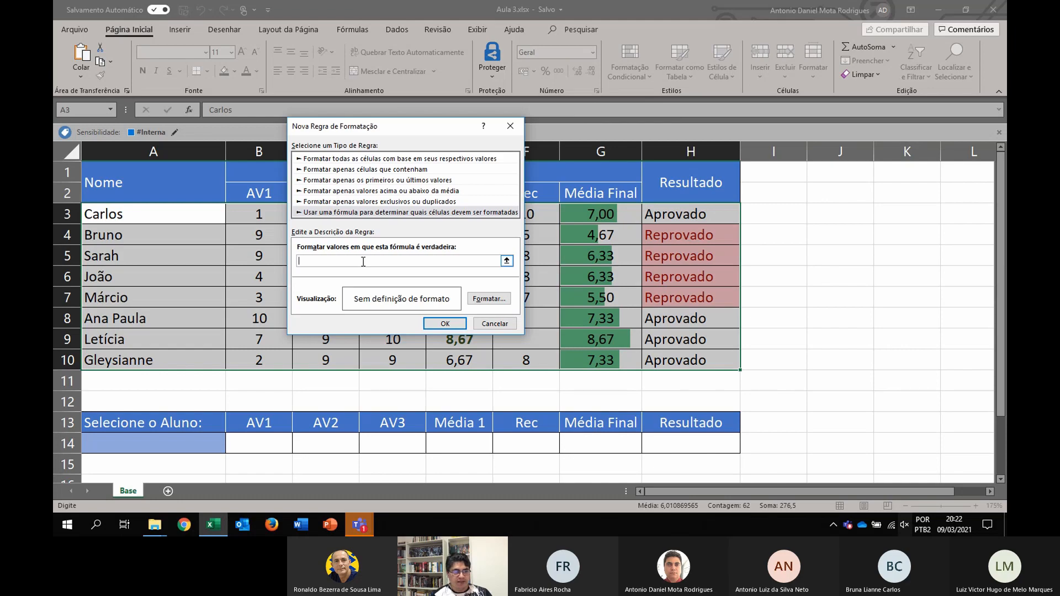
text(=mod)
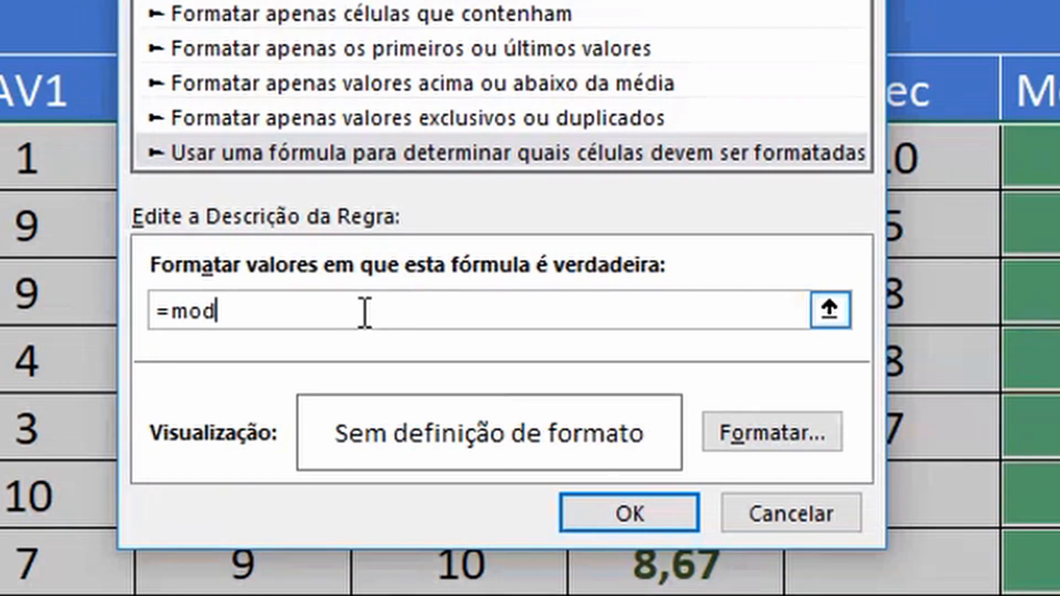
text((lin())
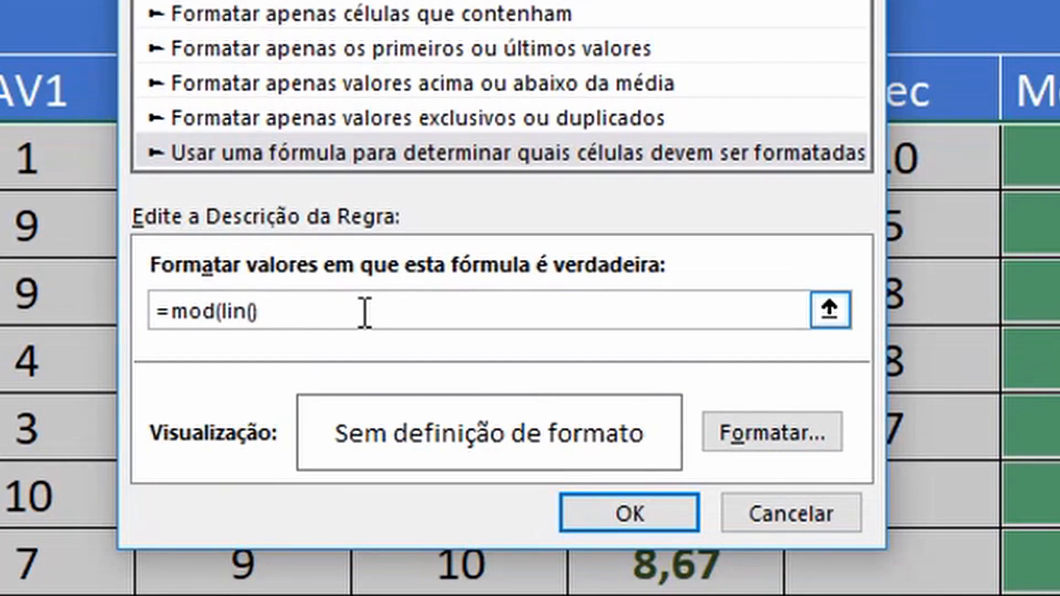
text(;2)=0)
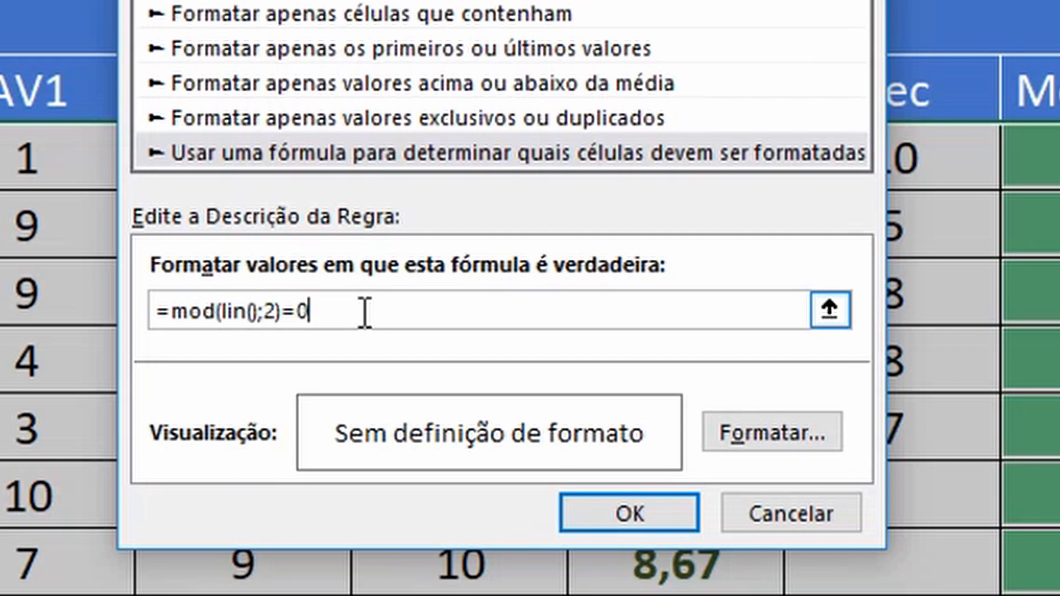
Give the even-row rule a light blue fill and apply it to the student rows.
click(751, 436)
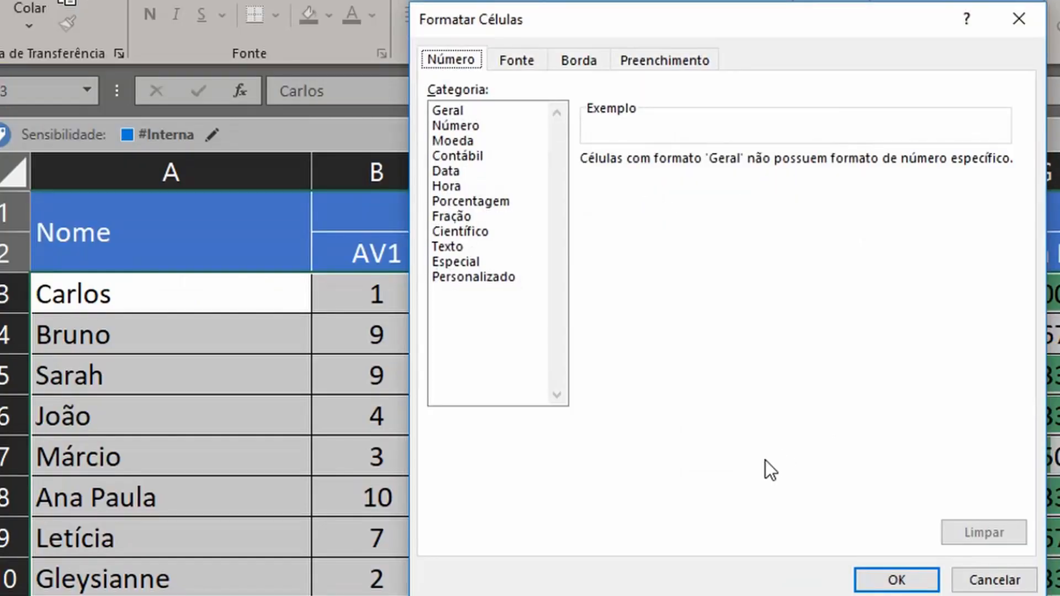
click(643, 58)
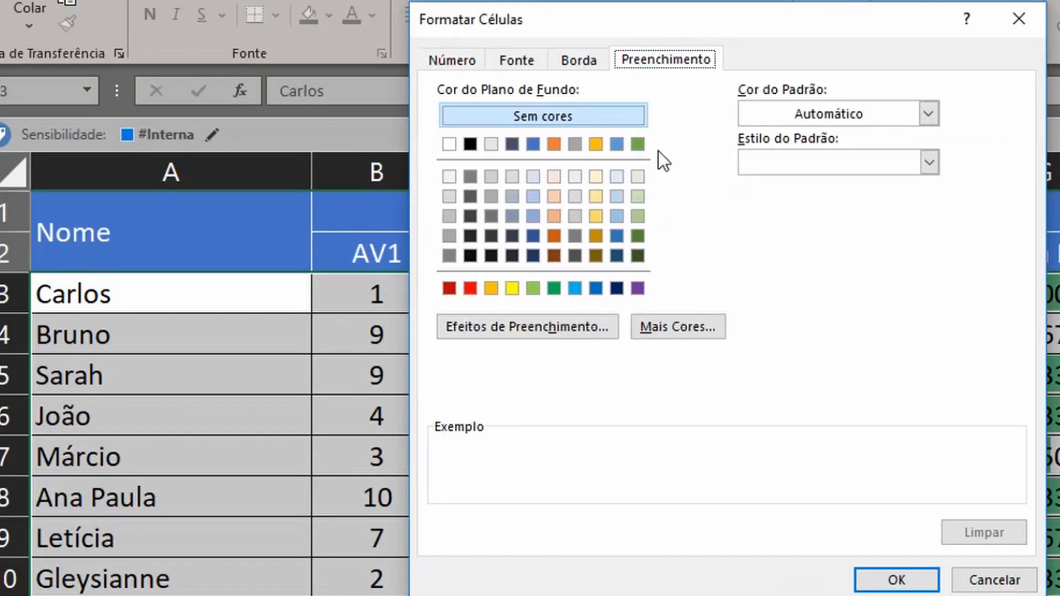
click(613, 198)
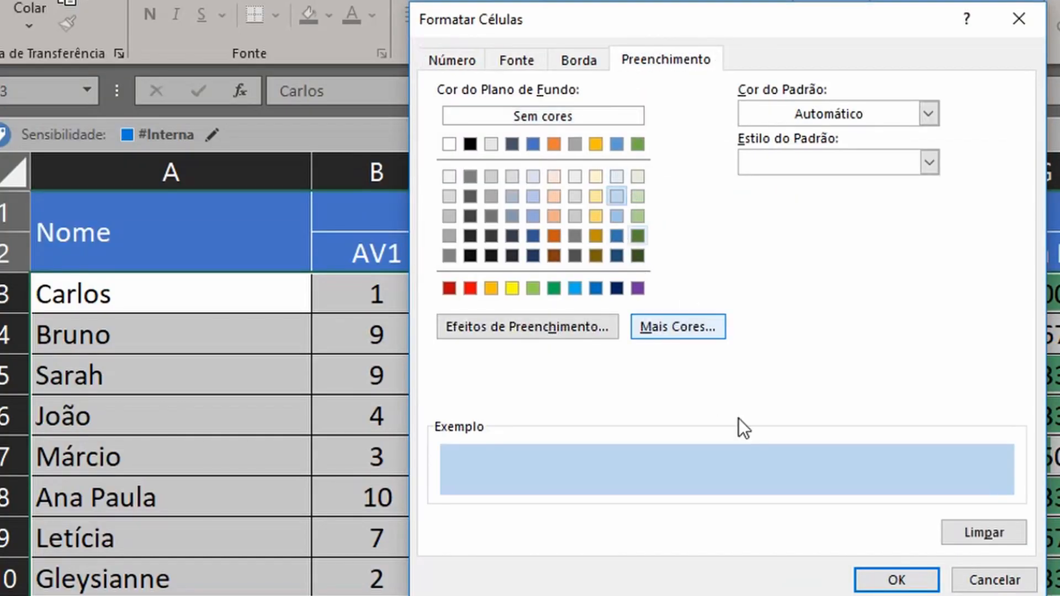
click(889, 581)
click(739, 505)
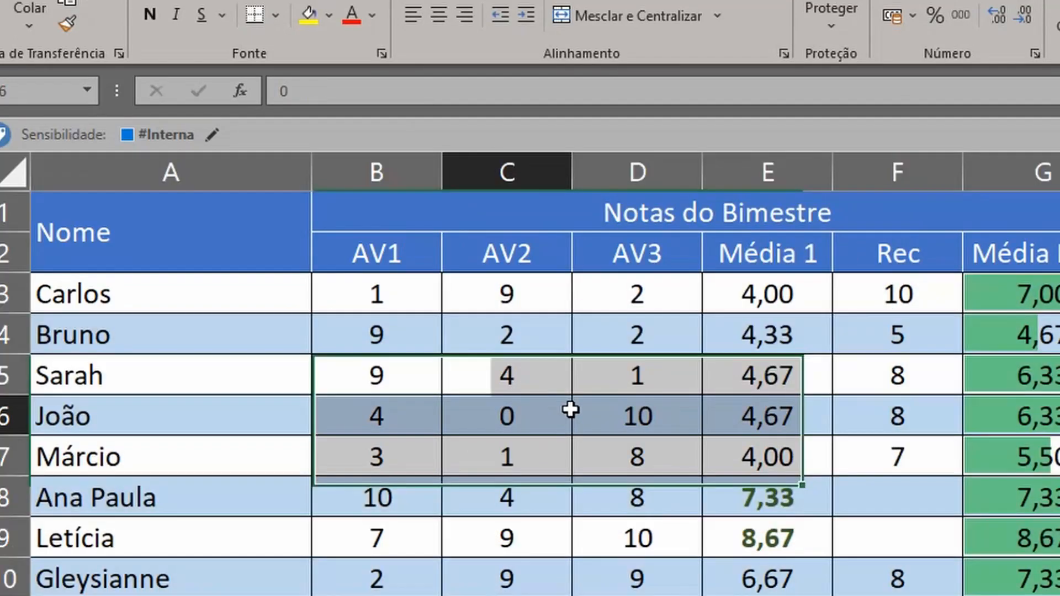
click(566, 420)
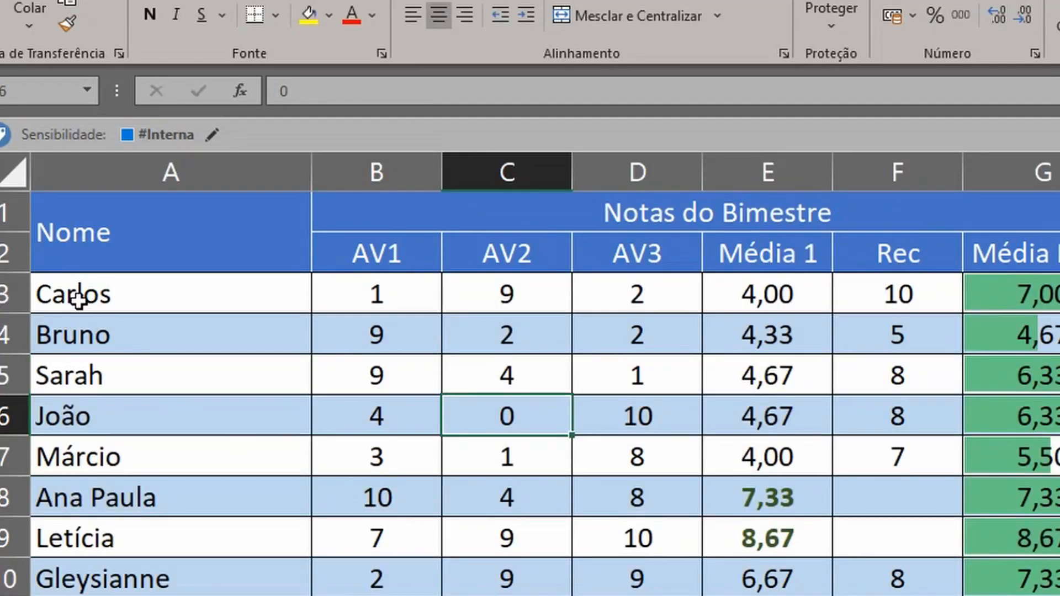
Sort the student rows A3:H10 by Coluna G cell values, Do Maior para o Menor.
click(83, 301)
drag(97, 309, 1058, 595)
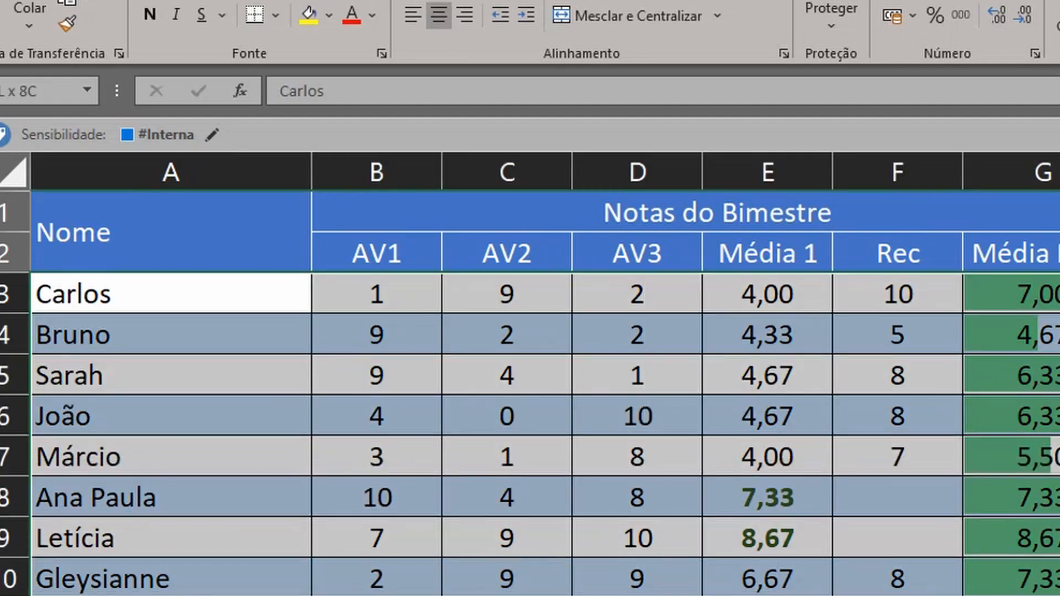
drag(1057, 595, 667, 354)
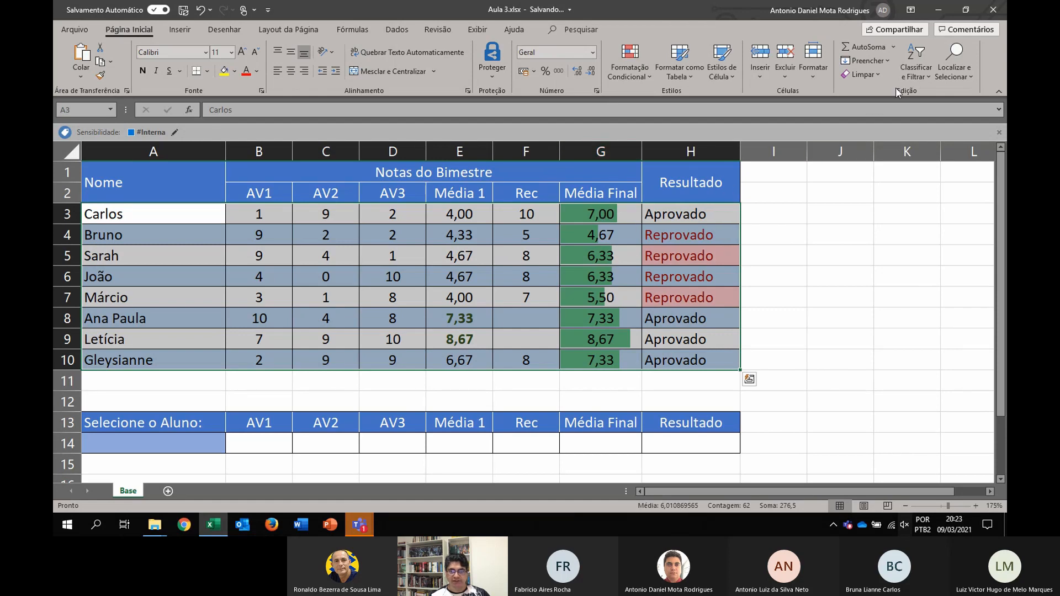
click(913, 71)
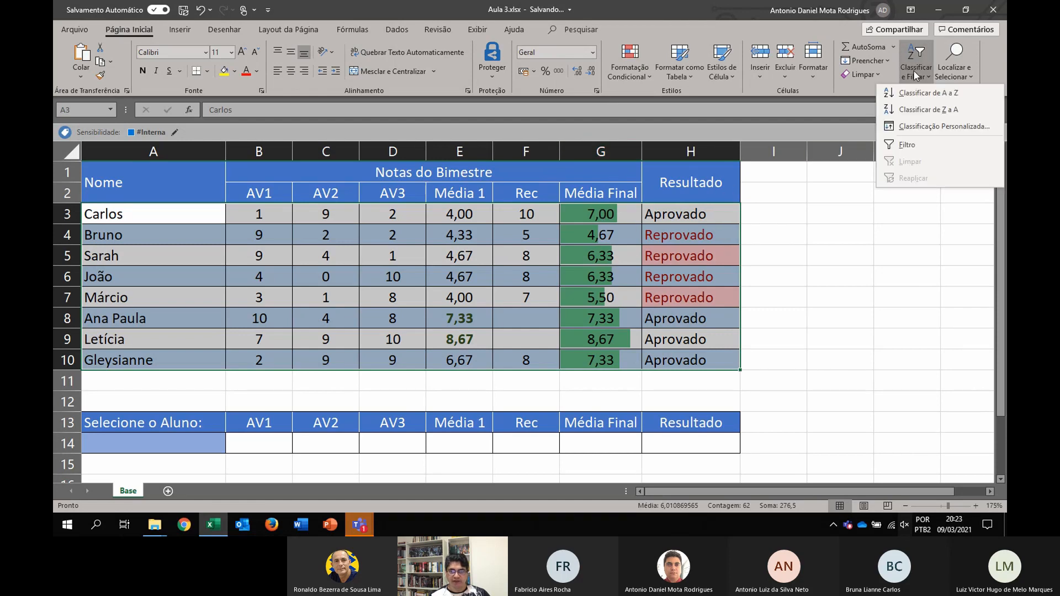
click(920, 123)
click(523, 165)
click(332, 193)
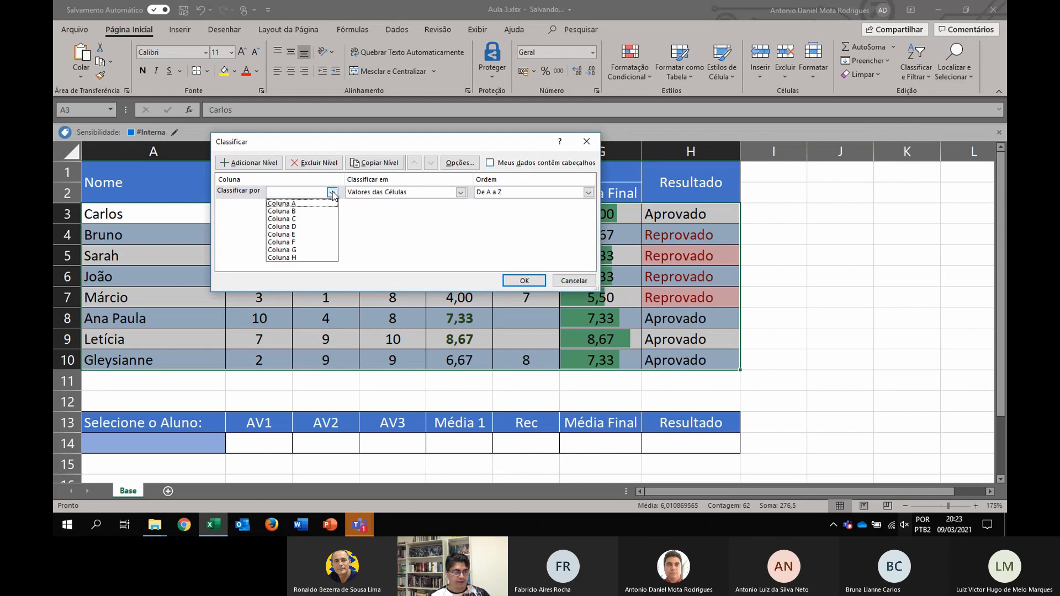
click(303, 250)
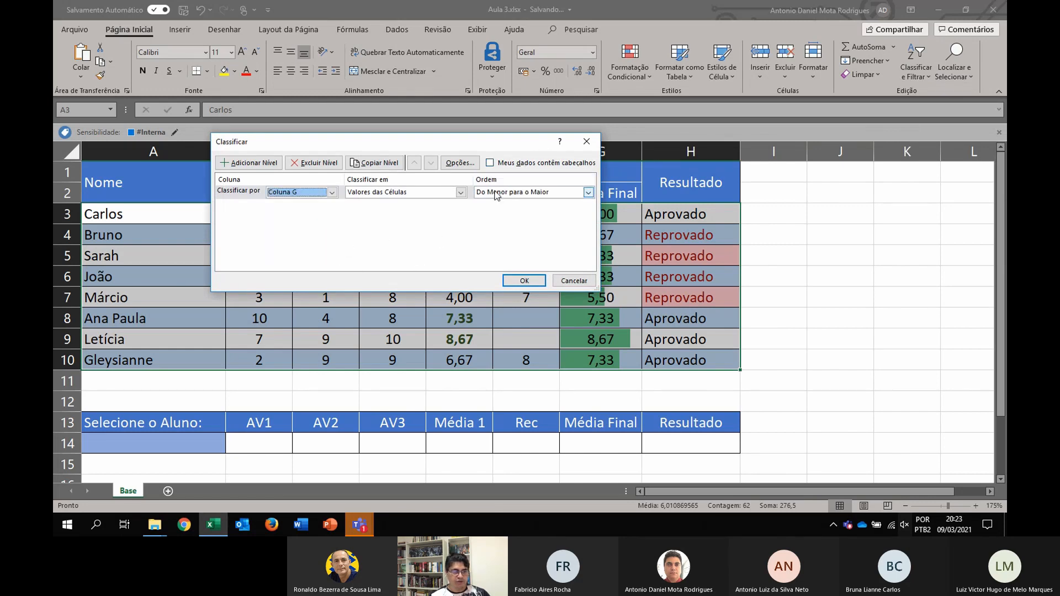
click(497, 192)
click(490, 212)
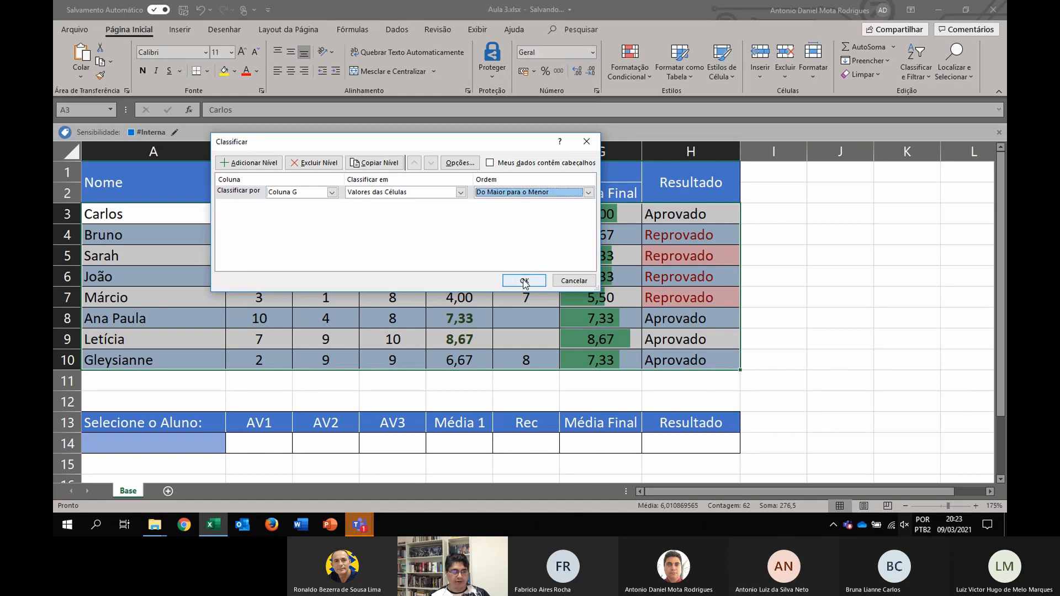
click(525, 281)
Compare the alternating row shading with the row numbers in the sorted student table.
click(496, 238)
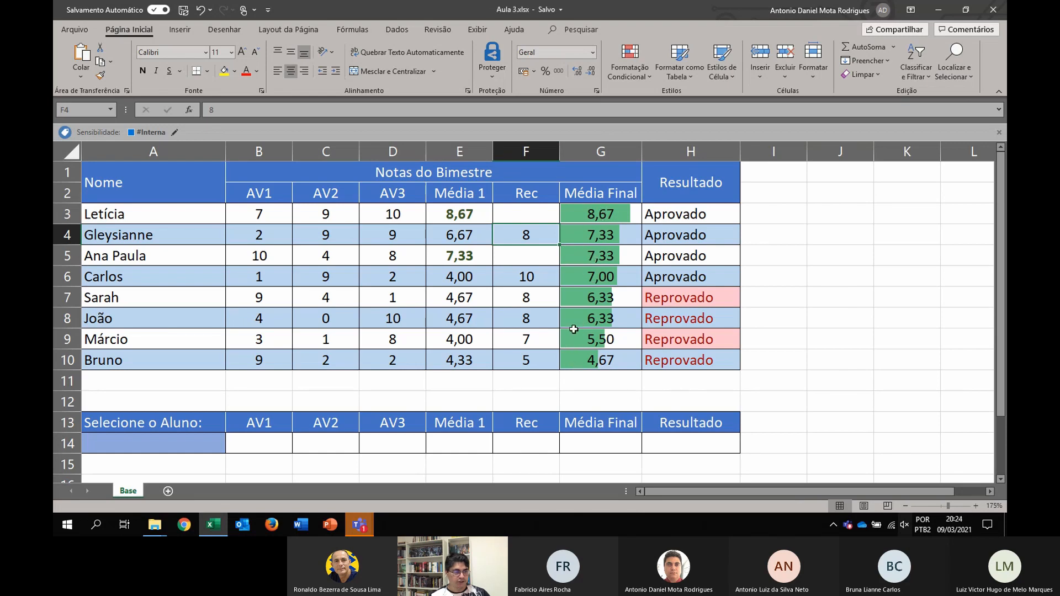
click(154, 238)
click(244, 228)
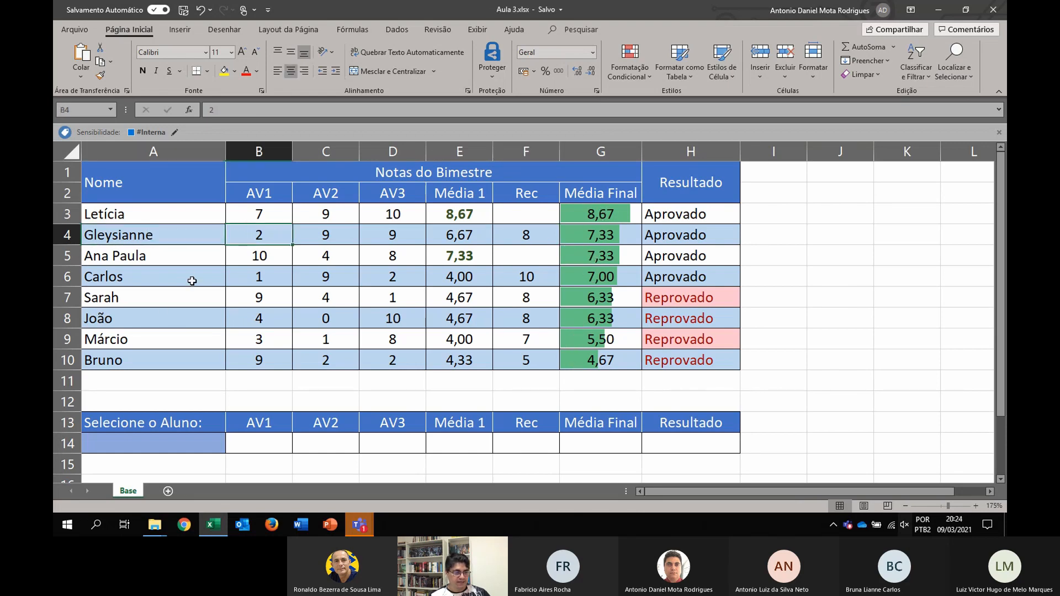
click(192, 280)
click(237, 265)
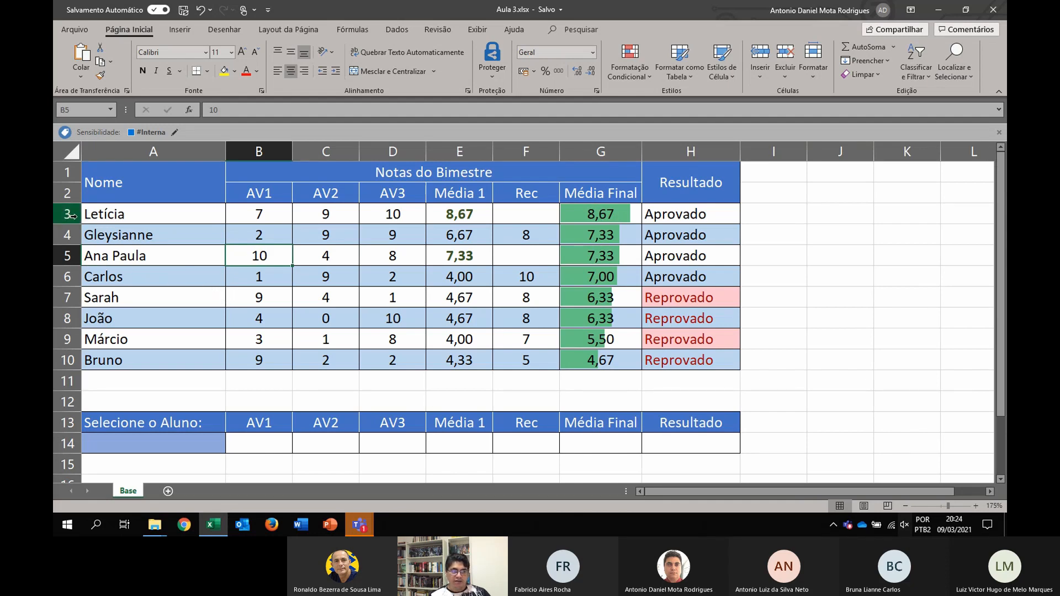
click(110, 214)
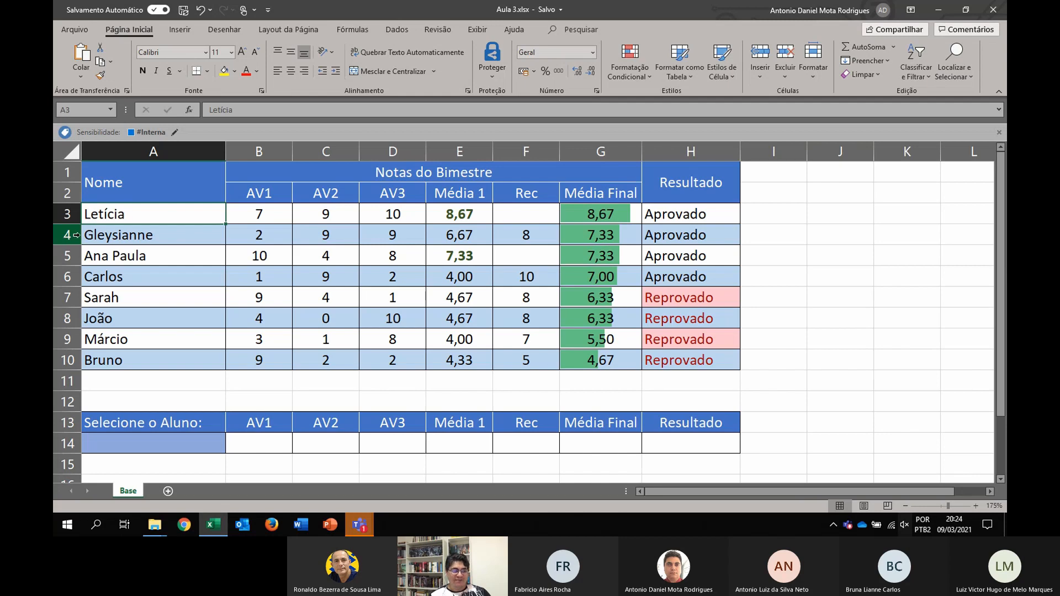
click(268, 231)
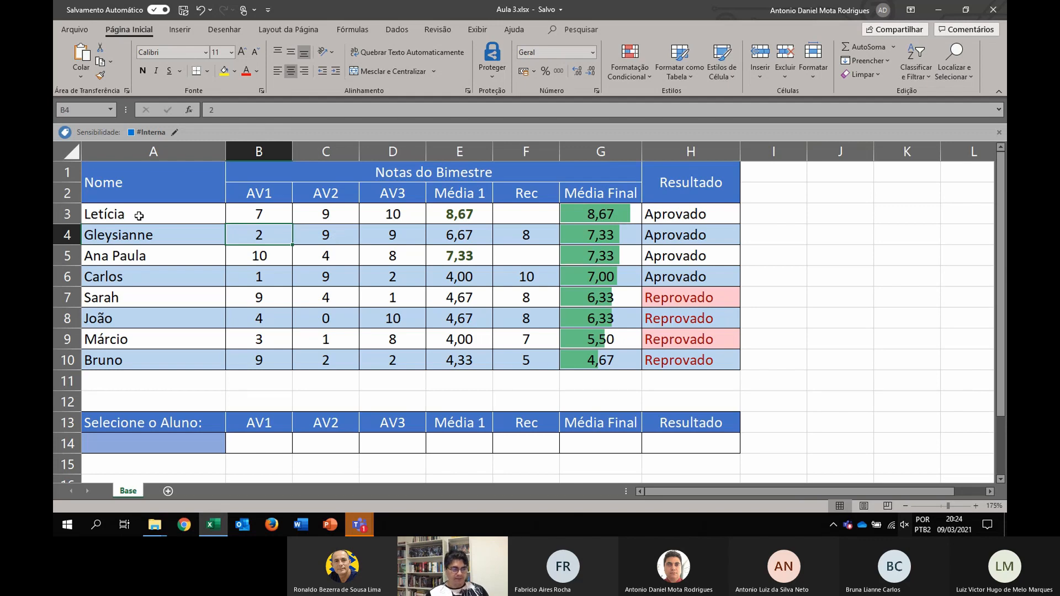
Start a new formula-based formatting rule for the student rows A3:H10 with the formula =$E3>=7.
drag(141, 215, 665, 345)
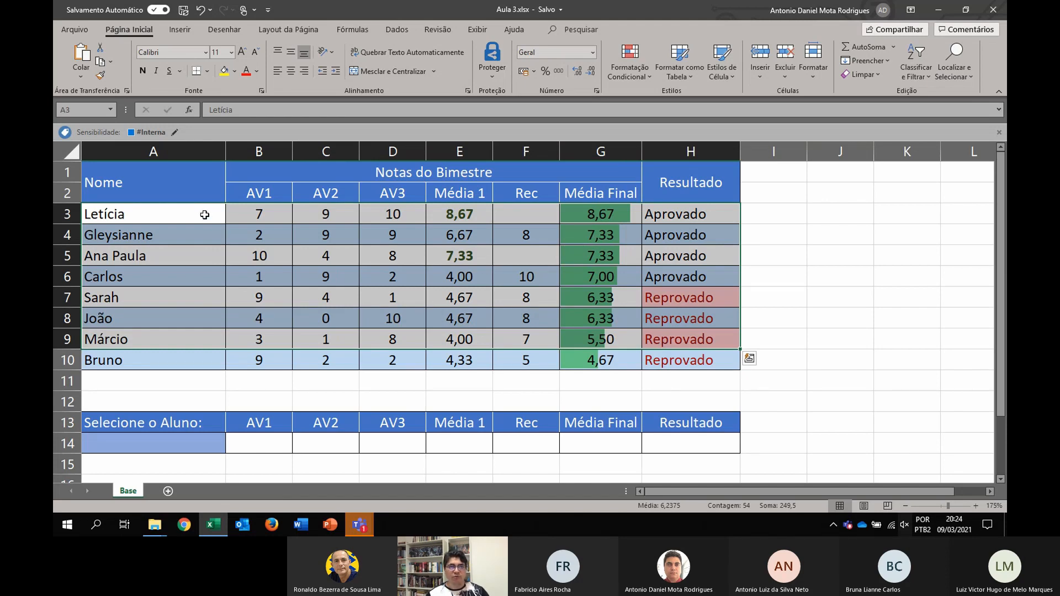
drag(204, 213, 654, 360)
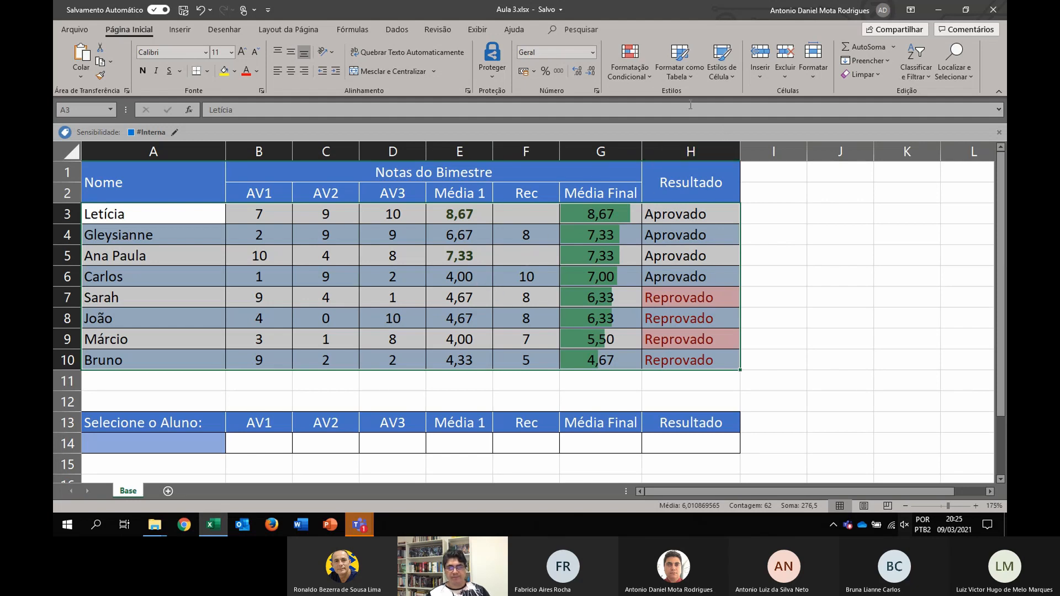
click(639, 73)
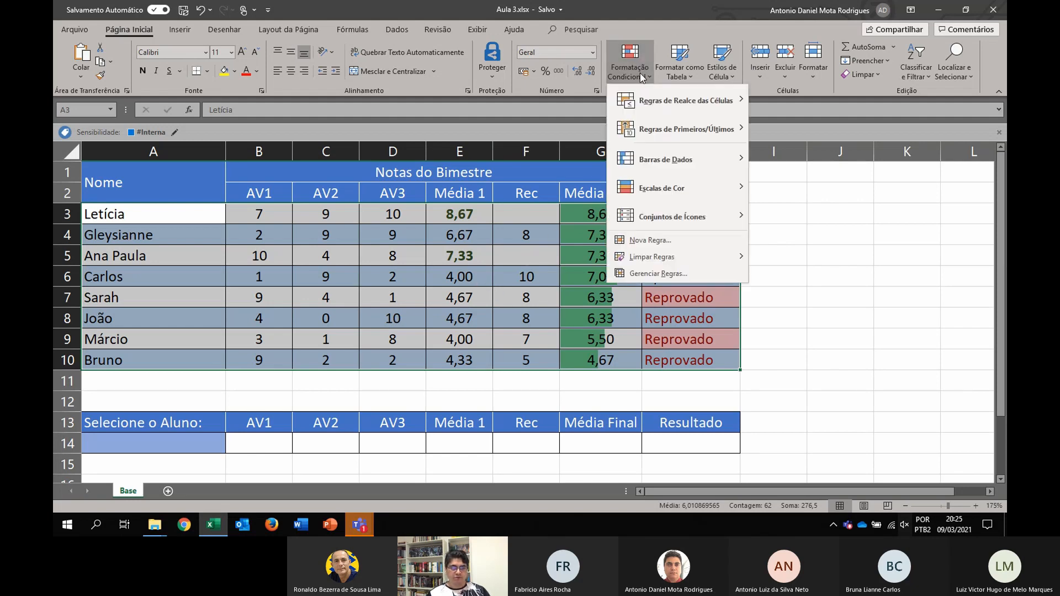
click(650, 240)
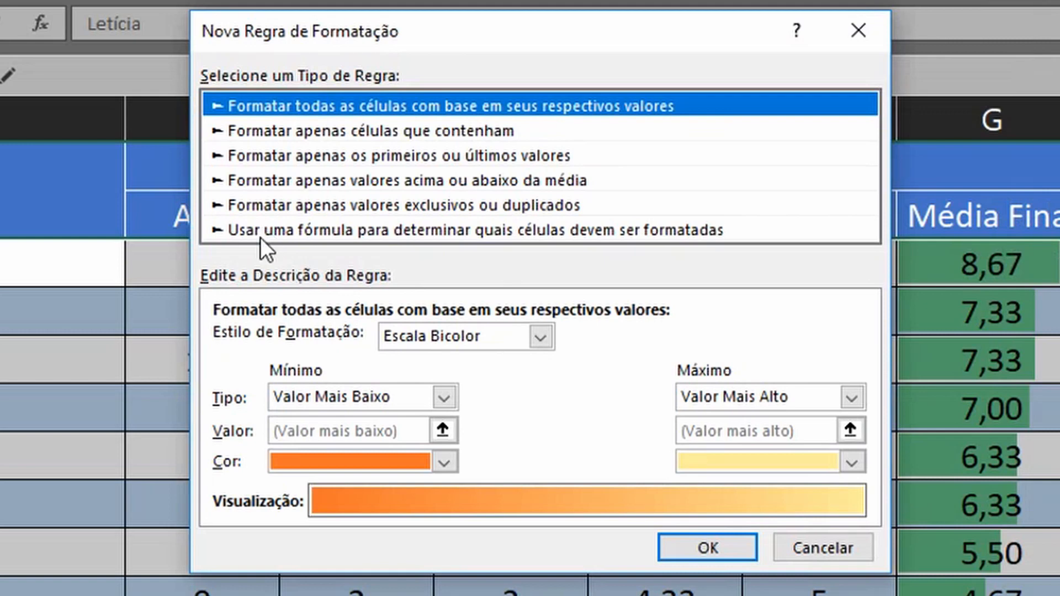
click(270, 232)
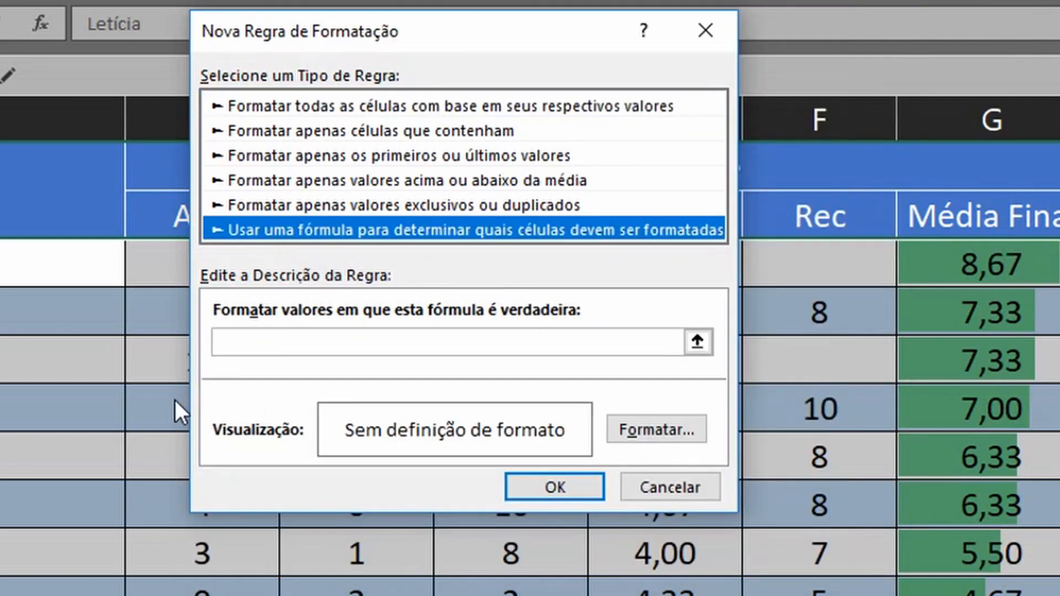
click(291, 338)
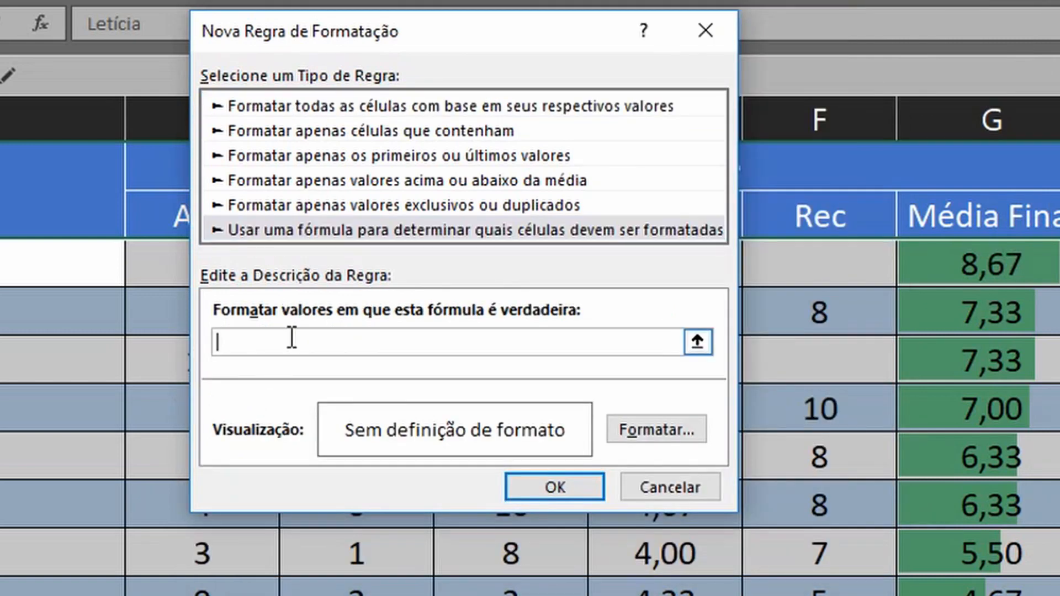
text(=E3)
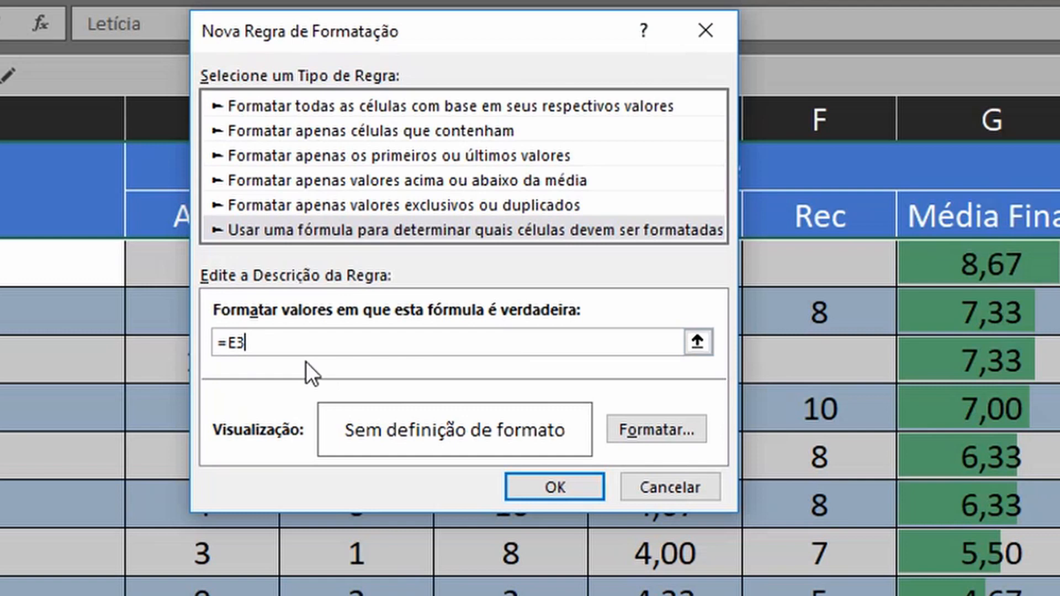
text(>=)
text(7)
text($)
Give the =$E3>=7 rule a Negrito font style and apply it to the student rows.
click(654, 425)
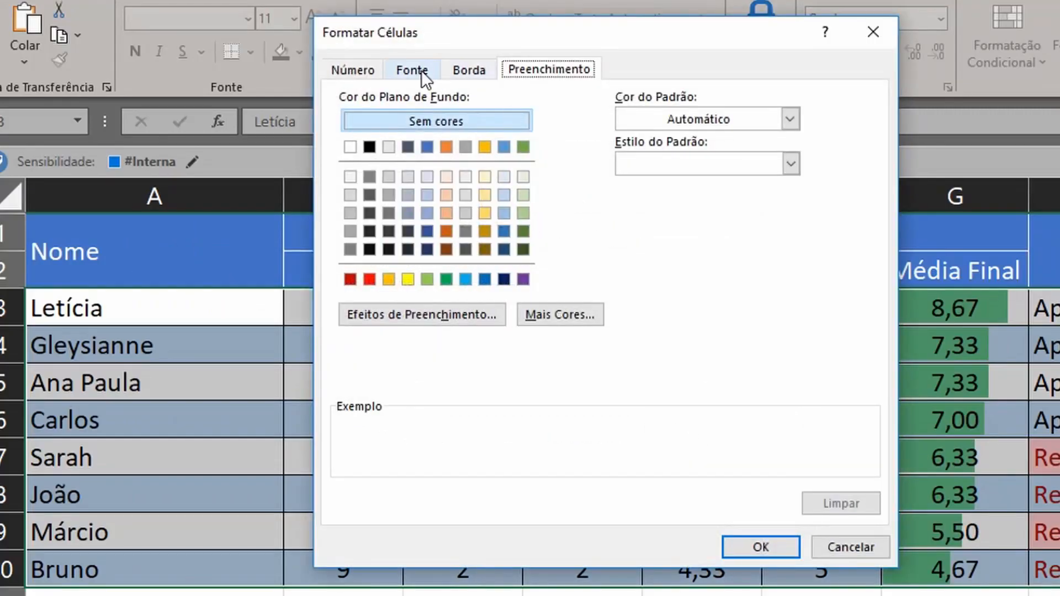
click(416, 69)
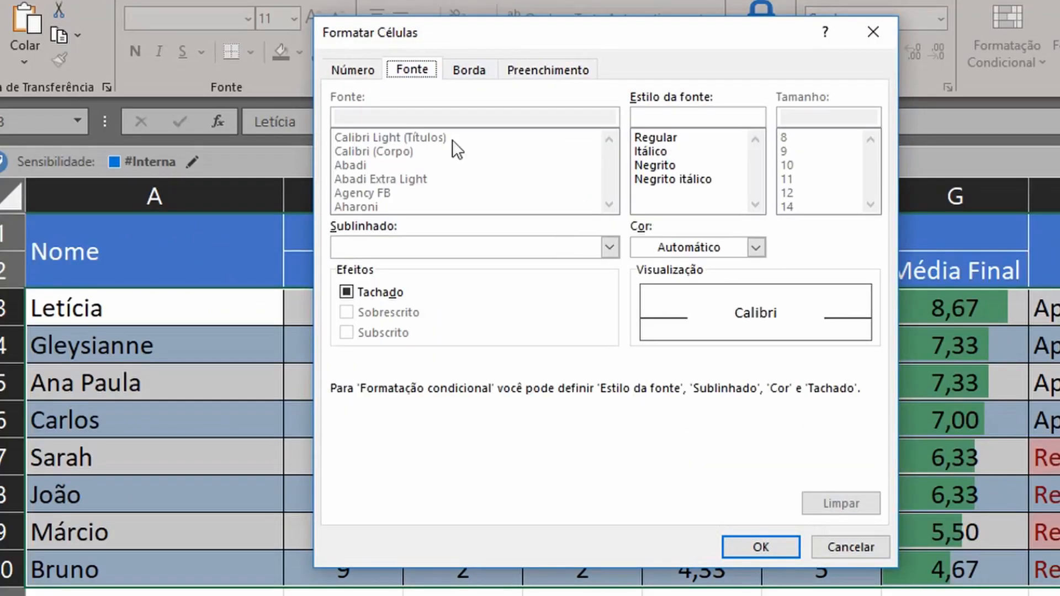
click(671, 166)
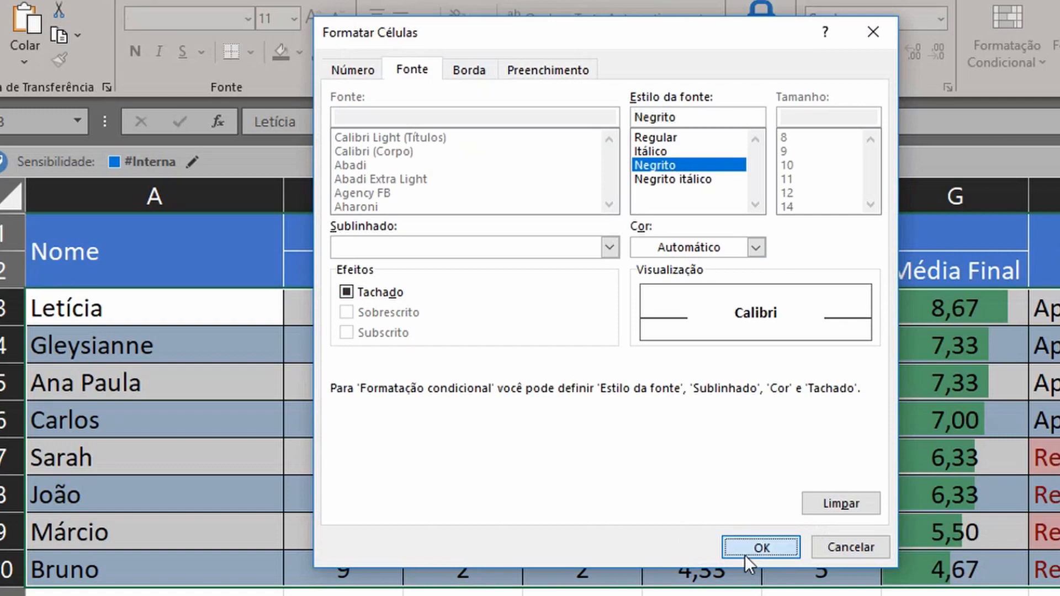
click(745, 550)
click(618, 481)
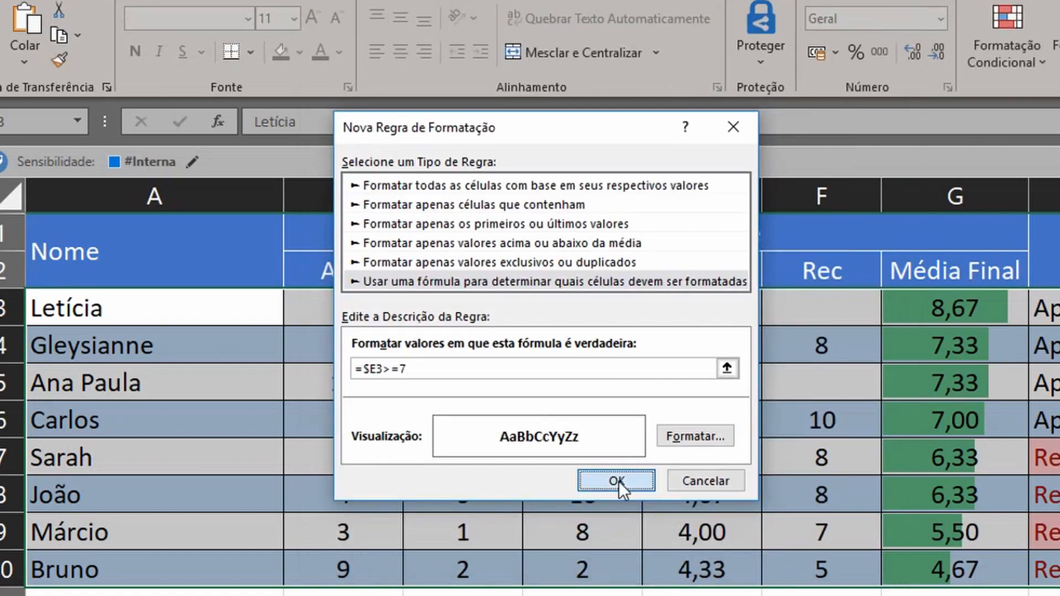
Compare the Média 1 averages in E3:E6 with the bold formatting of their student rows.
click(451, 501)
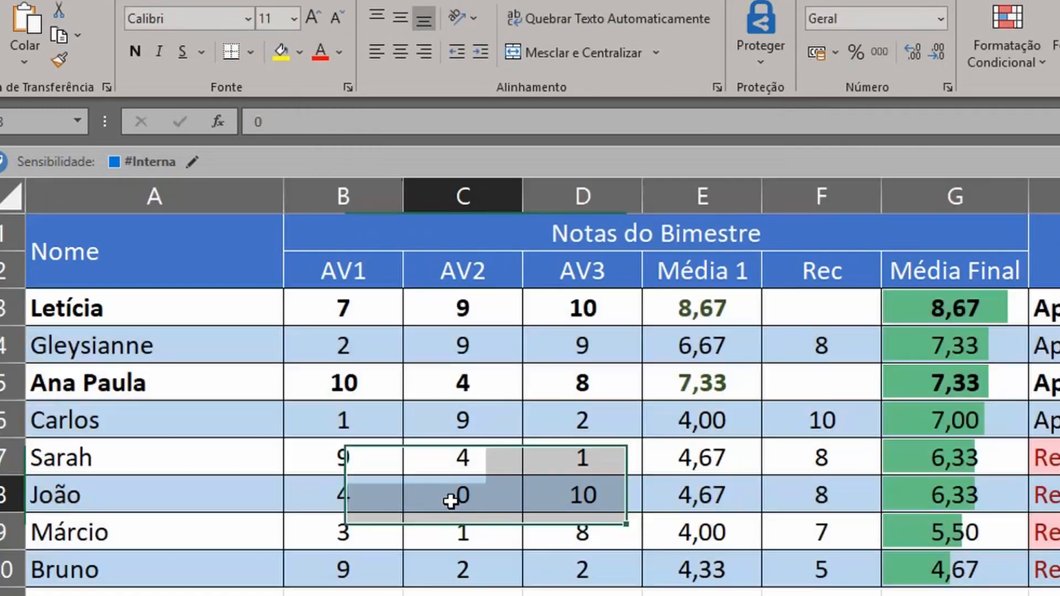
click(685, 393)
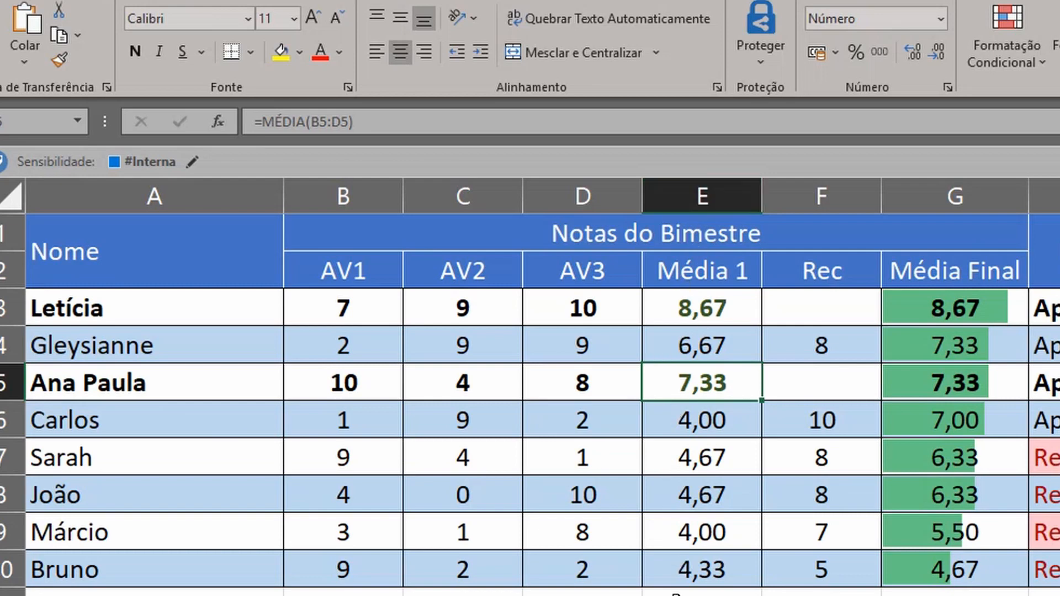
click(737, 307)
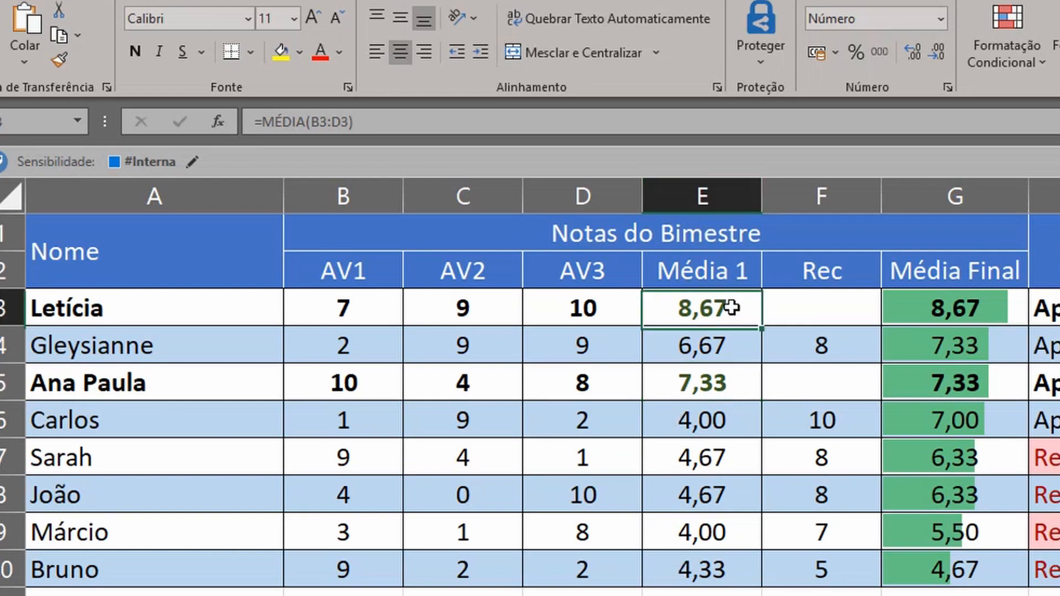
click(718, 346)
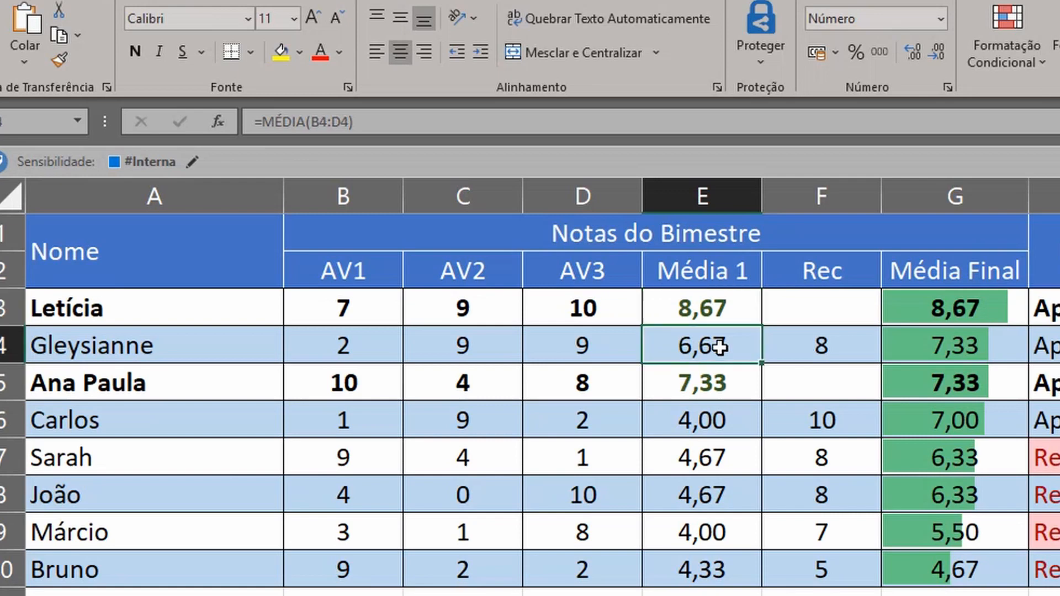
click(717, 382)
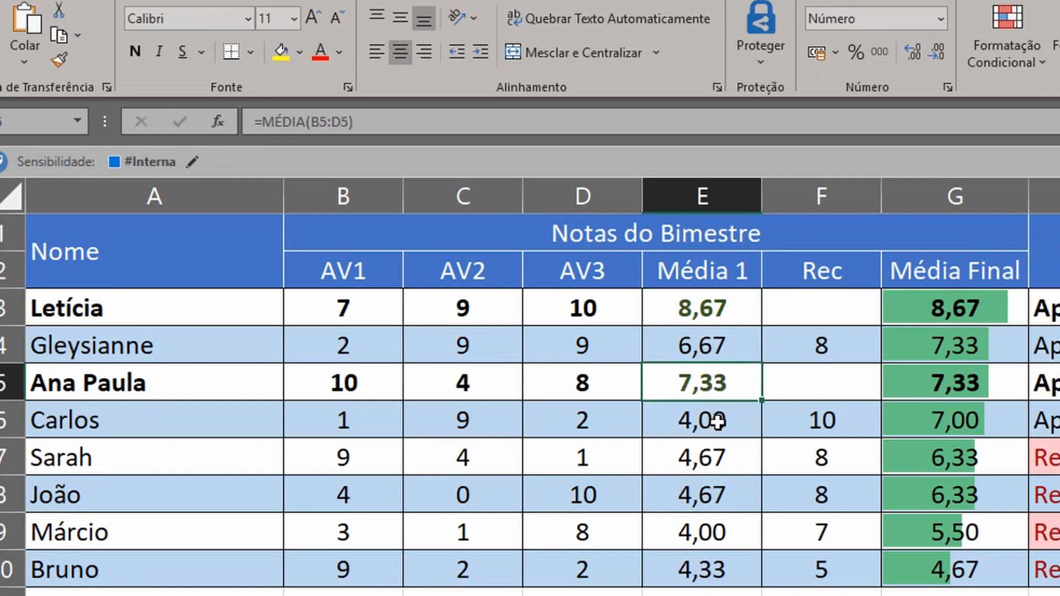
click(717, 421)
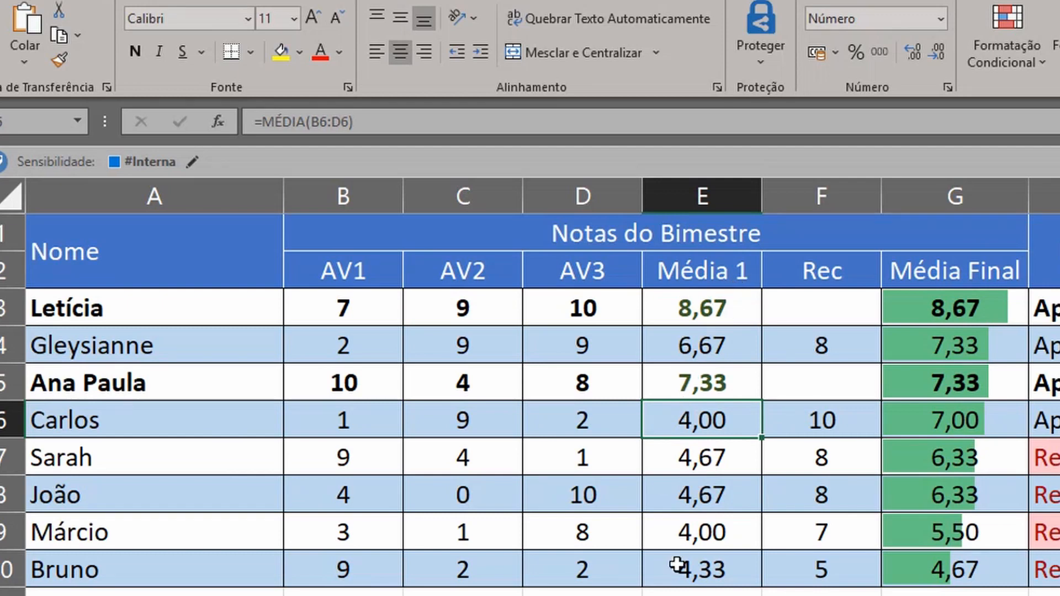
click(727, 312)
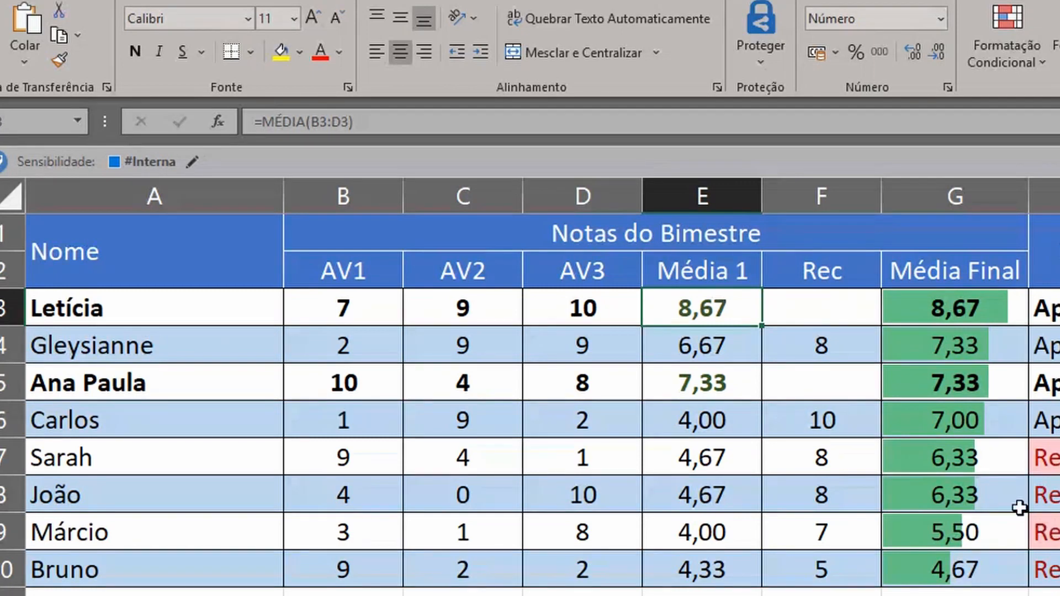
Start another formula-based formatting rule for A3:H10 with the fully absolute formula =$E$3>=7.
drag(178, 318, 1051, 199)
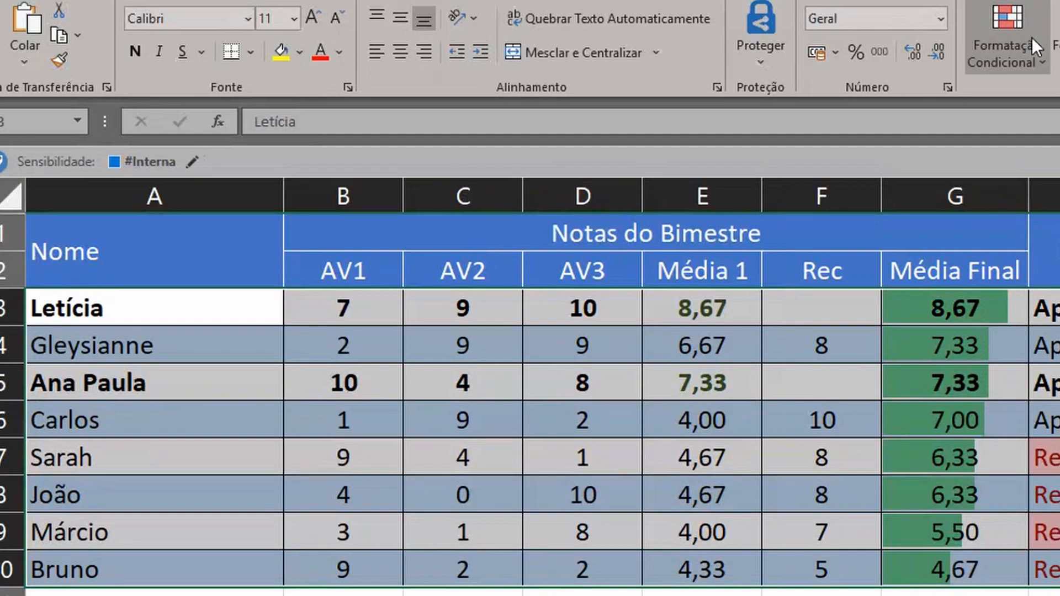
click(1006, 44)
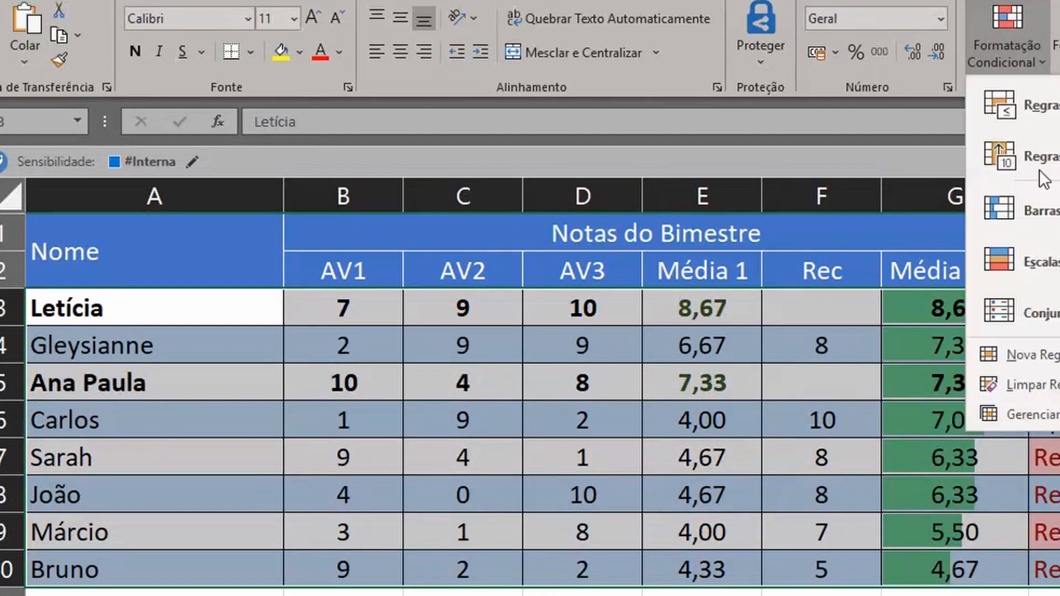
click(1000, 364)
click(385, 258)
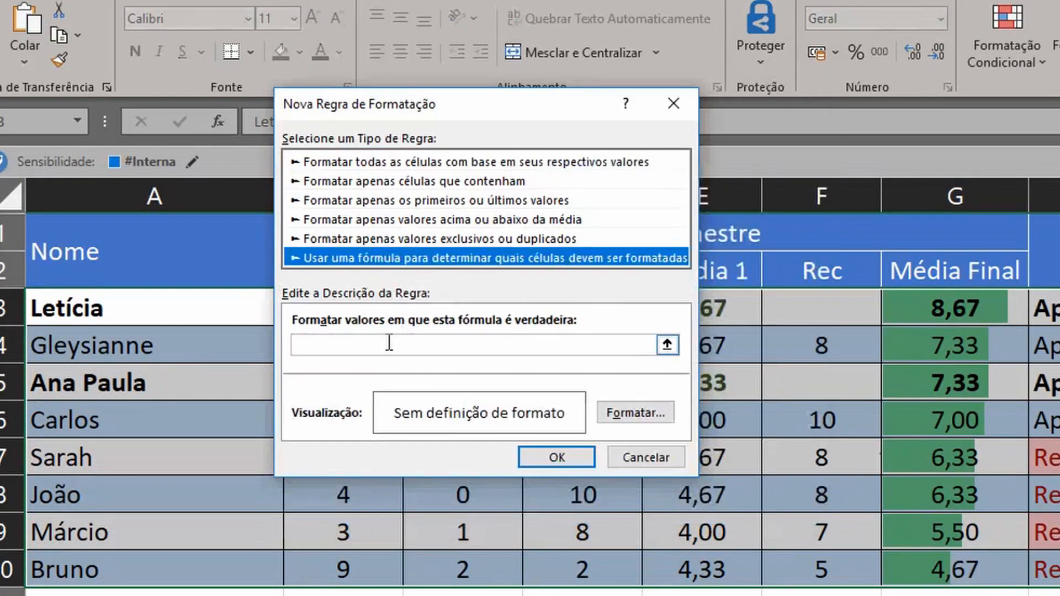
click(379, 348)
text(=E3>=7)
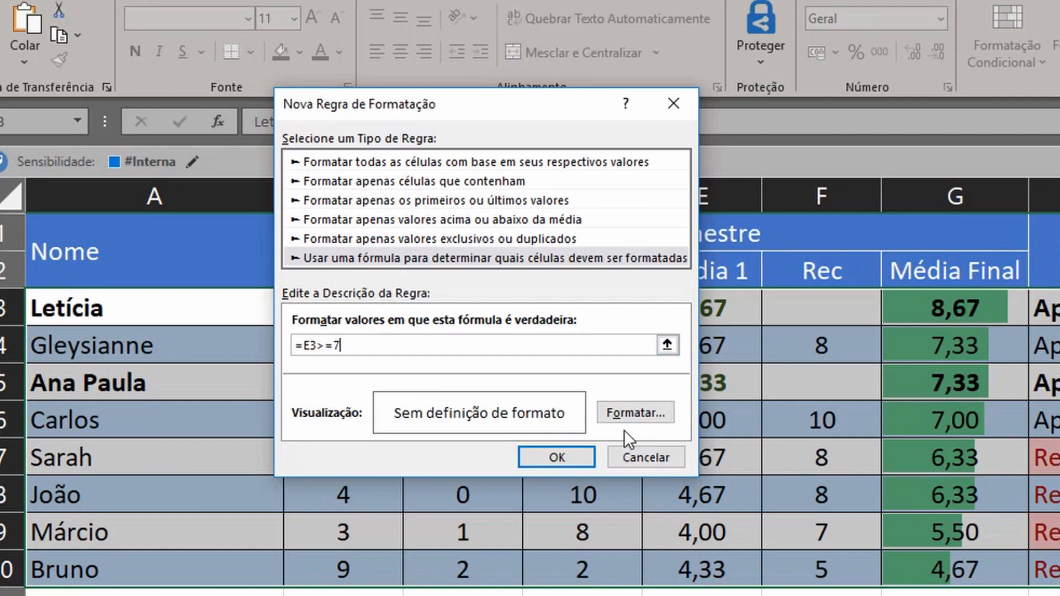
click(304, 345)
text($)
click(318, 344)
text($)
Give the =$E$3>=7 rule an orange font color and apply it to the student rows.
click(610, 414)
click(697, 224)
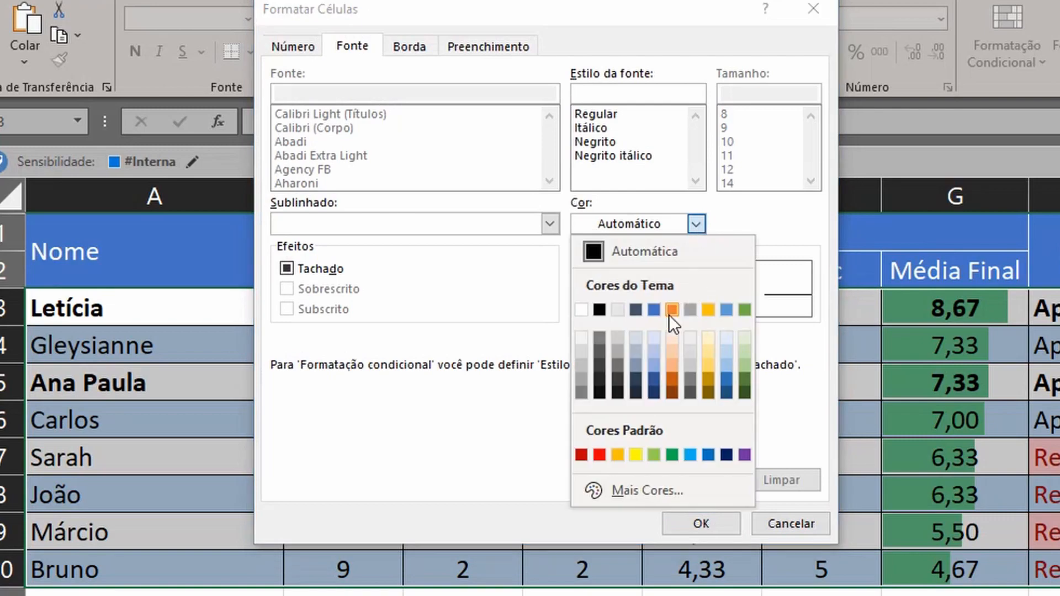
click(672, 310)
click(700, 519)
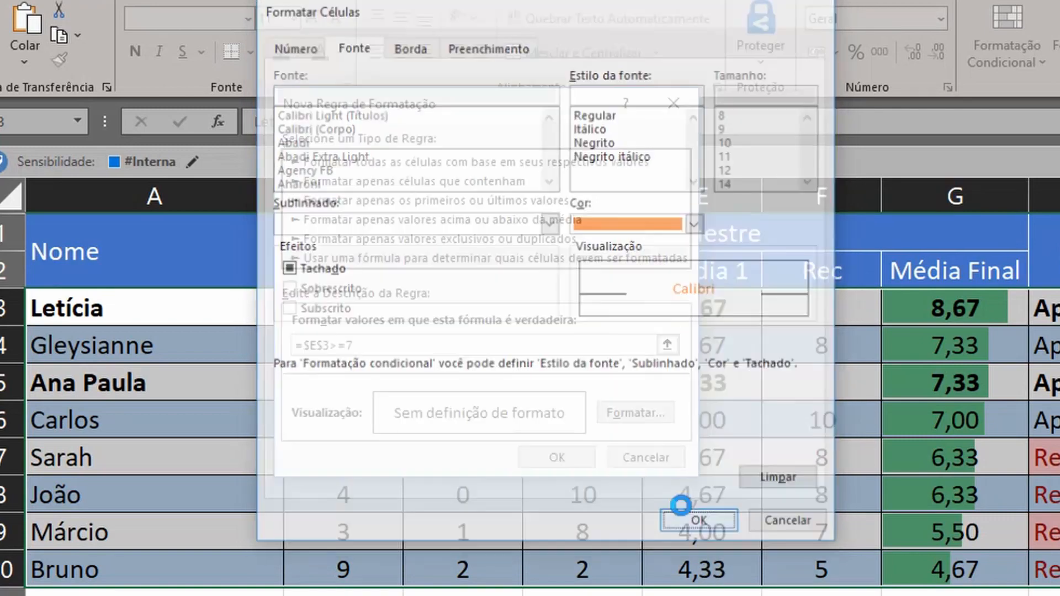
click(568, 458)
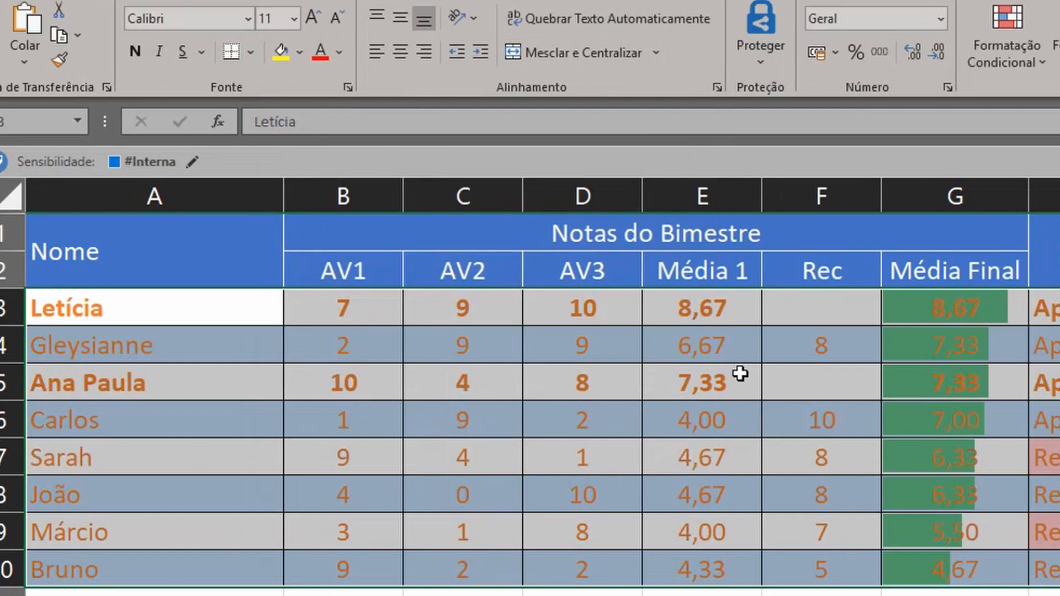
Set cell E3 to 6 to test the rule, and undo both that entry and the orange font rule.
click(696, 312)
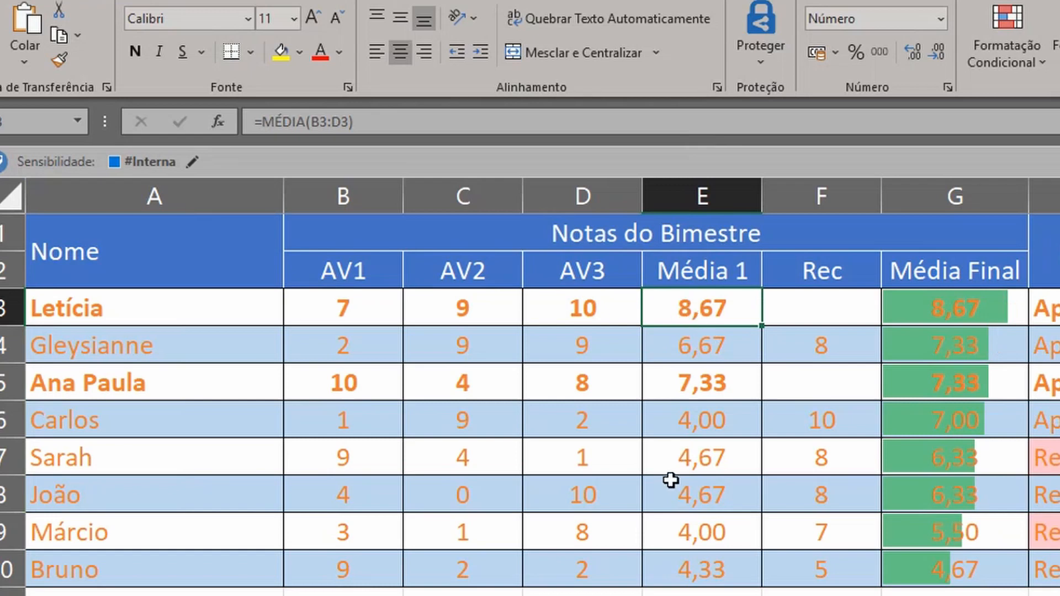
text(6)
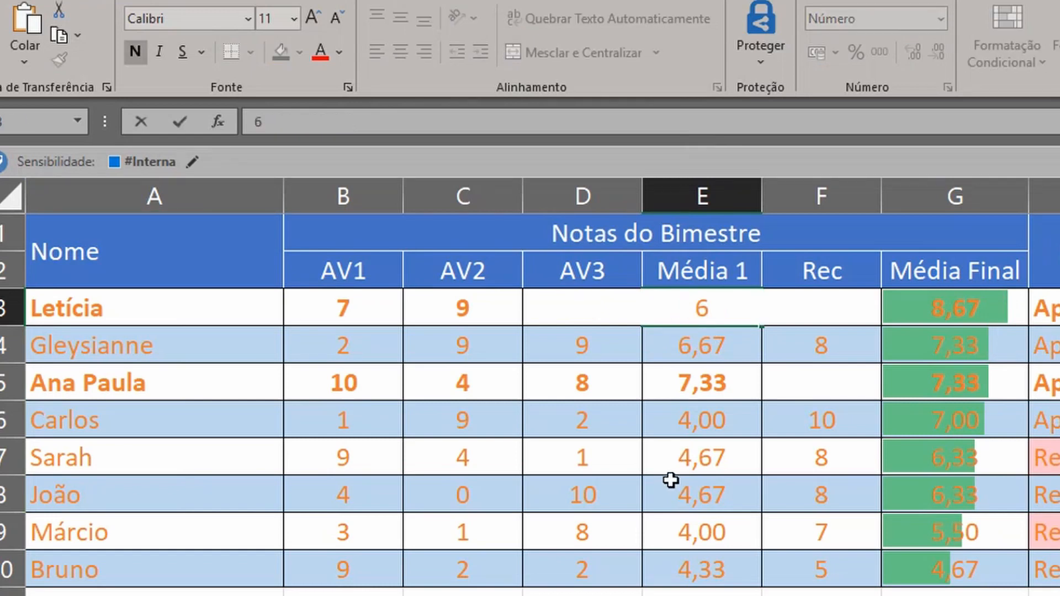
key(Return)
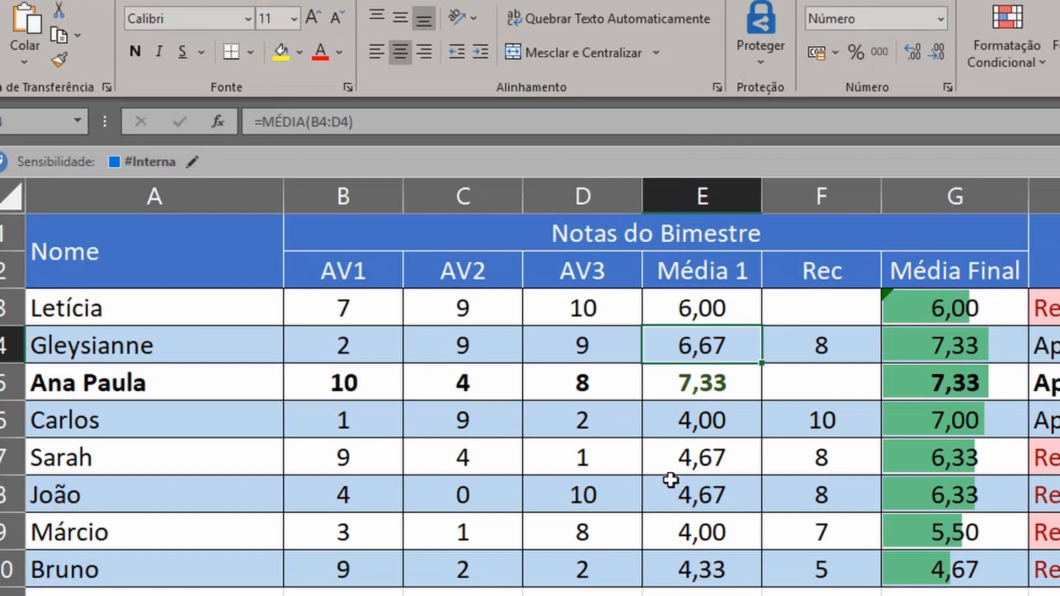
key(ctrl+z)
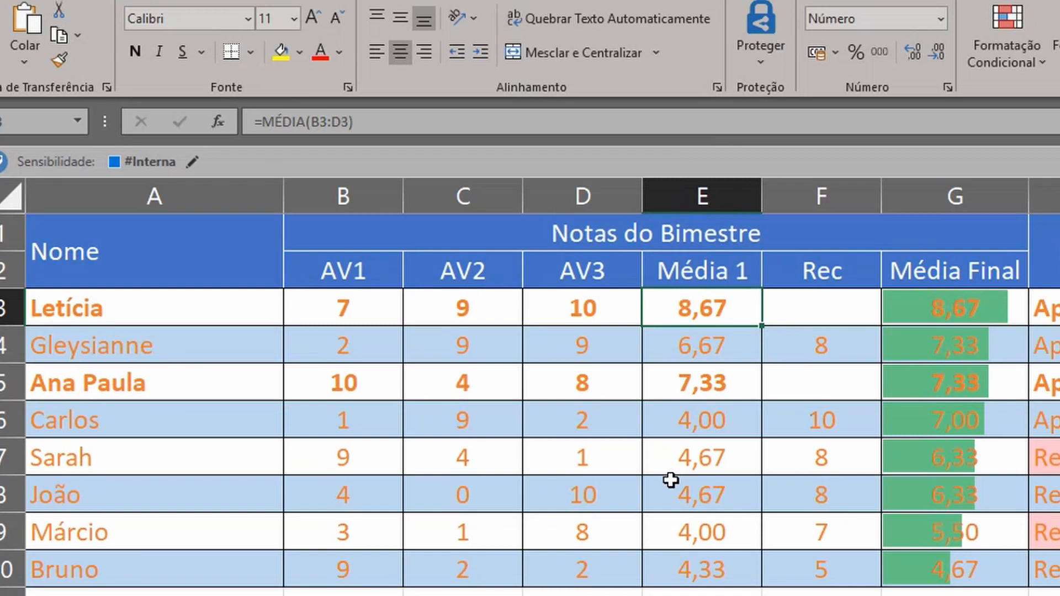
key(ctrl+z)
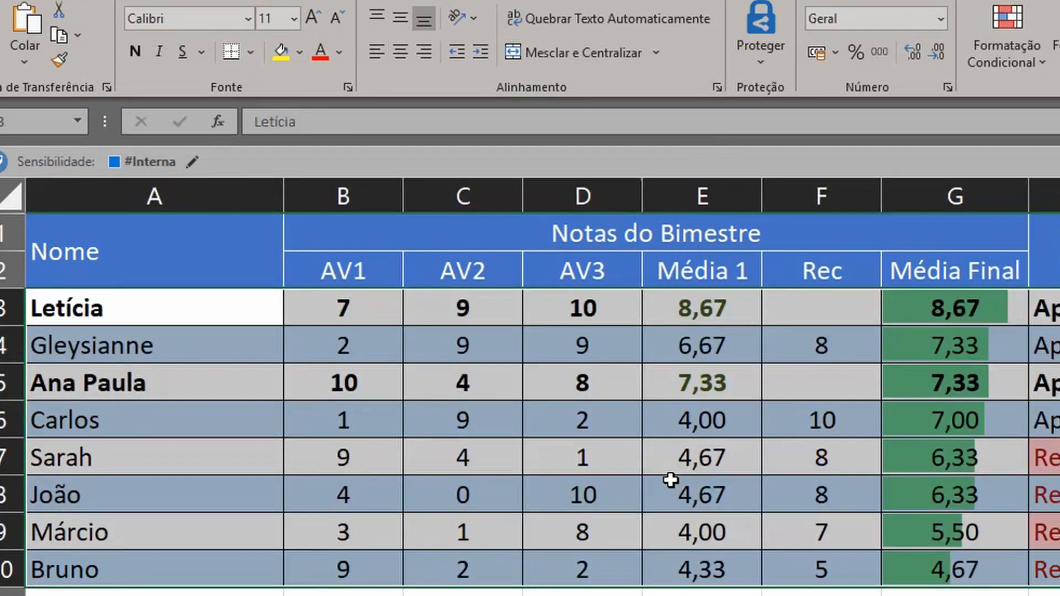
Choose the student from row 6 in the Selecione o Aluno list in cell A14.
click(722, 375)
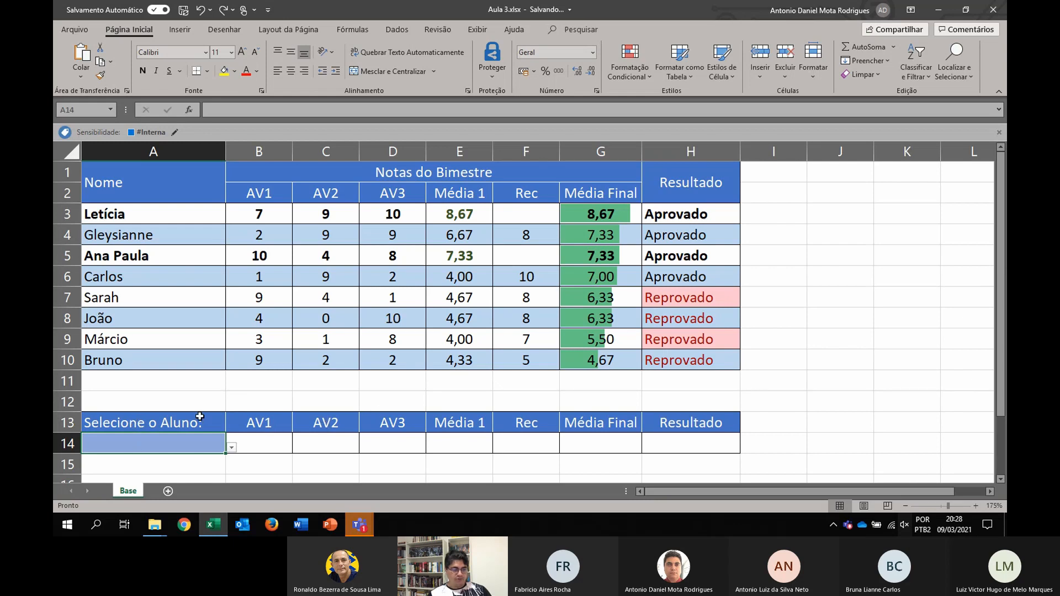
click(232, 447)
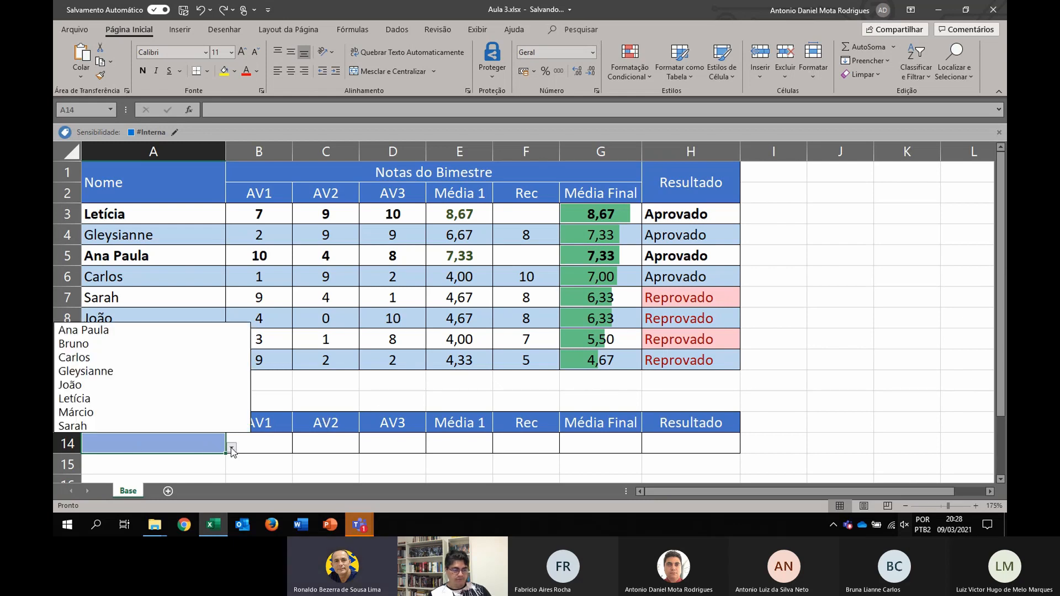
click(89, 359)
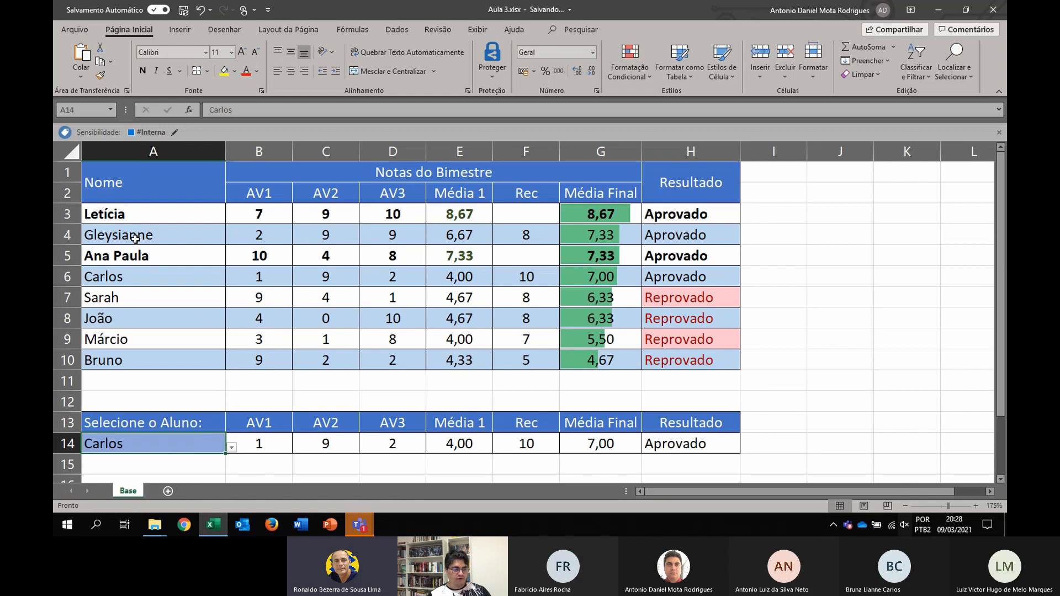
Compare the row 6 grades and result with the looked-up values in row 14.
click(255, 278)
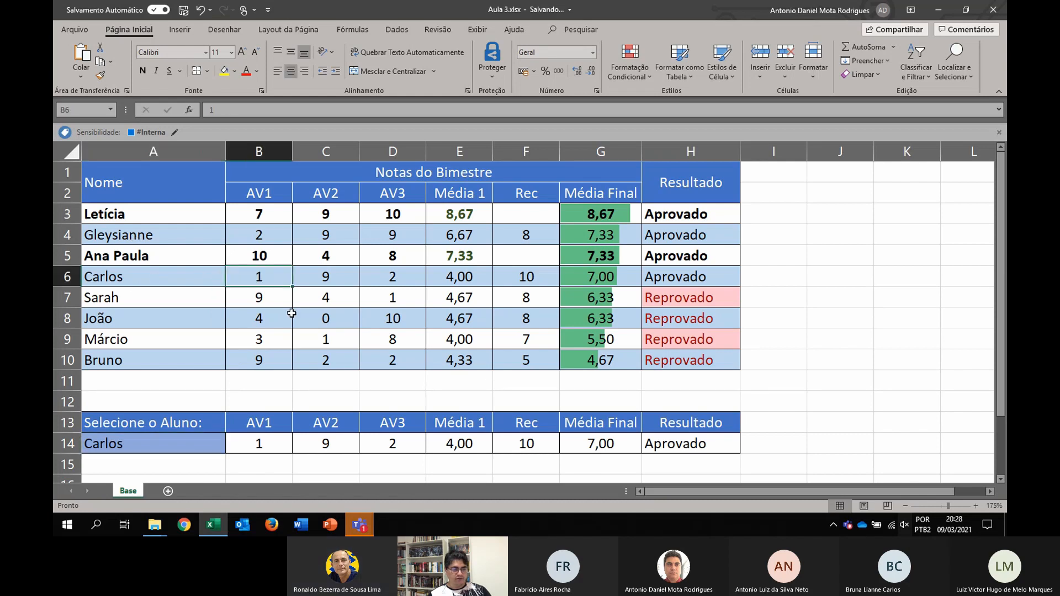
click(325, 277)
click(391, 276)
click(482, 277)
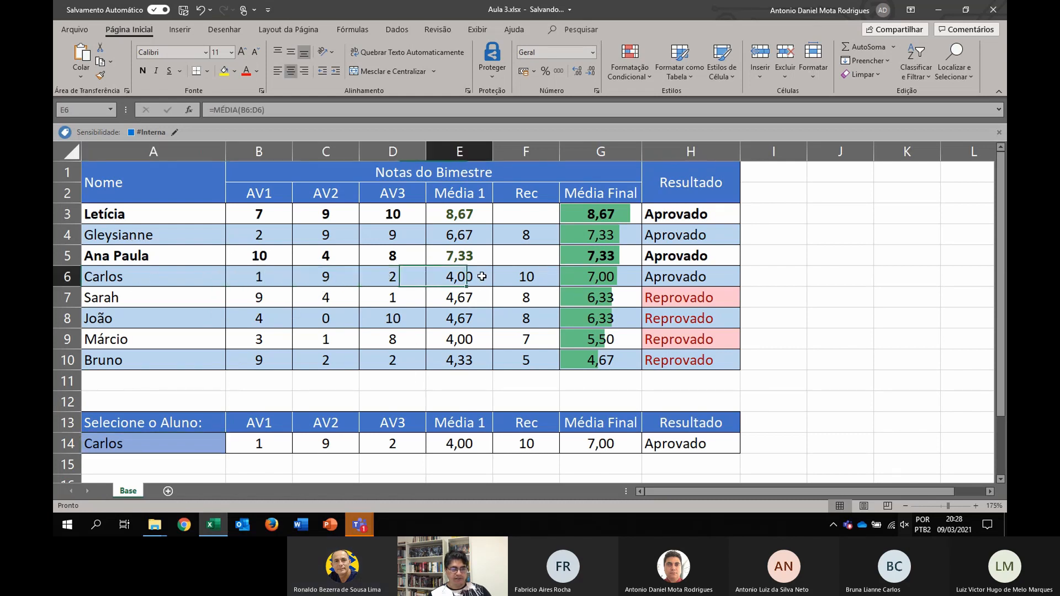
click(543, 277)
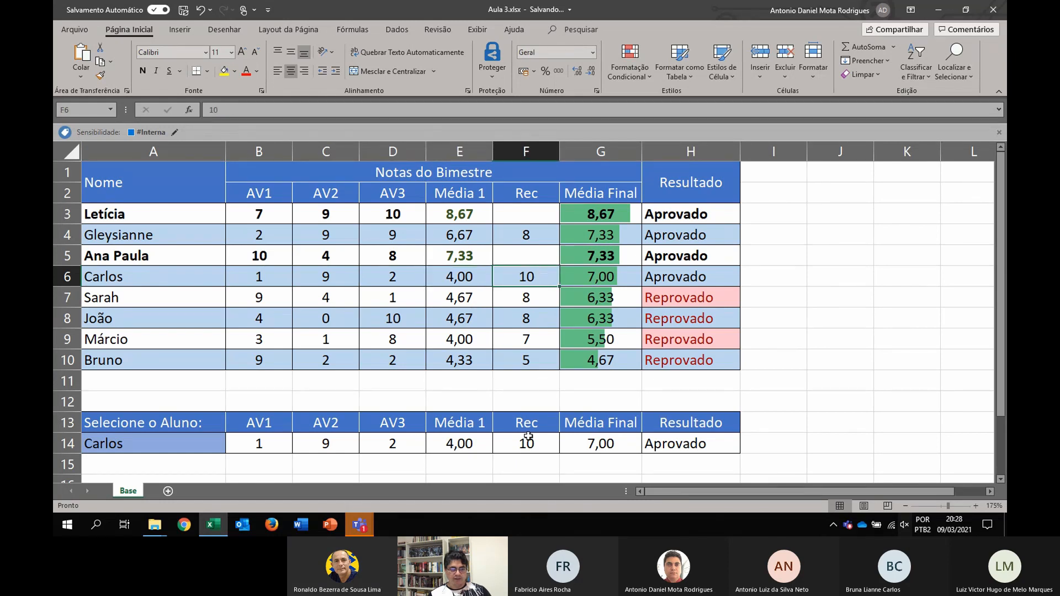
click(619, 278)
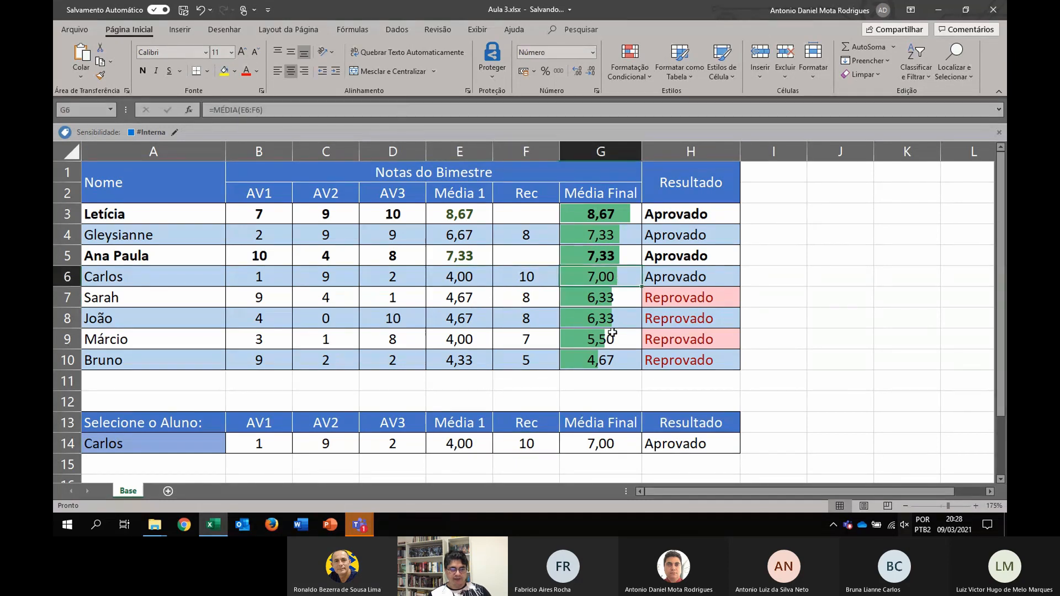
click(703, 274)
click(683, 442)
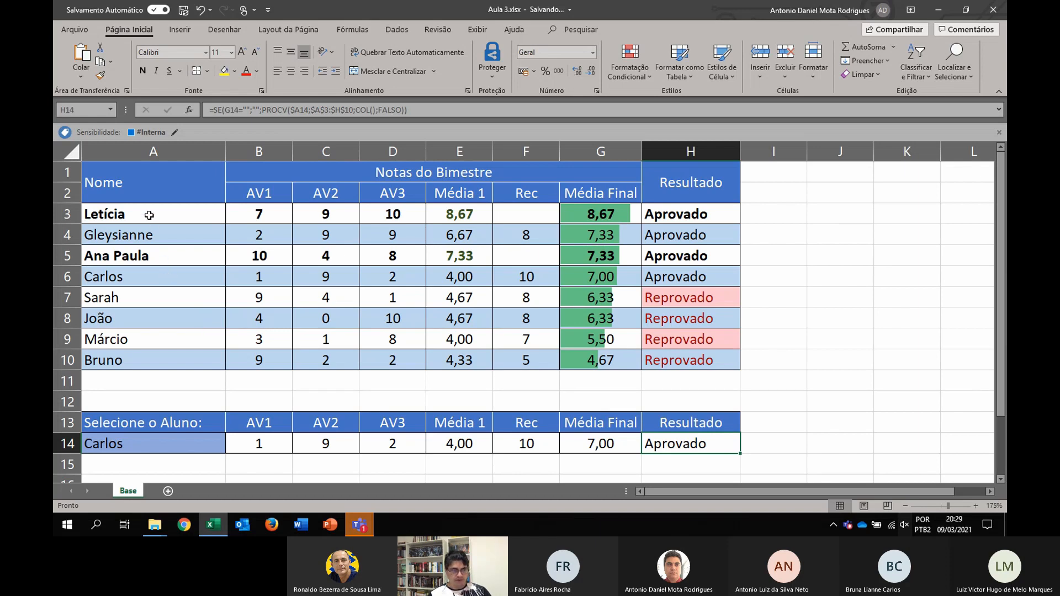
Create a formula-based conditional formatting rule for A3:H10 with the formula =$A3=$A$14.
drag(149, 215, 707, 361)
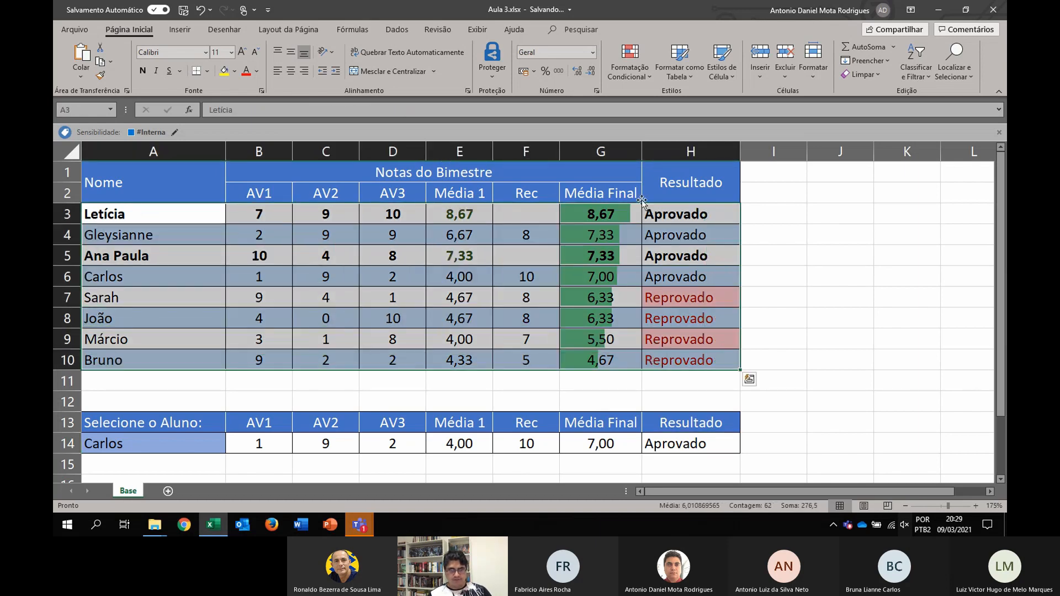
click(637, 77)
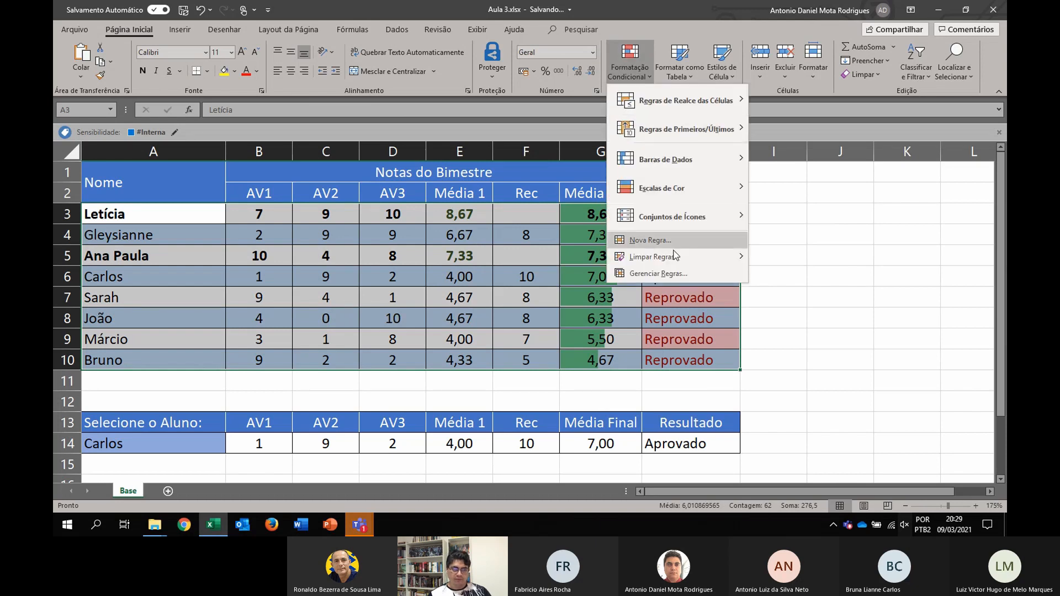
click(651, 241)
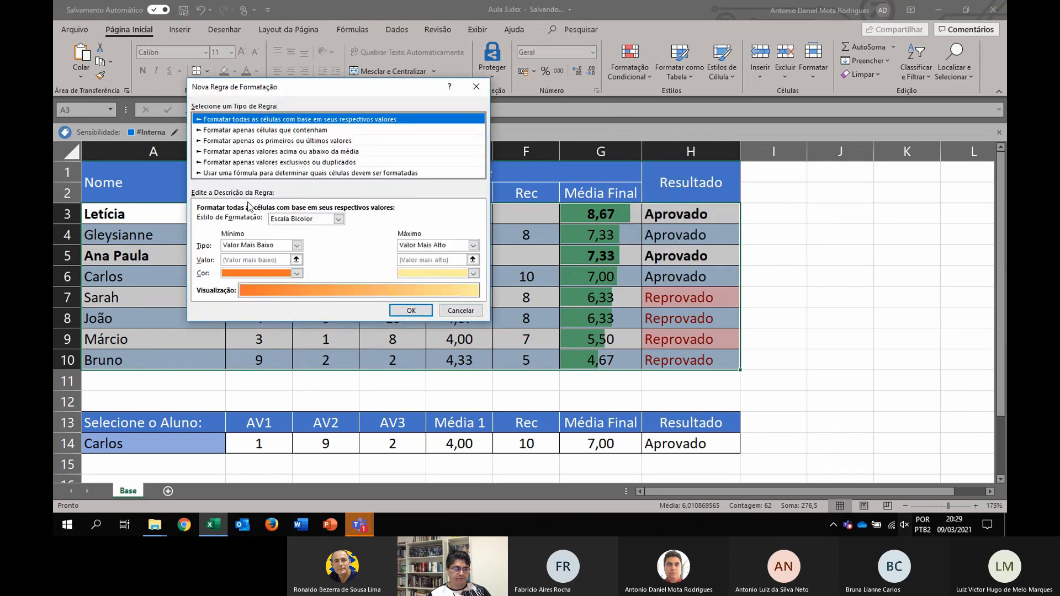
click(265, 173)
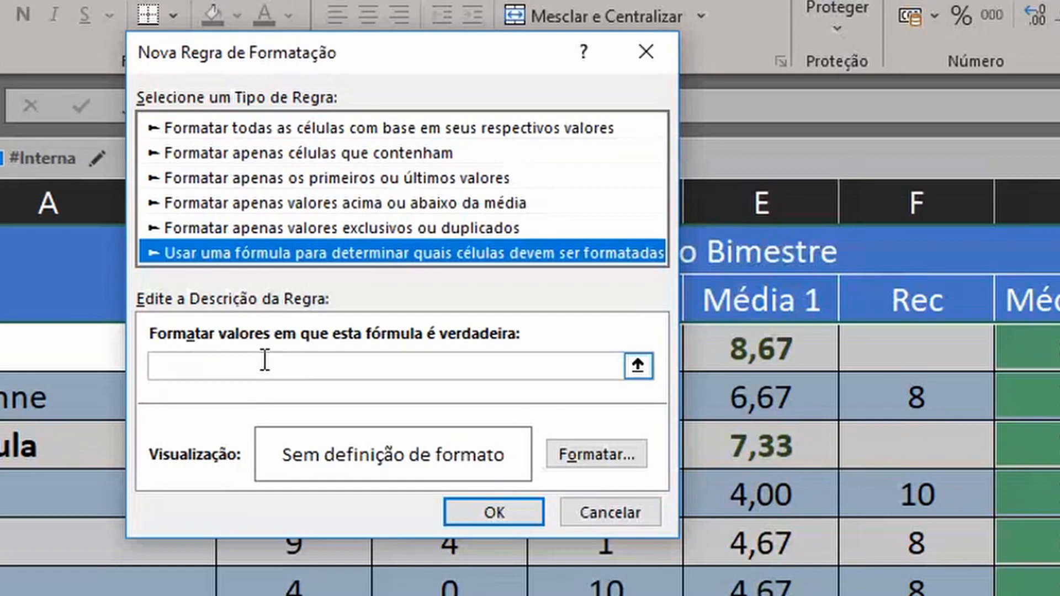
click(265, 360)
text(=)
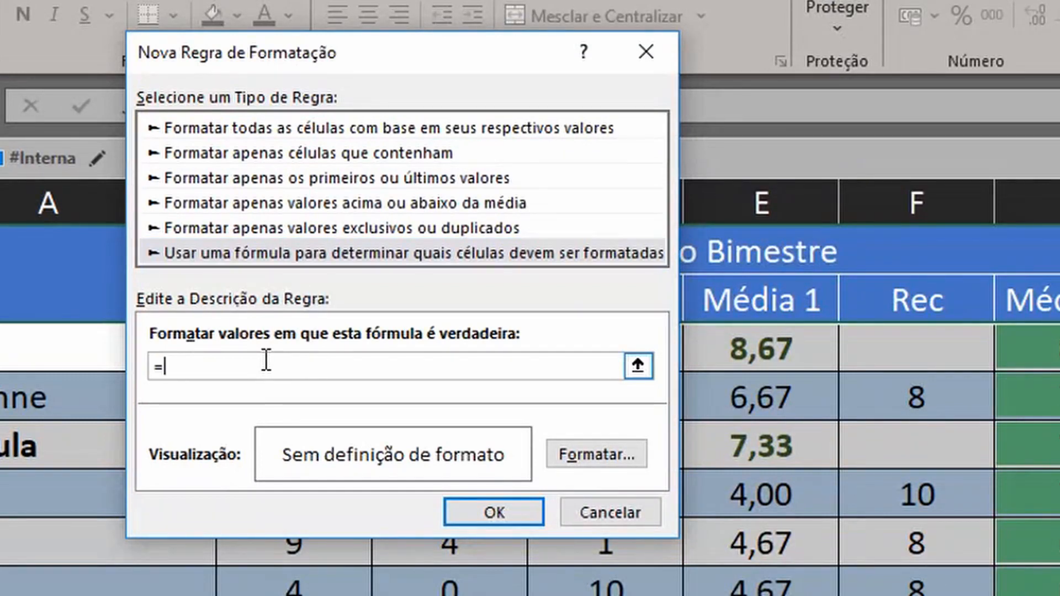
text($A3=)
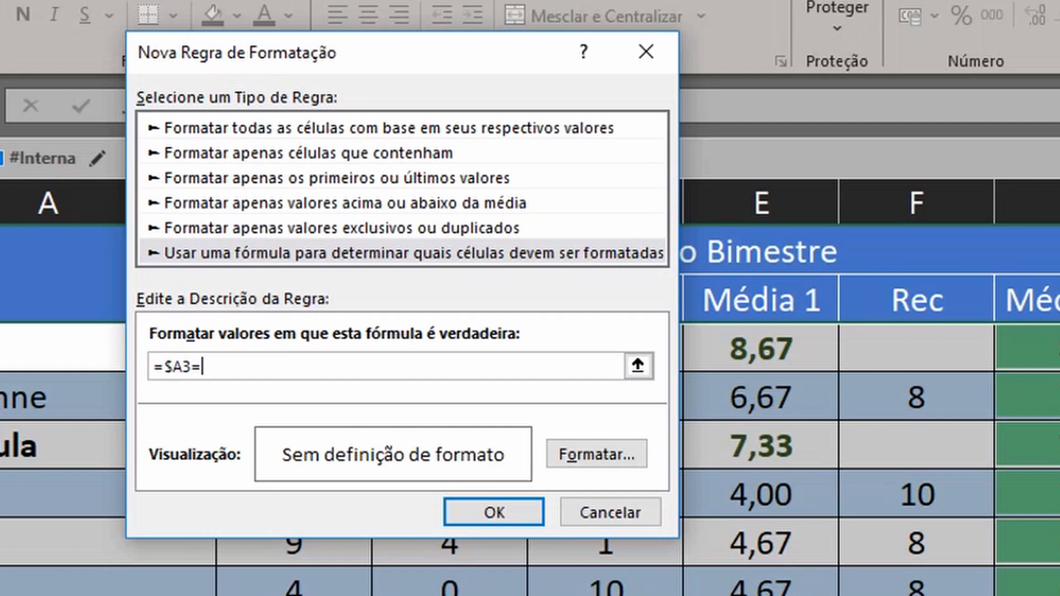
text($A$14)
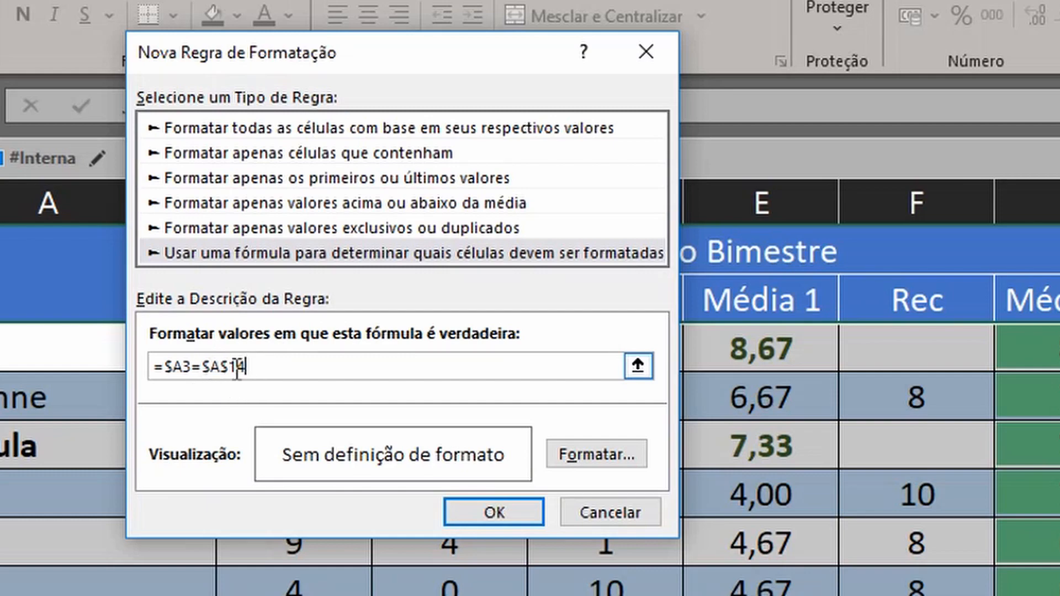
Give the rule a dash-dot border above and below the cells, and apply it to the student rows.
click(591, 454)
click(445, 67)
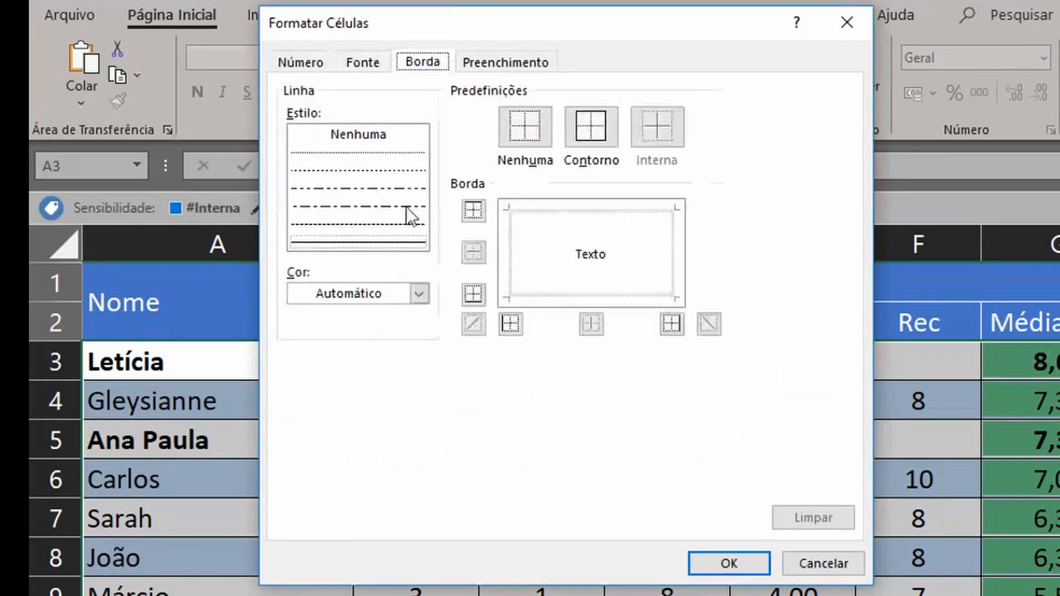
click(349, 207)
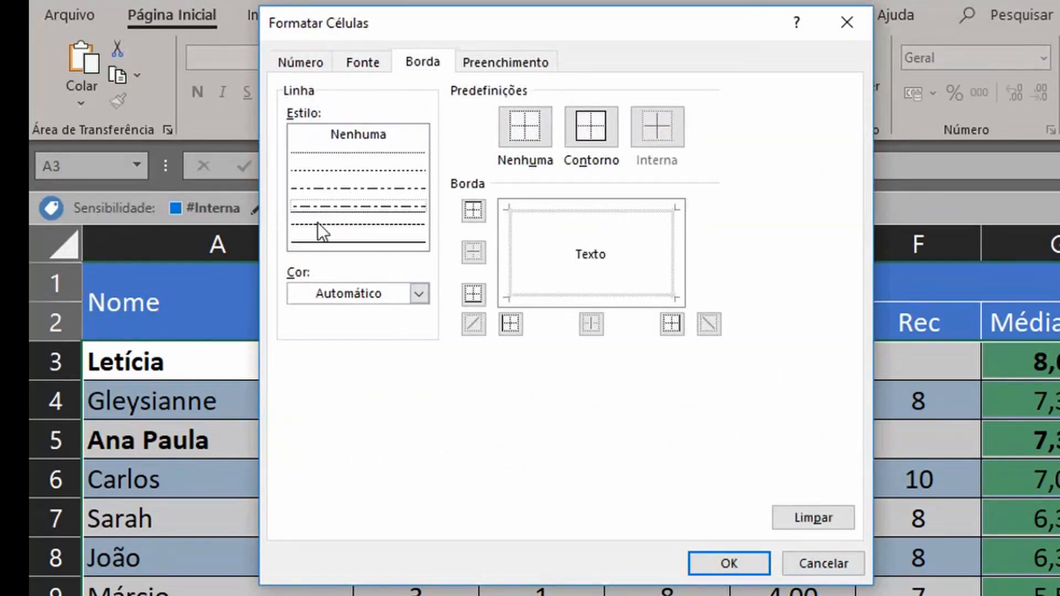
click(551, 210)
click(555, 295)
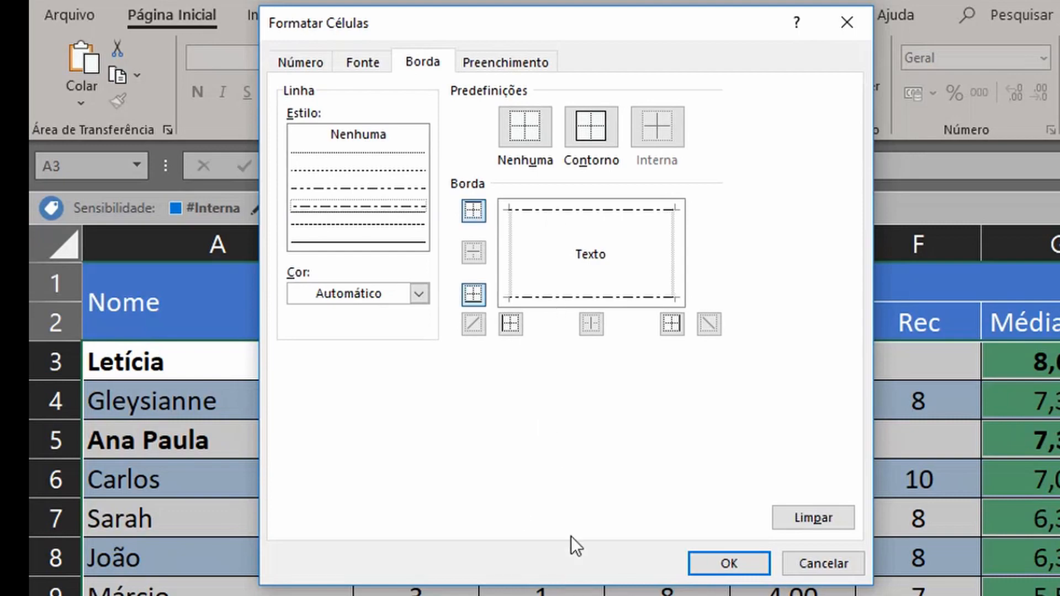
click(725, 561)
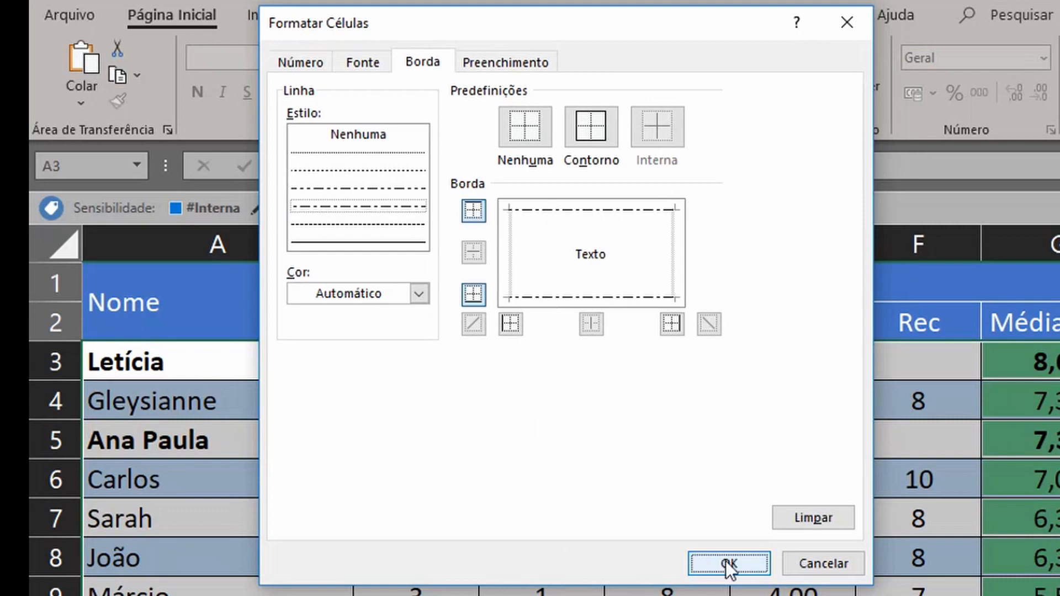
click(584, 496)
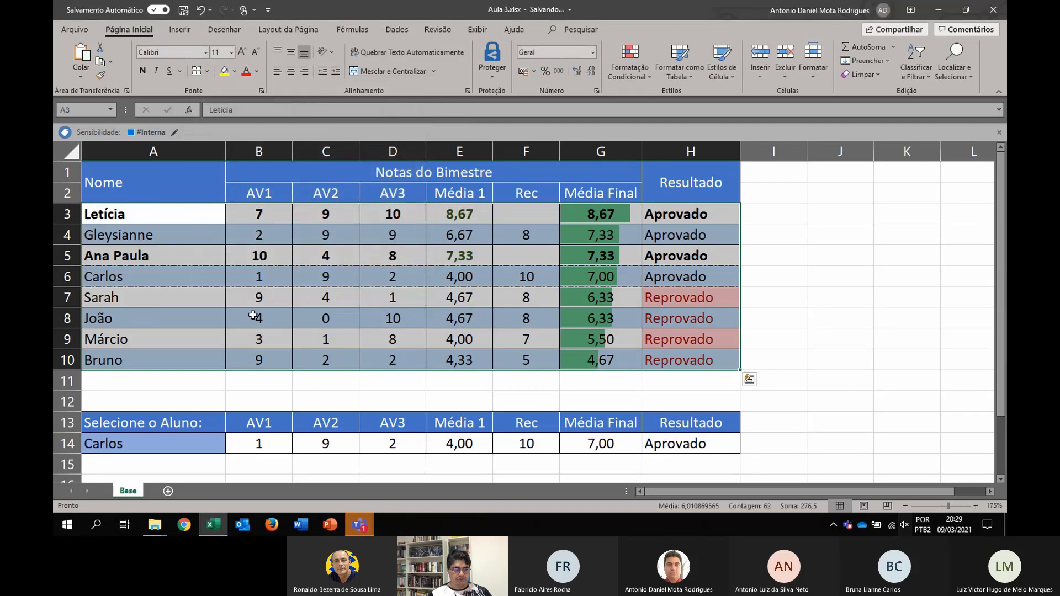
click(253, 315)
drag(190, 276, 285, 255)
click(251, 315)
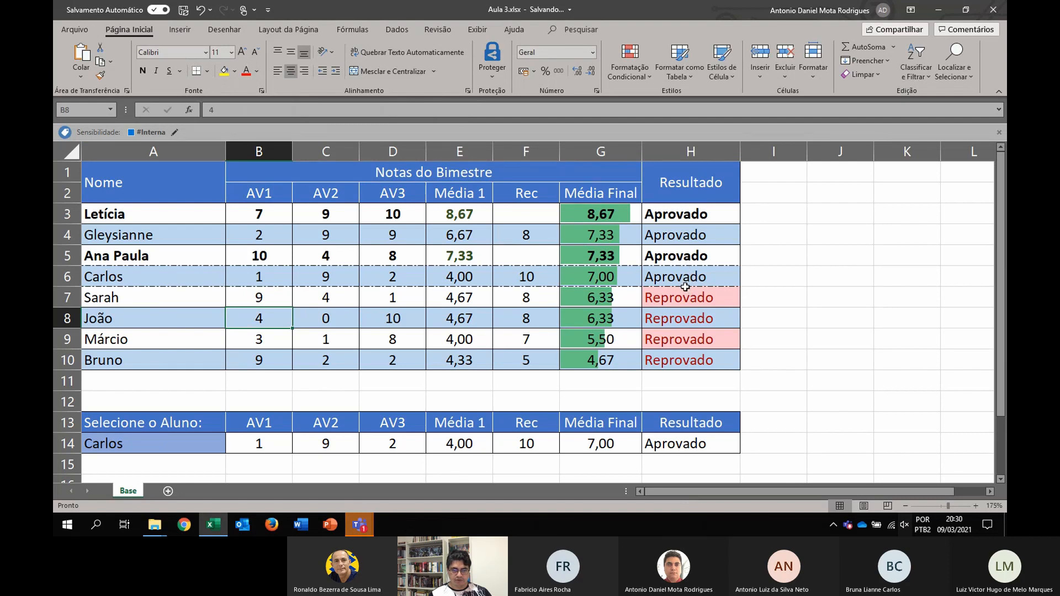
Test the rule by choosing the student from row 3 in cell A14, followed by the student from row 7.
click(209, 450)
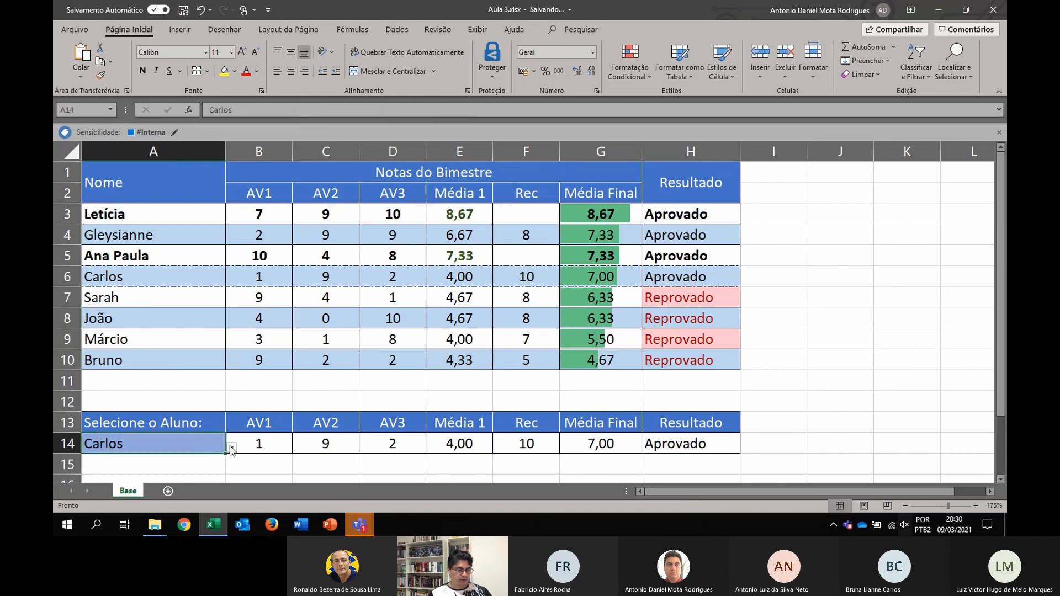
click(232, 448)
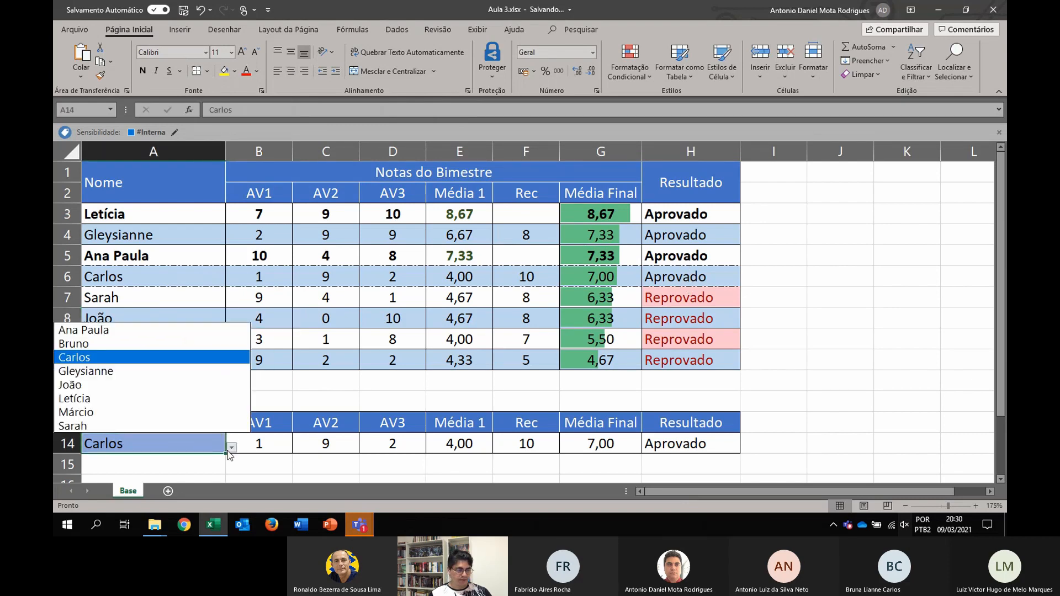
click(109, 398)
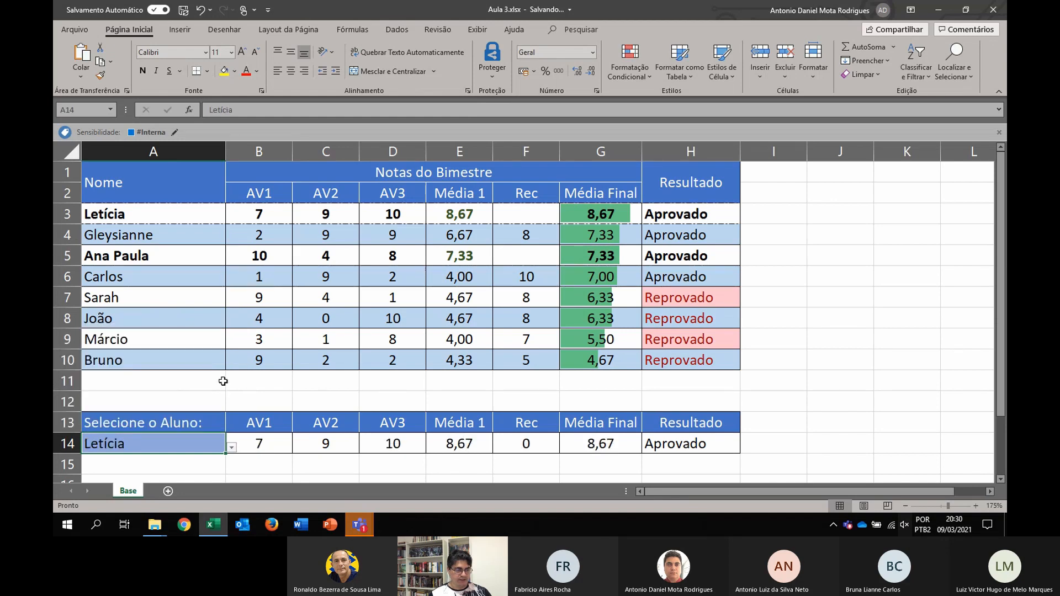
click(232, 448)
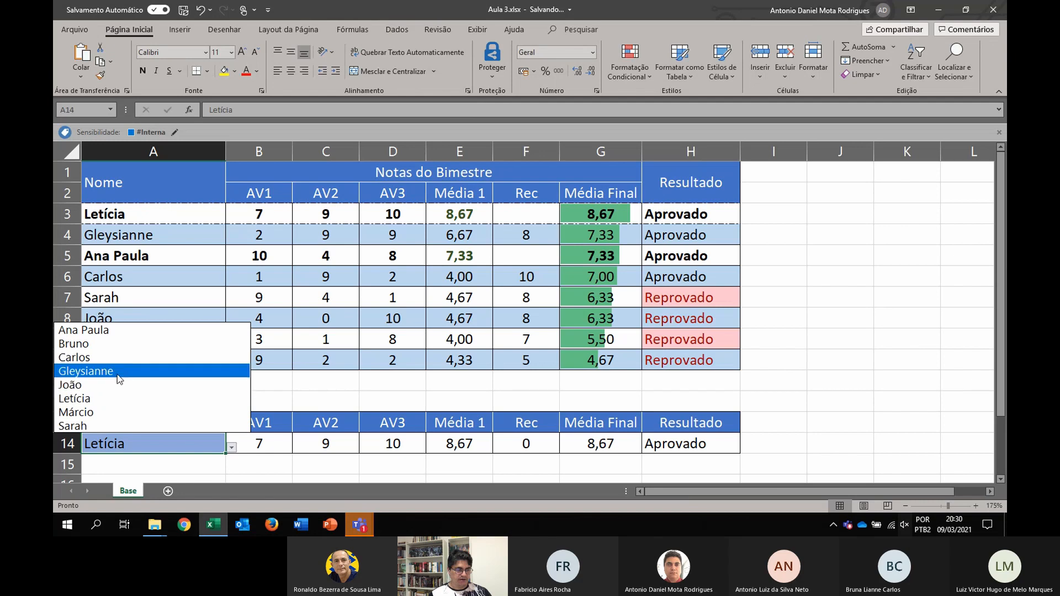
click(171, 426)
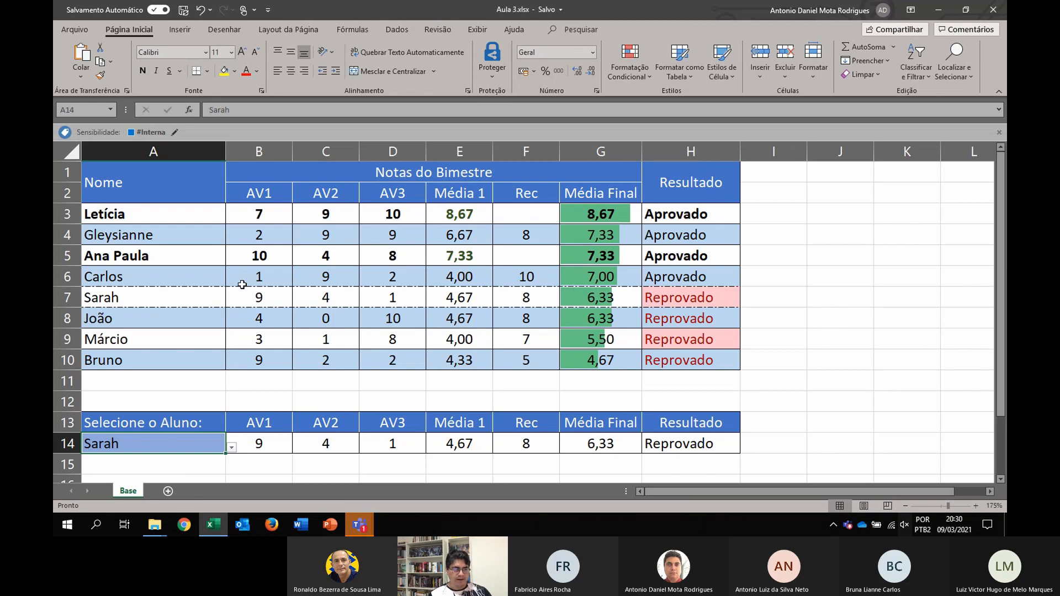
Examine the student names offered by the Selecione o Aluno list in A14, keeping the current choice.
click(232, 447)
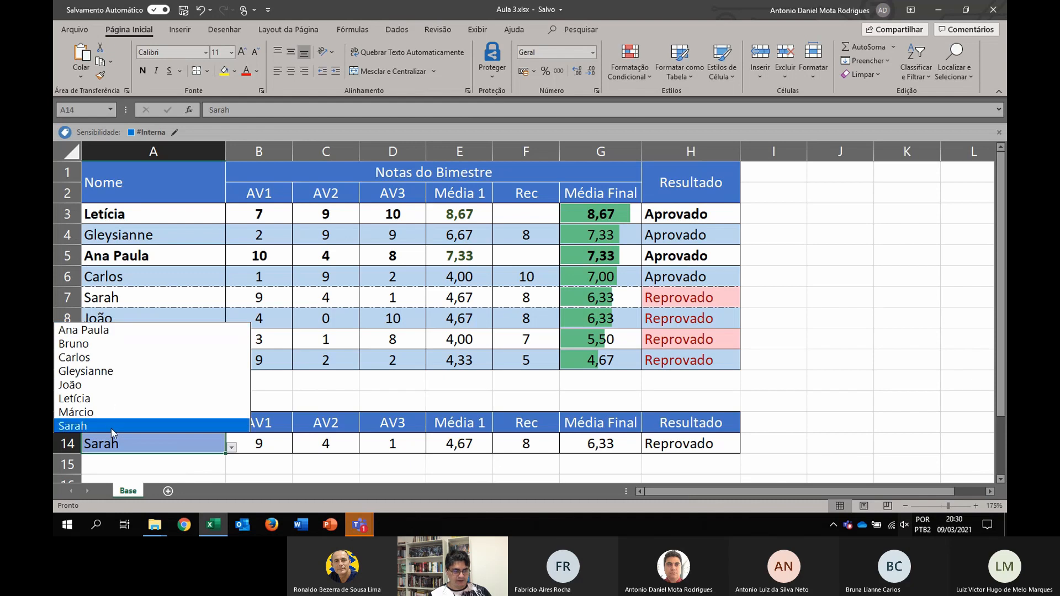
click(138, 444)
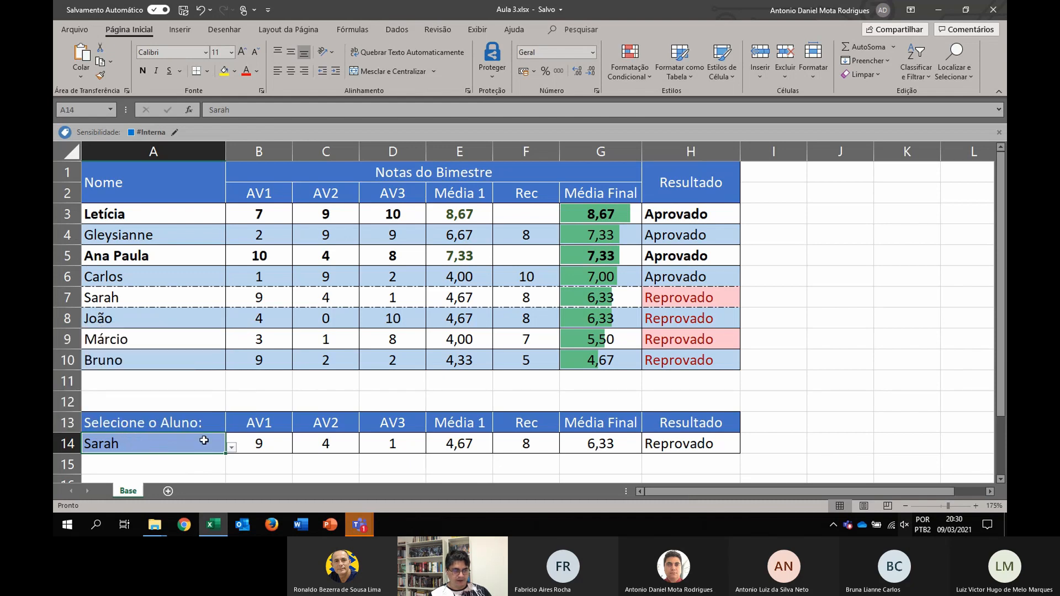
click(232, 448)
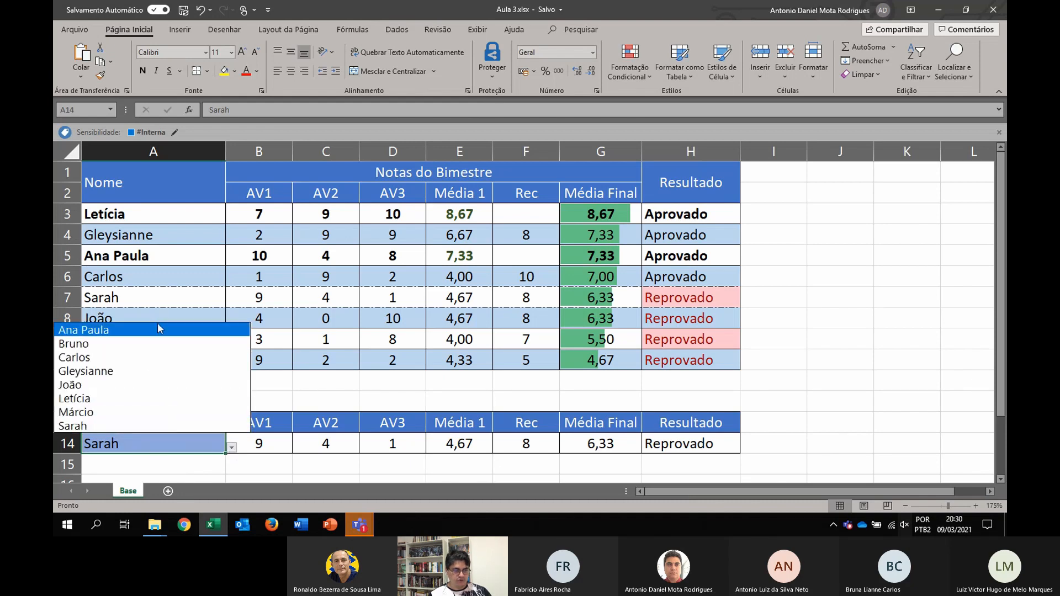
click(140, 449)
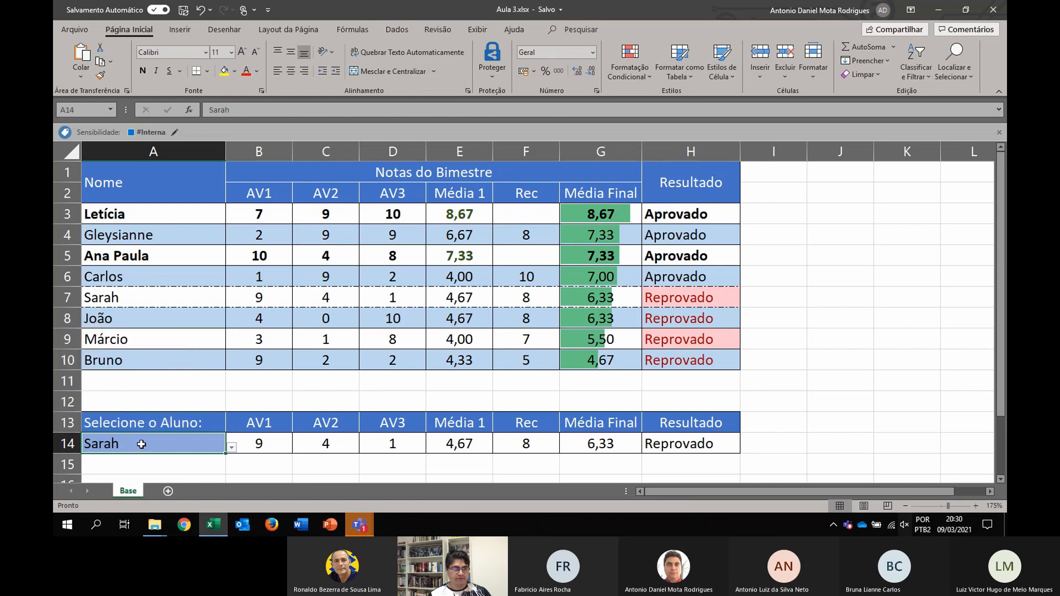
Review the data validation criteria and source range behind the A14 student list, and check the list again.
click(397, 30)
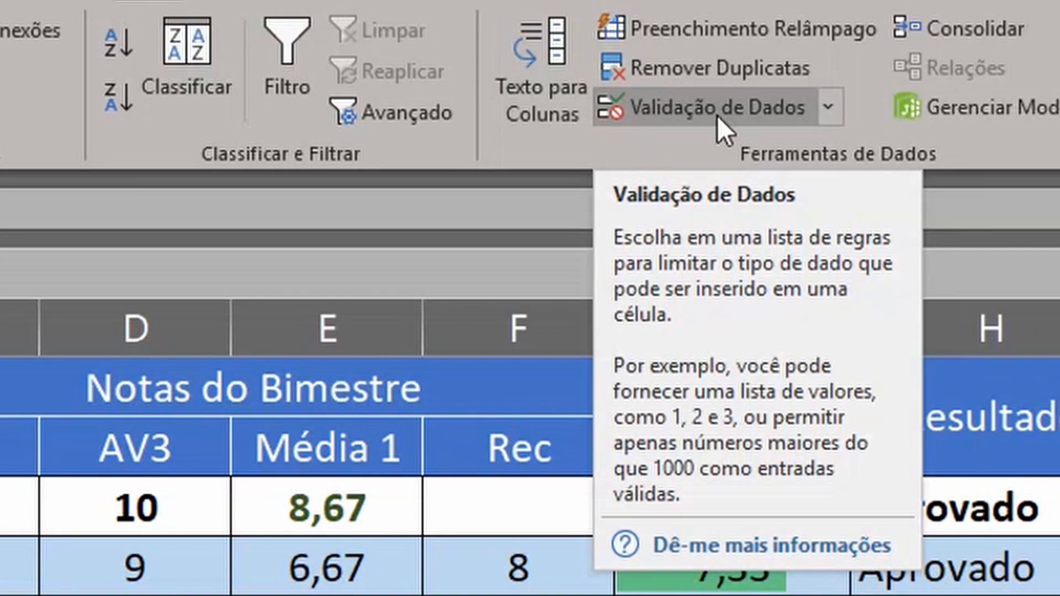
click(728, 119)
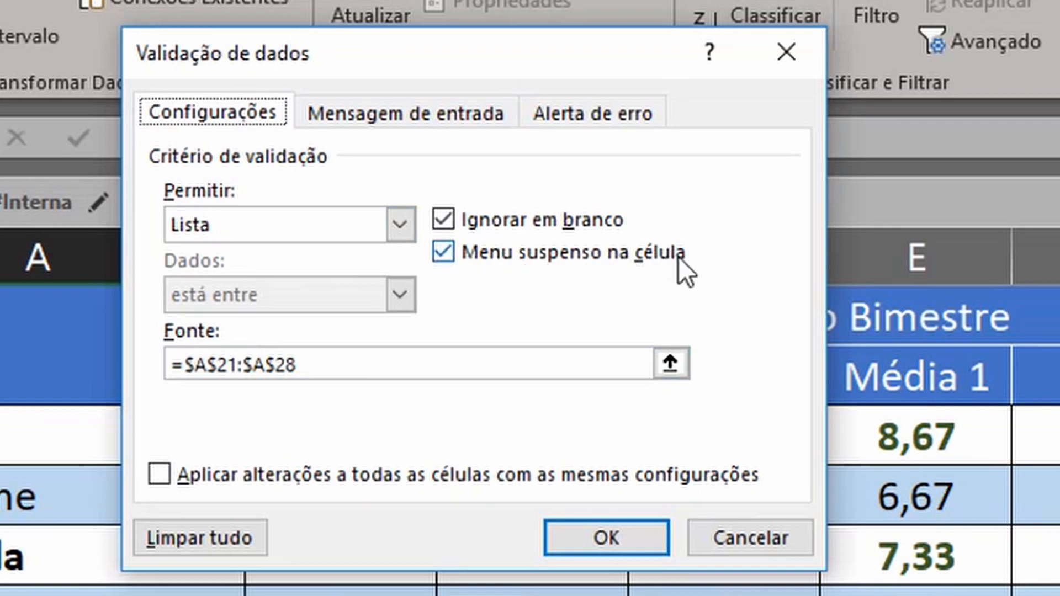
click(613, 538)
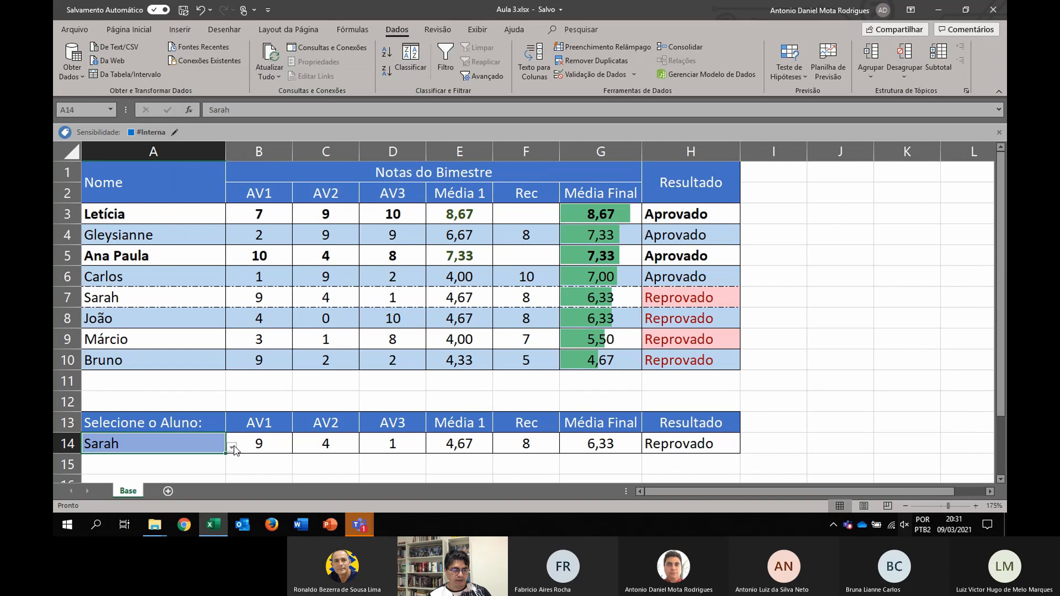
click(232, 447)
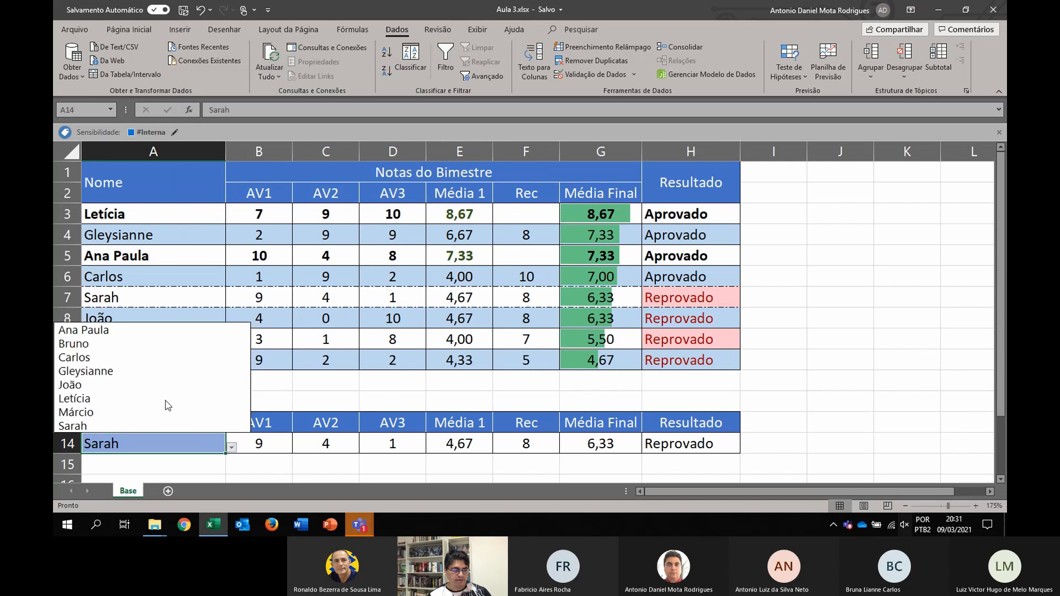
click(147, 453)
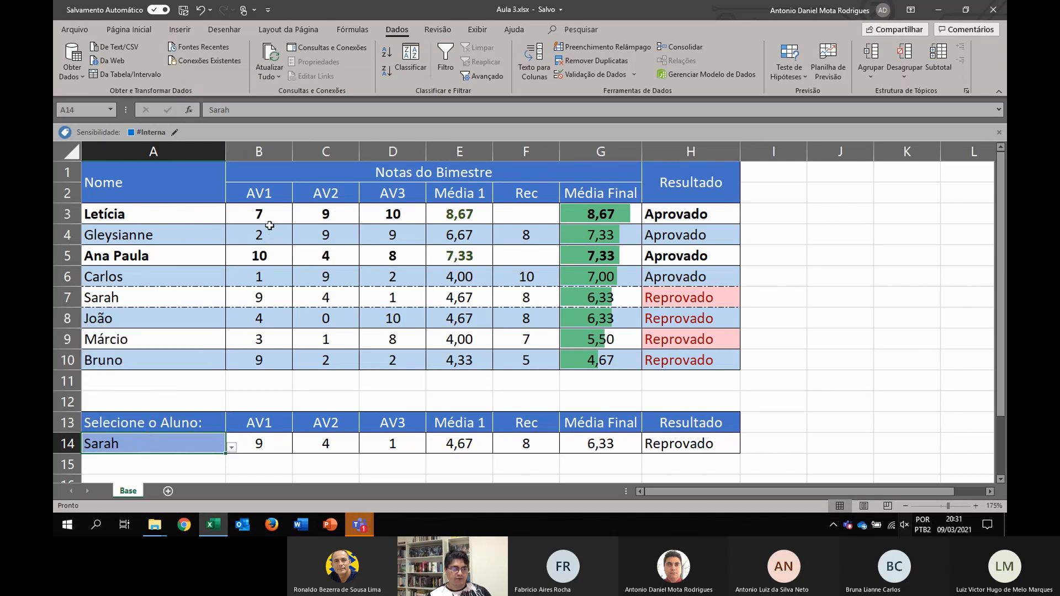
Restrict the AV1 to AV3 grades in B3:D10 to decimal values between 0 and 10 using data validation.
click(263, 216)
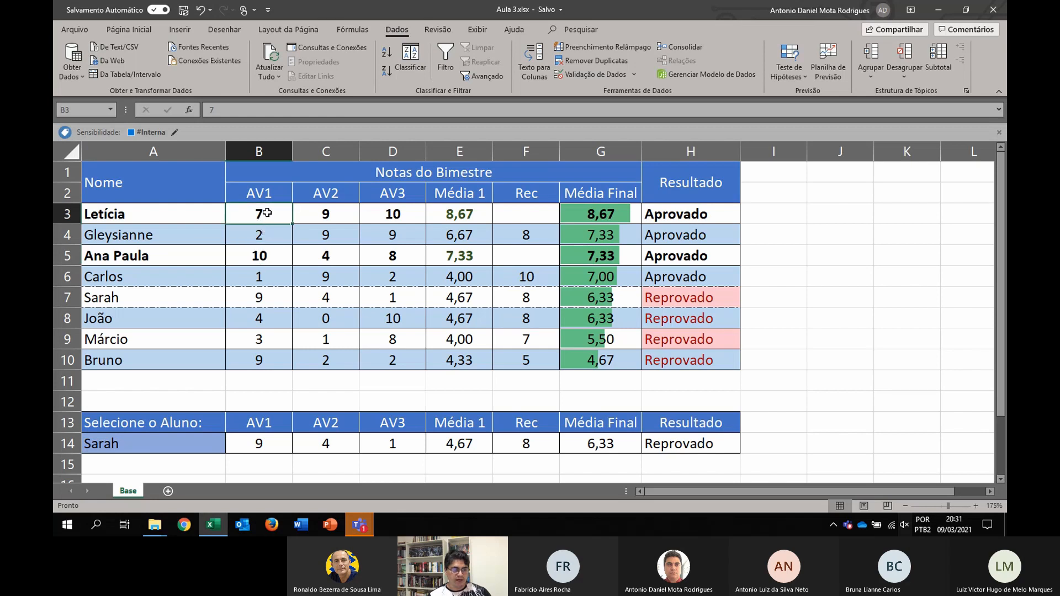
drag(267, 213, 393, 359)
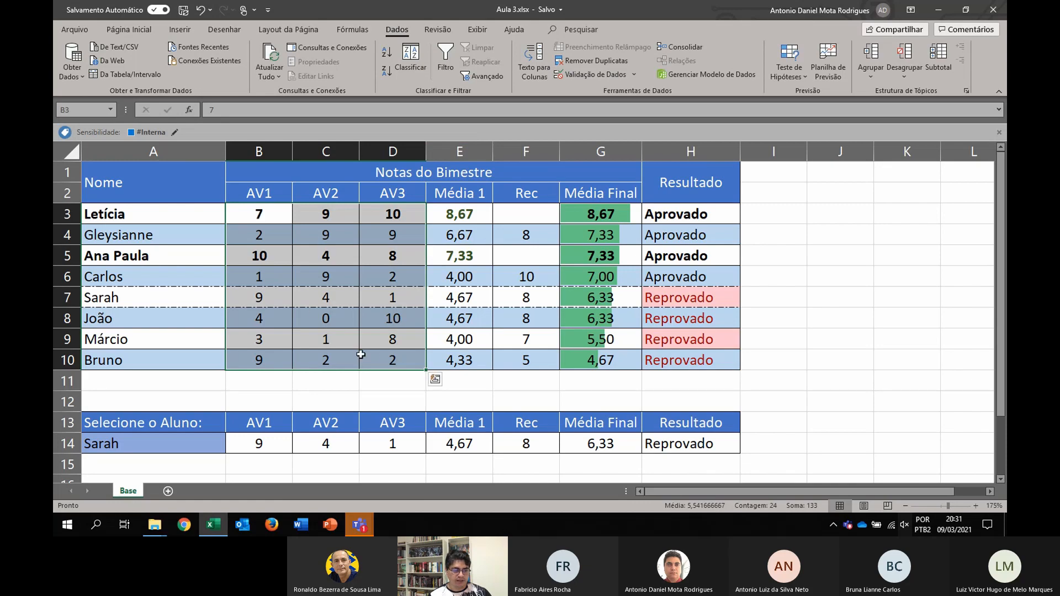
click(581, 77)
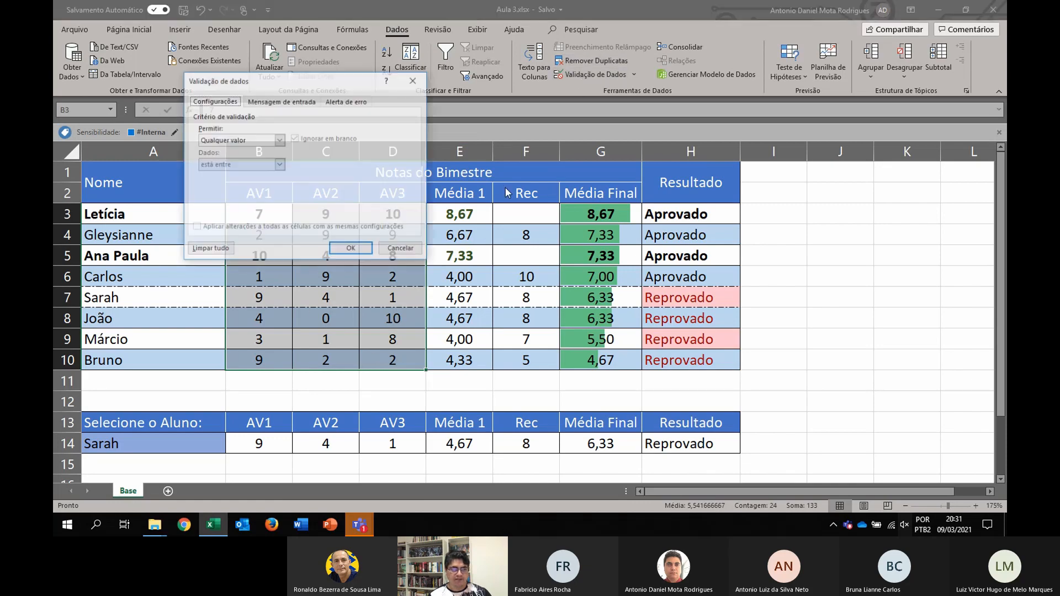
click(248, 142)
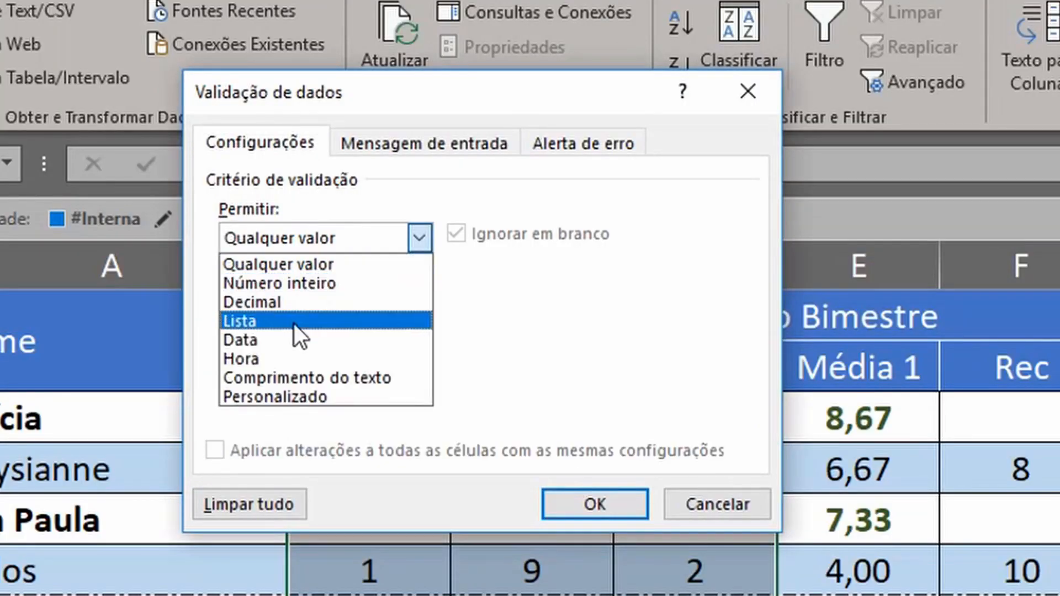
click(306, 280)
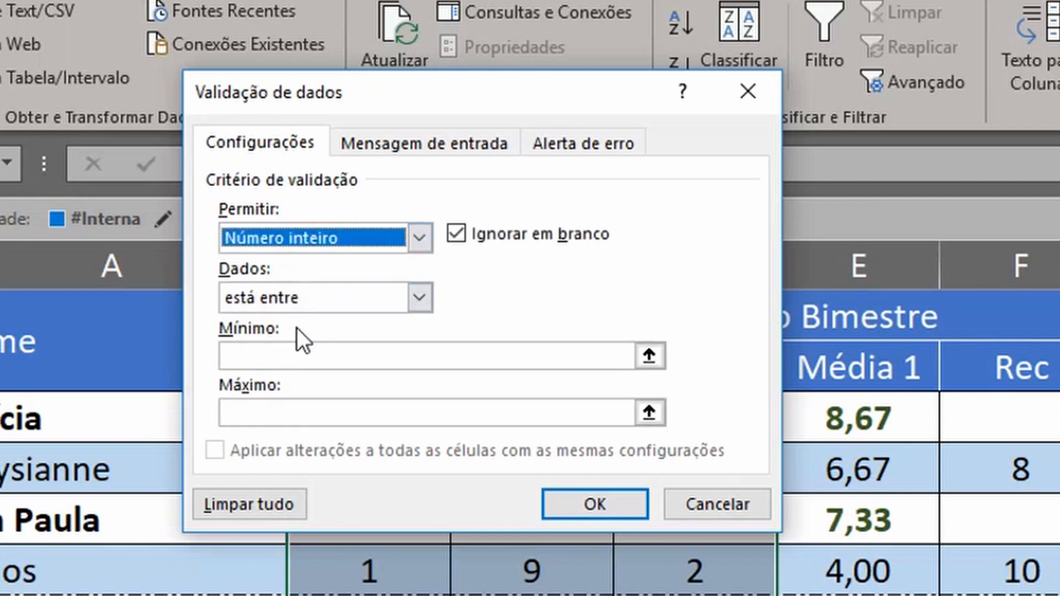
click(374, 239)
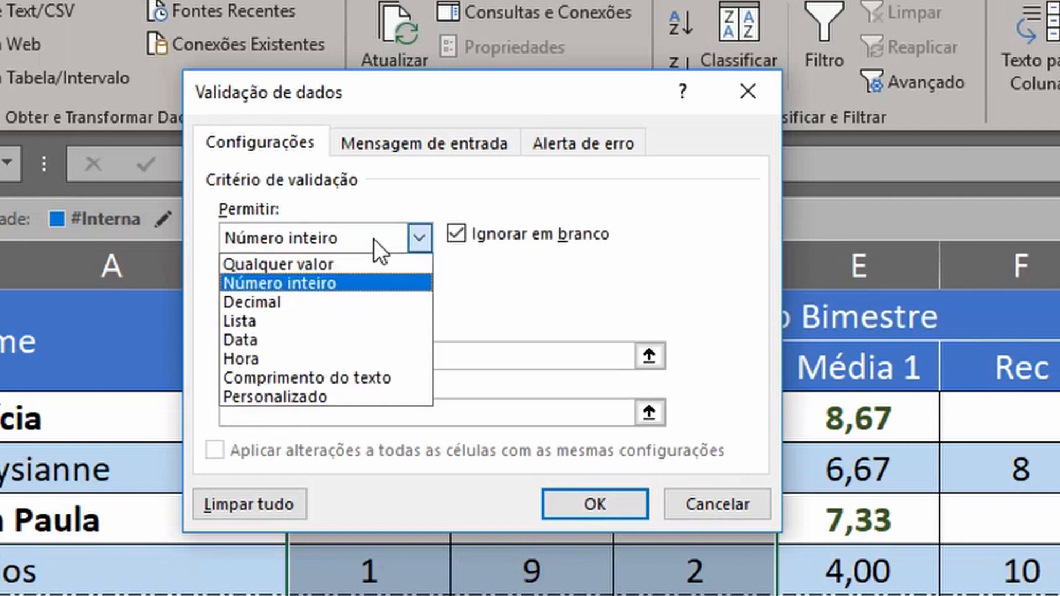
click(311, 301)
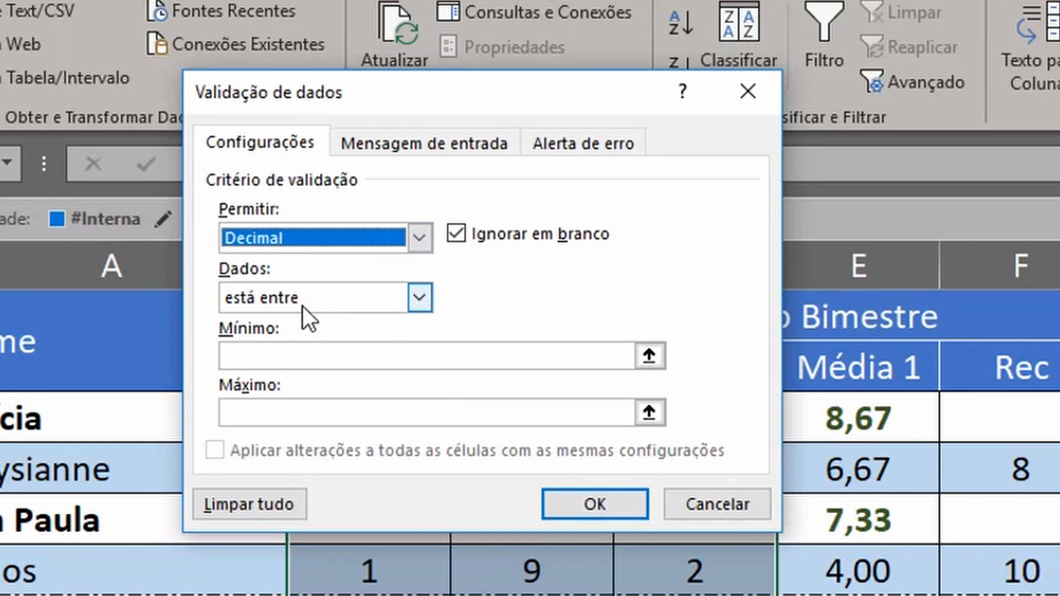
click(261, 355)
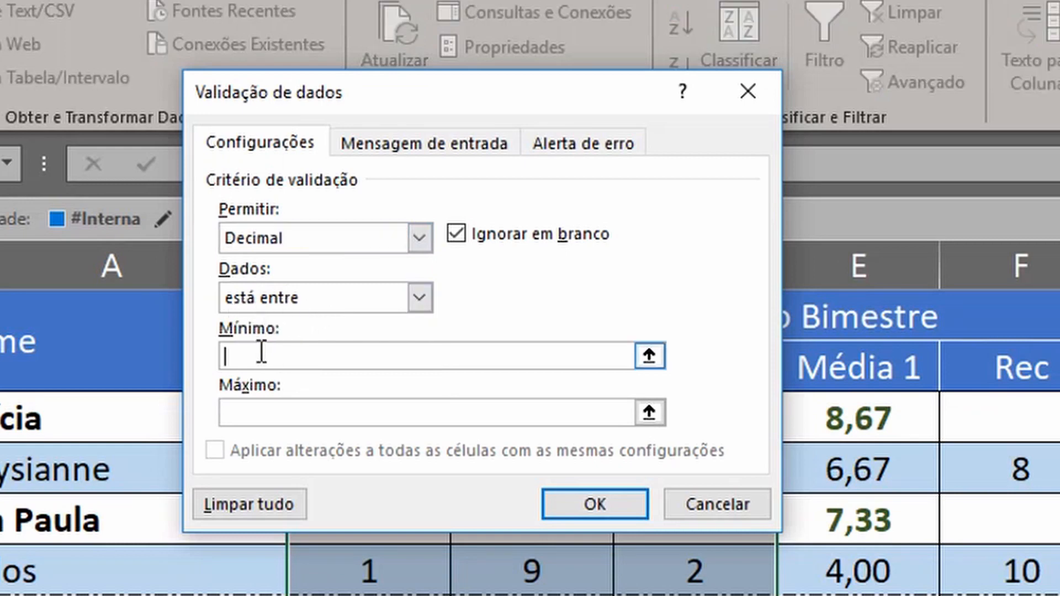
text(0)
click(276, 412)
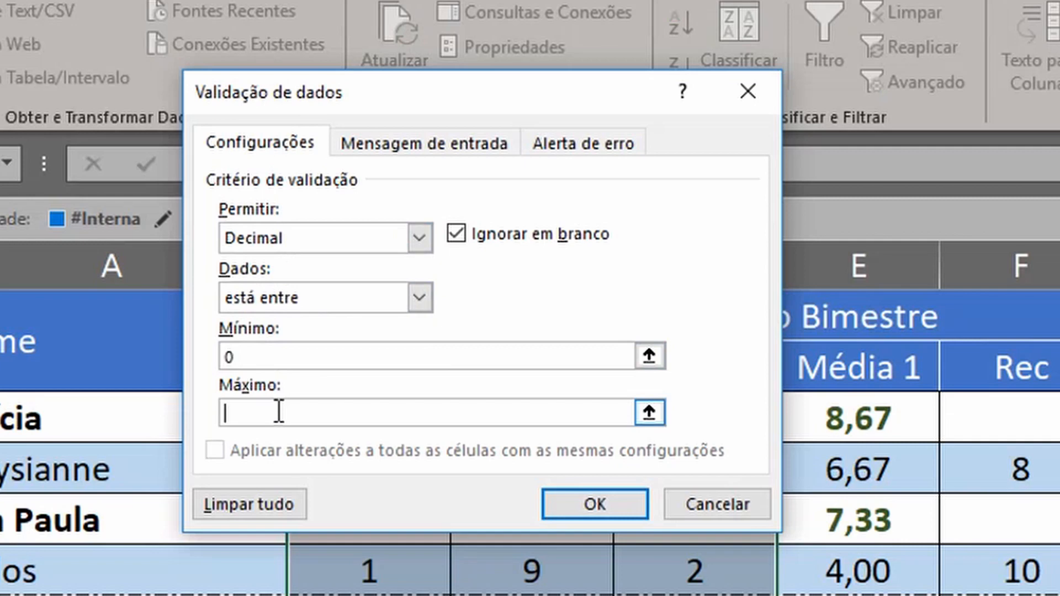
text(10)
Give the validation an error alert titled "Nota Impossível" with the message "Apenas notas entre 0 e 10", and apply it.
click(432, 150)
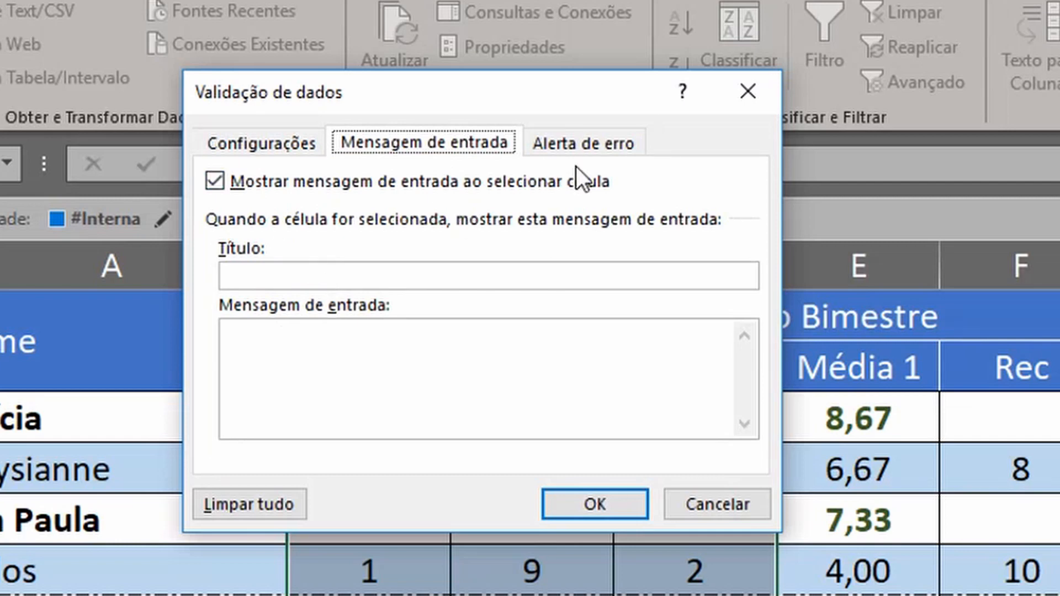
click(606, 143)
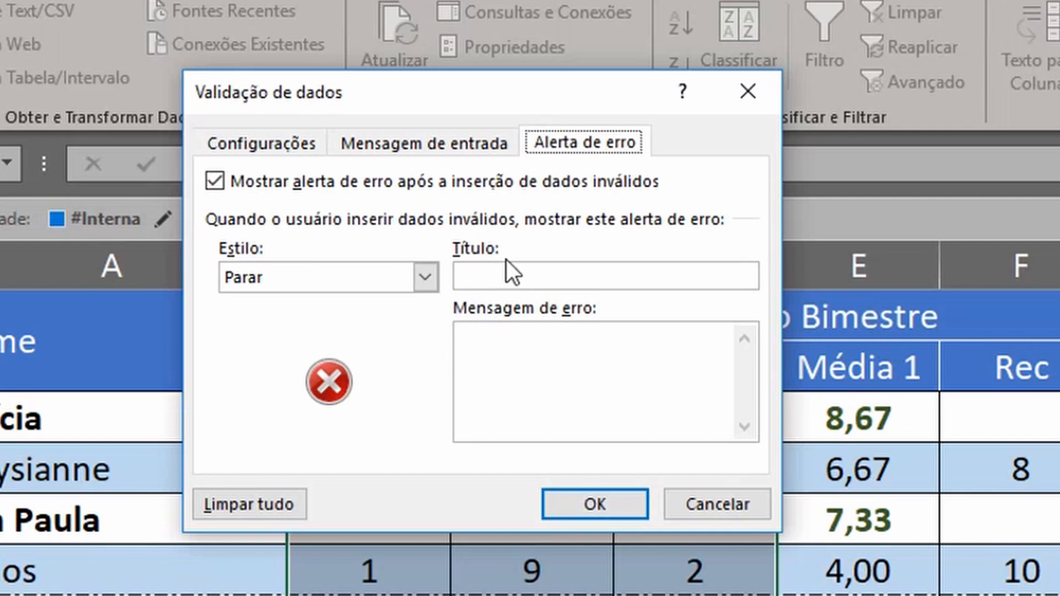
click(485, 282)
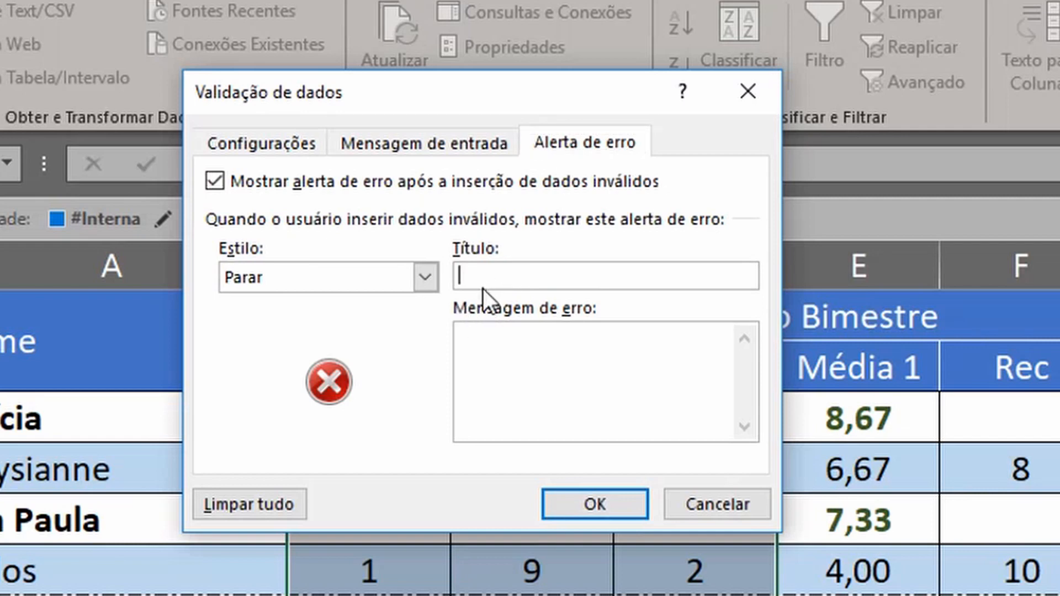
text(Nota Impossível)
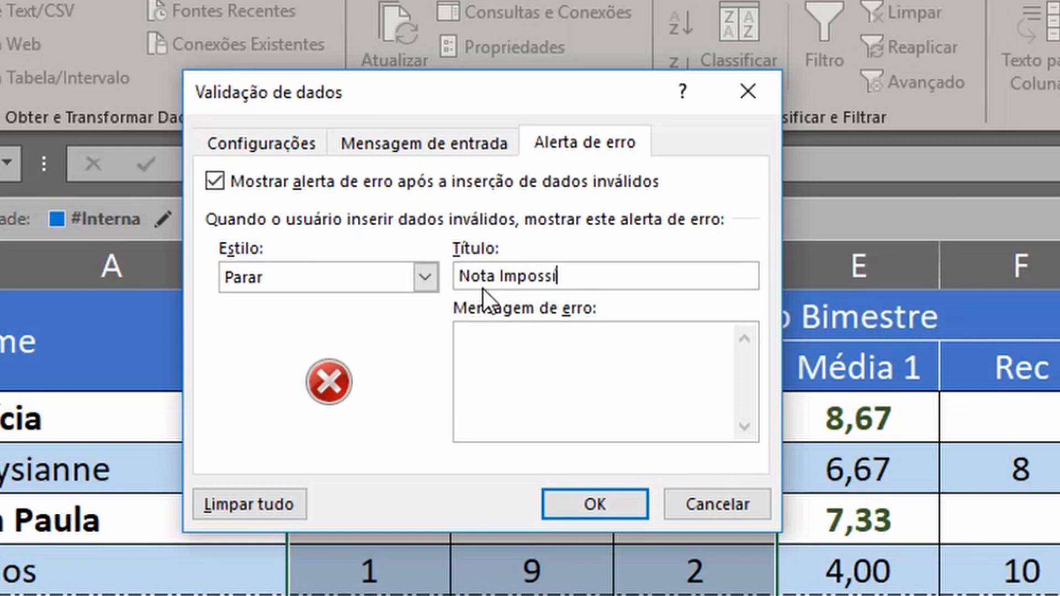
click(635, 360)
text(Apen)
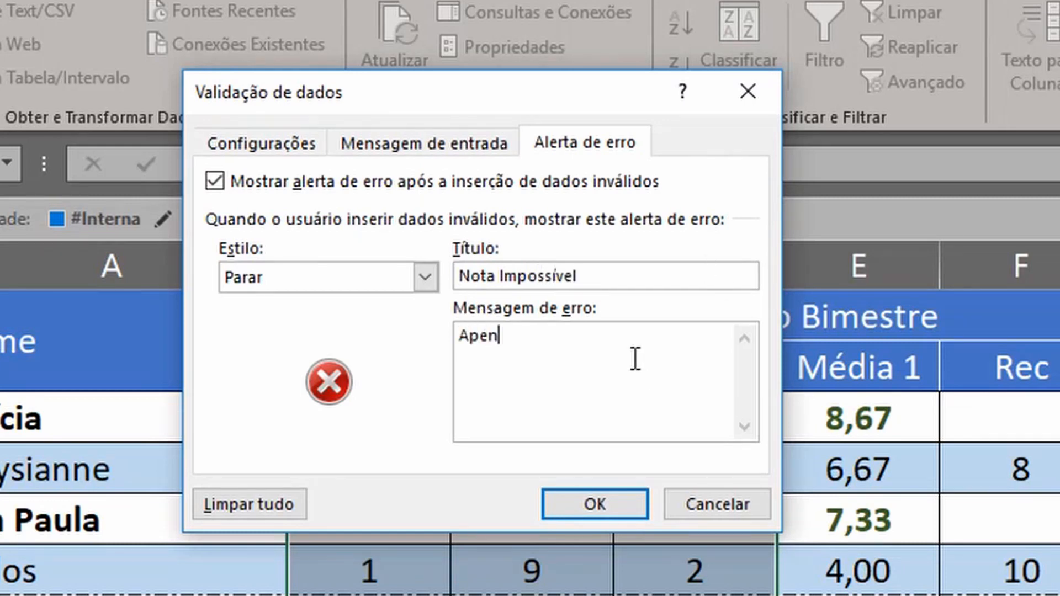
text(as notas entre 0 e 10)
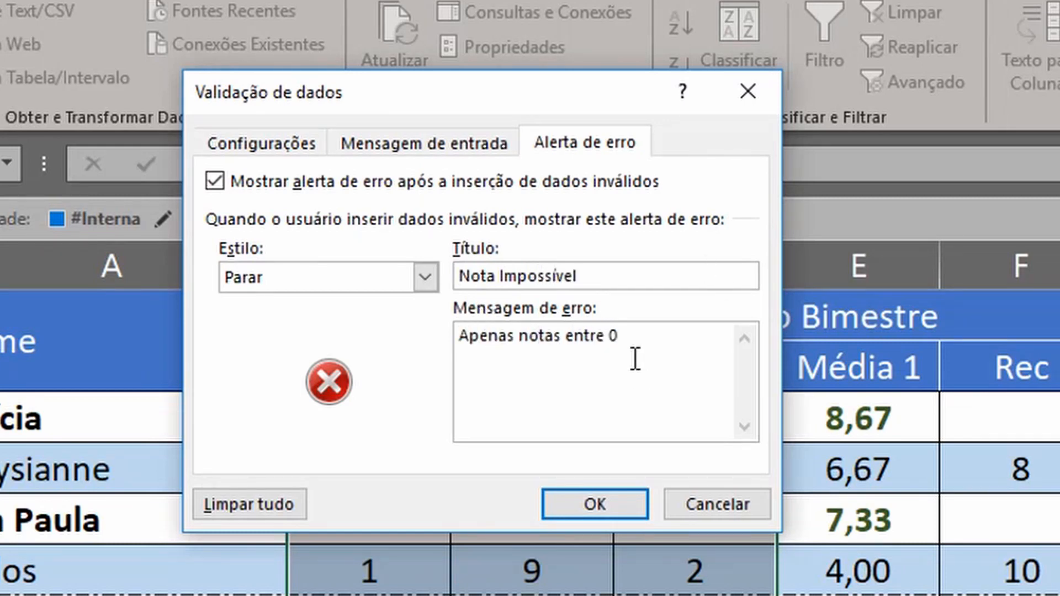
click(564, 502)
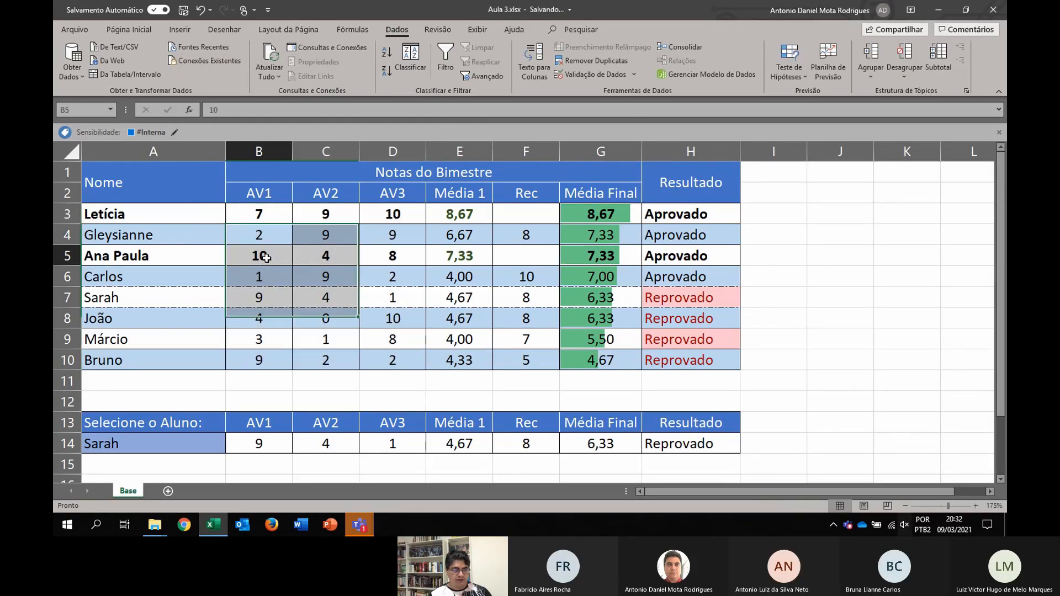
Test the grade validation by entering 12 in cell B5, and retry with 10.
click(266, 258)
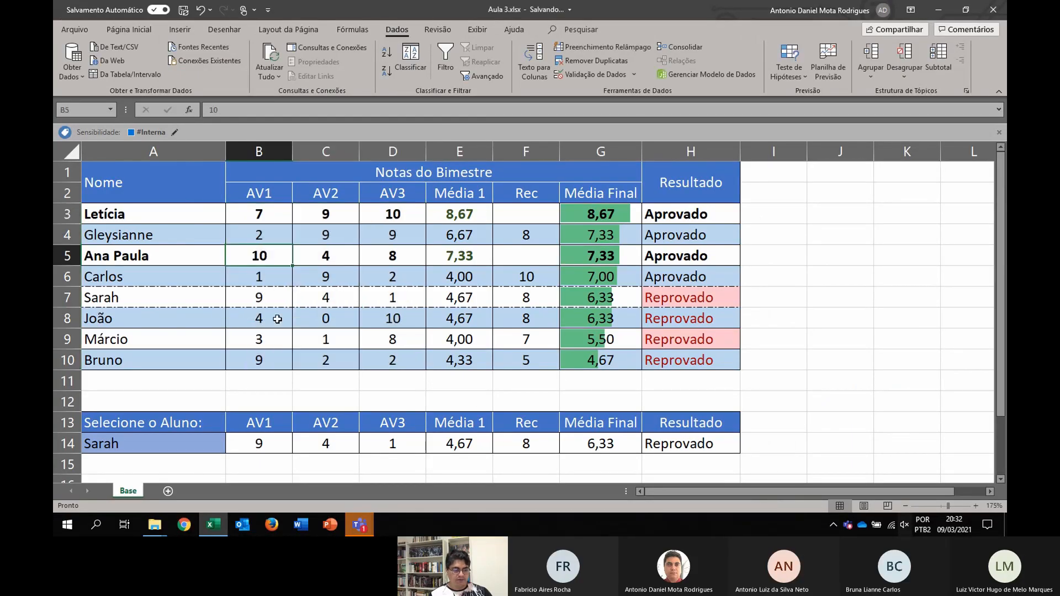
text(12)
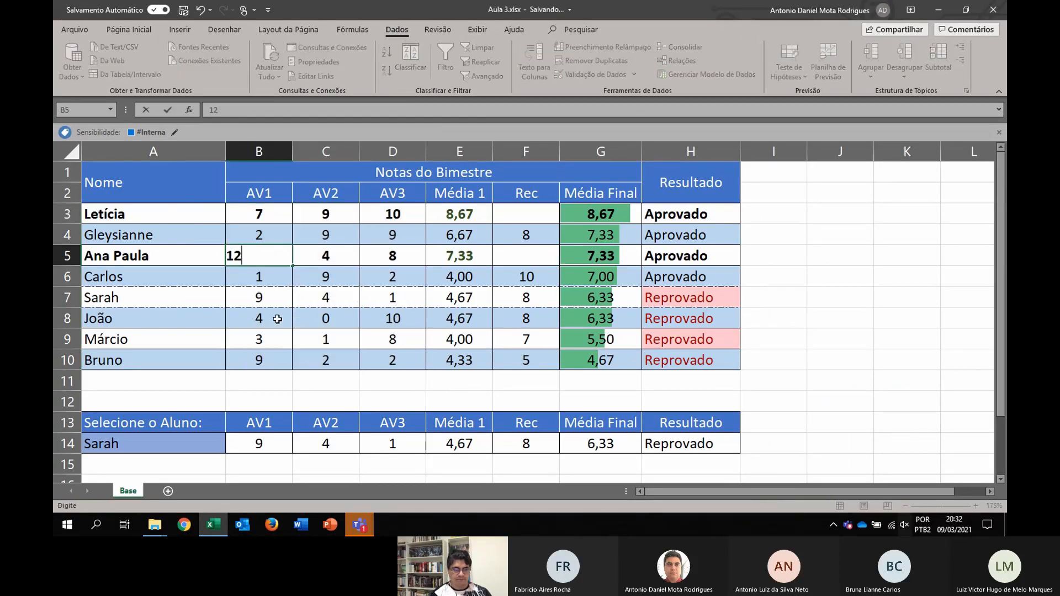
key(Return)
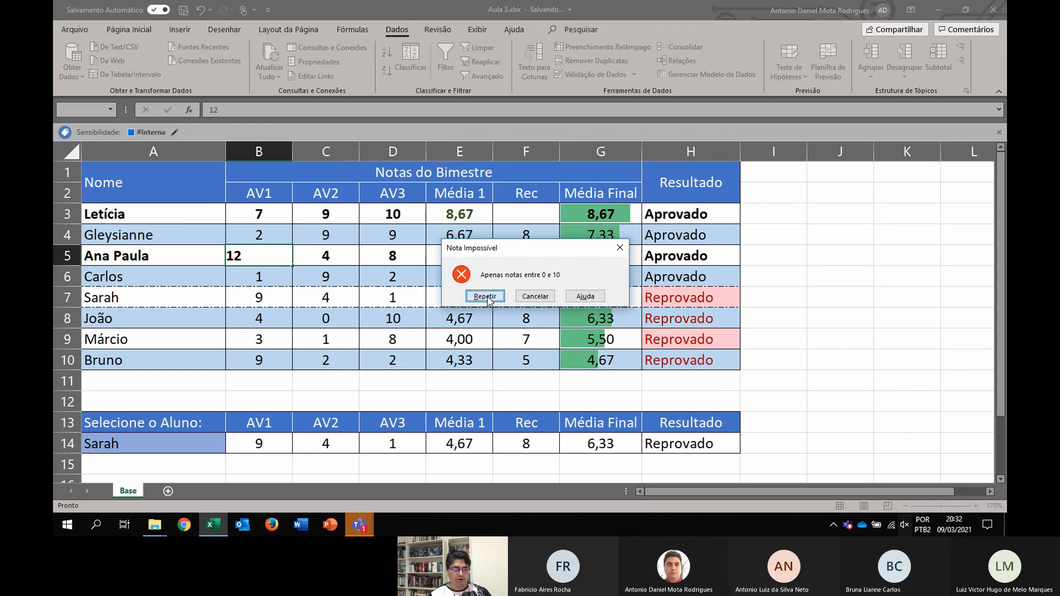
click(472, 296)
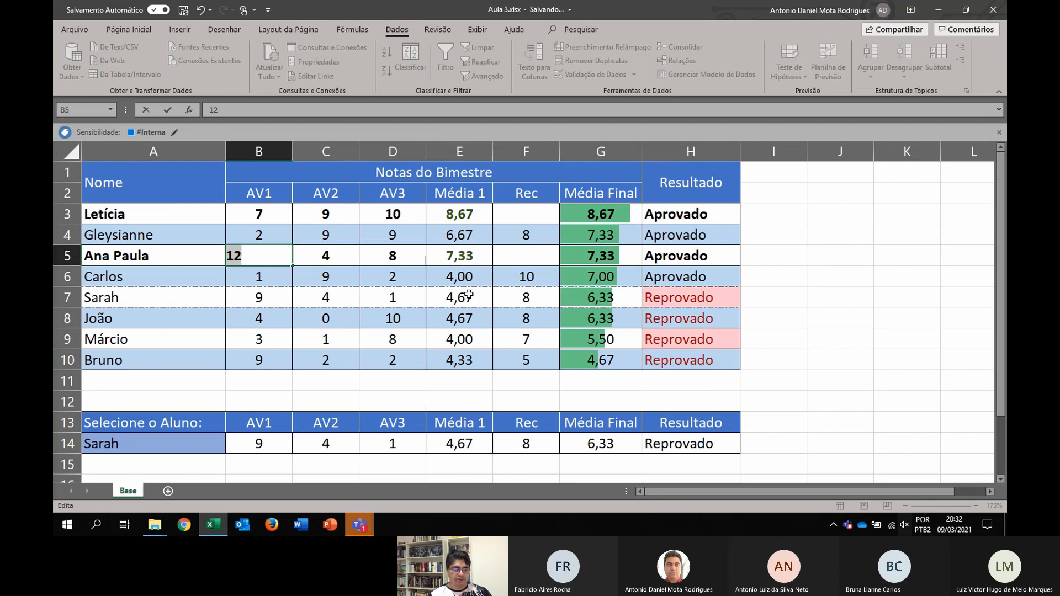
text(10)
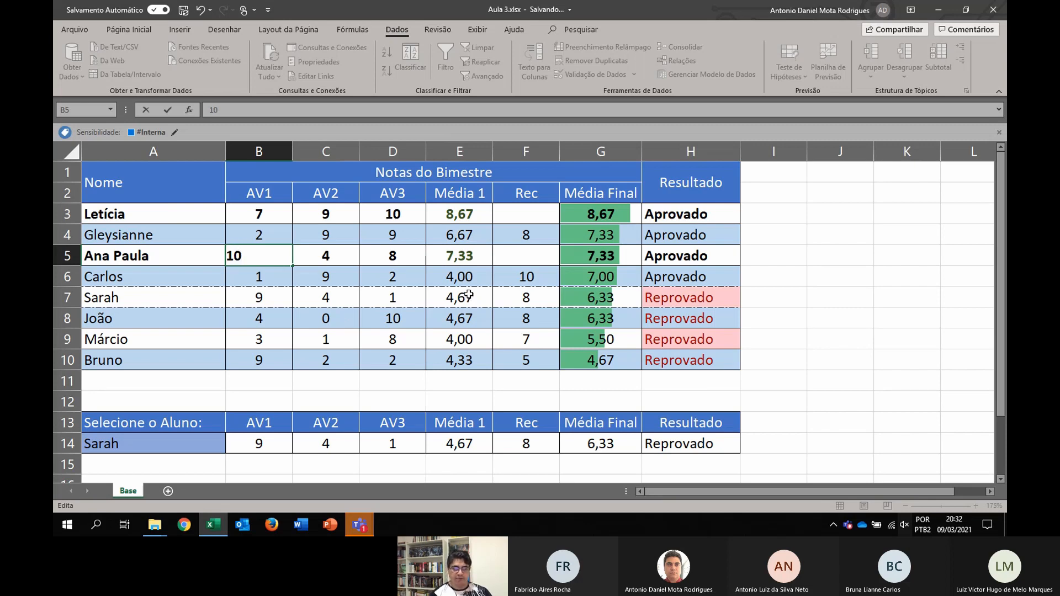
key(Return)
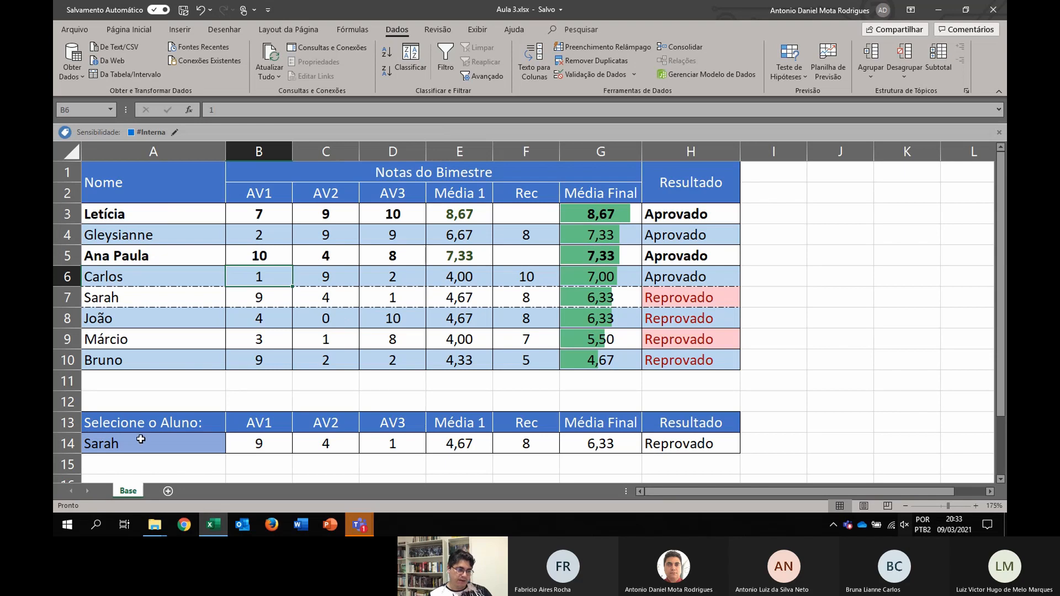
Check the student list offered in A14 again, keeping the current choice.
click(141, 439)
click(232, 448)
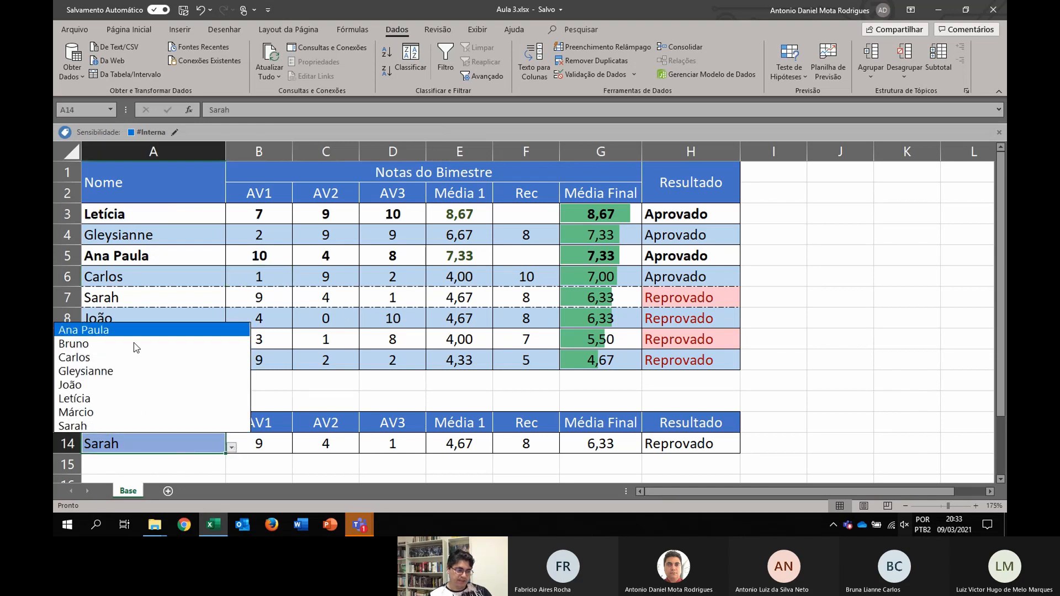
click(403, 281)
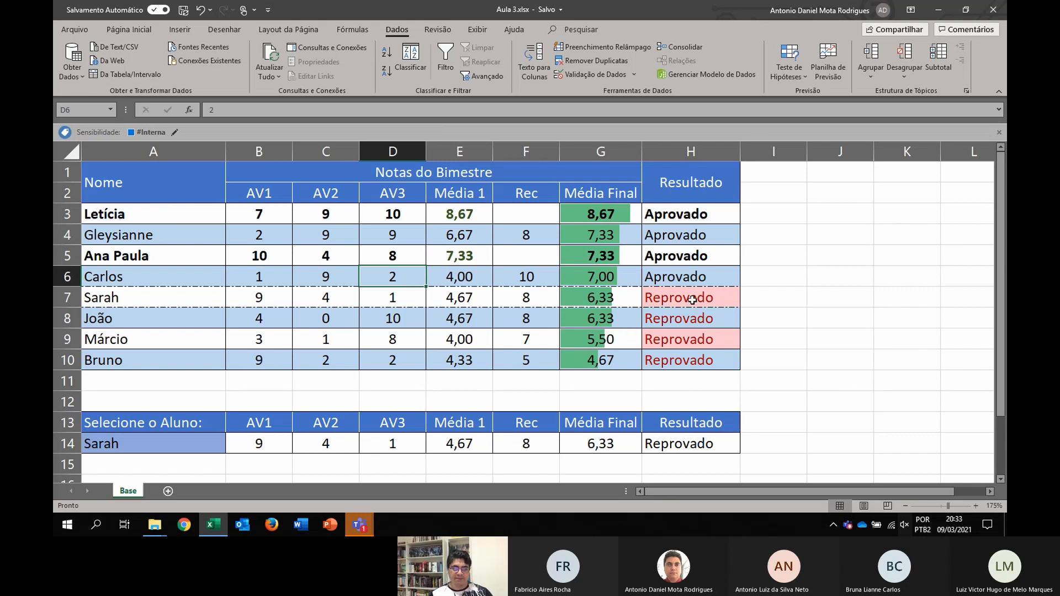
Compare the formatting of the Reprovado results in cells H7 to H10.
click(691, 299)
click(683, 320)
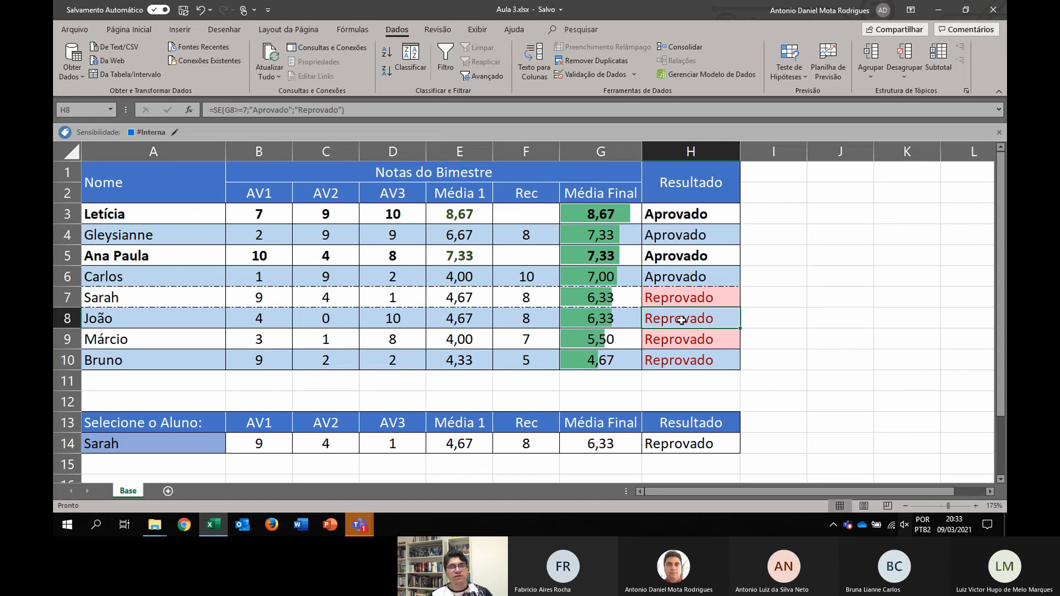
click(653, 298)
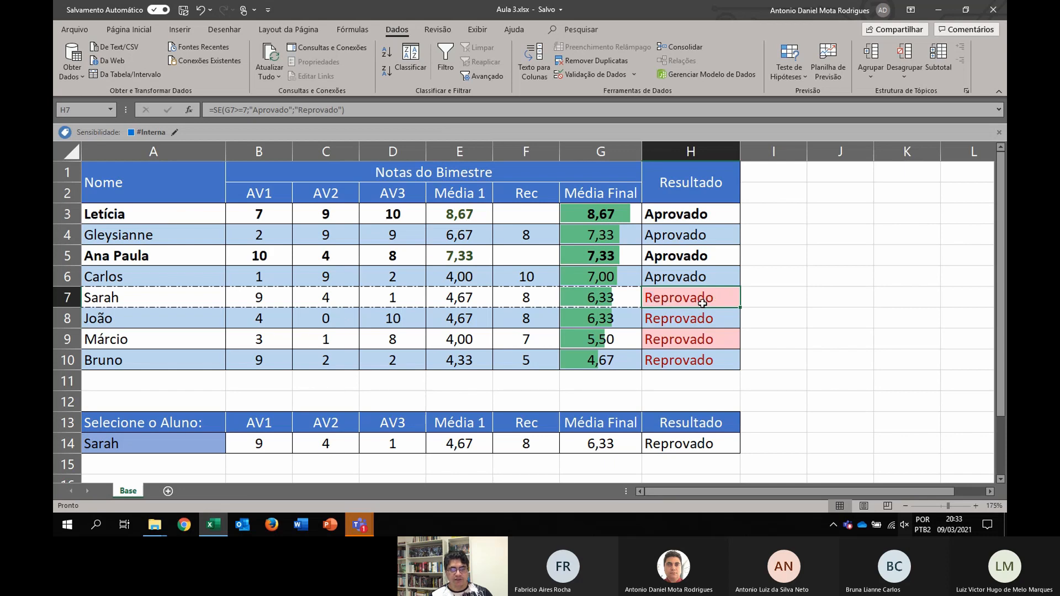
click(682, 323)
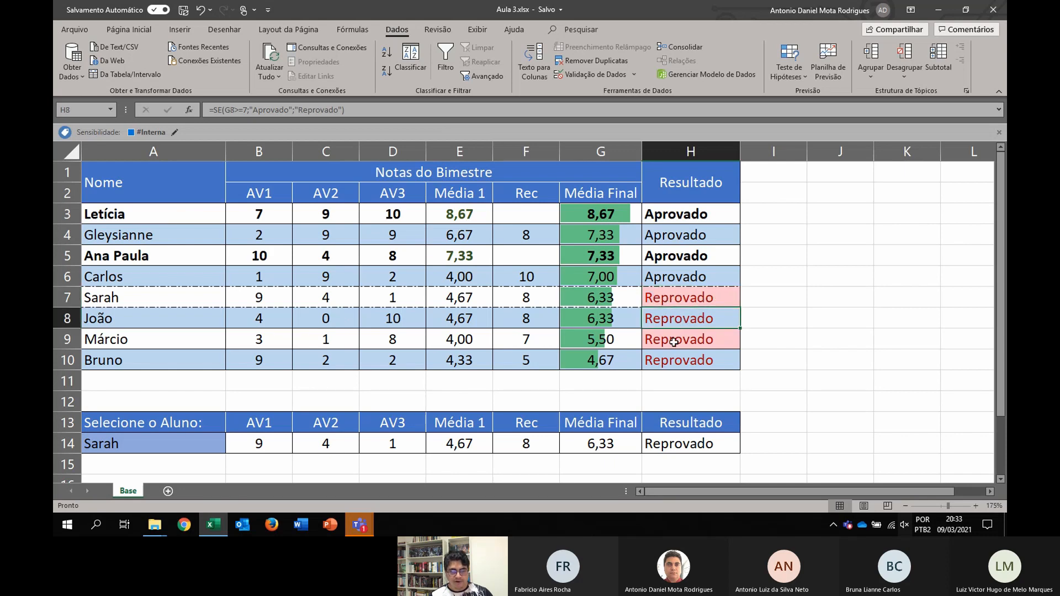
click(674, 343)
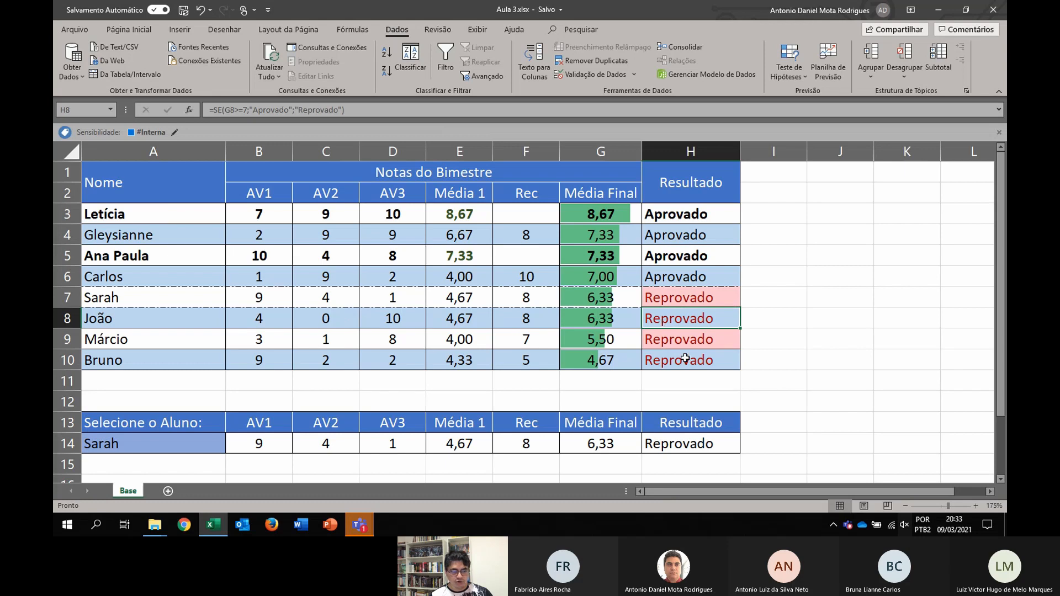
click(684, 360)
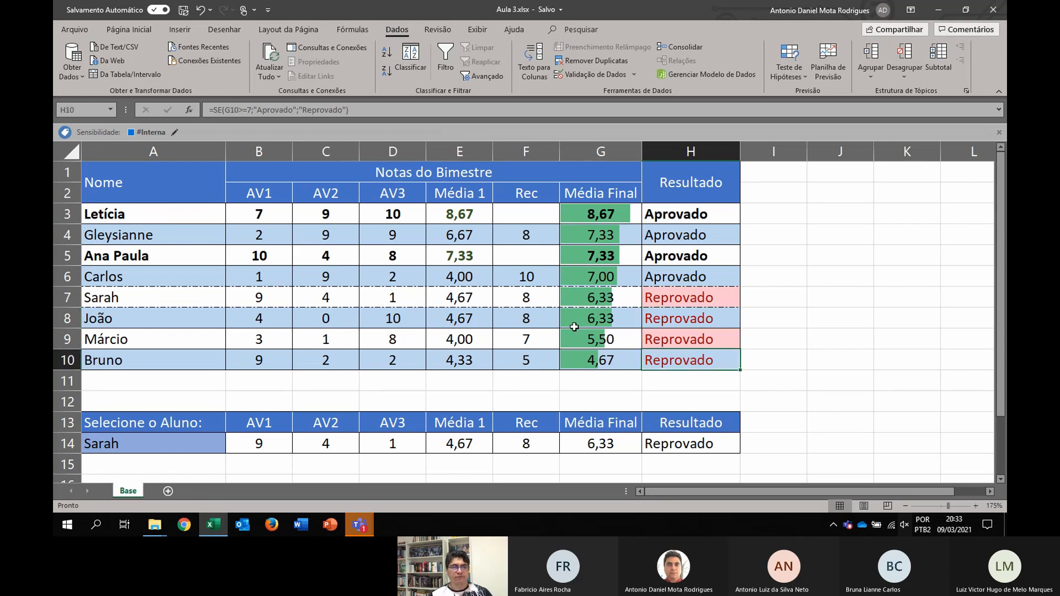
Move the conditional formatting rule for cells containing Reprovado above the =MOD(LIN();2)=0 rule and apply the new order.
click(120, 30)
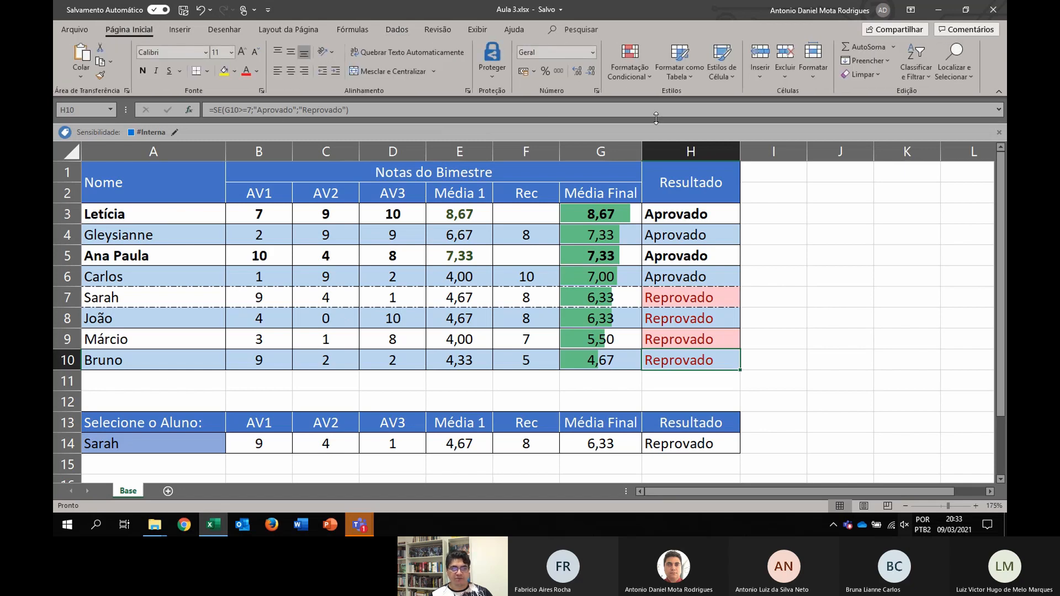
click(630, 61)
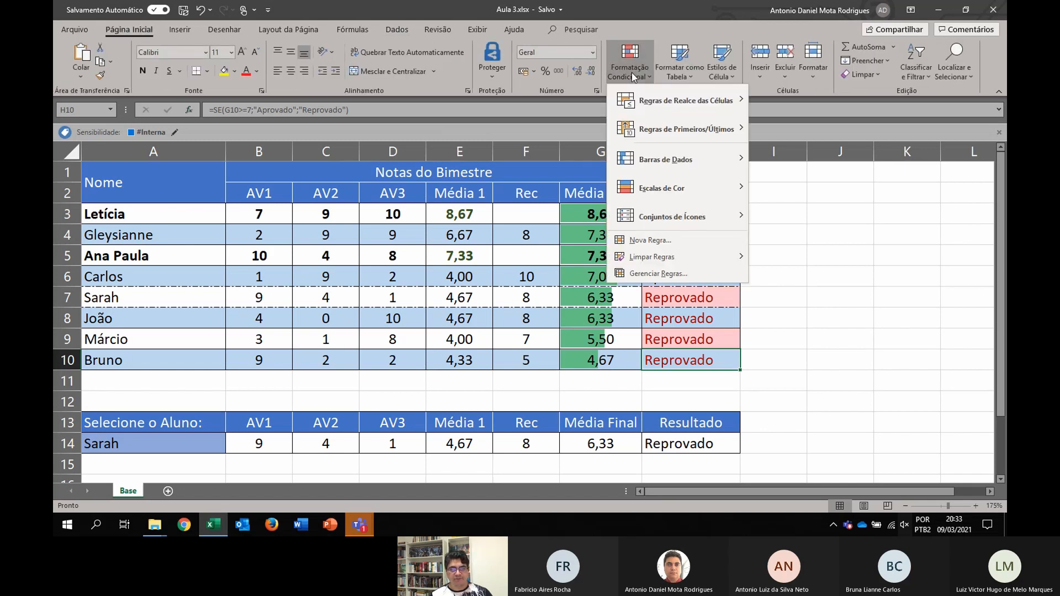
click(657, 273)
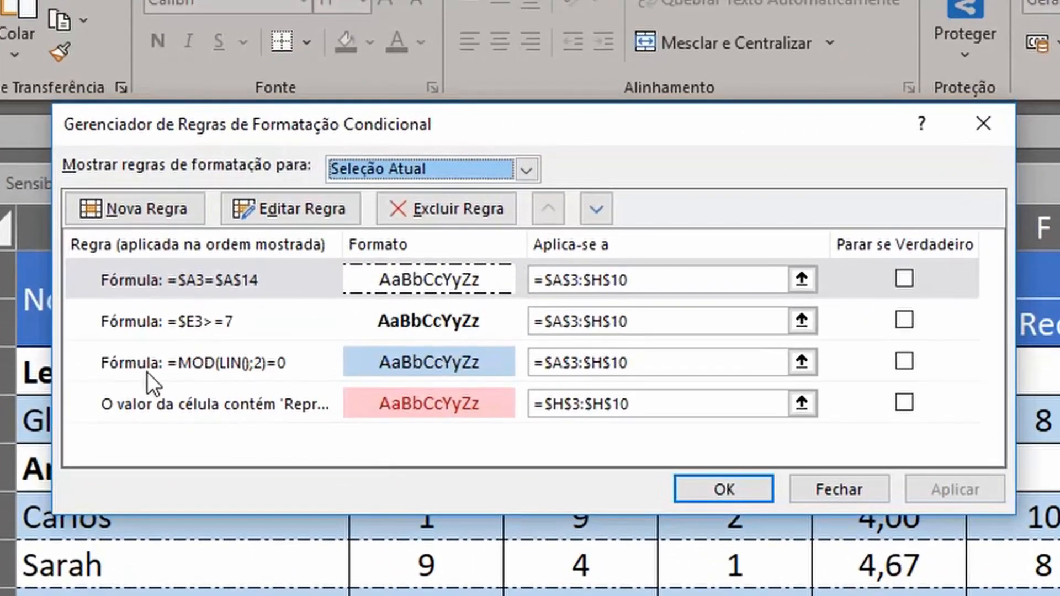
click(144, 287)
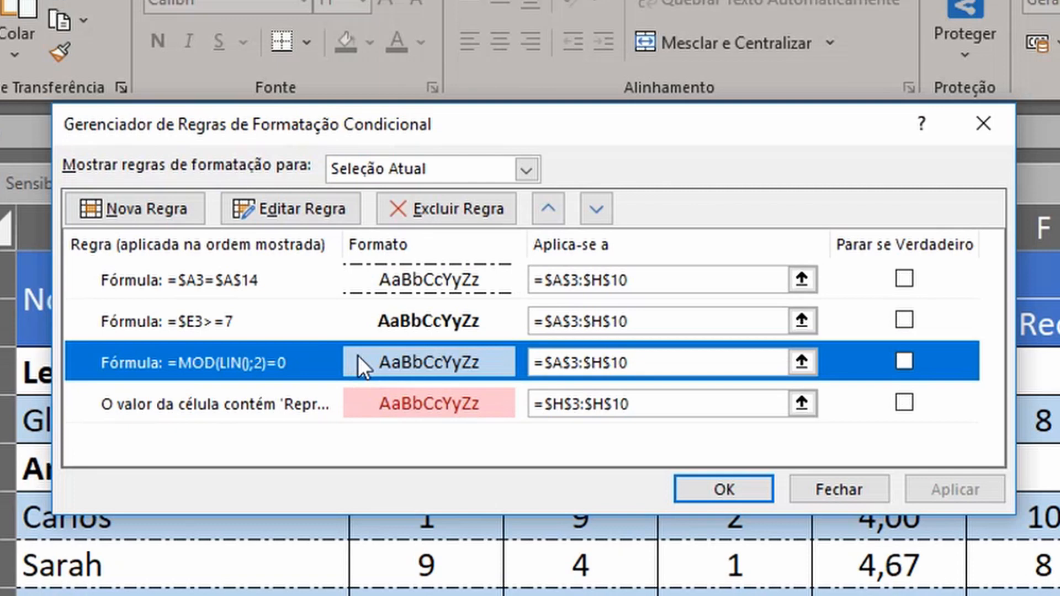
click(366, 403)
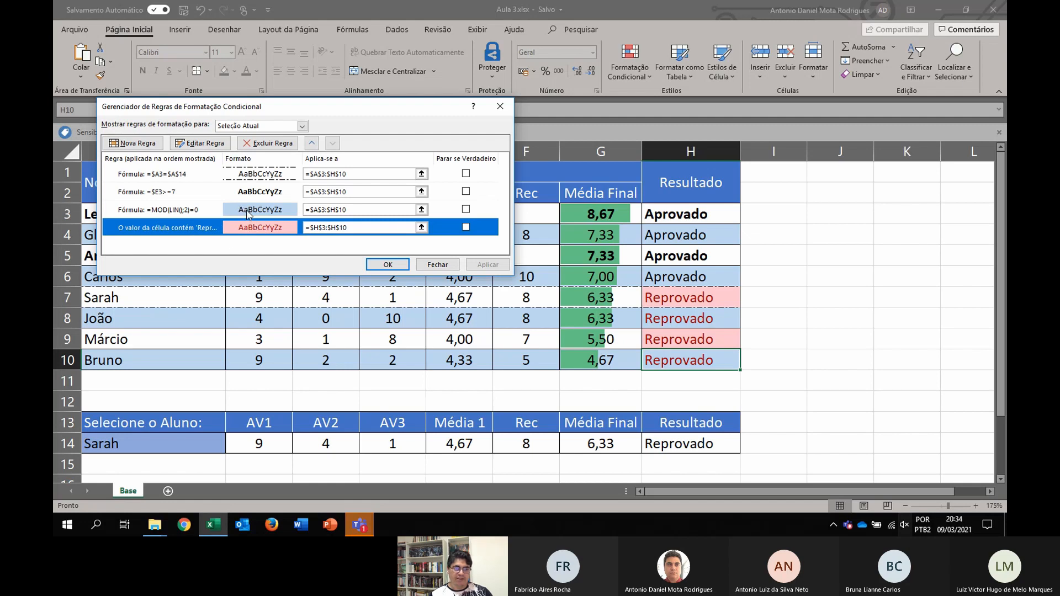
click(312, 144)
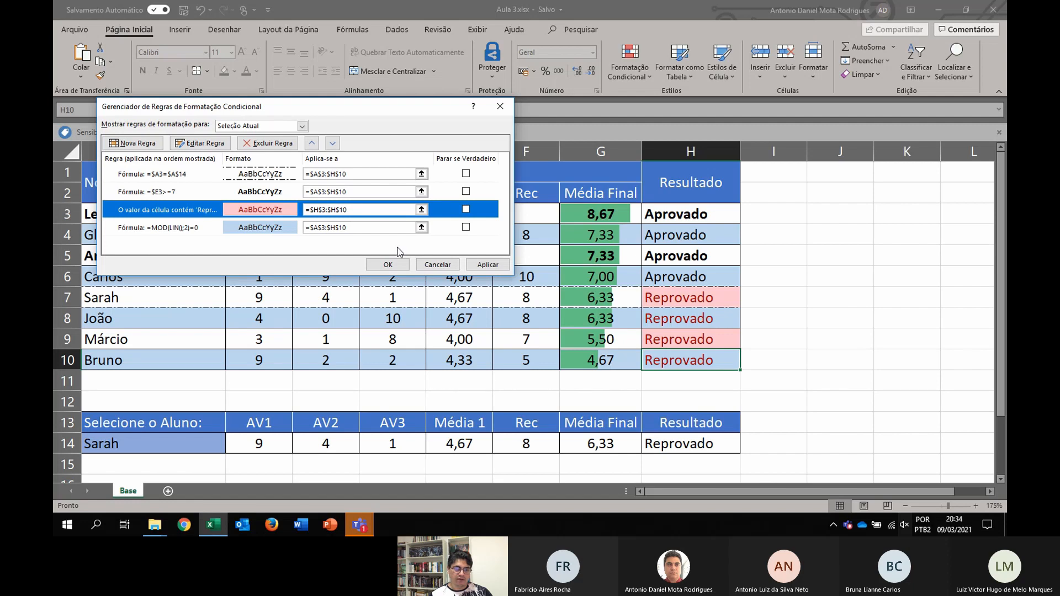
click(488, 265)
click(388, 265)
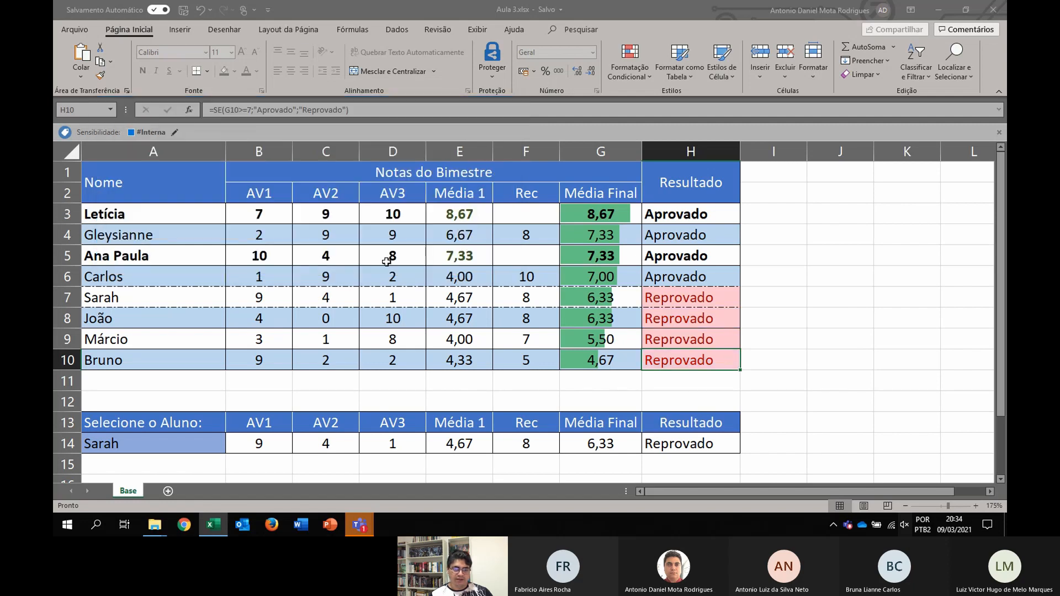
Check the formatting of the Reprovado results in cells H8 to H10.
click(711, 321)
click(703, 341)
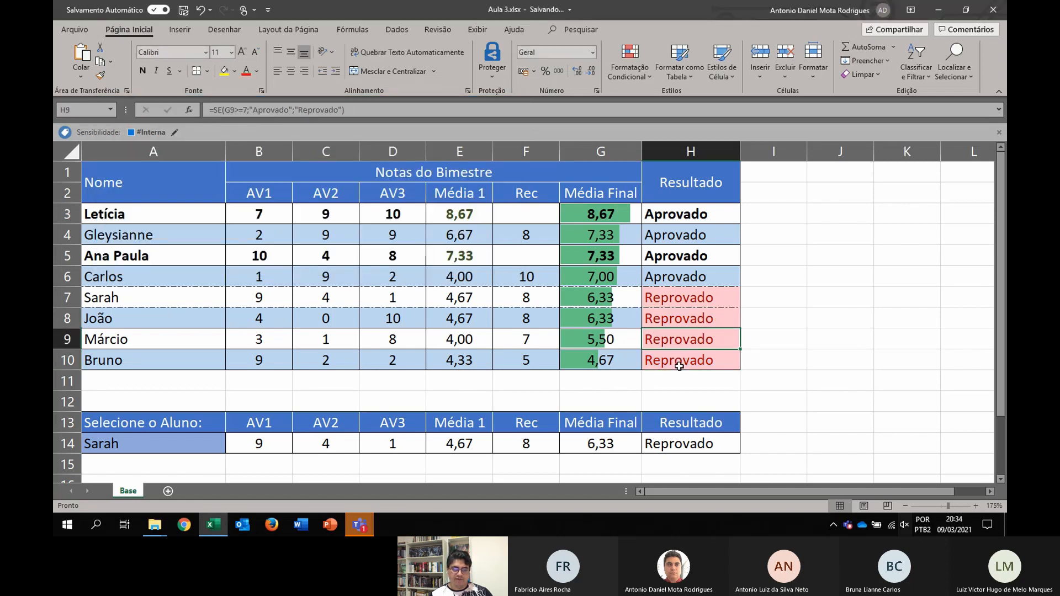
click(678, 364)
click(680, 317)
click(679, 343)
click(679, 361)
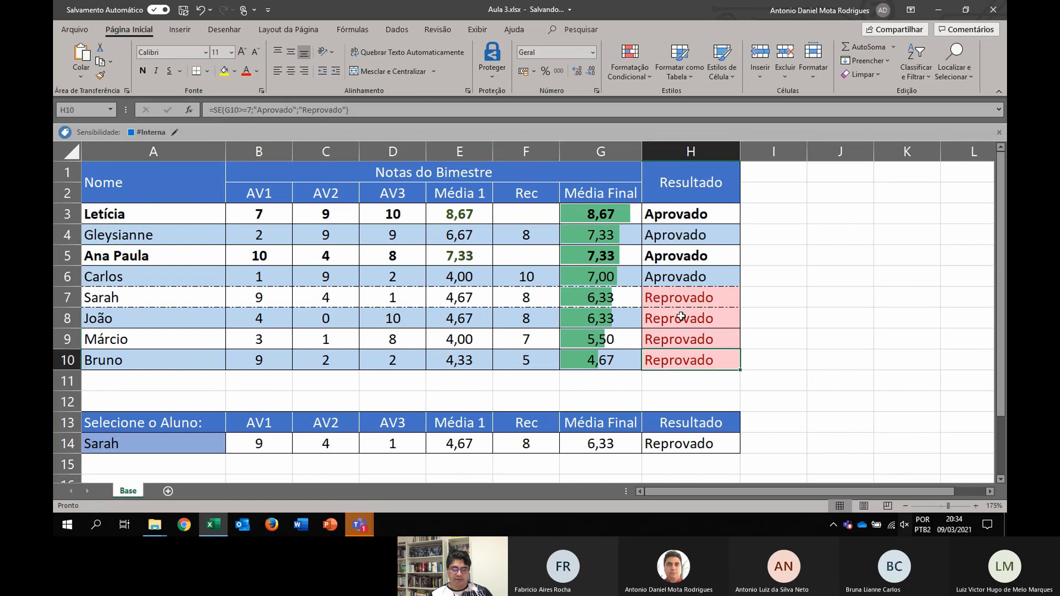
click(680, 318)
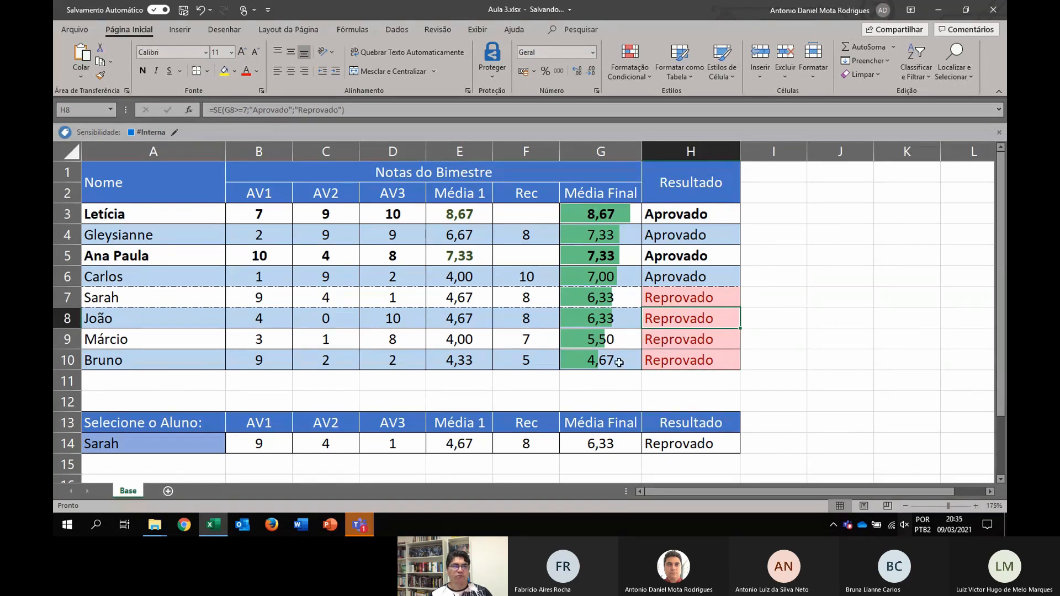
Review the order of the conditional formatting rules that apply to cell H8, and close the rules manager.
click(631, 77)
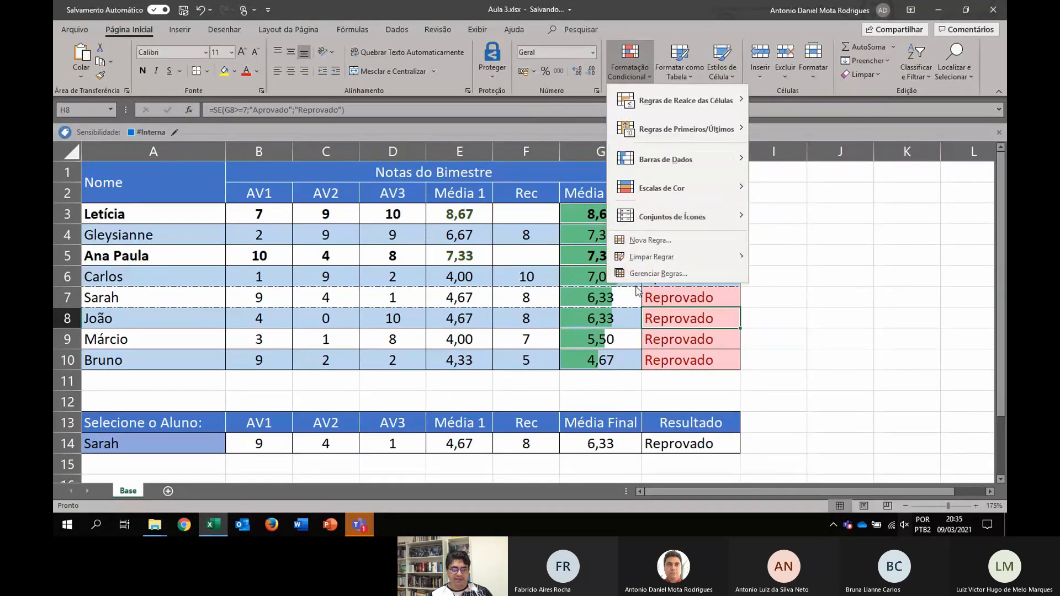
click(637, 274)
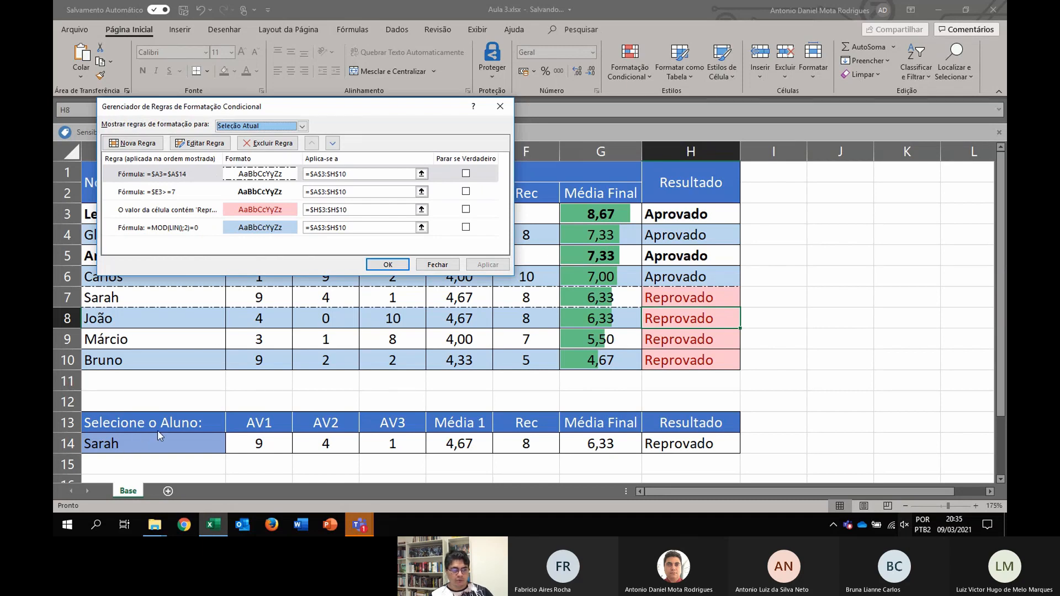
click(387, 264)
click(387, 299)
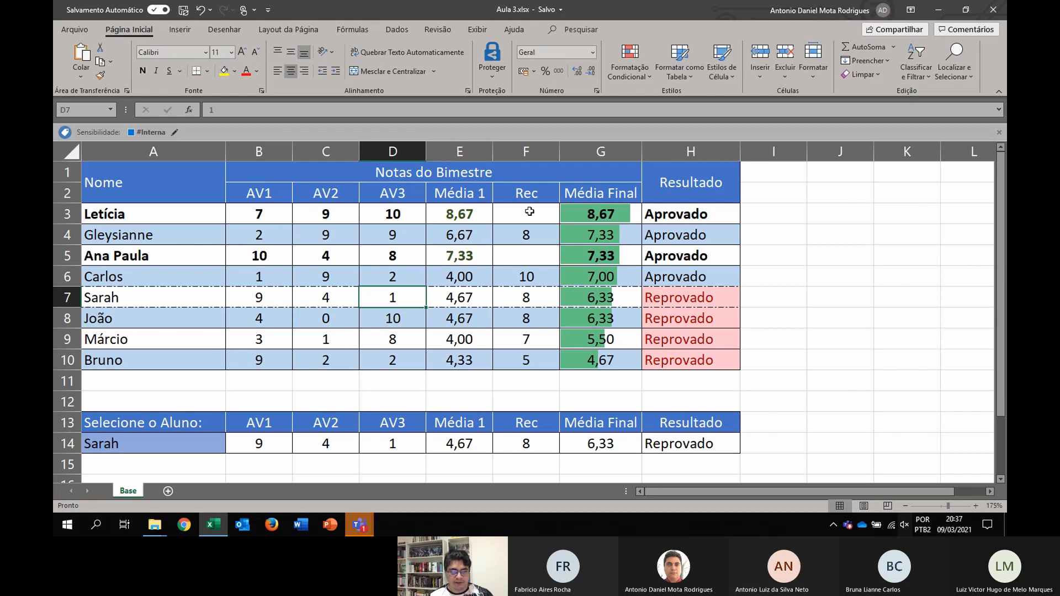
Sort the student rows A3:H10 by column A from A to Z with a custom sort.
drag(579, 214, 596, 370)
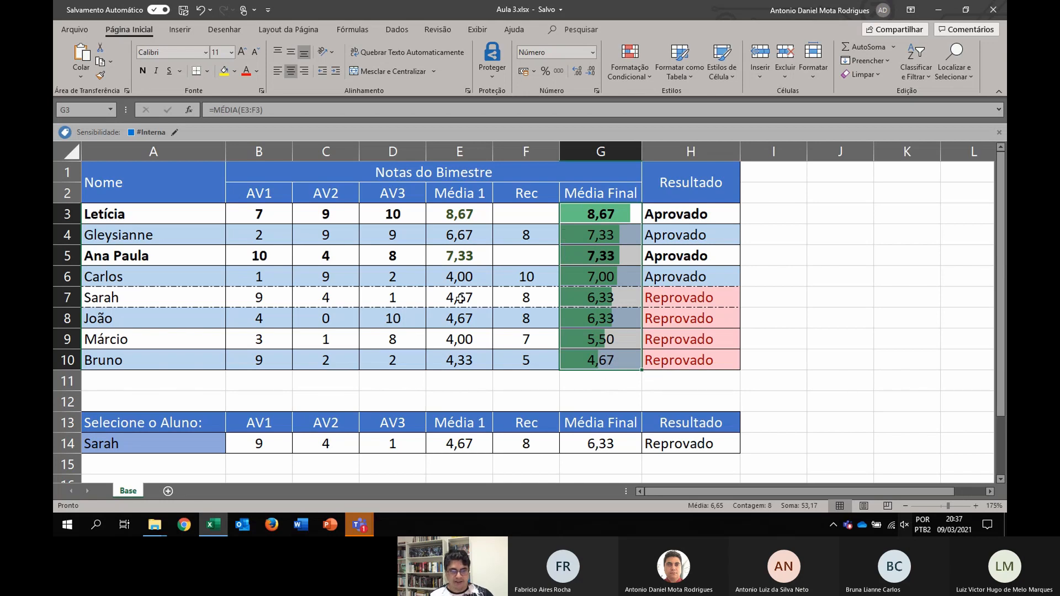
drag(136, 216, 663, 358)
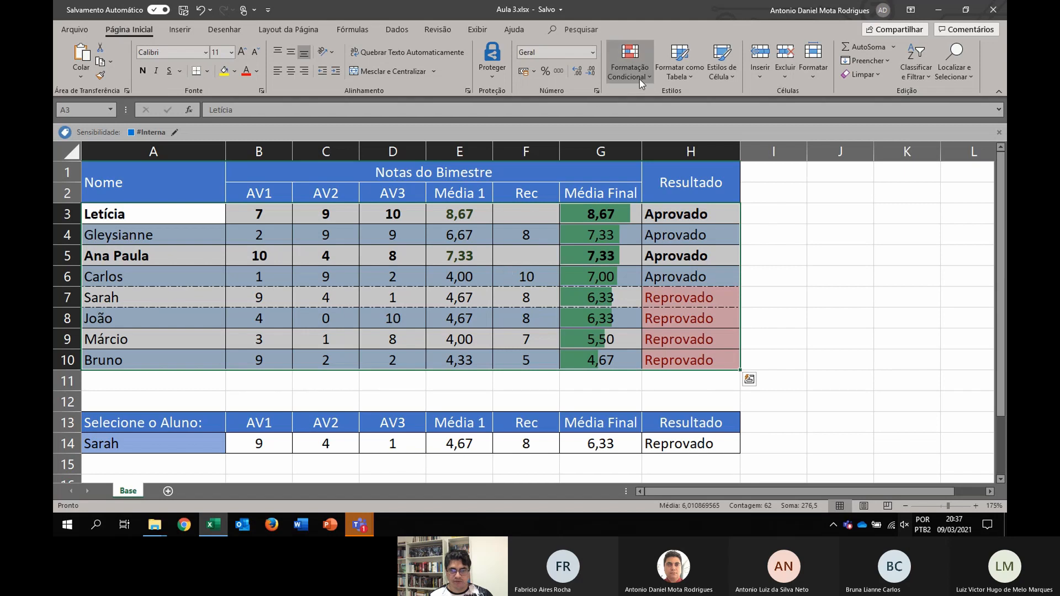
click(916, 65)
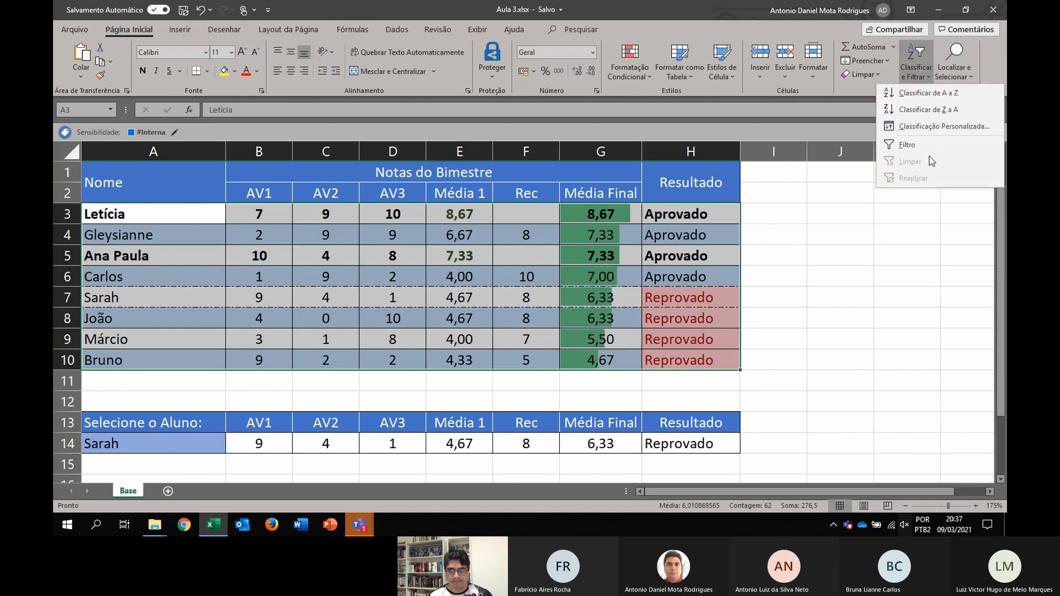
click(933, 126)
click(199, 153)
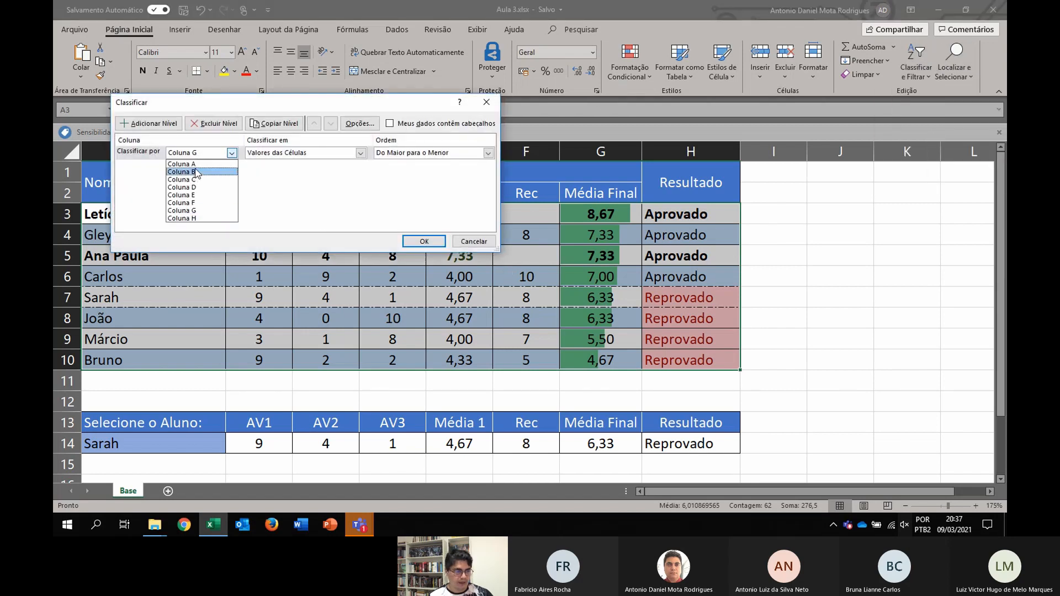
click(194, 164)
click(424, 160)
click(423, 162)
click(421, 241)
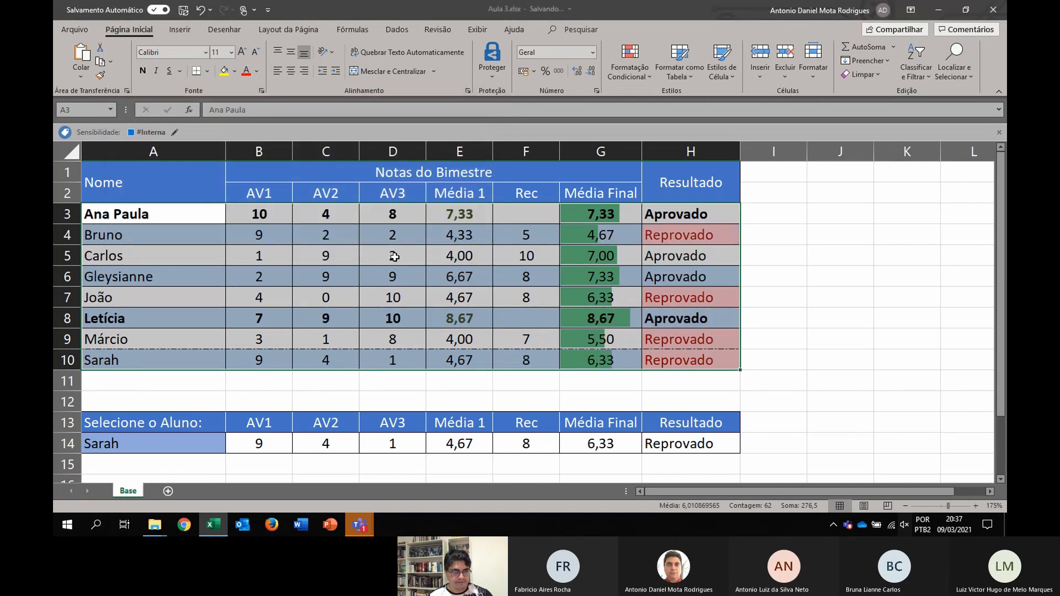
click(393, 256)
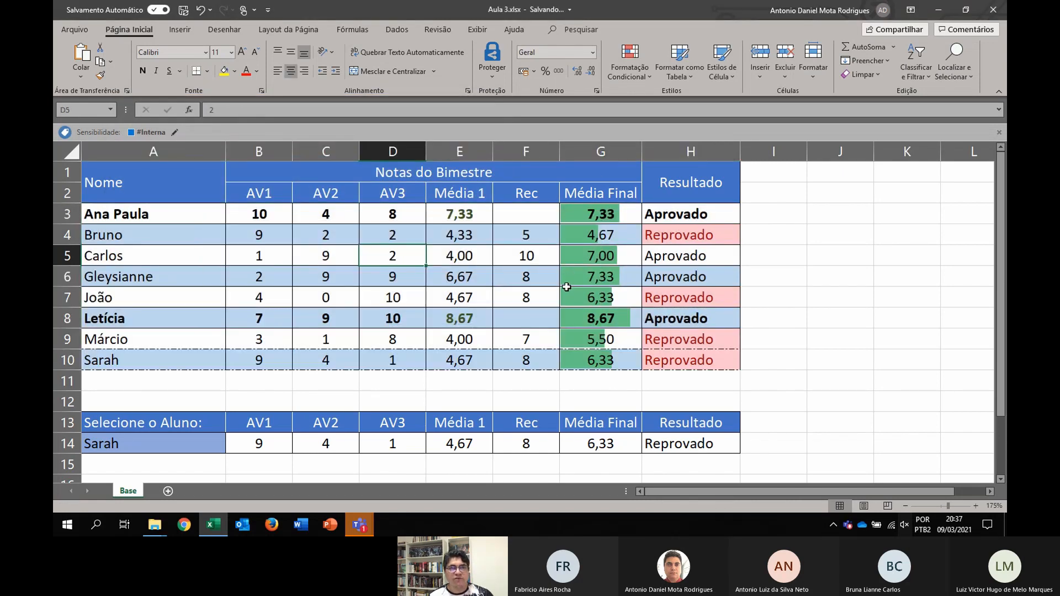
Examine the final average, first average and recovery cells of row 8 in the sorted table.
click(623, 317)
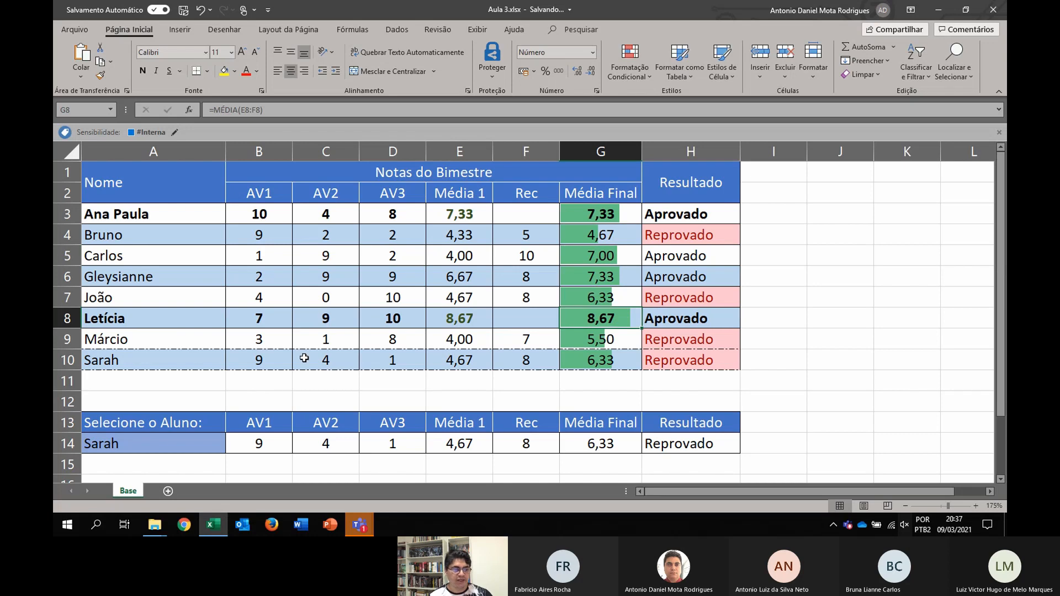
click(471, 322)
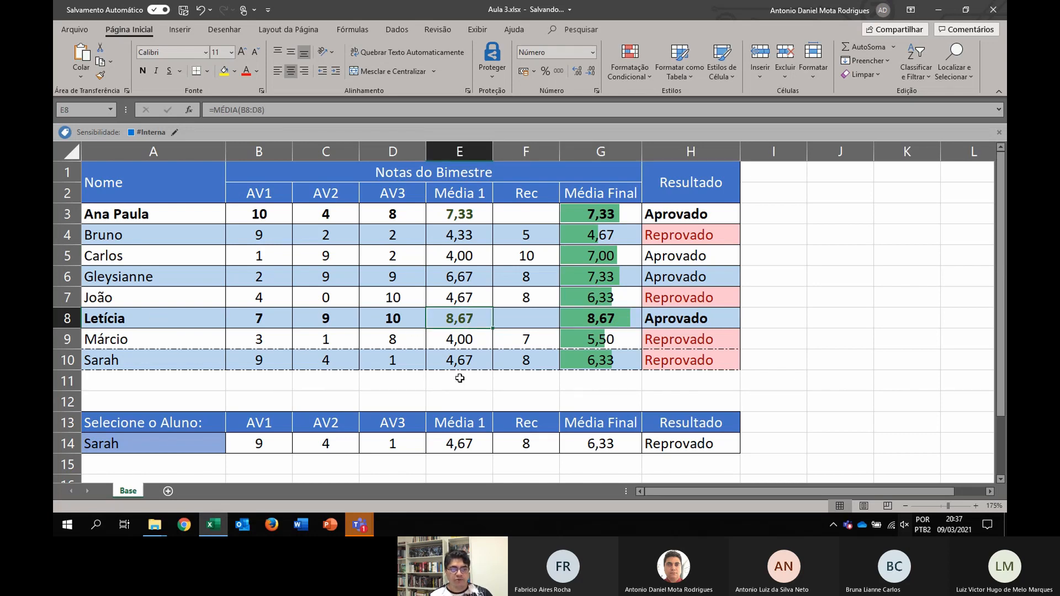
click(522, 322)
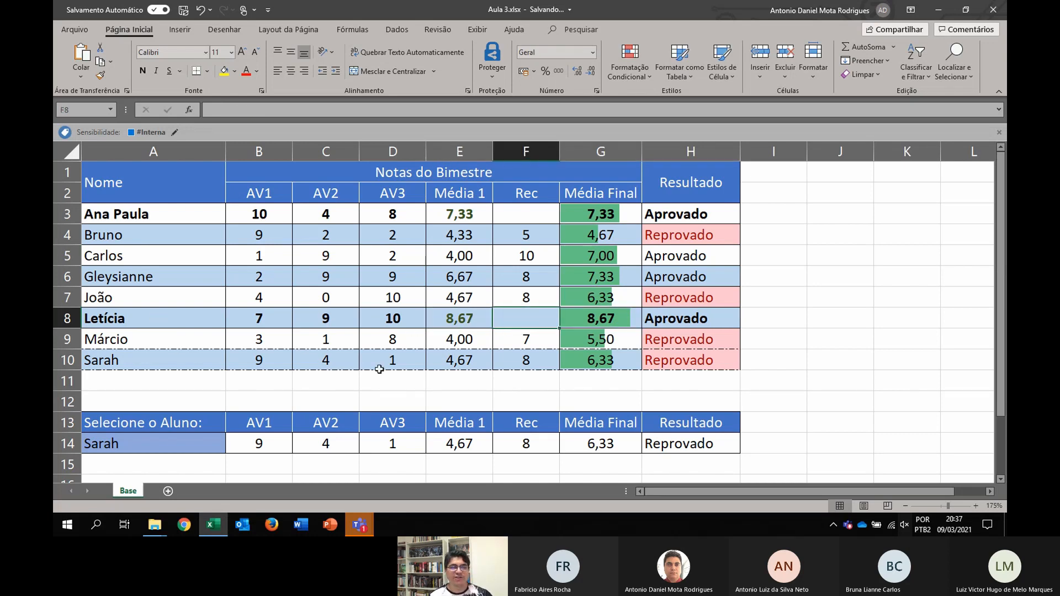
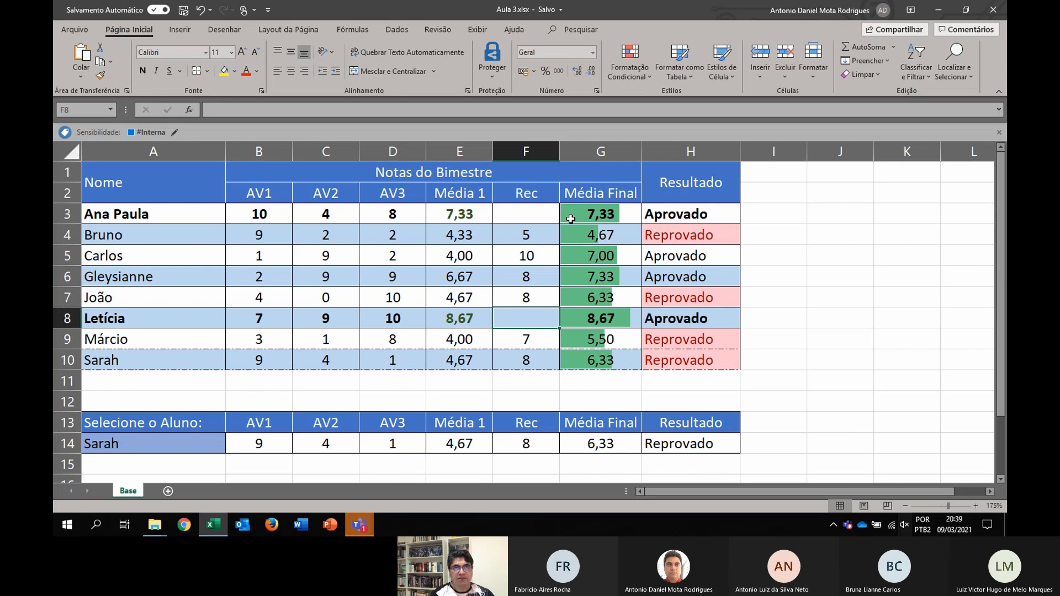
Add a new worksheet and enter the formula =2^2 in cell C3.
click(168, 491)
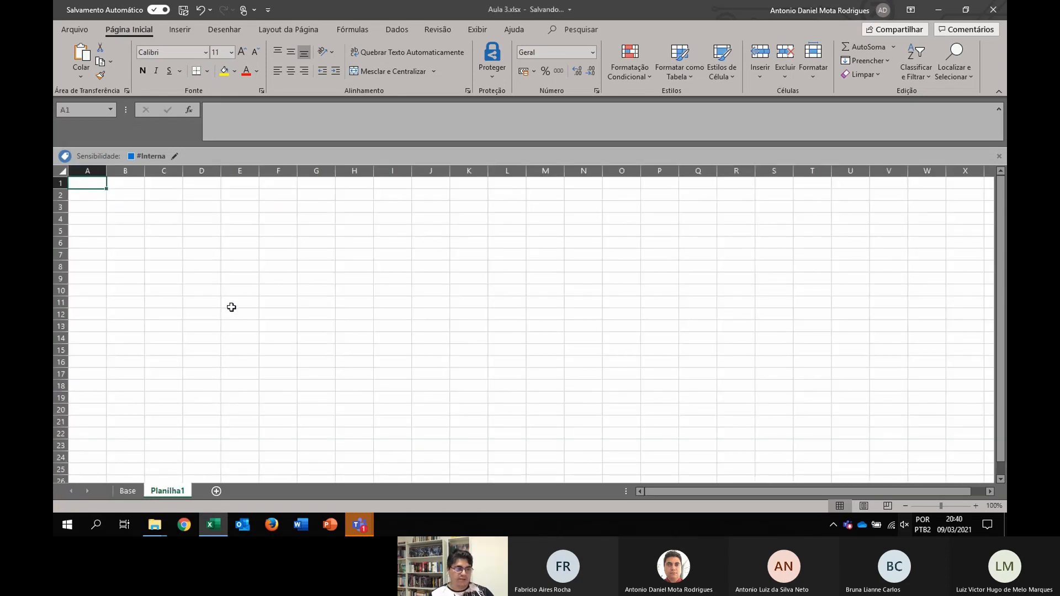
scroll(225, 308, up, 11)
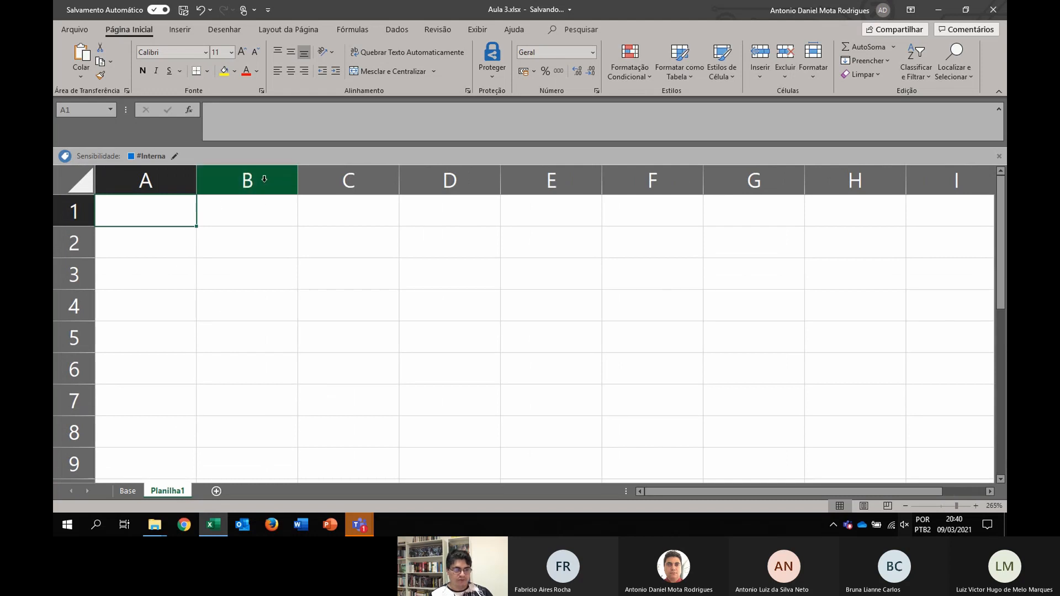
click(254, 206)
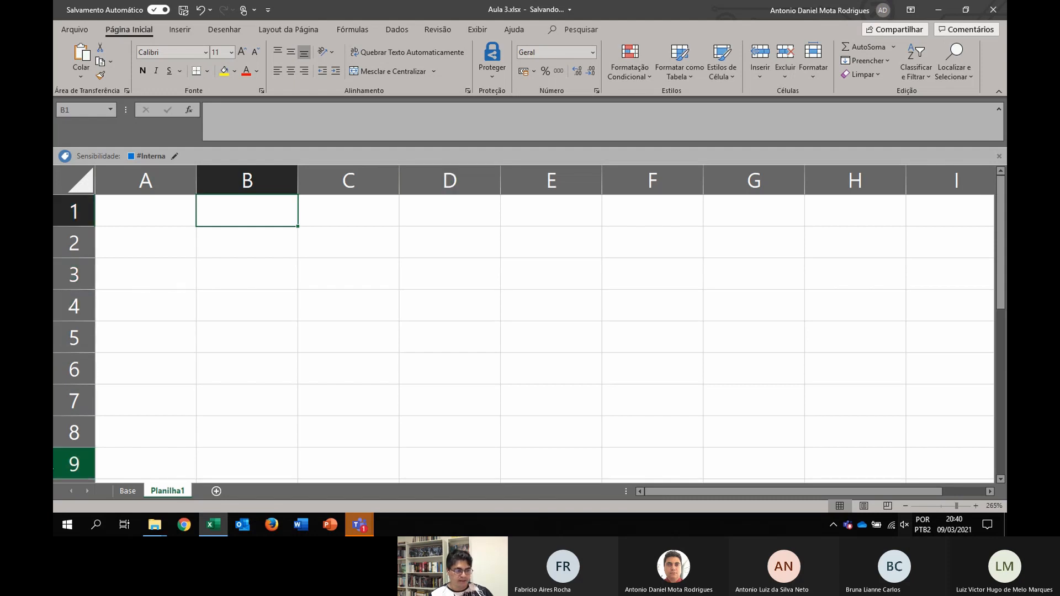
click(335, 274)
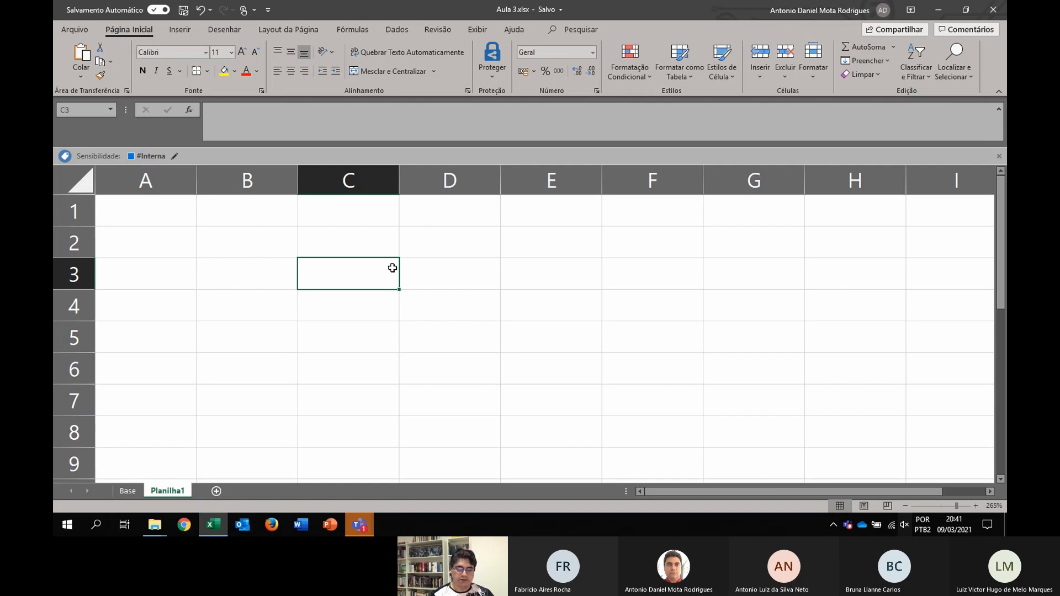
text(=)
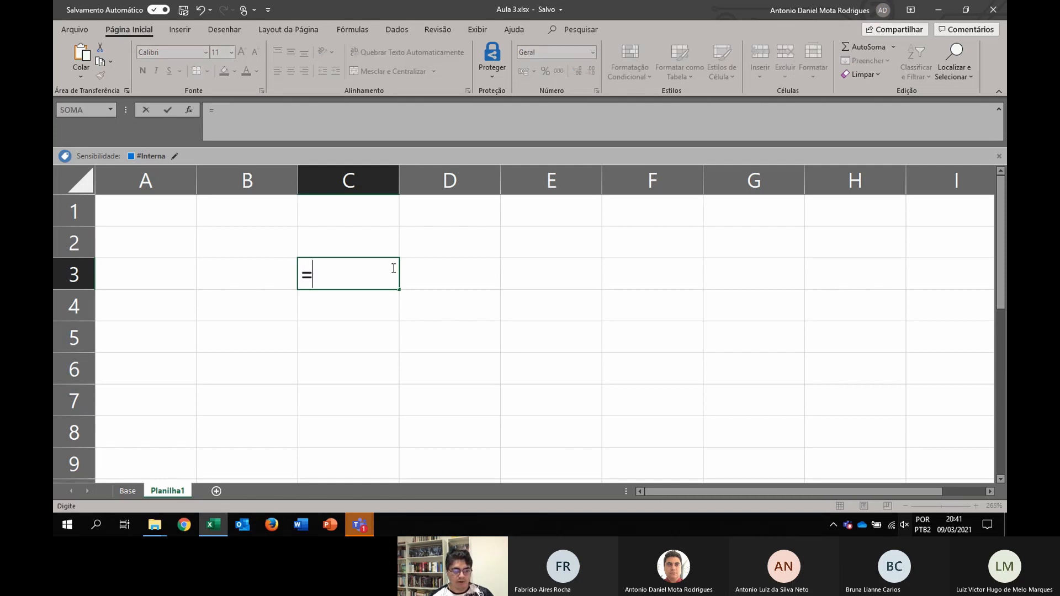
text(2^2)
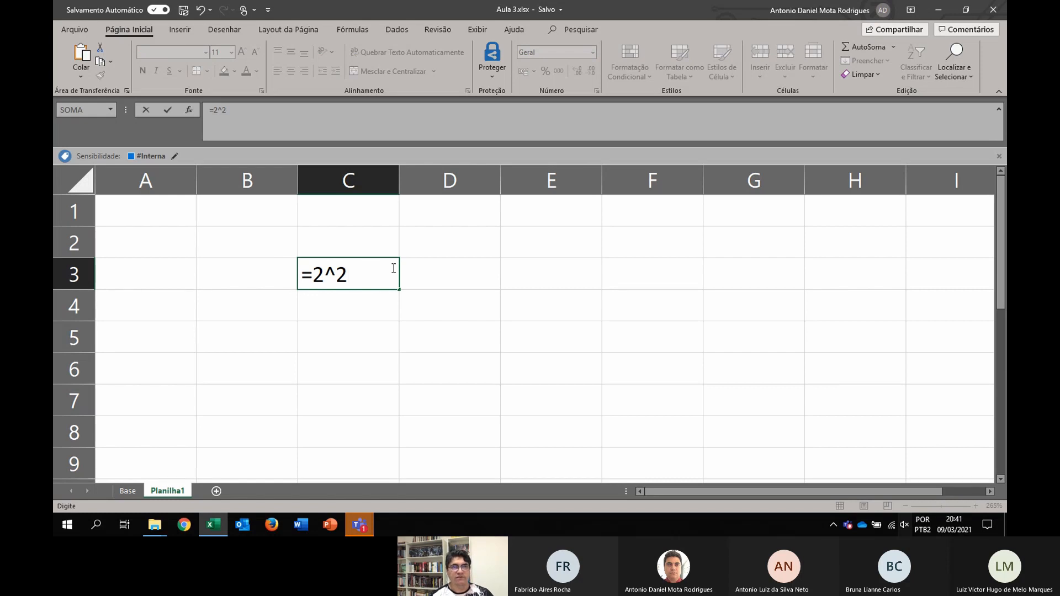
key(Return)
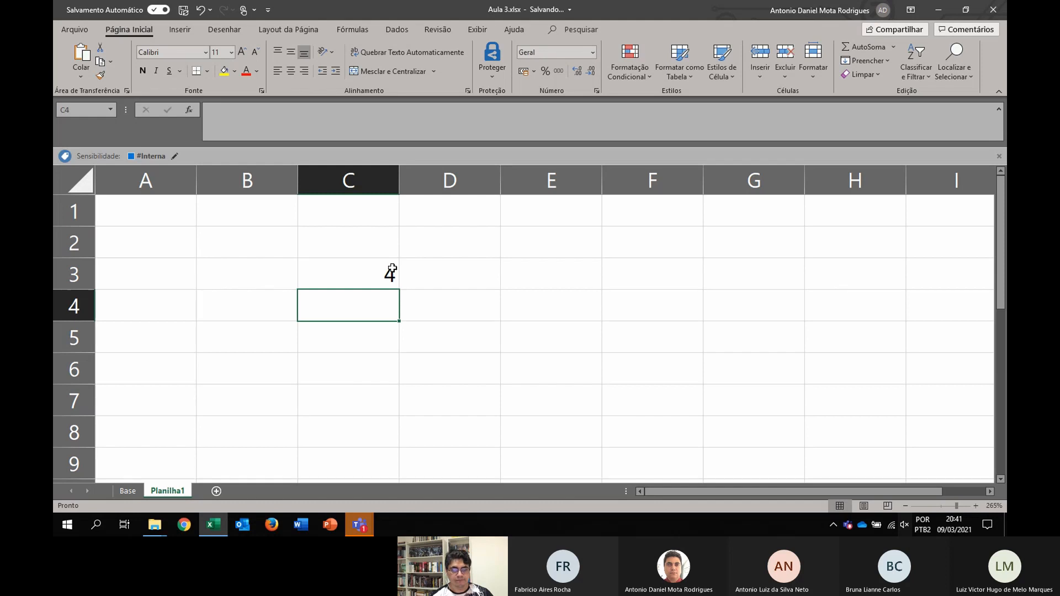
Try to replace the formula in cell C3 with a reference to cell E3 of the Base sheet, and cancel the entry.
click(392, 271)
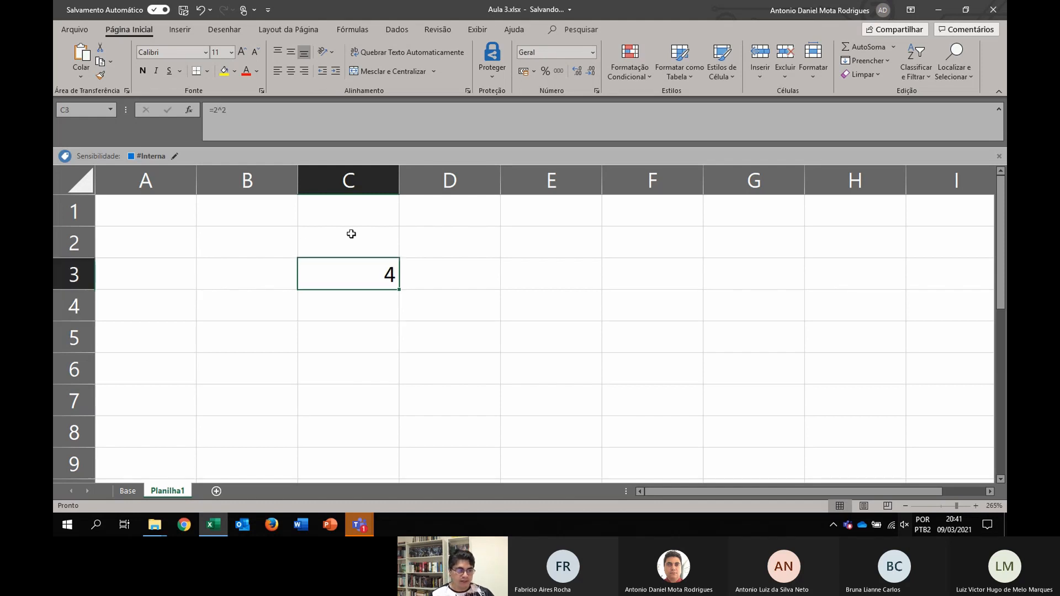
drag(212, 112, 238, 112)
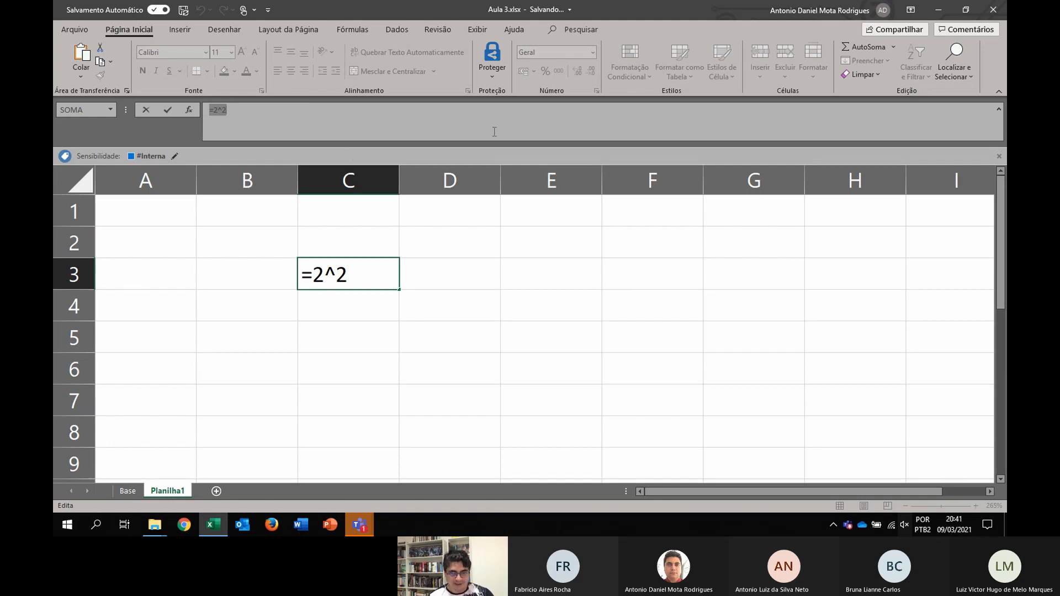
click(380, 330)
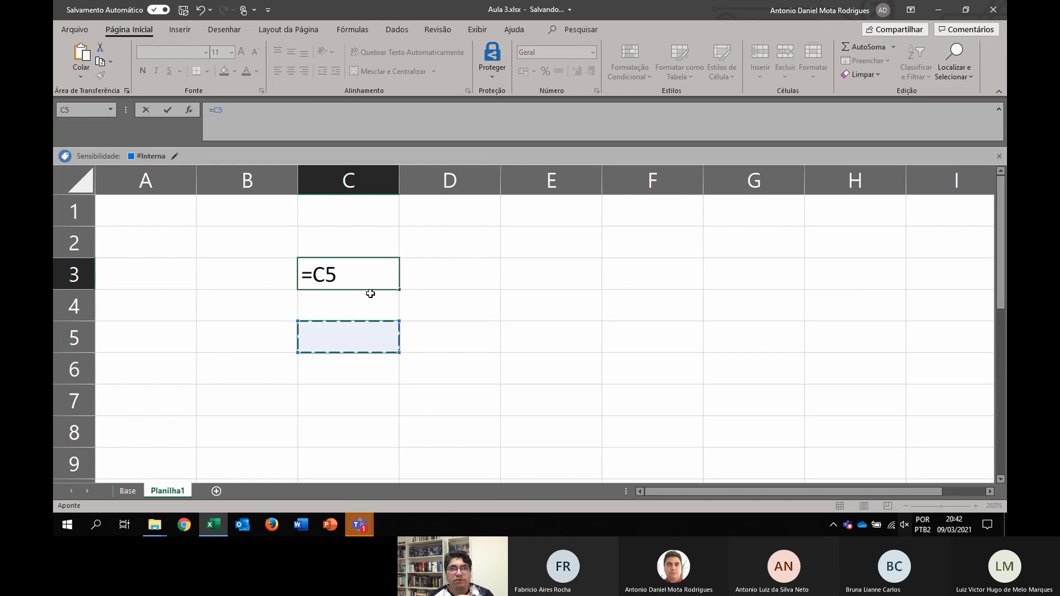
click(127, 491)
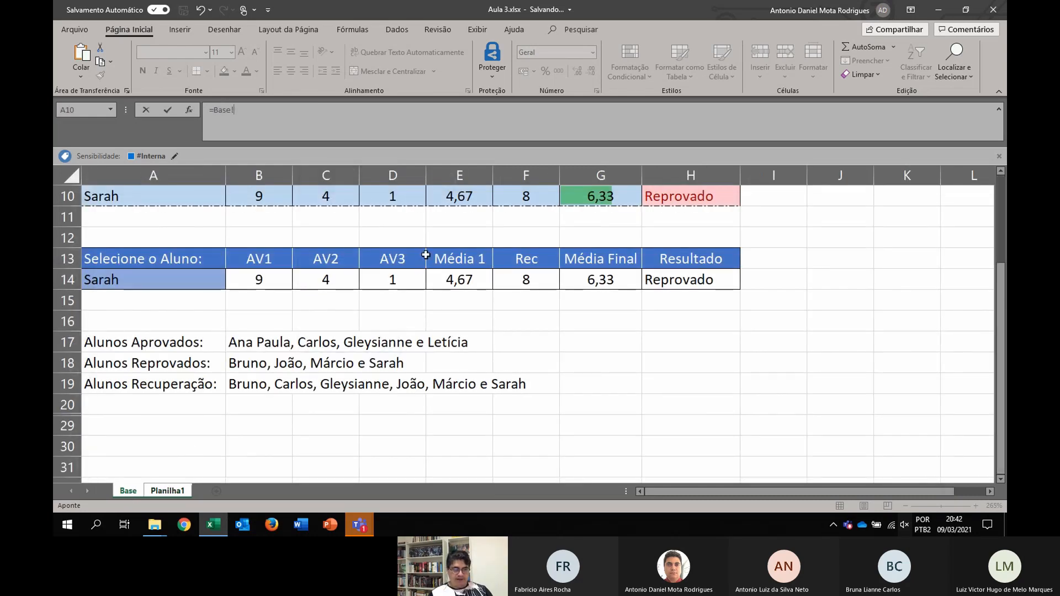
scroll(426, 255, up, 3)
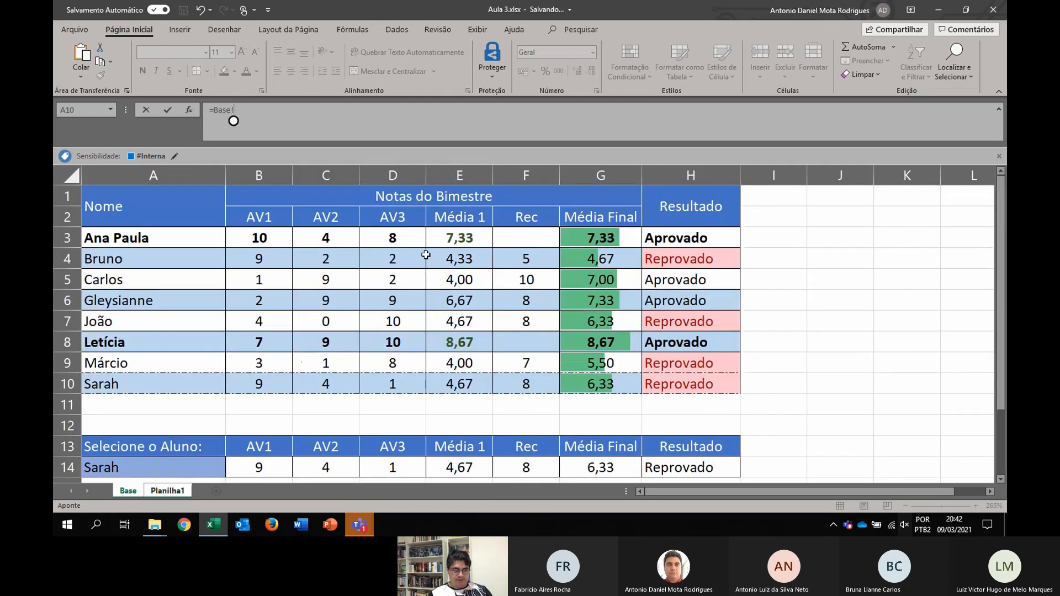
click(467, 242)
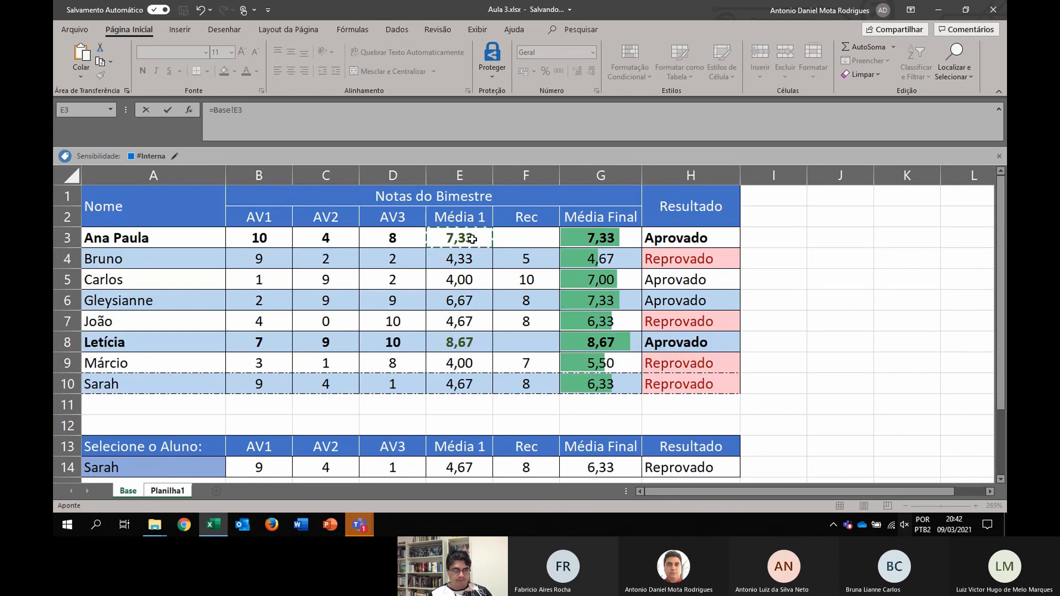
key(Escape)
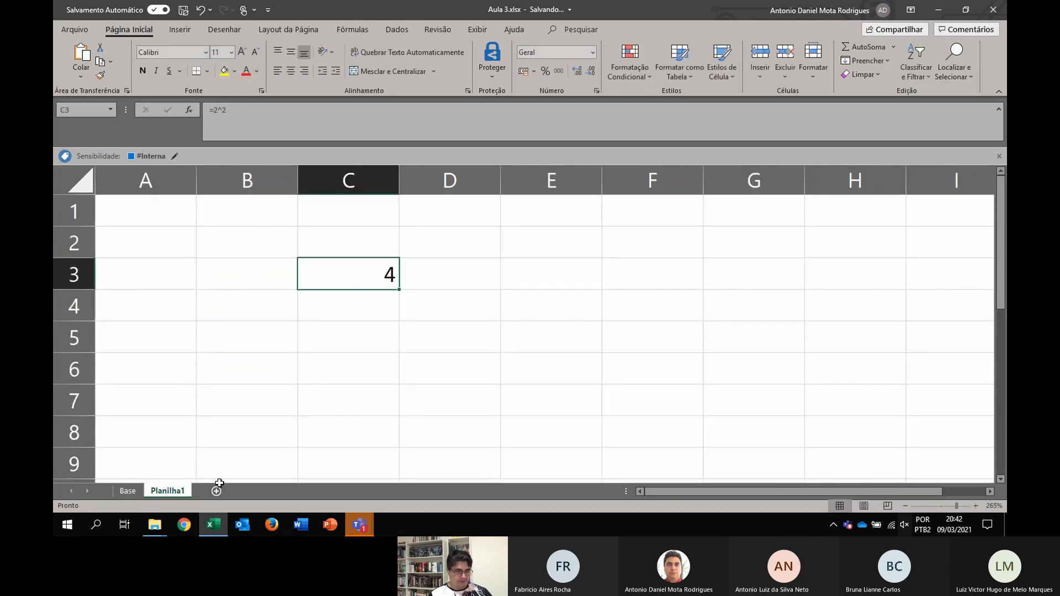
Examine the MÉDIA formula in cell E3 of the Base sheet and the cell range it references.
click(129, 491)
click(469, 241)
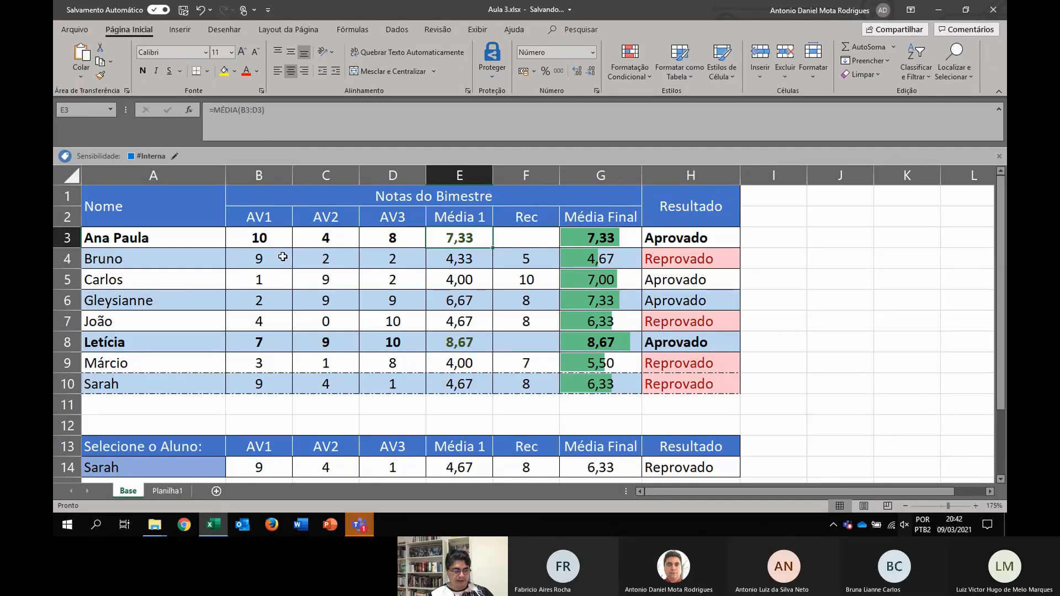
key(F2)
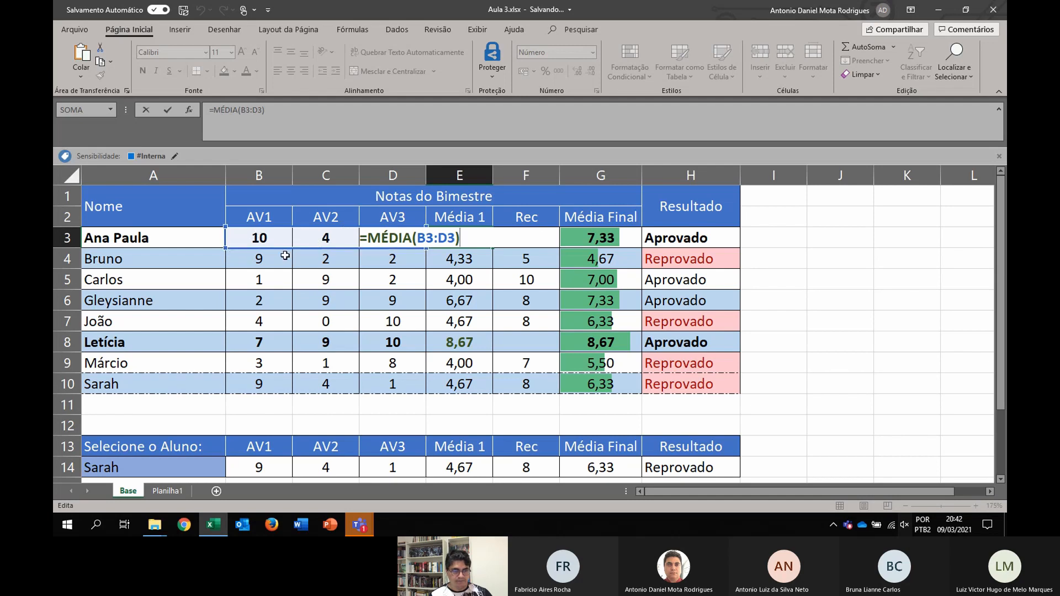
mouse_move(226, 249)
mouse_down()
mouse_move(215, 314)
mouse_move(223, 243)
mouse_up()
mouse_move(226, 248)
mouse_down()
mouse_move(293, 238)
mouse_move(241, 243)
mouse_up()
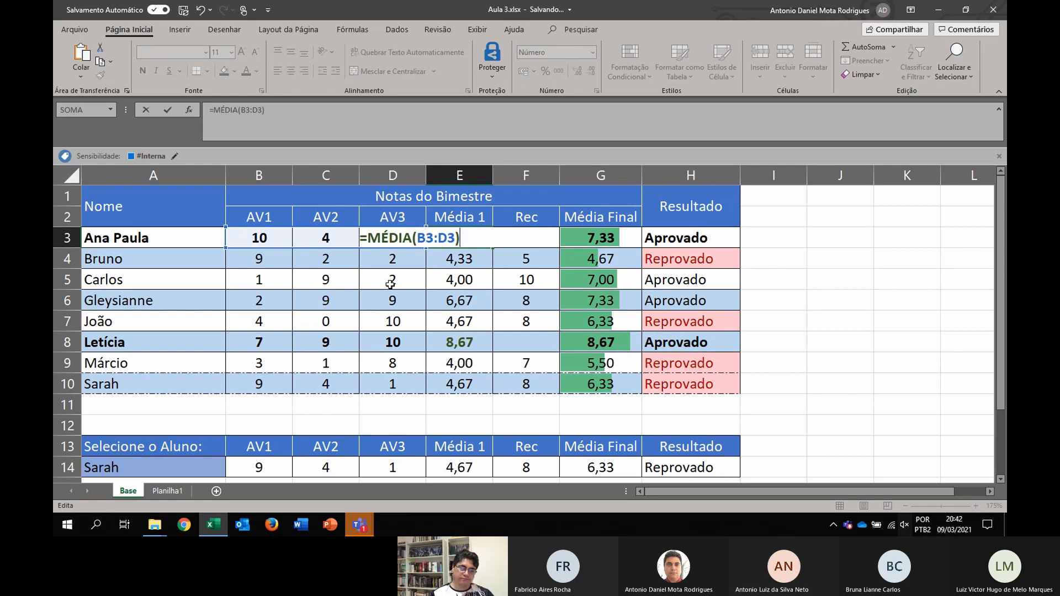
key(Return)
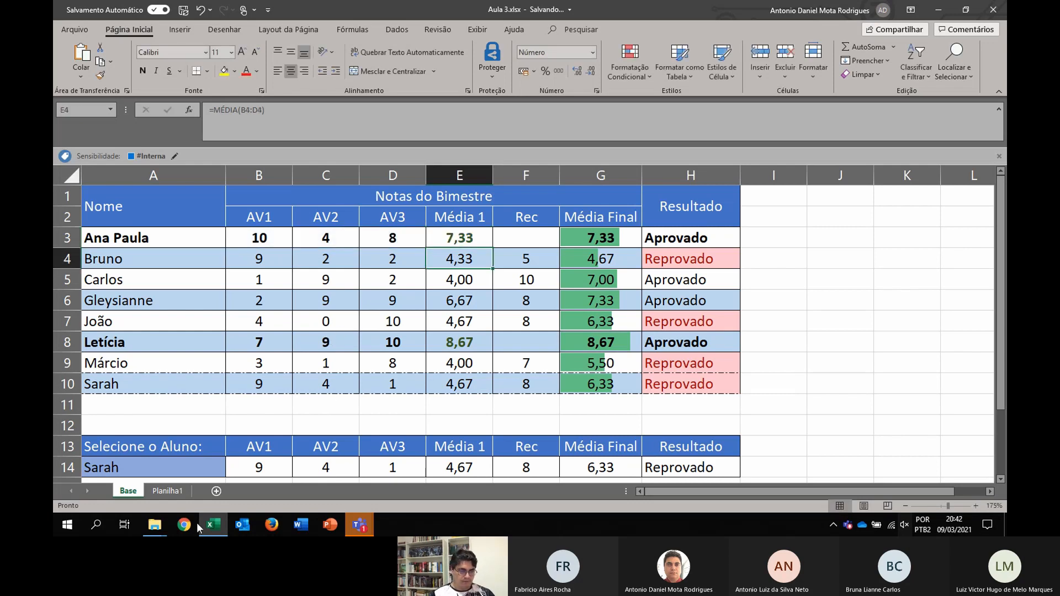
Review the function categories offered for cell C3 of Planilha1 when inserting a function, and cancel without inserting one.
click(171, 490)
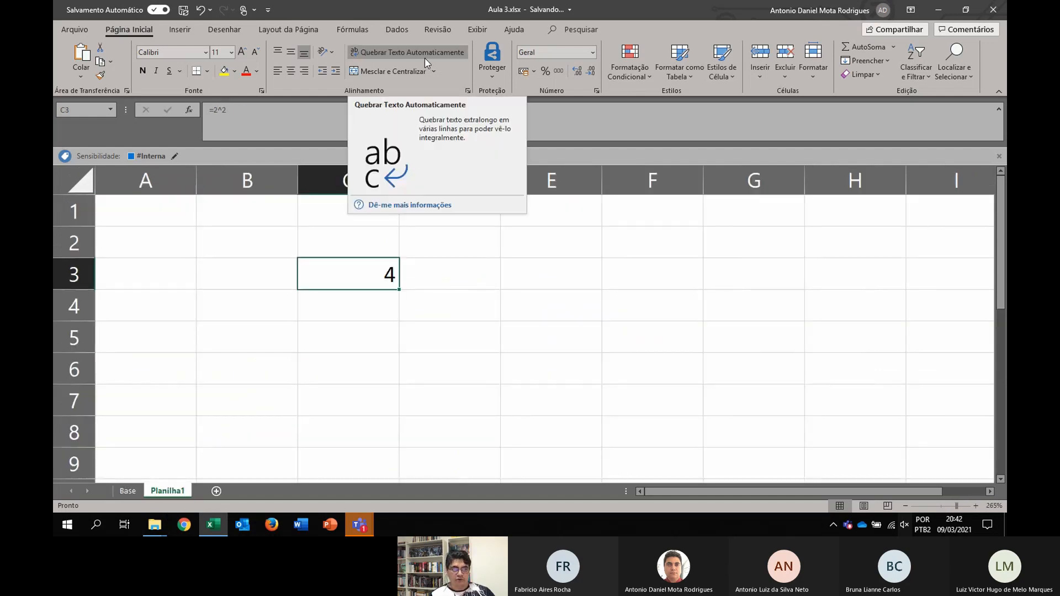
click(190, 110)
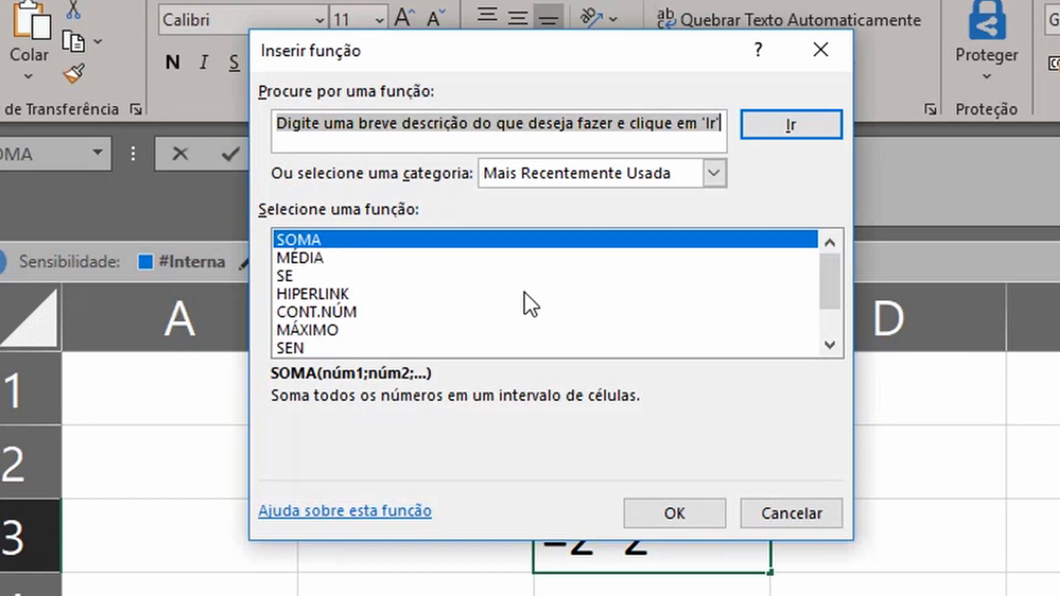
click(720, 177)
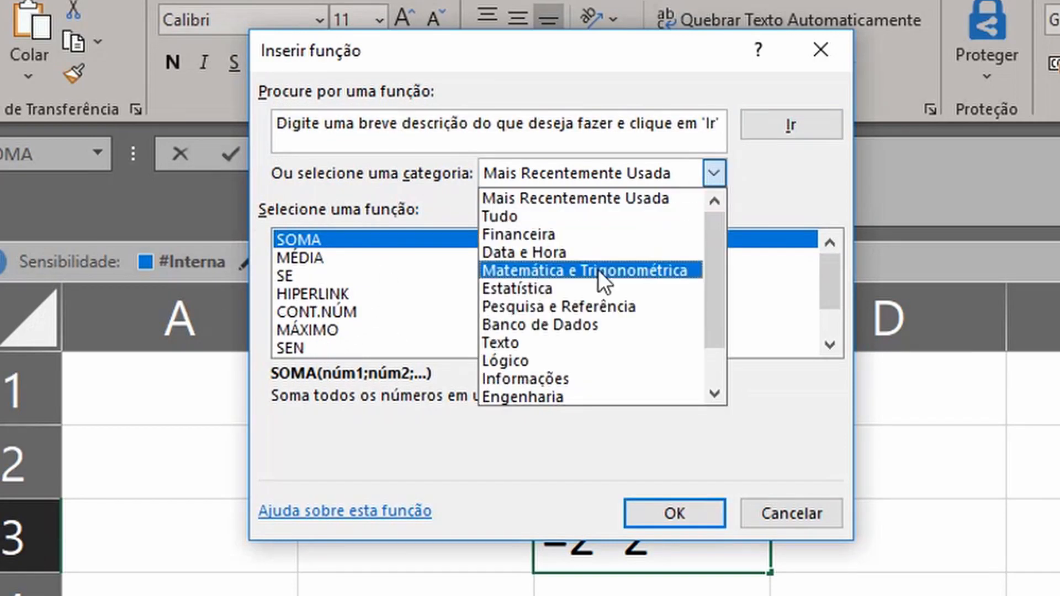
drag(712, 245, 721, 222)
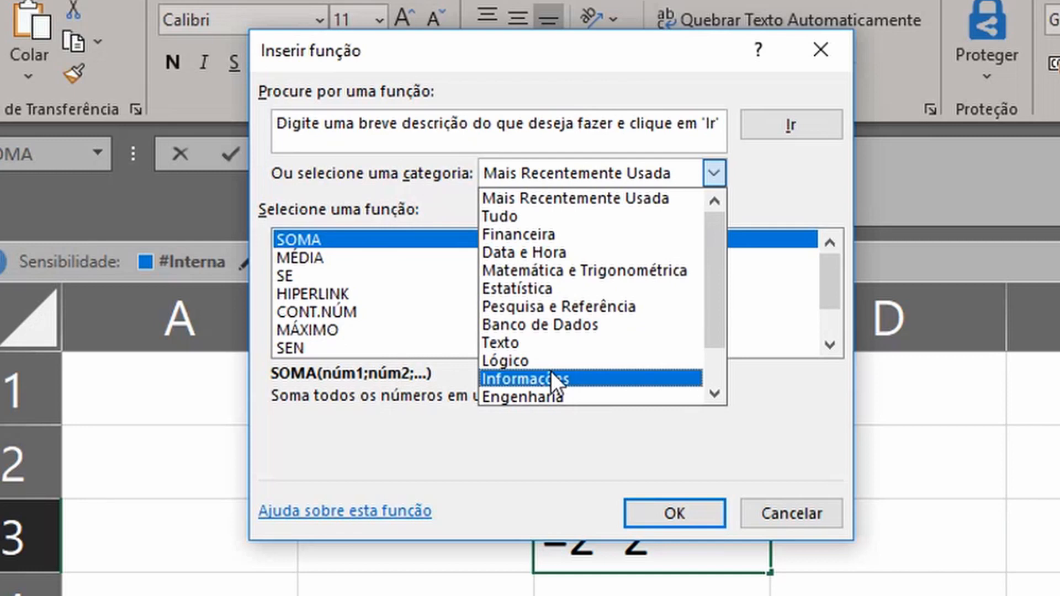
click(783, 520)
click(783, 520)
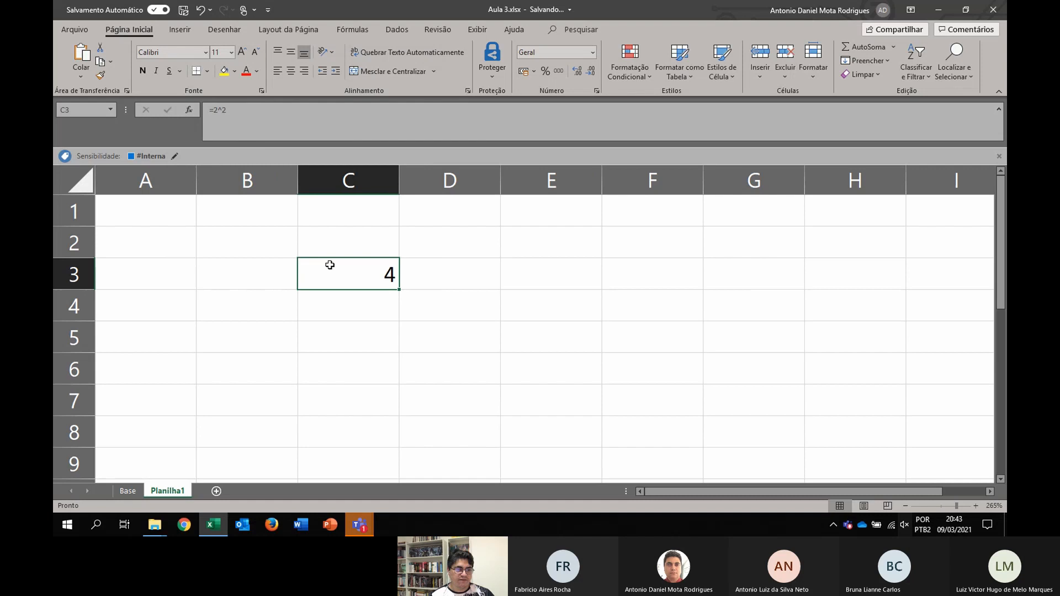
Find SOMA among the math and trigonometry functions, view its arguments for cell C3, and cancel the insertion.
click(356, 31)
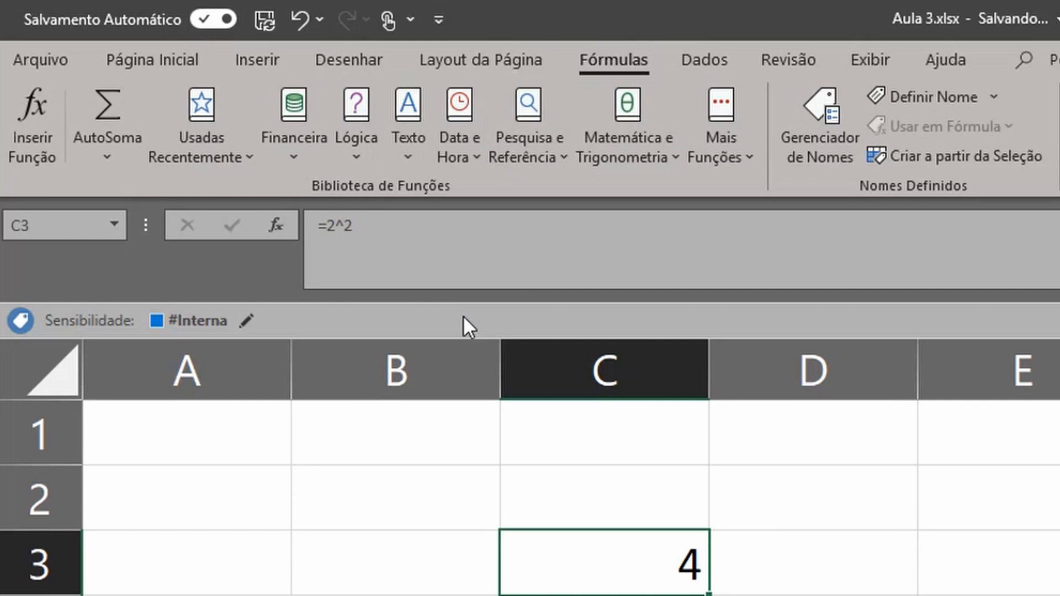
click(651, 146)
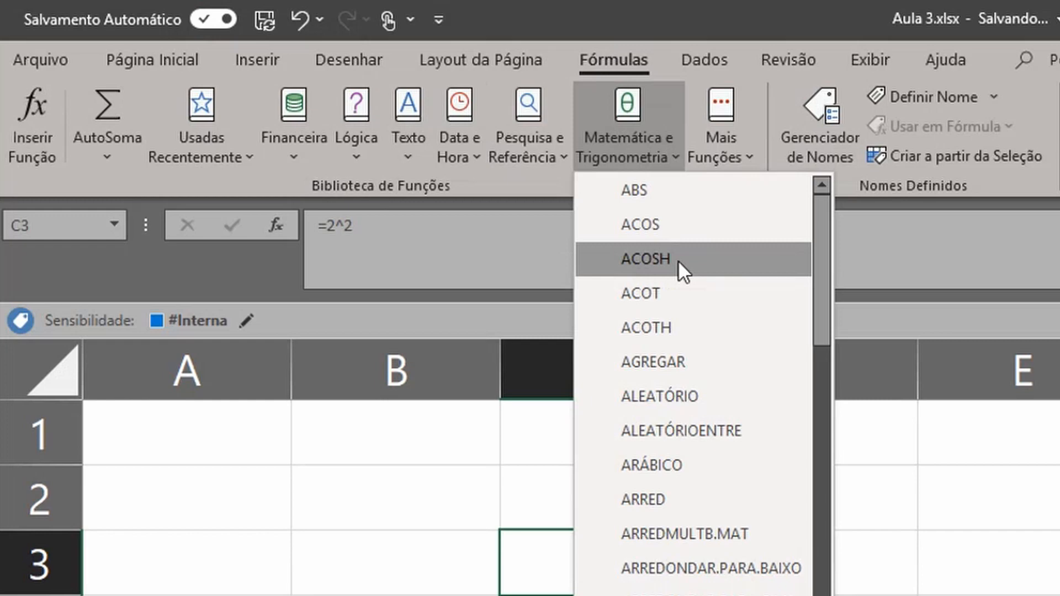
scroll(679, 386, down, 3)
scroll(679, 408, down, 8)
scroll(674, 408, down, 1)
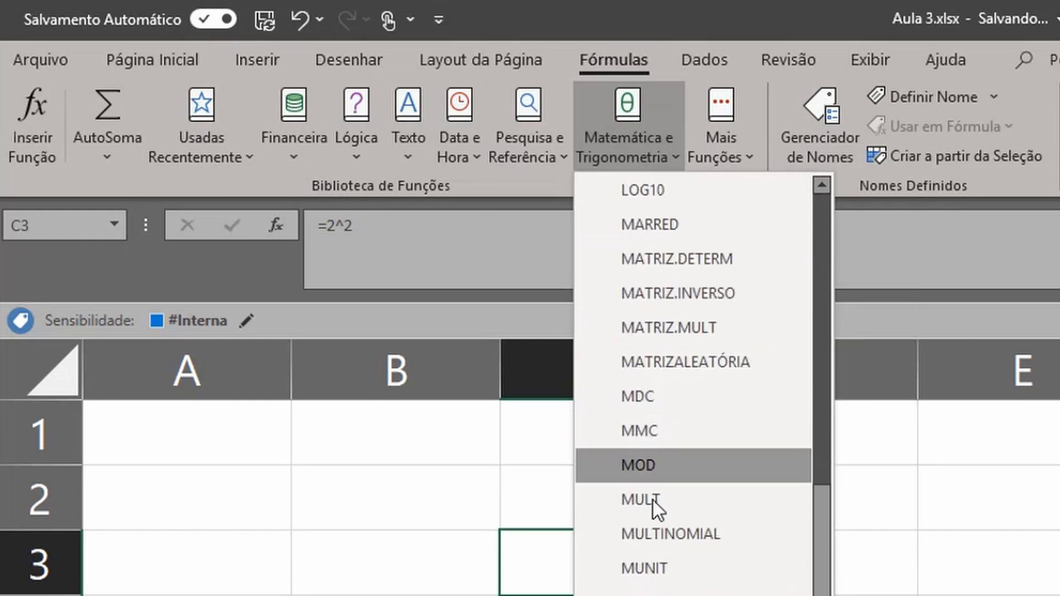
scroll(672, 584, down, 1)
scroll(677, 579, down, 6)
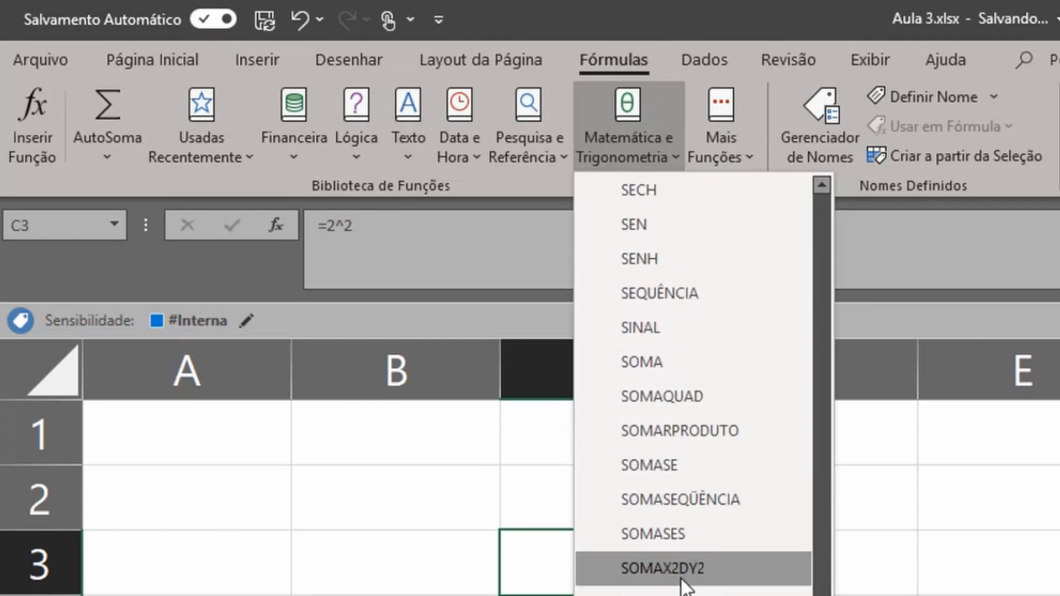
click(667, 362)
drag(389, 150, 757, 502)
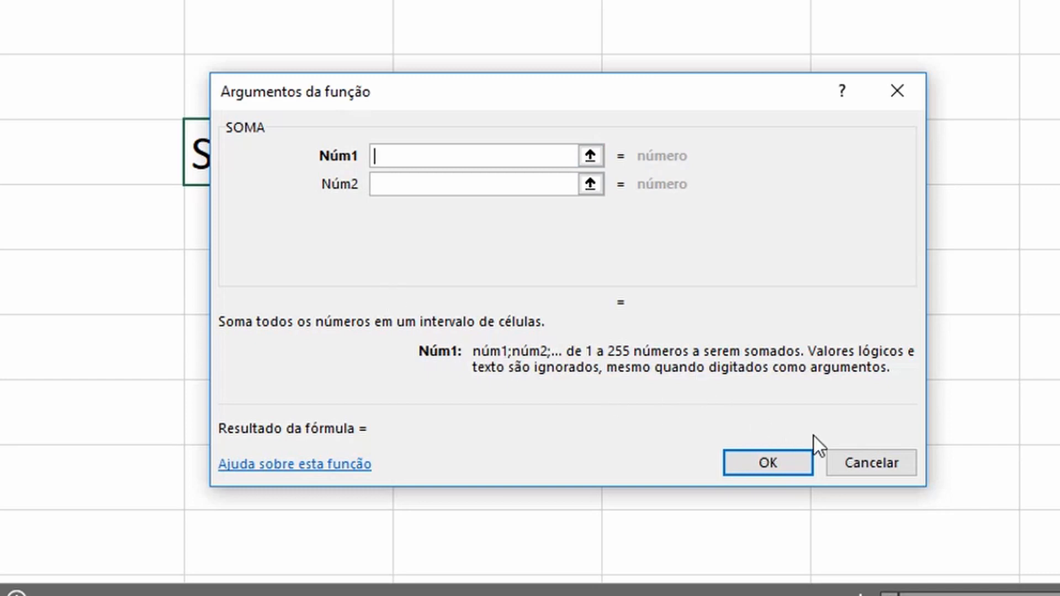
click(876, 464)
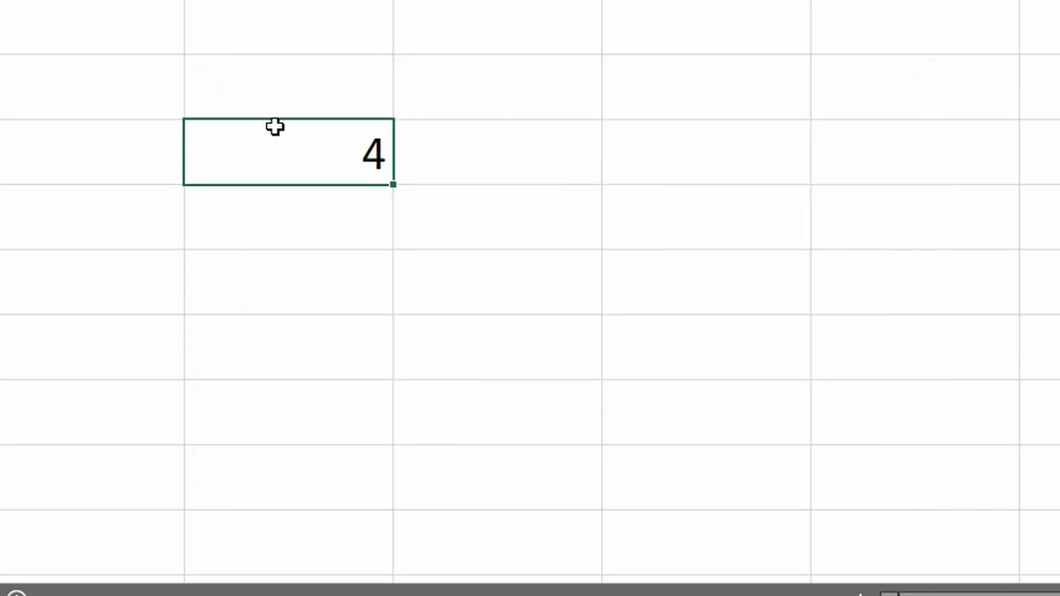
Enter the formula =SOMA(2;2;2) in cell C3, choosing SOMA from the suggested functions.
text(=)
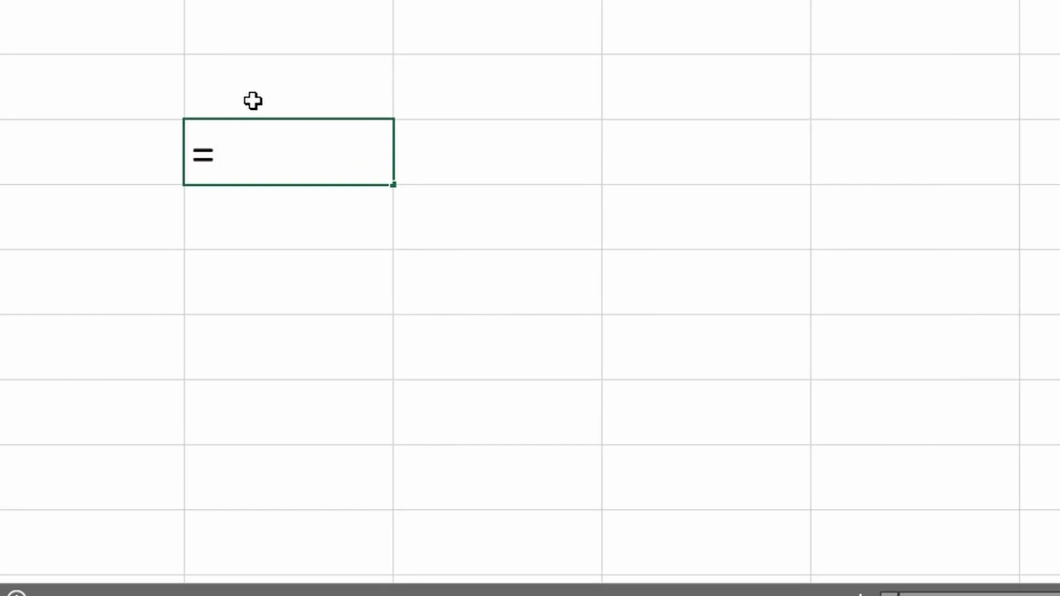
text(soma)
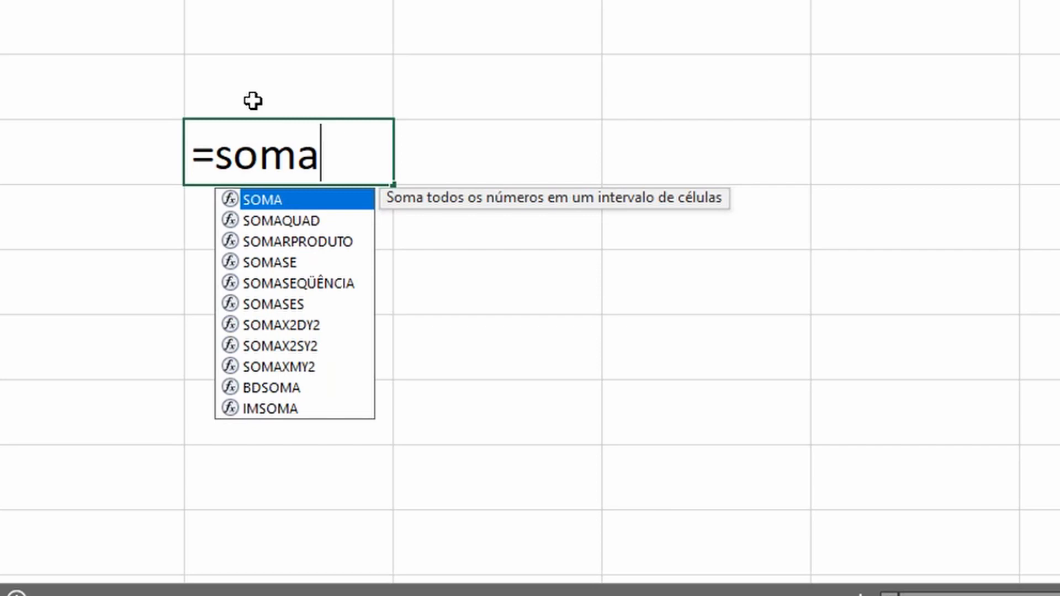
key(Down)
key(Down)
key(Down)
key(Up)
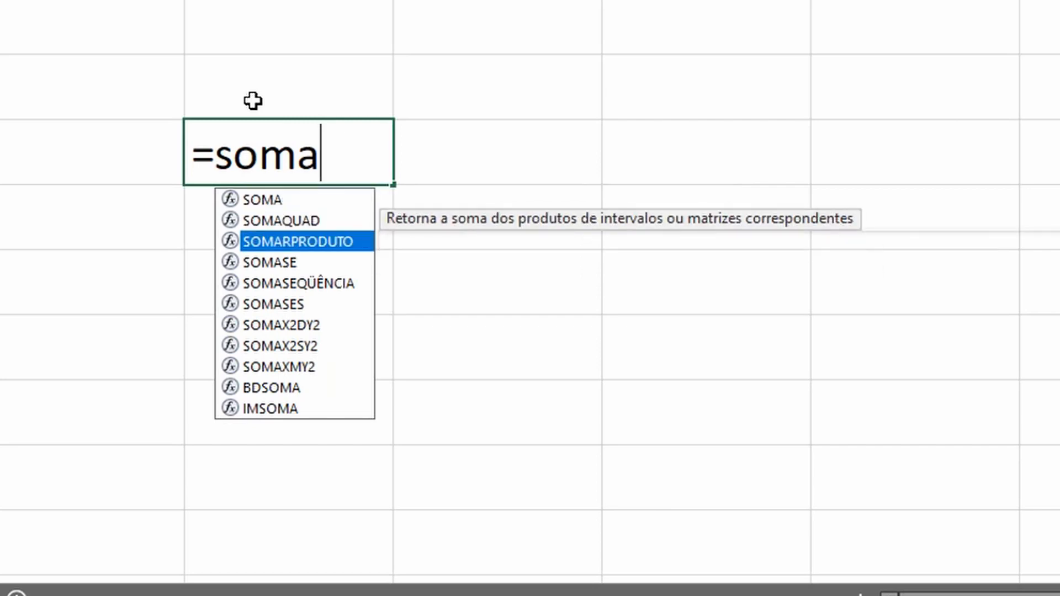
key(Up)
key(Up)
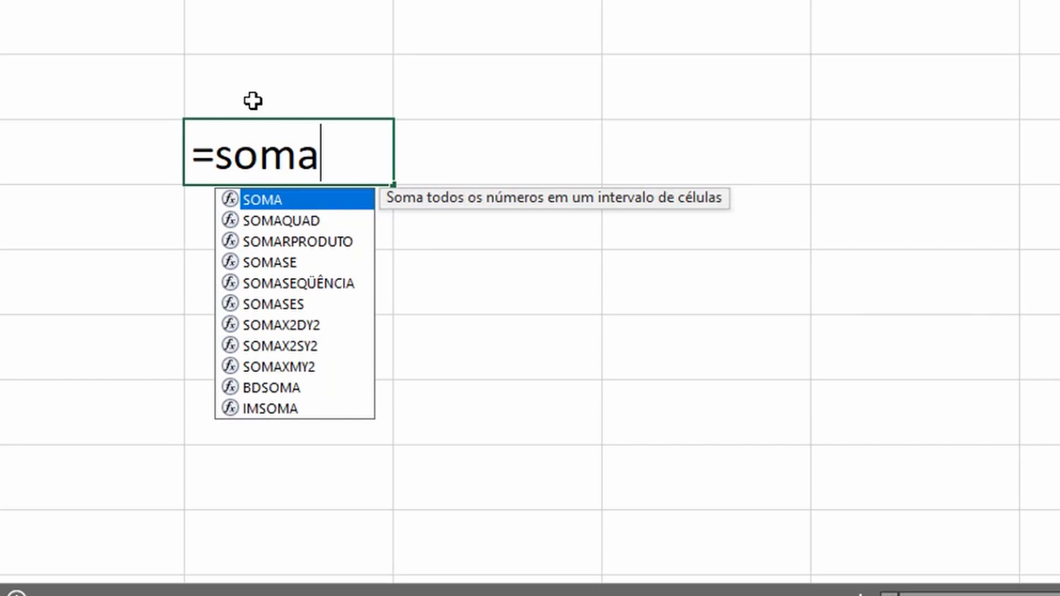
key(Tab)
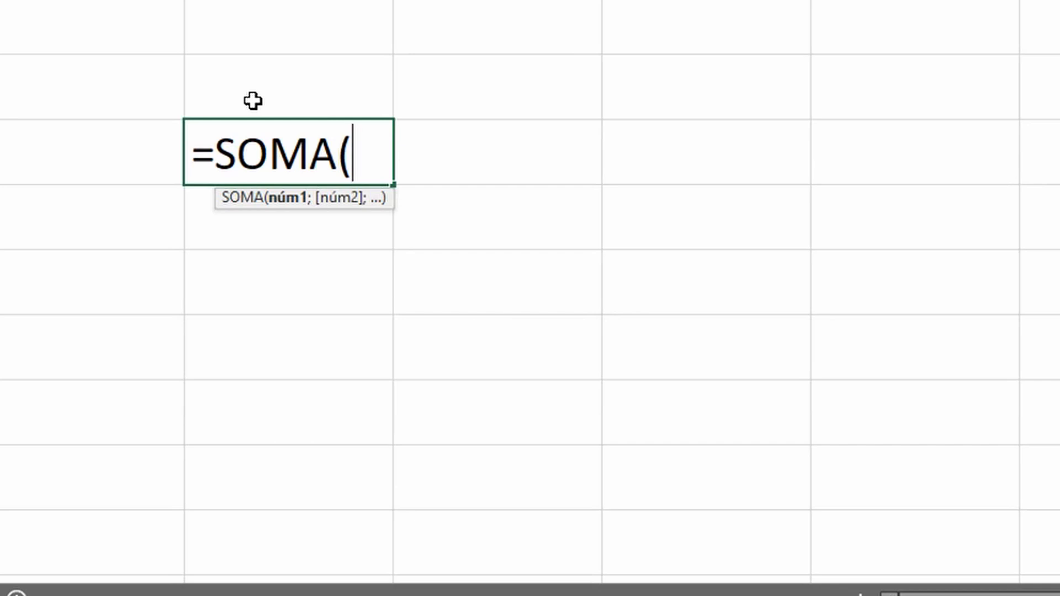
text(2;2;2)
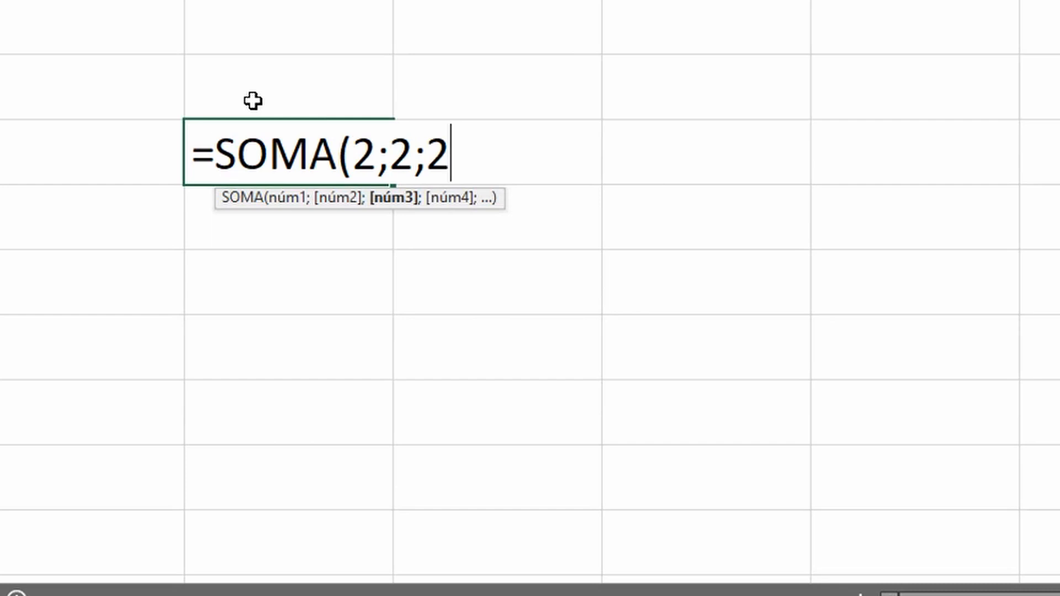
text())
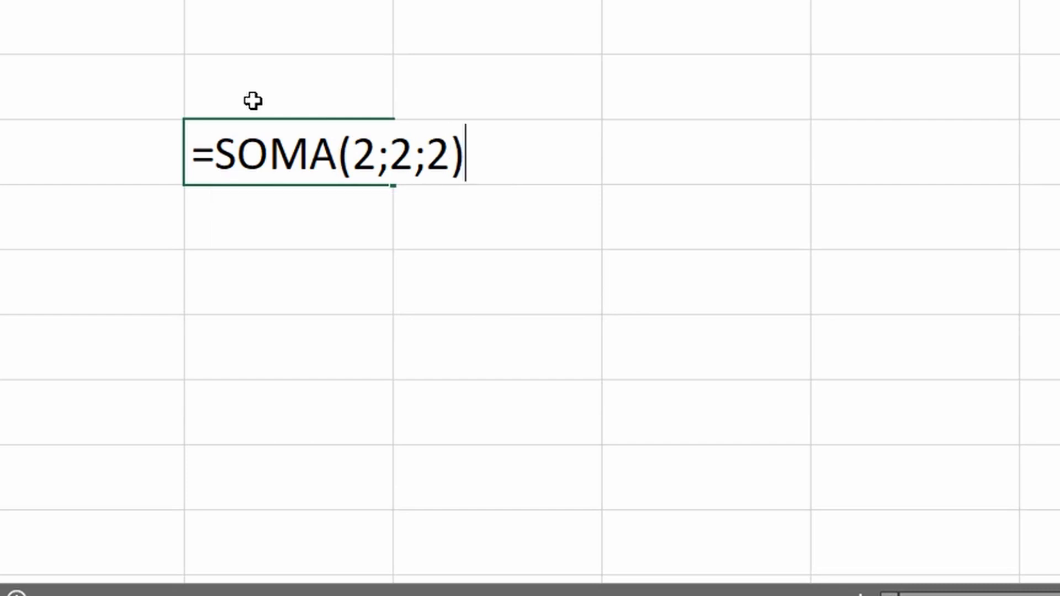
key(Return)
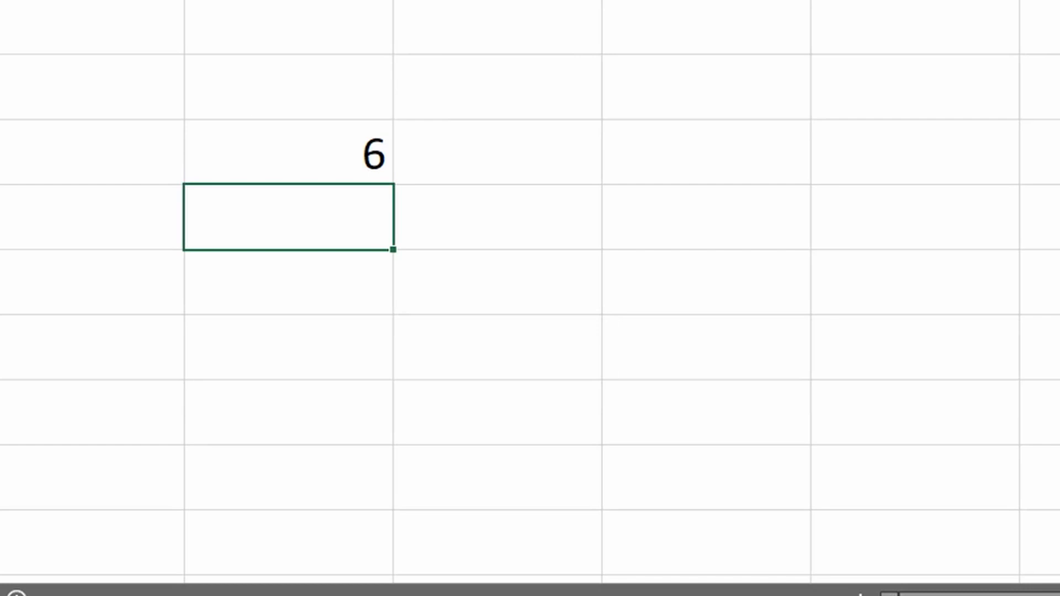
Start a TAXA formula in cell C4 and open its function arguments dialog.
key(F2)
text(=taxa)
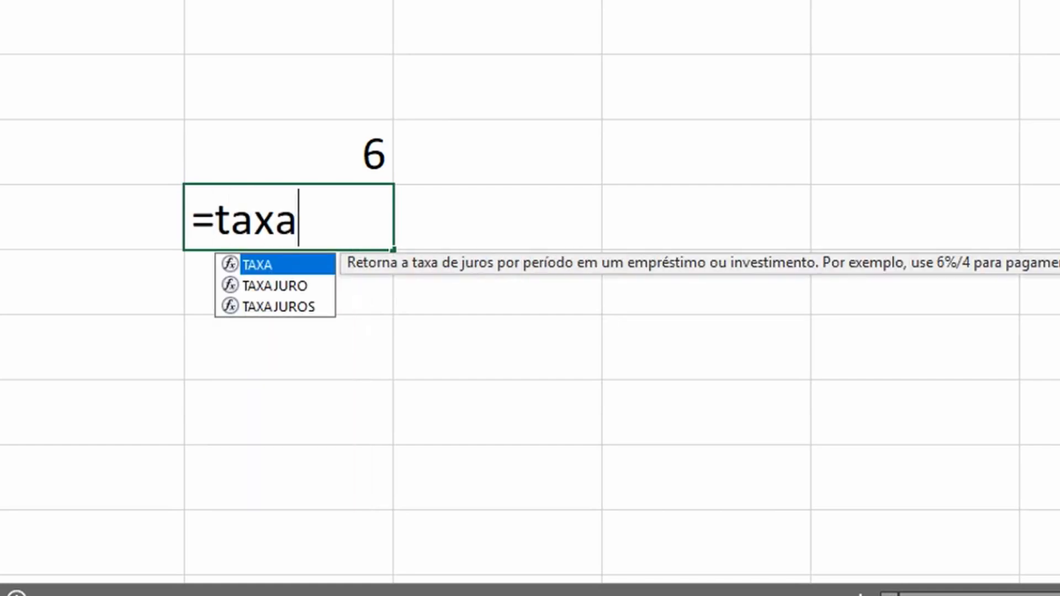
key(Tab)
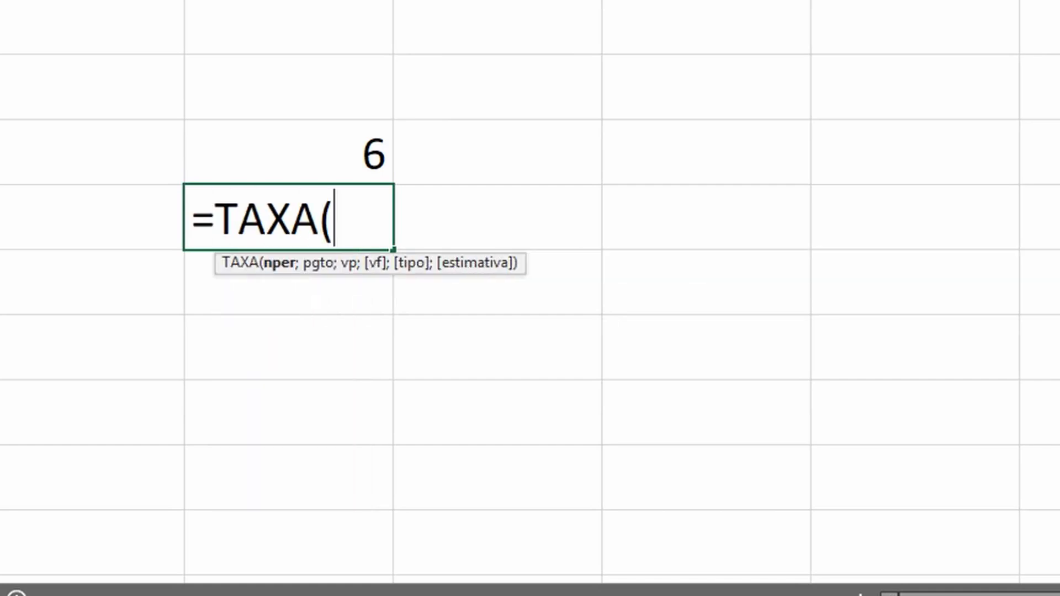
key(ctrl+a)
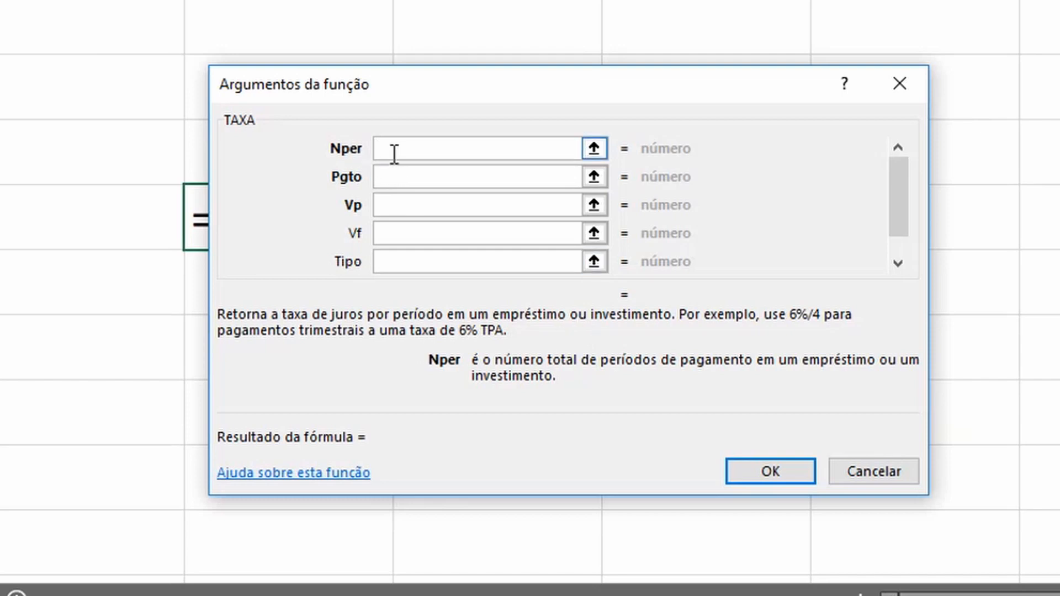
Examine the descriptions of TAXA's Pgto, Vp, Vf, Tipo and Nper arguments.
click(390, 175)
click(402, 207)
click(397, 235)
click(403, 264)
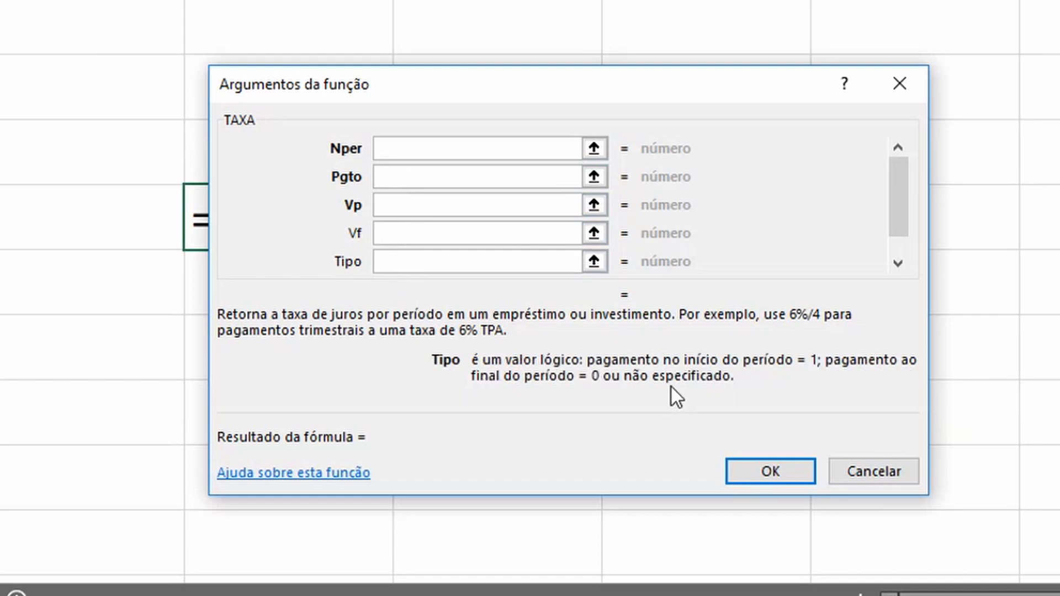
click(406, 147)
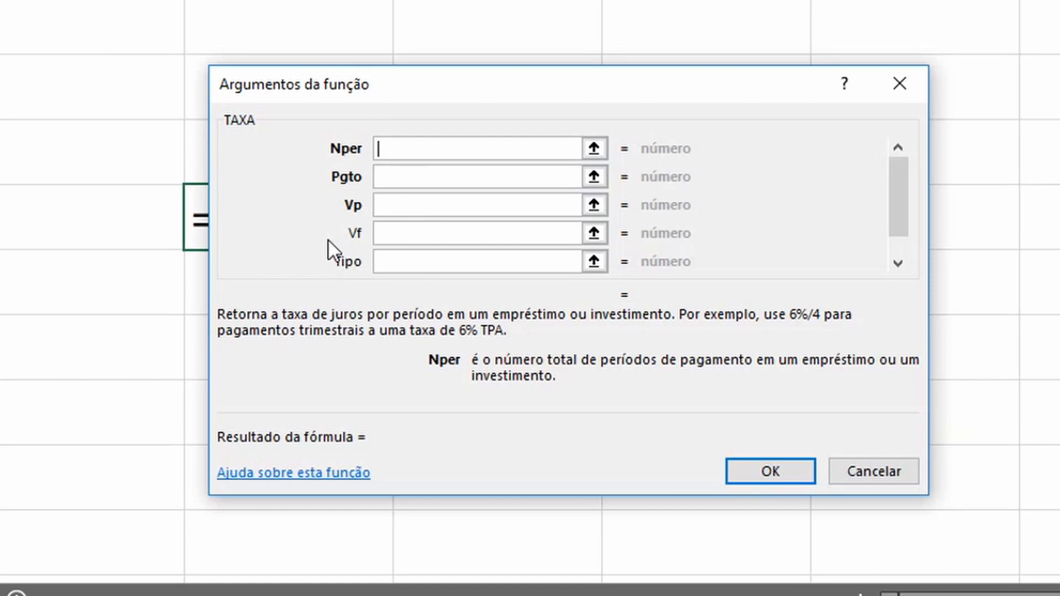
Fill in TAXA's arguments with Nper 36, Pgto 360 and Vp -6000, leaving Vf and Tipo empty.
text(36)
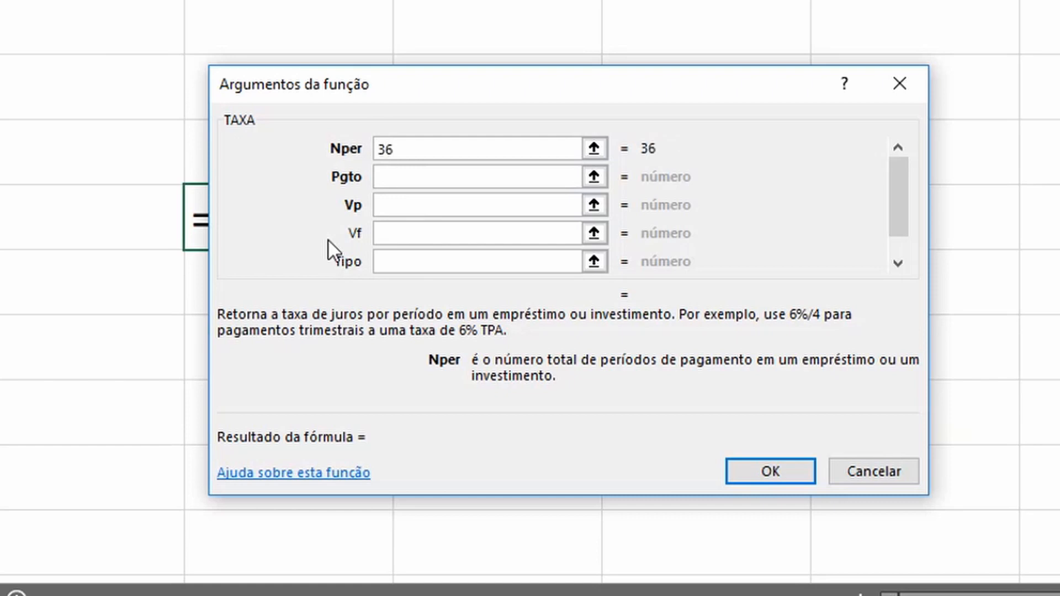
click(393, 175)
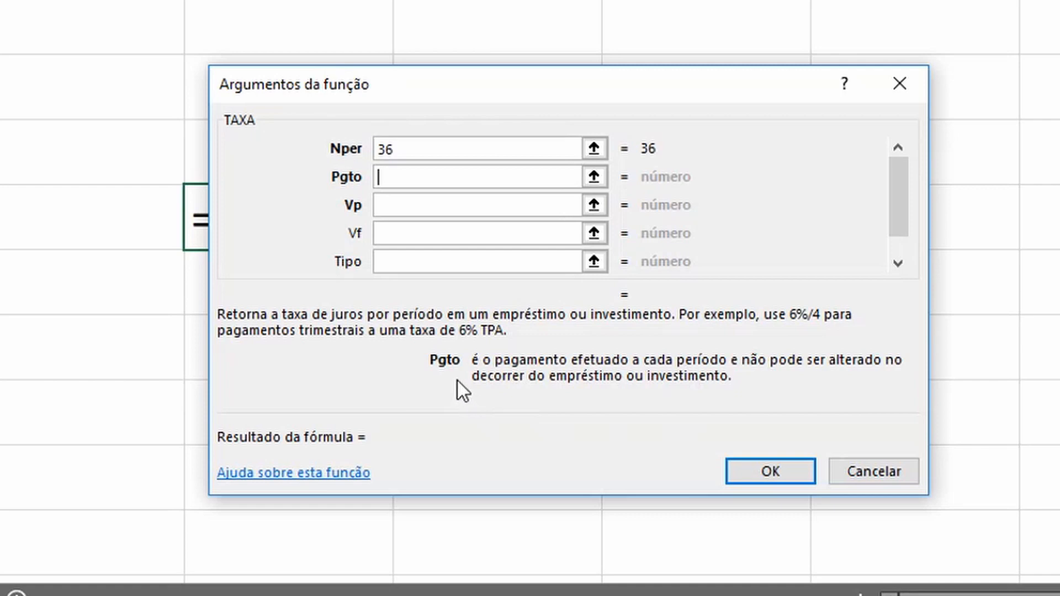
text(360)
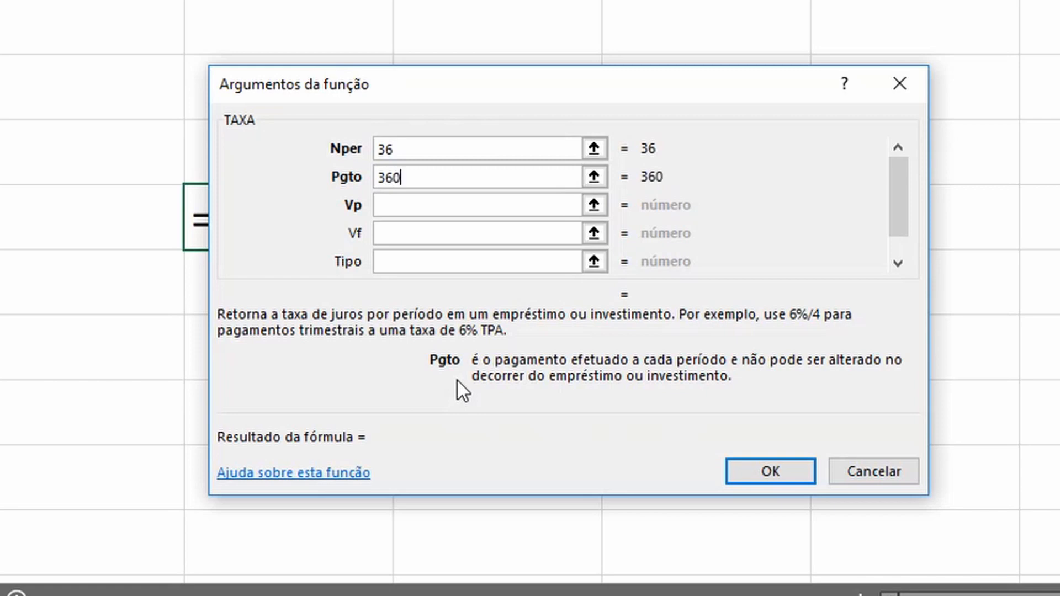
click(399, 206)
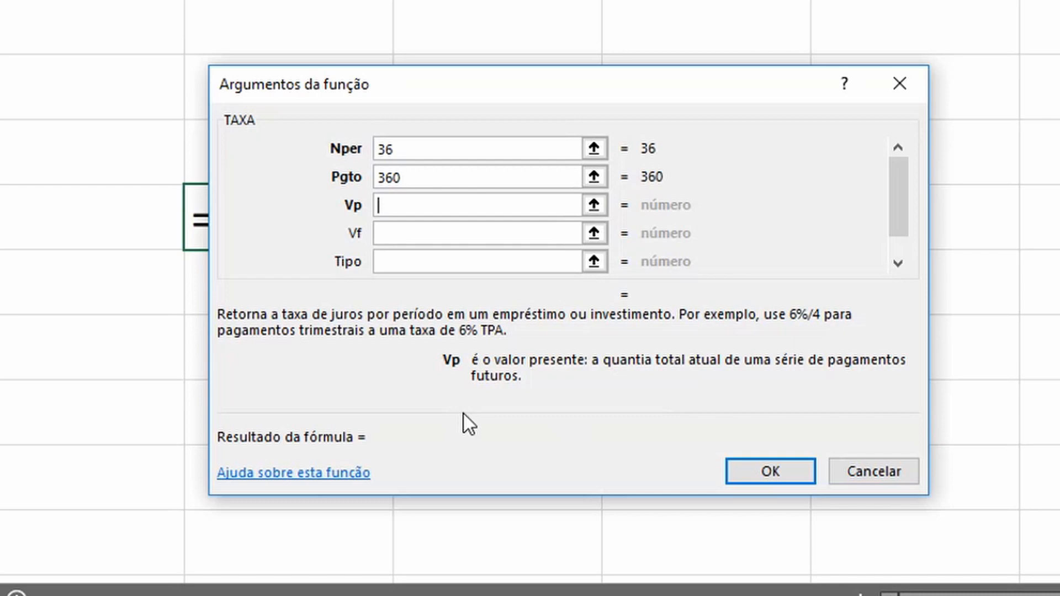
text(-6000)
key(Tab)
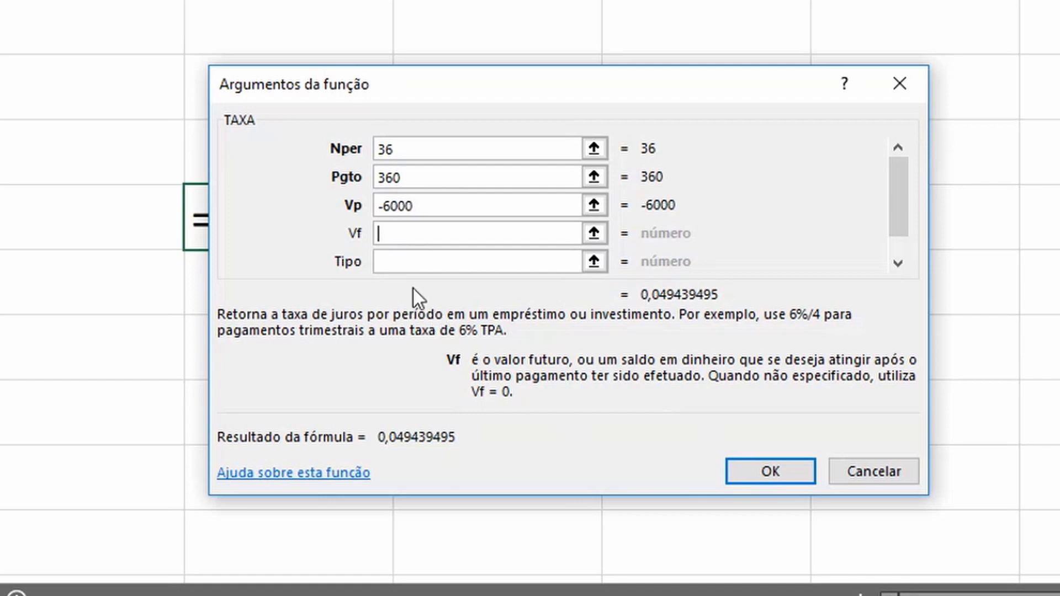
click(391, 266)
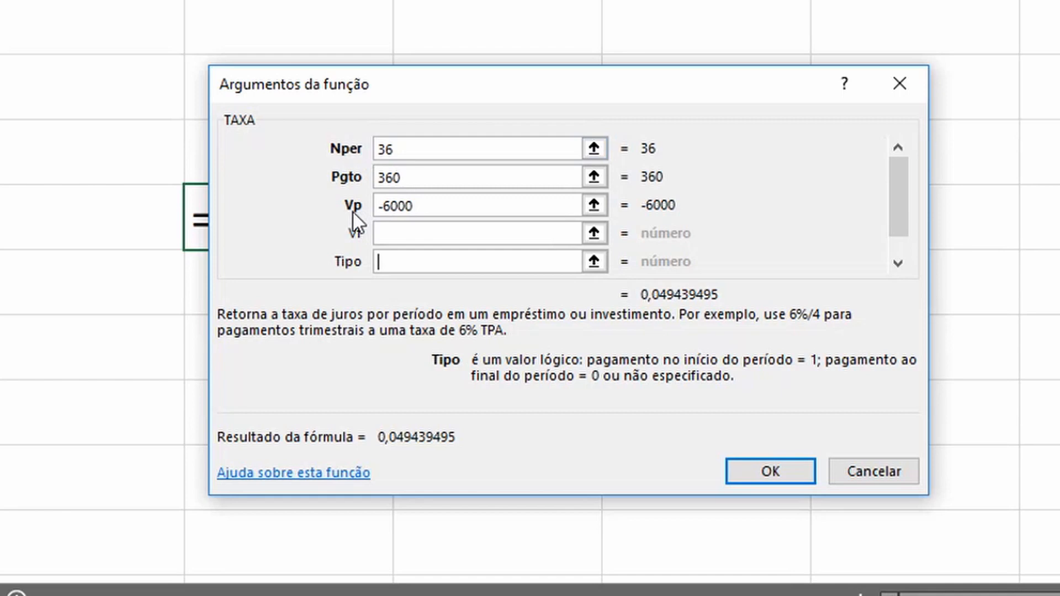
click(393, 236)
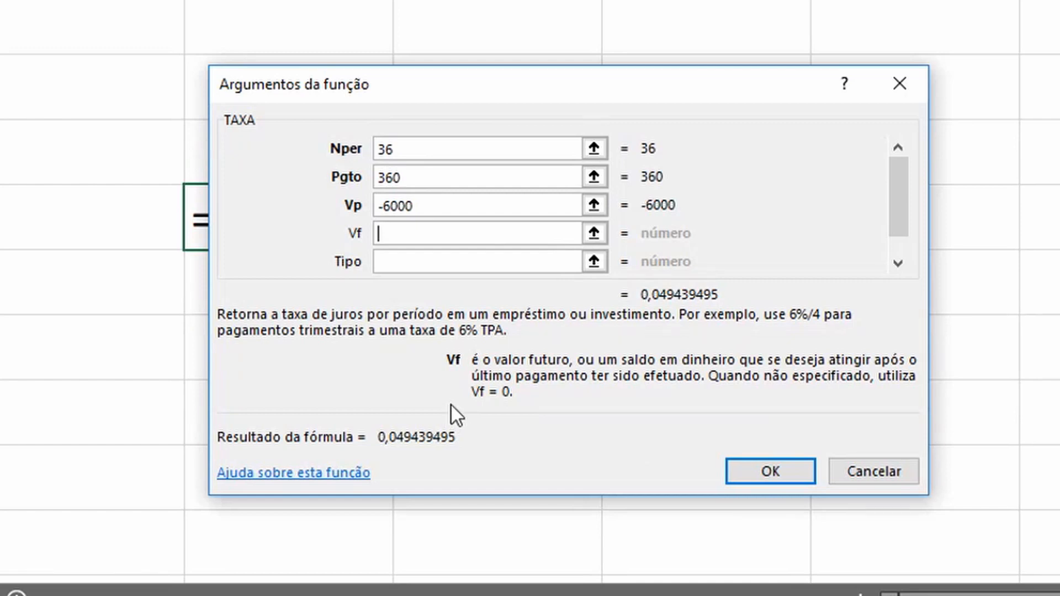
click(429, 260)
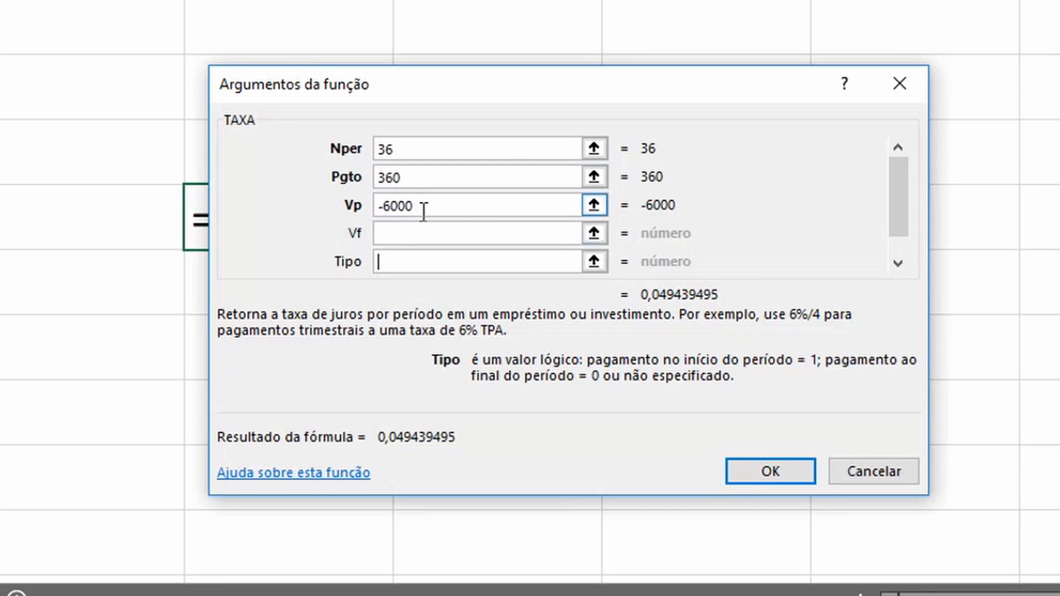
Change TAXA's arguments to Vp 6000 and Pgto -360, and insert the function in cell C4.
click(386, 214)
key(BackSpace)
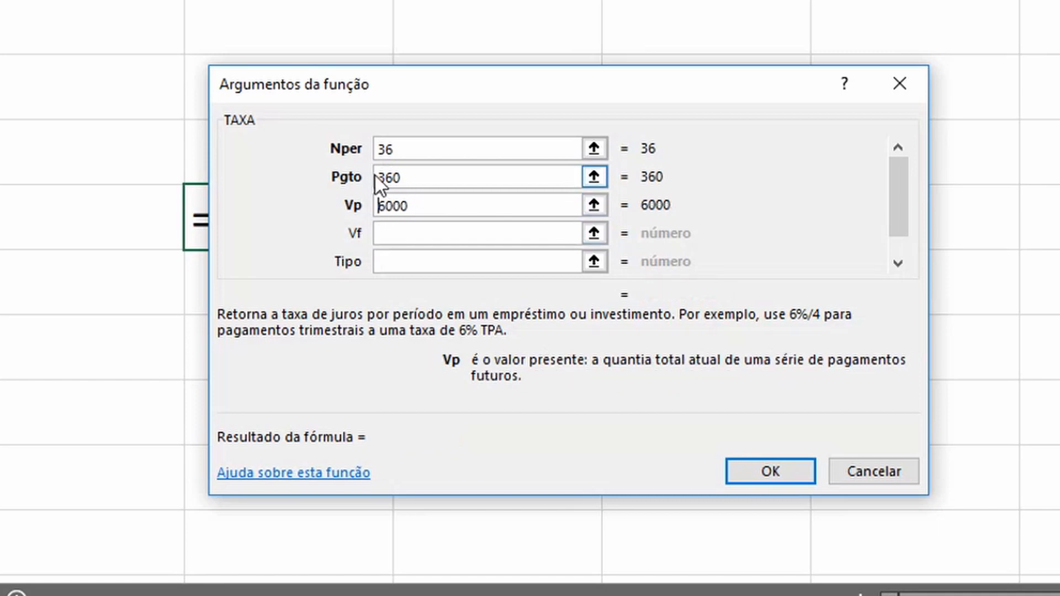
click(381, 176)
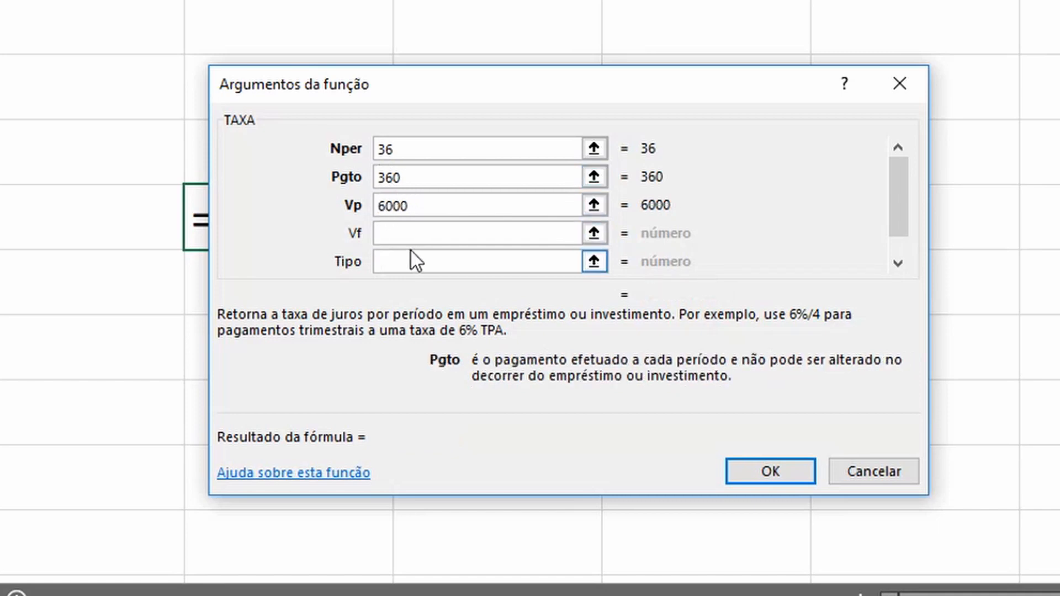
text(-)
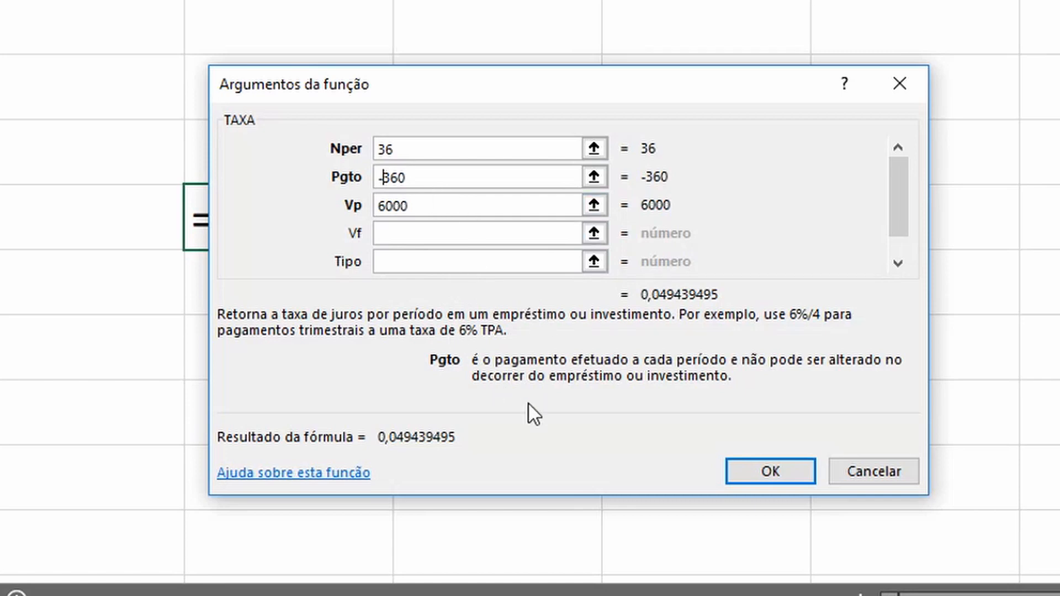
click(767, 472)
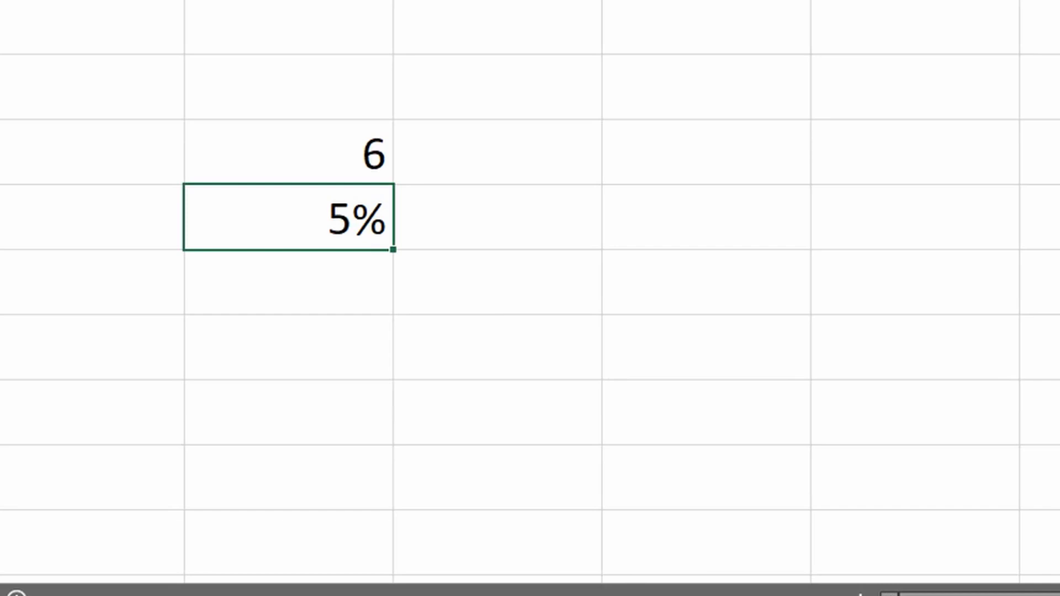
Show the percentage in cell C4 with two decimal places.
key(alt+h)
key(0)
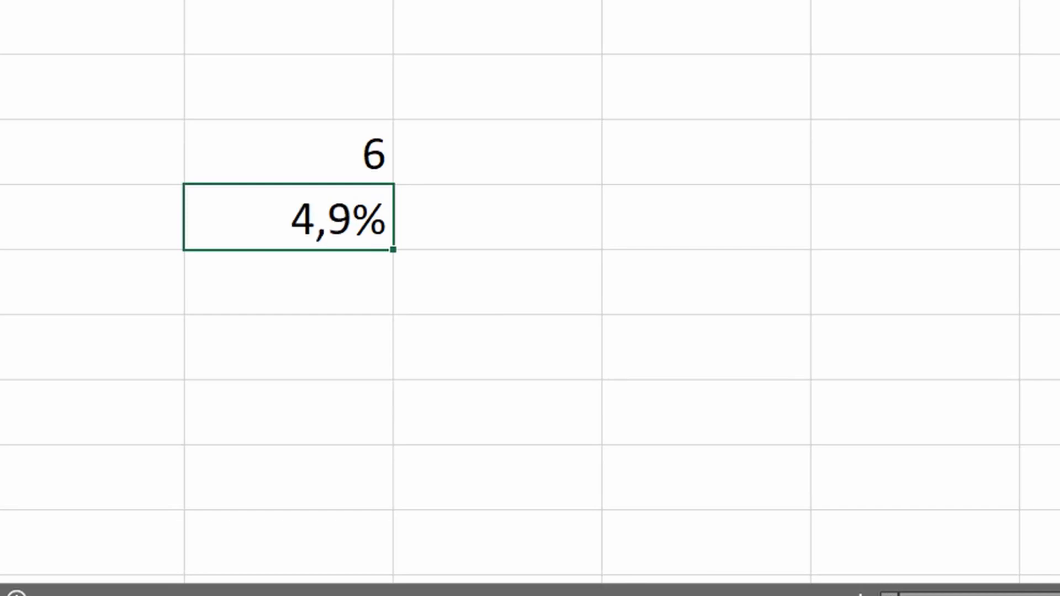
key(alt+h)
key(0)
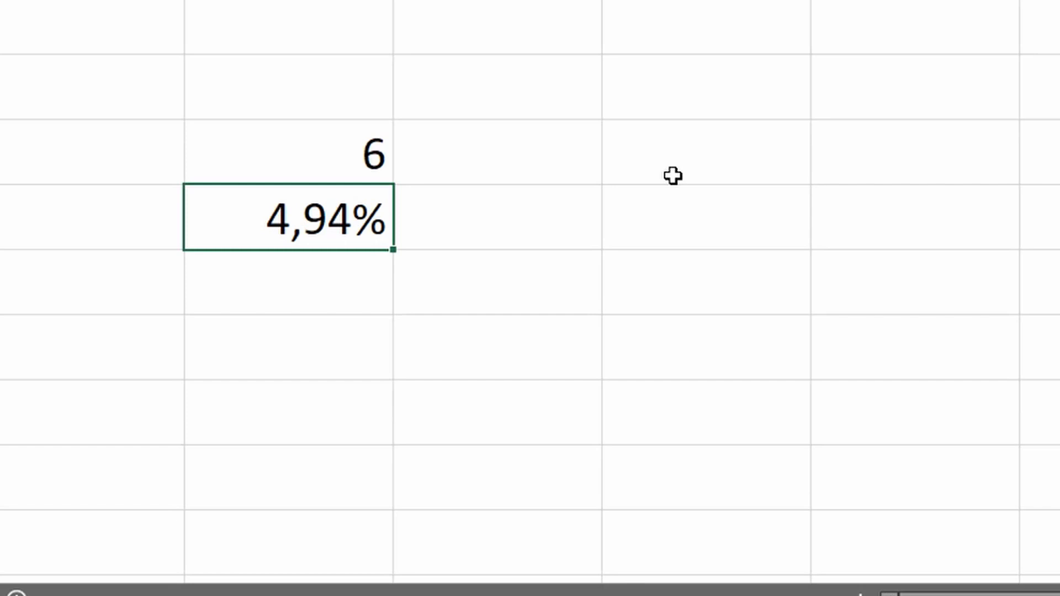
Start a TAXA formula in cell C5, view the description of its Estimativa argument, and cancel the insertion.
key(Down)
text(=taxa)
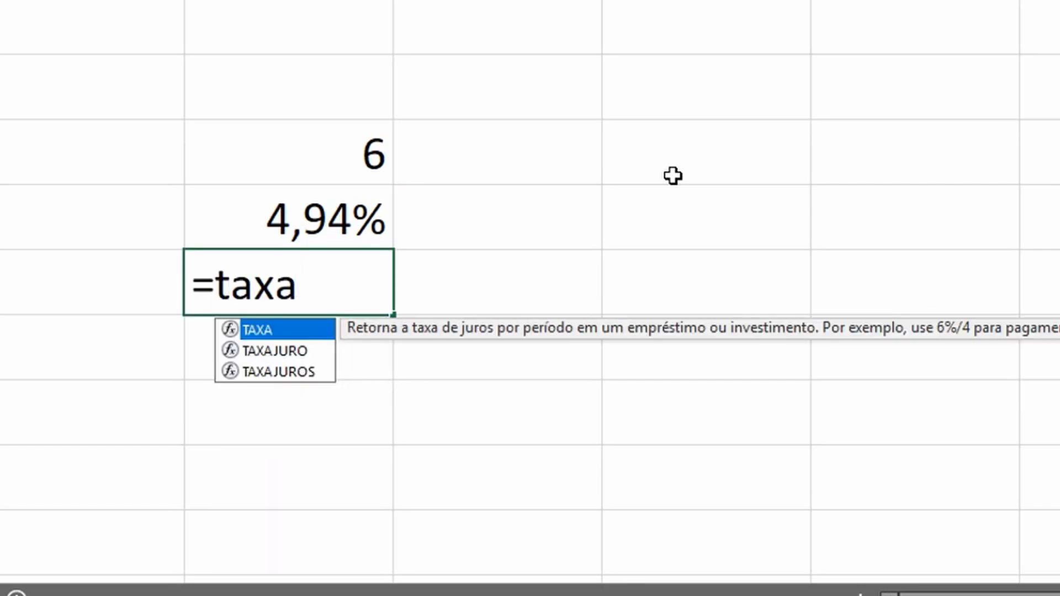
key(Tab)
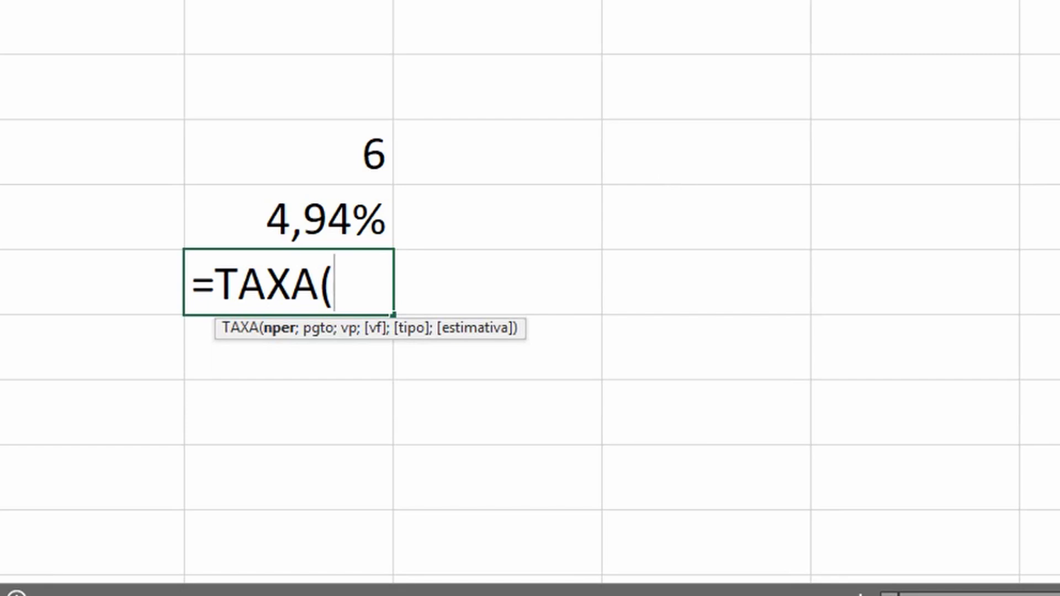
key(ctrl+a)
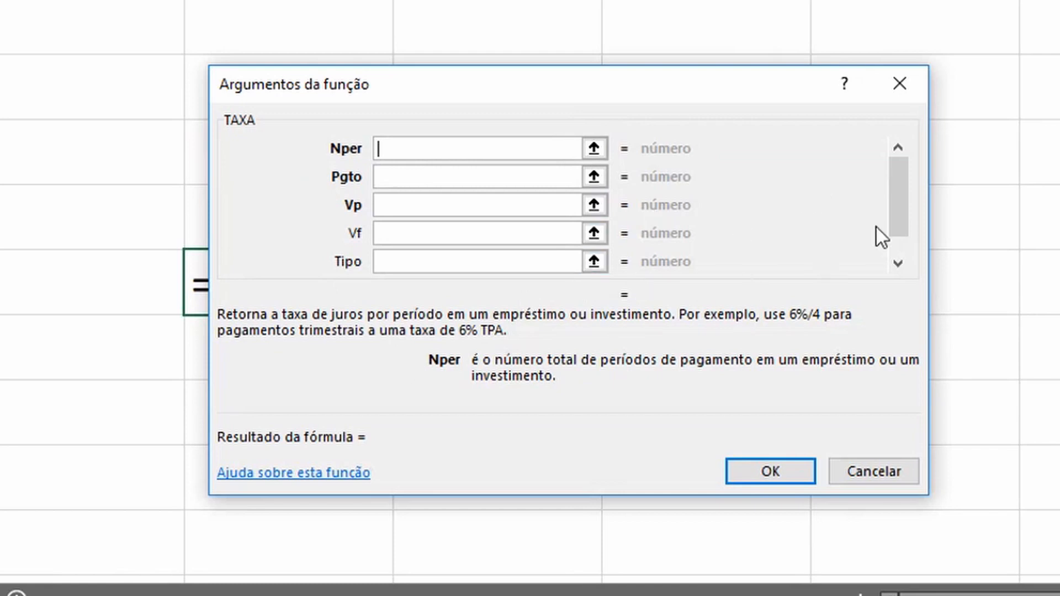
drag(898, 200, 900, 260)
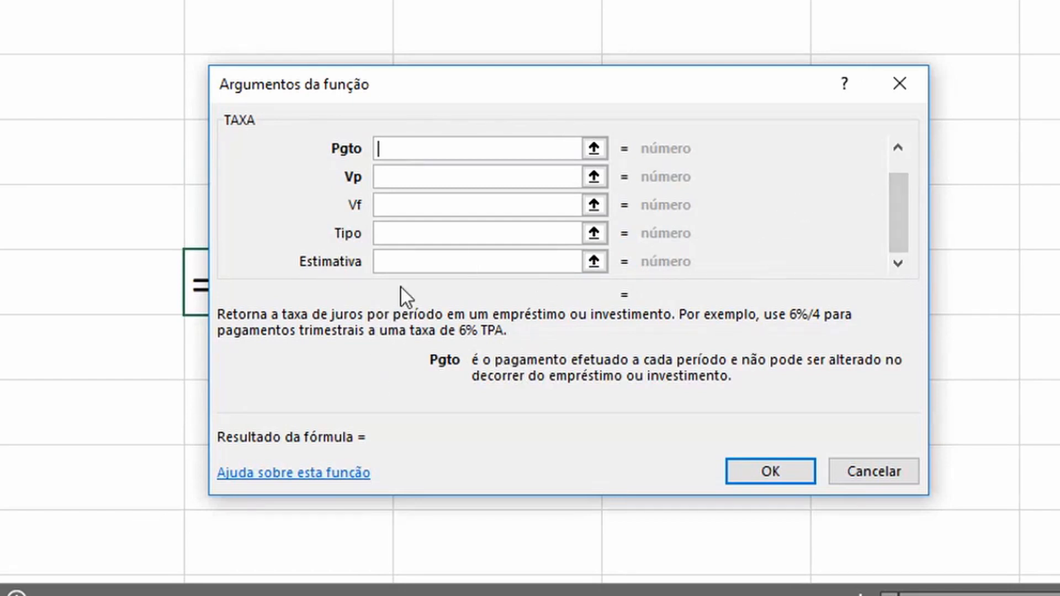
click(403, 259)
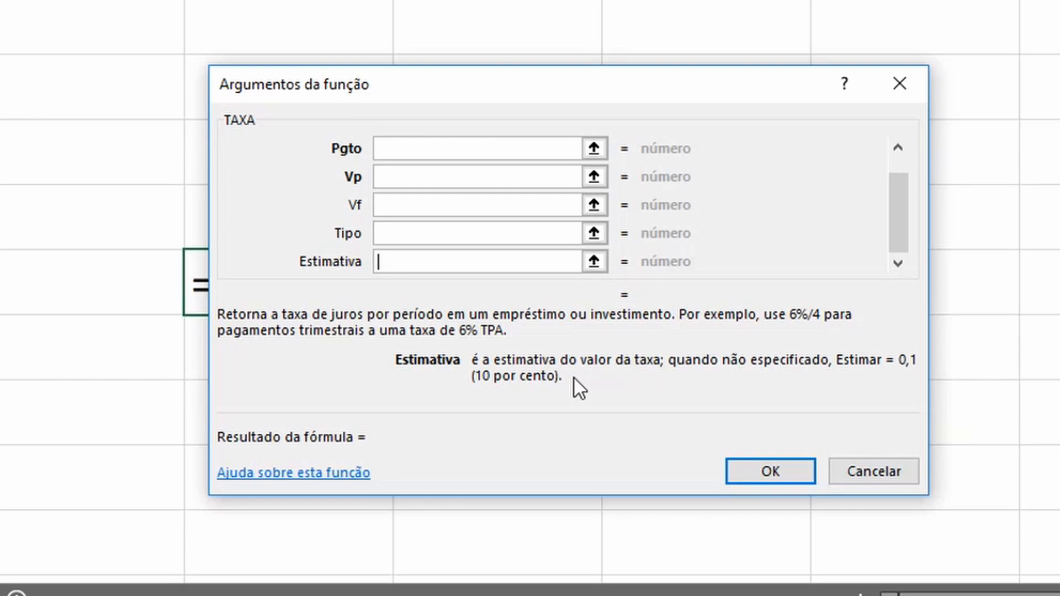
click(857, 474)
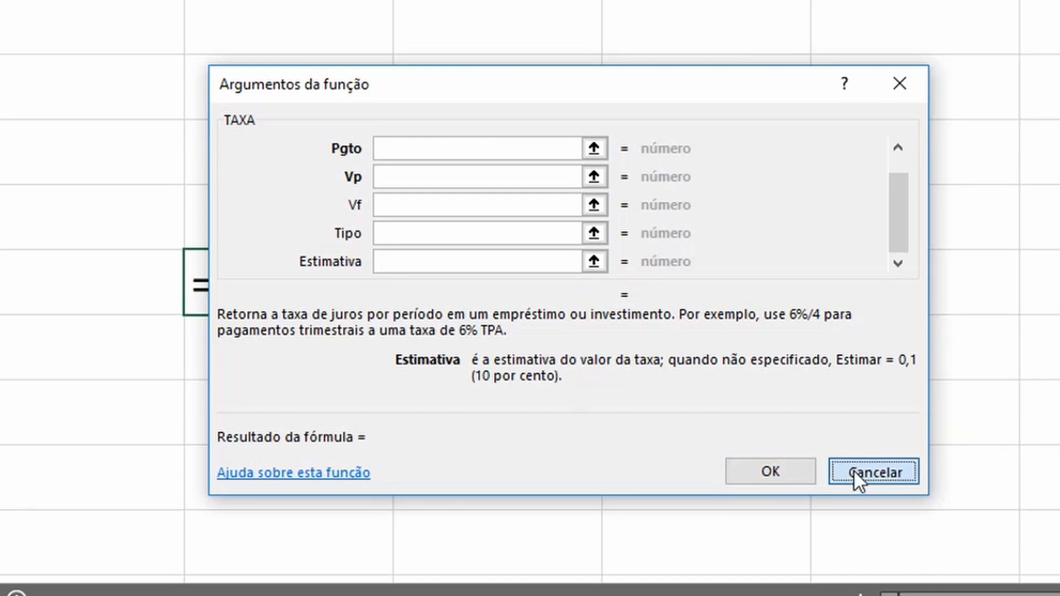
text(=pro)
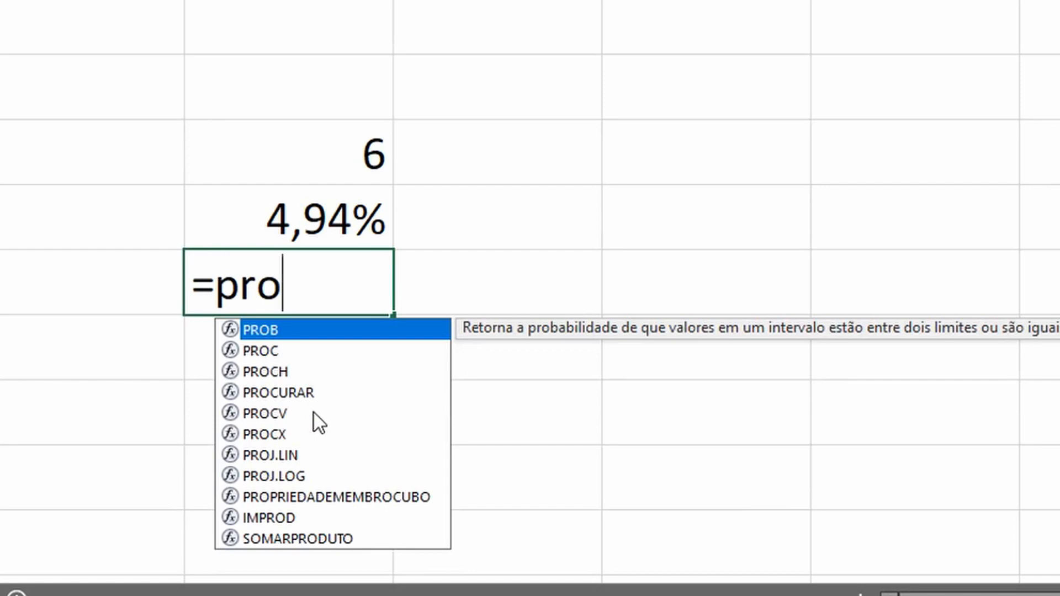
text(cx)
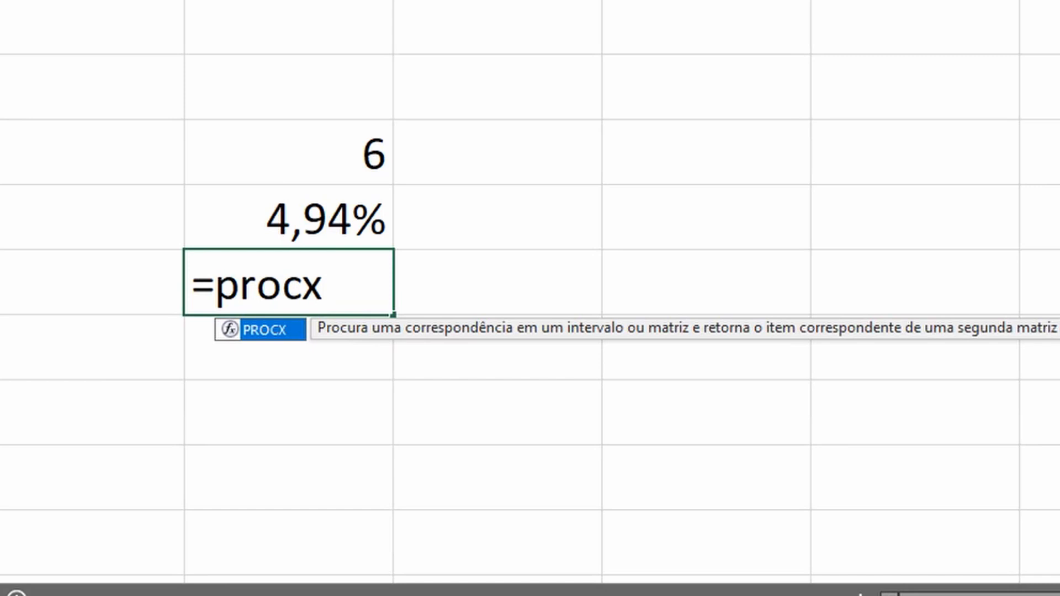
key(shift+F3)
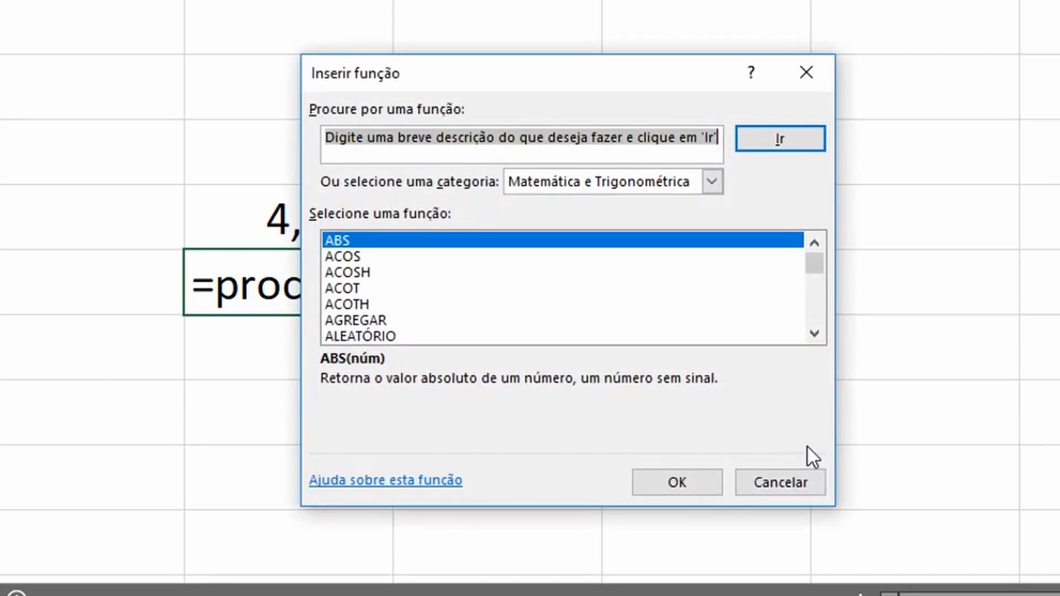
click(802, 478)
Start a PROCX formula in cell C5, look through its function arguments down to Modo_pesquisa, and cancel the insertion.
text(=)
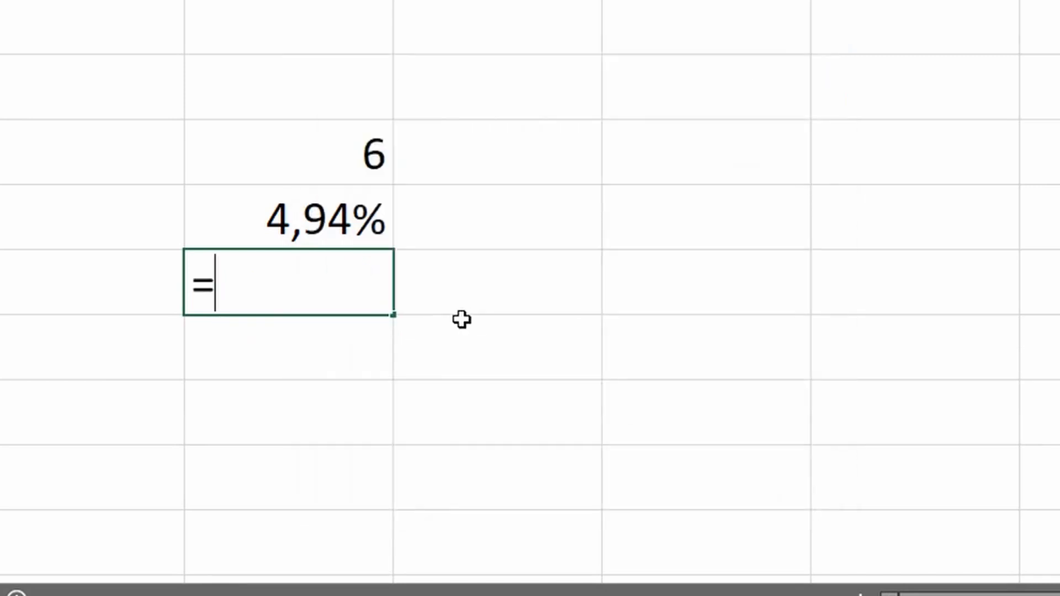
text(procx)
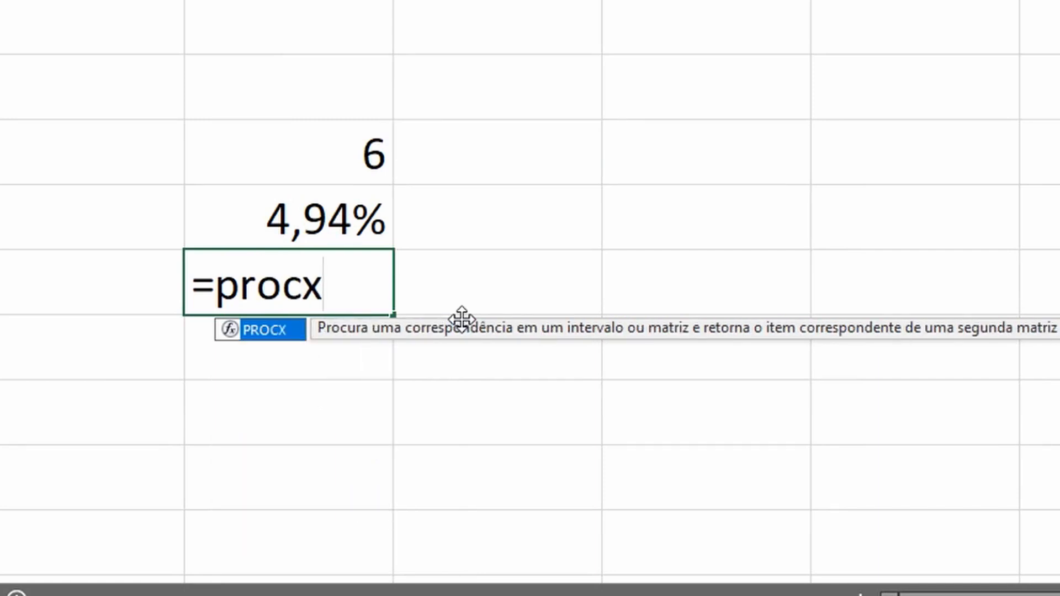
key(Tab)
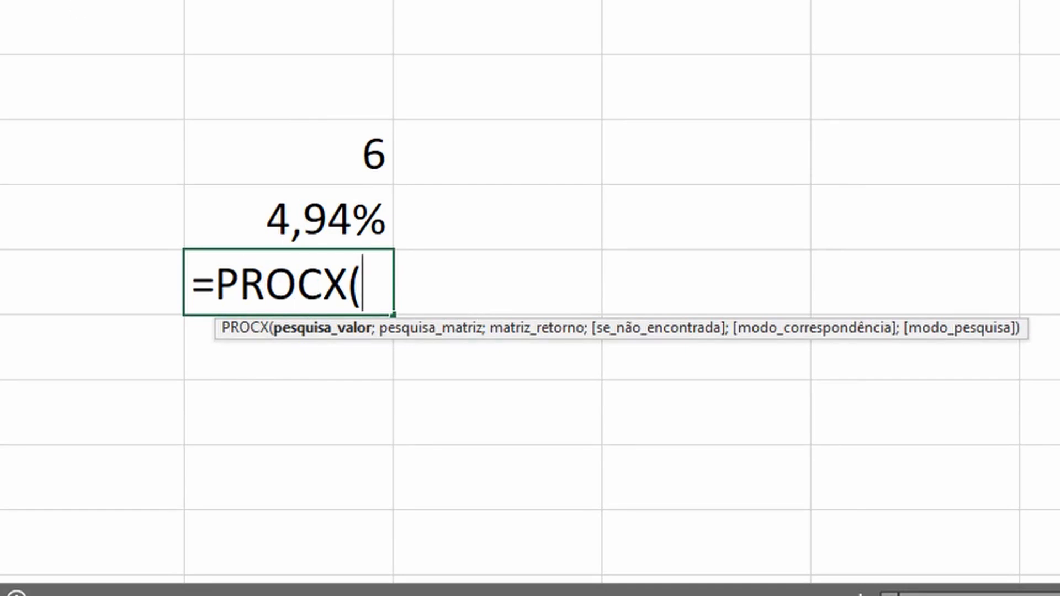
key(ctrl+a)
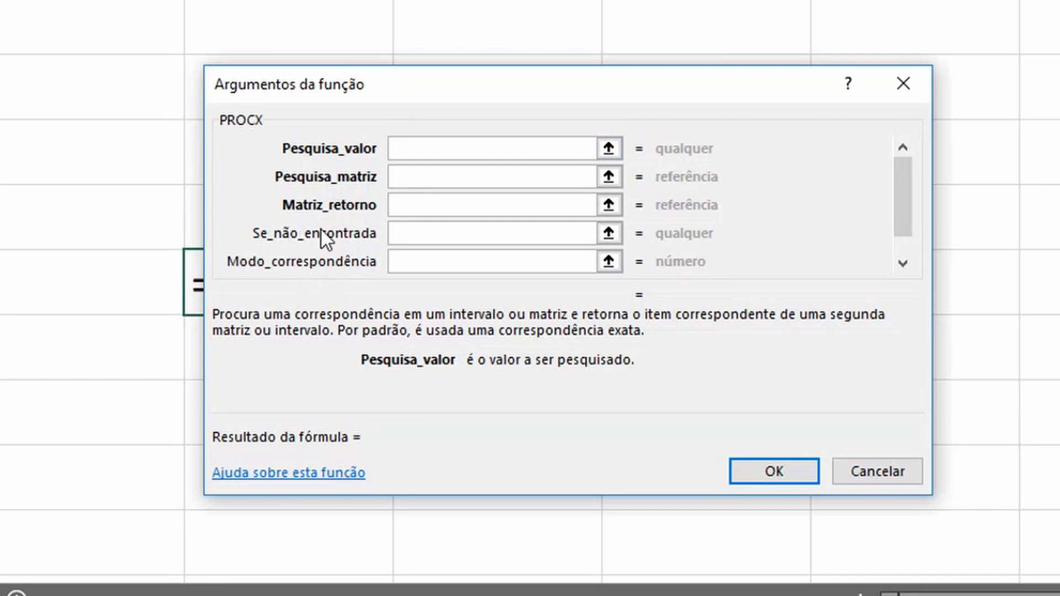
drag(904, 205, 899, 239)
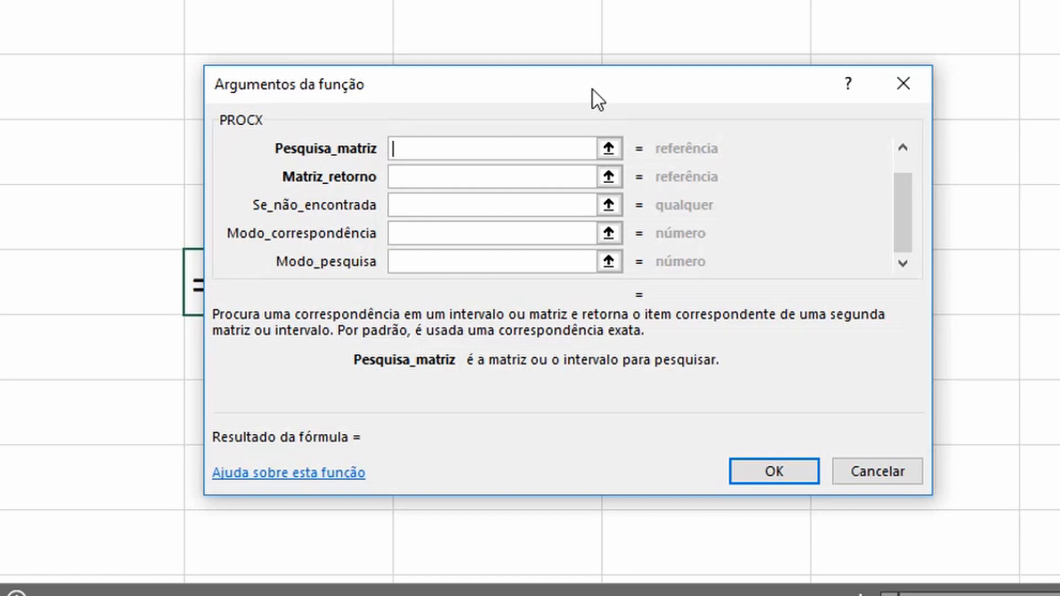
click(868, 485)
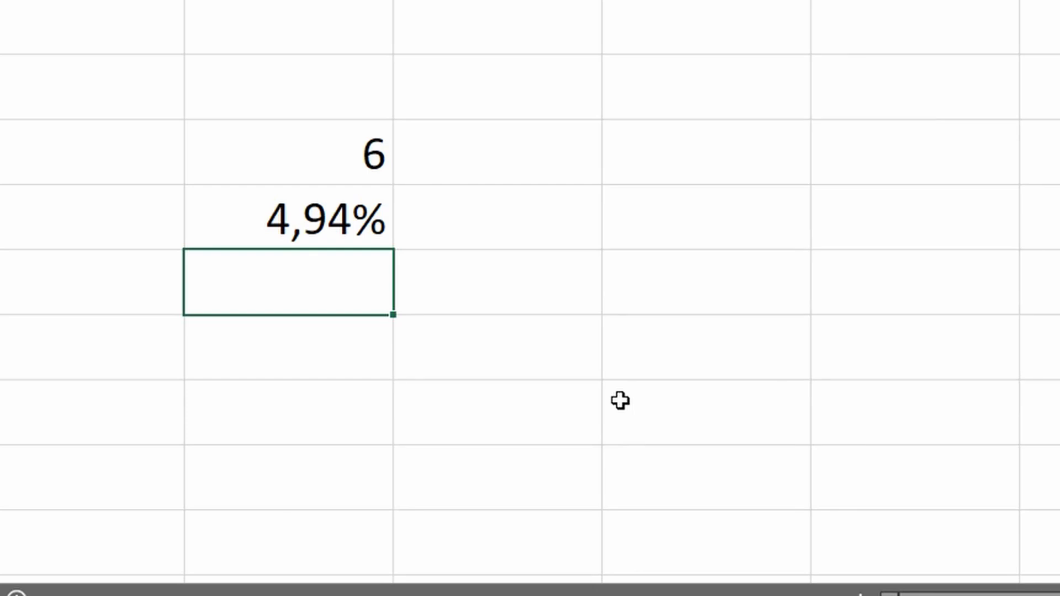
Enter the argument-free formula =LIN() in cell C5.
text(=lin)
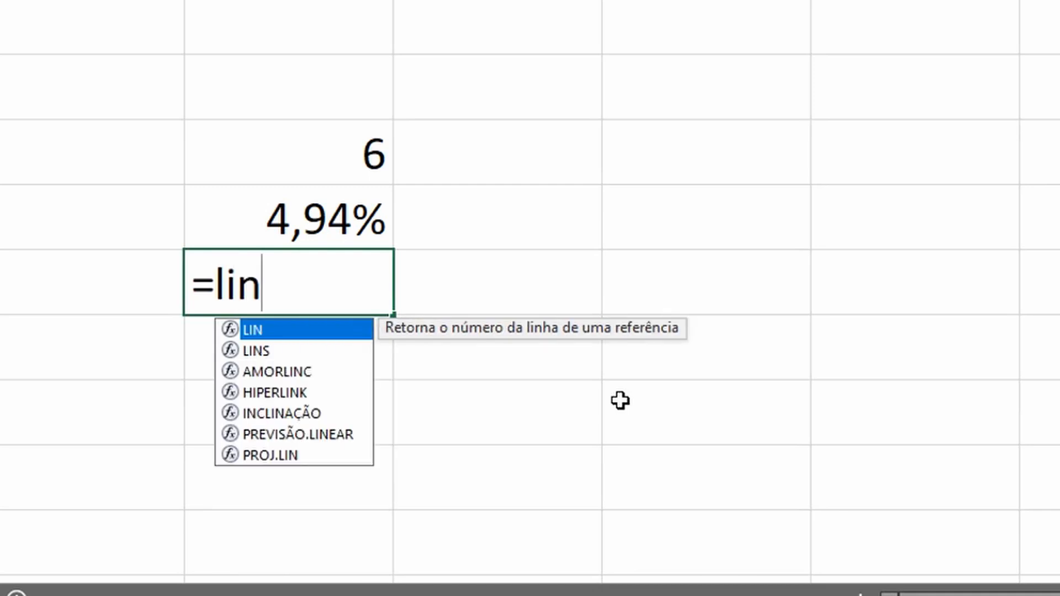
text(())
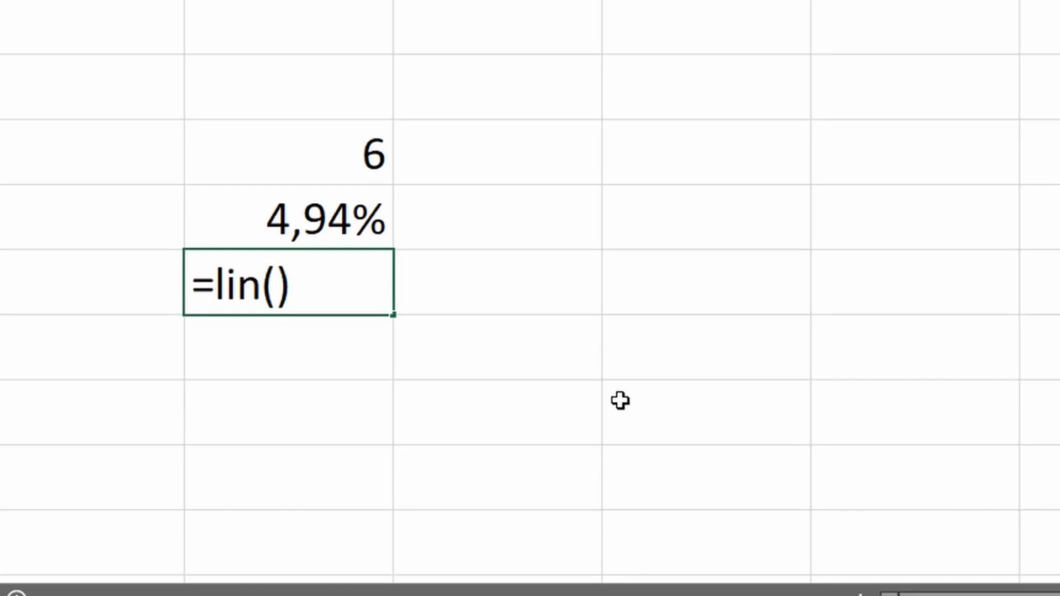
key(Return)
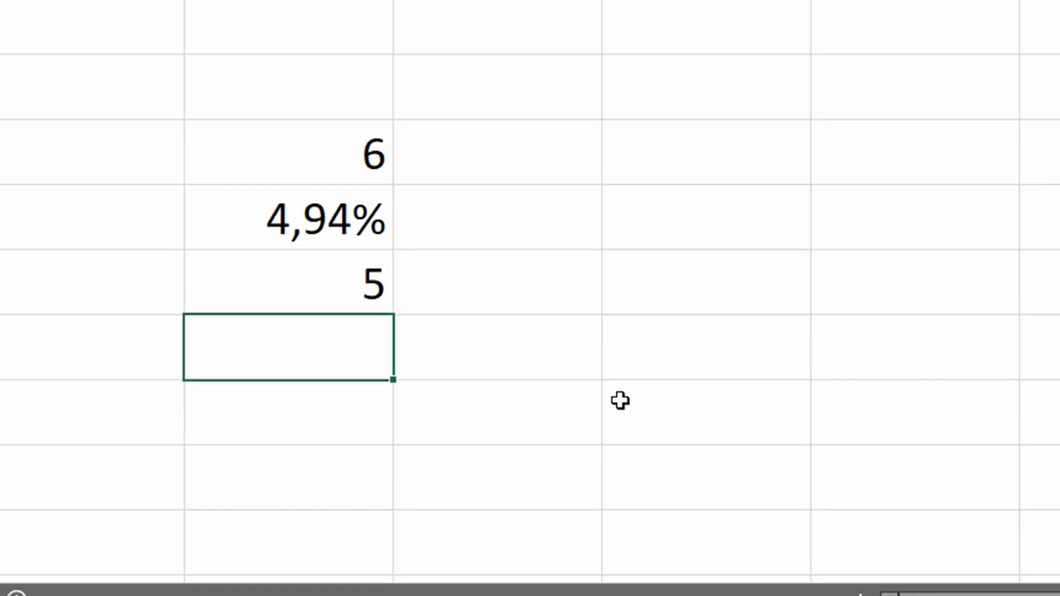
Replace the formula in cell C5 with =HOJE(), keeping the cell selected.
key(Up)
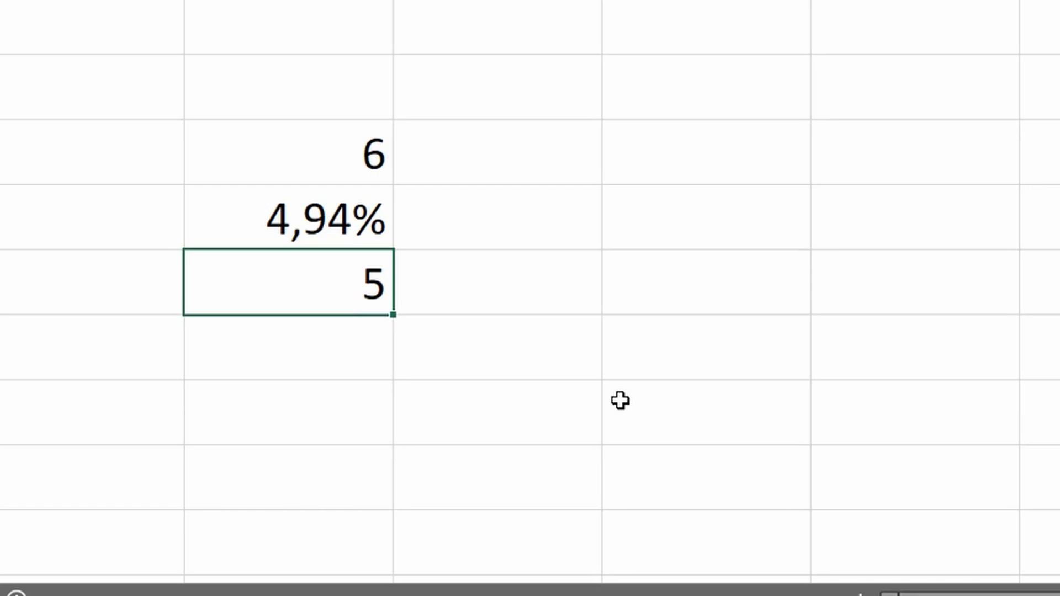
text(=ho)
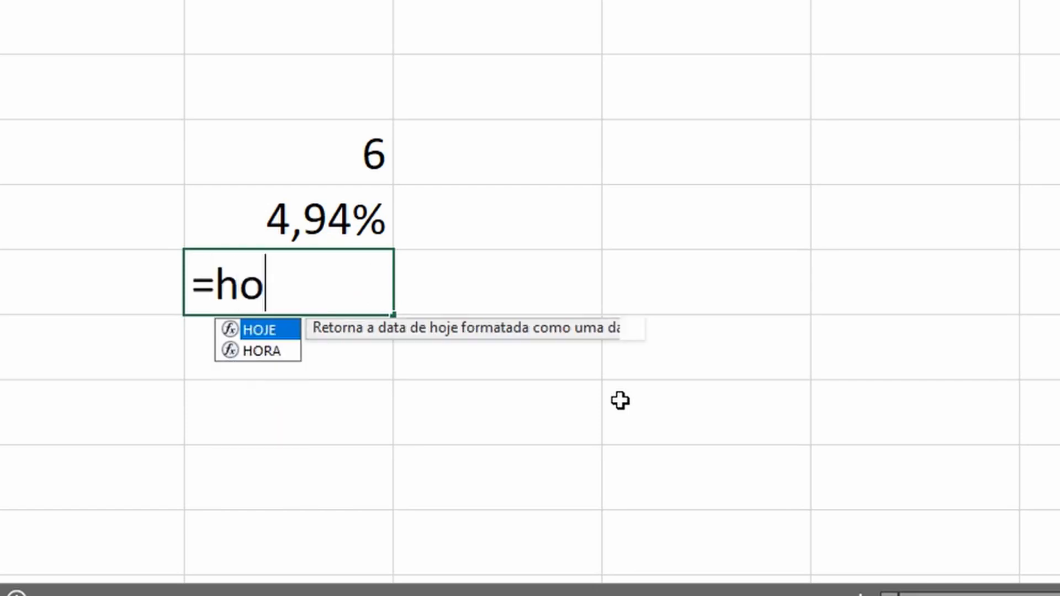
text(je())
key(ctrl+Return)
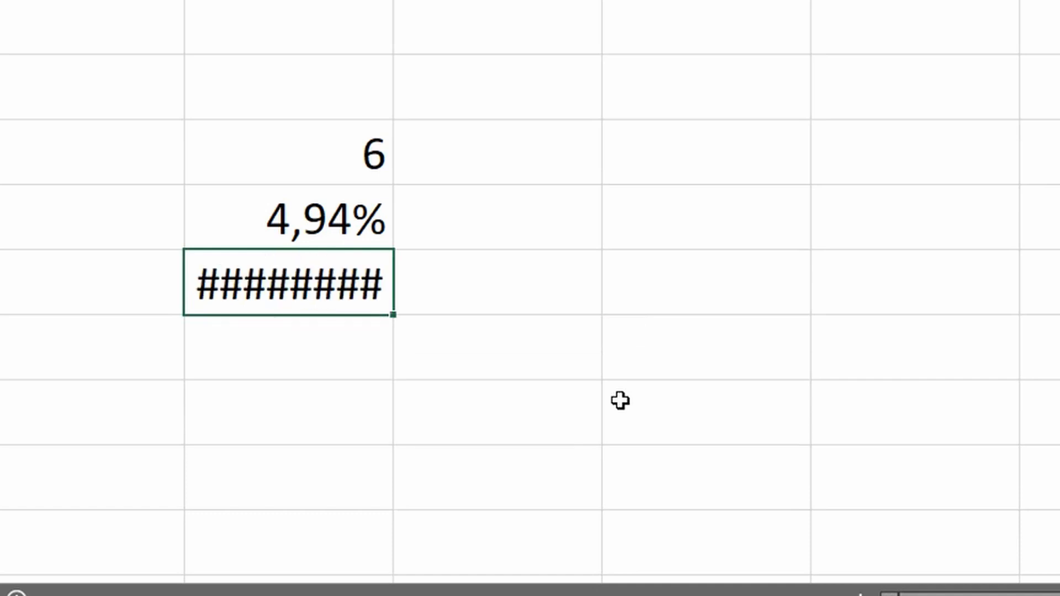
Accept the HOJE formula in cell C5 and enter the formula =AGORA() in cell C6.
key(Return)
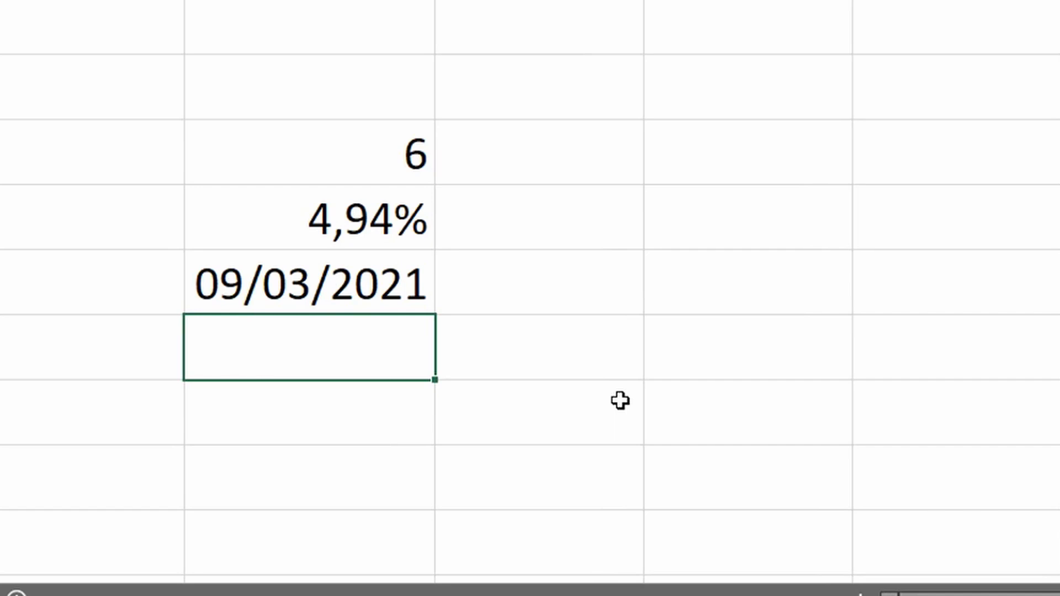
text(=agora())
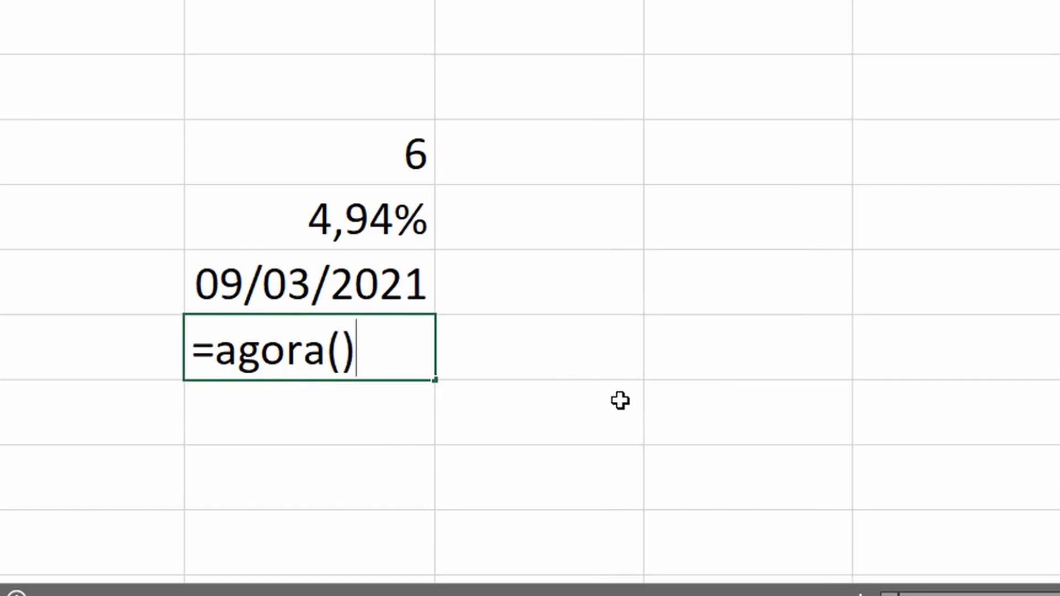
key(Return)
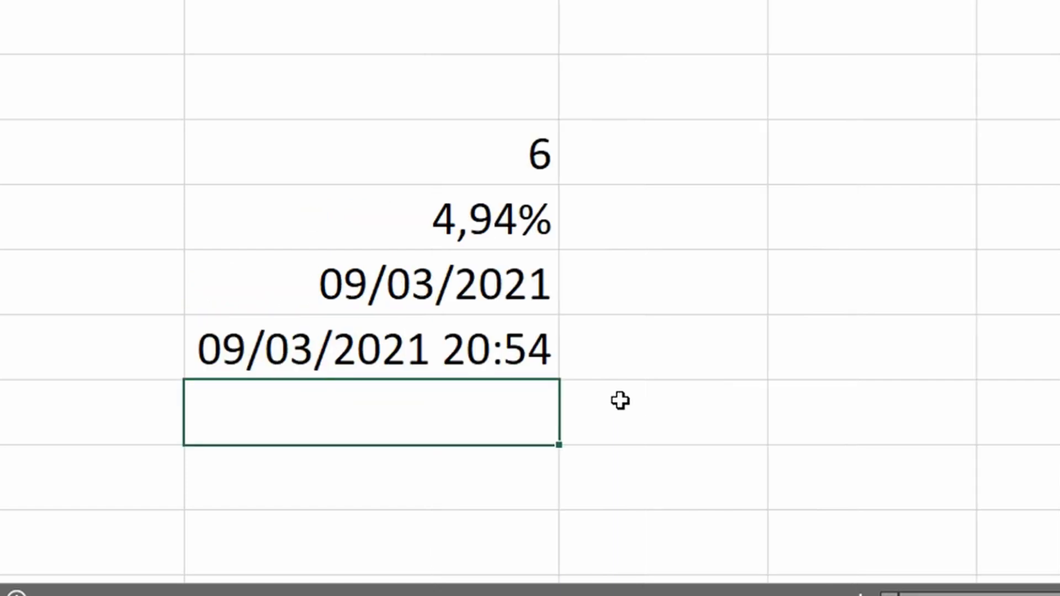
Enter the formula =COL() in cell C7 and view the description of its optional Ref argument in the function arguments.
text(=col)
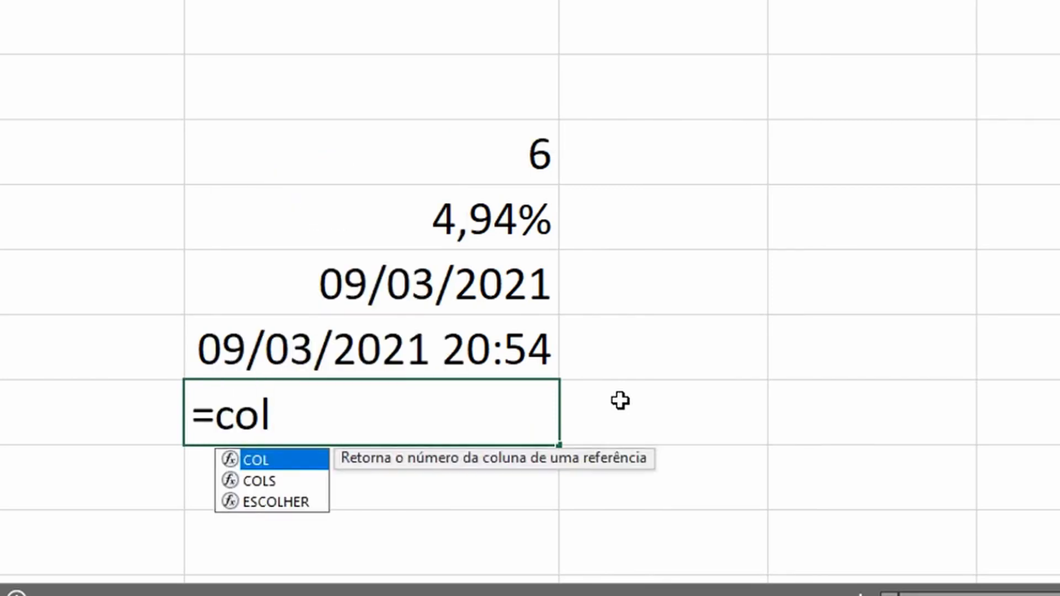
text(())
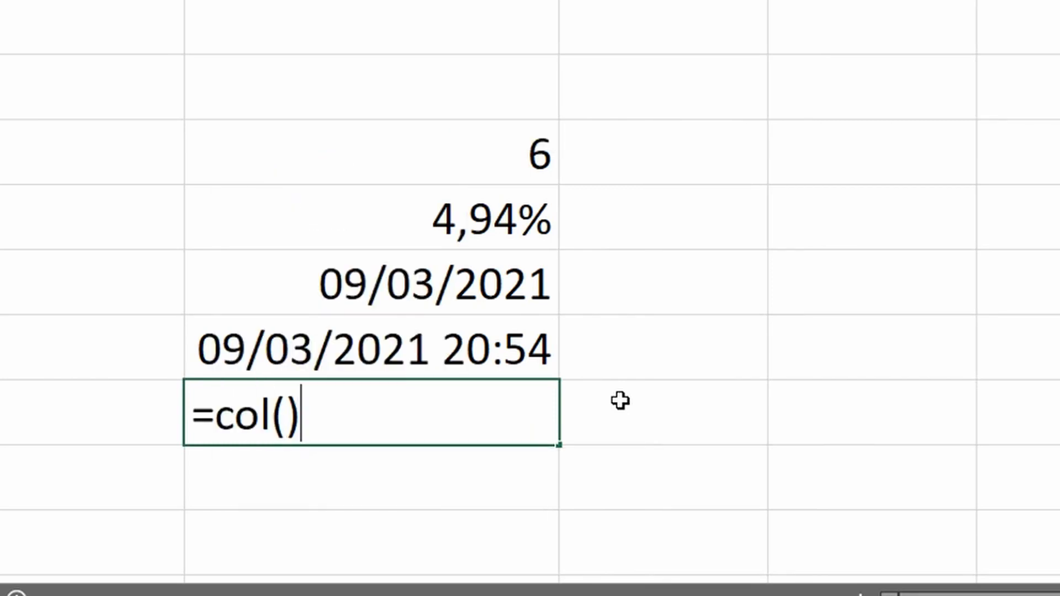
key(Return)
key(Up)
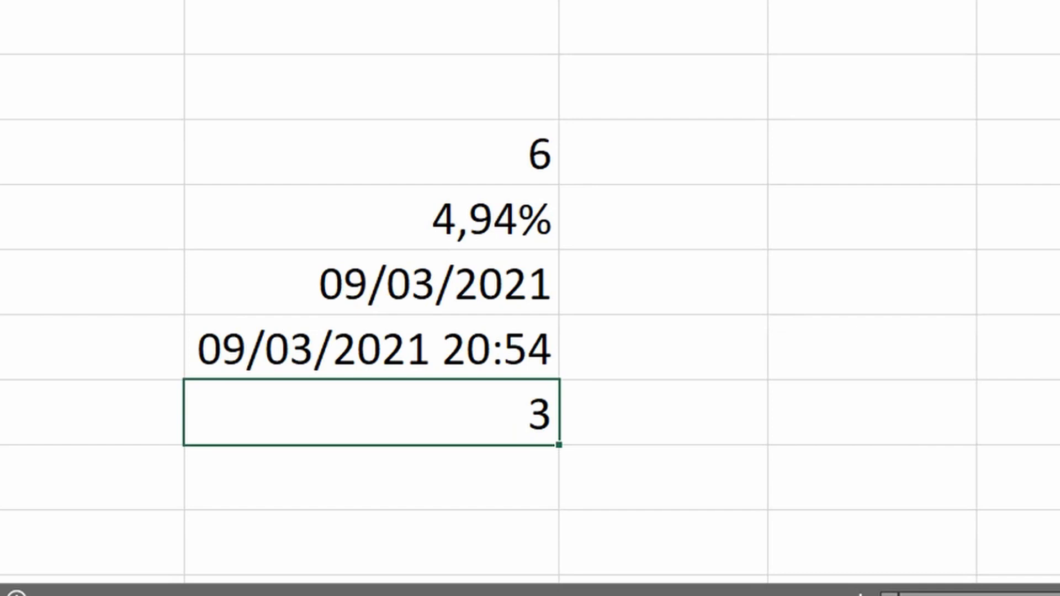
key(shift+F3)
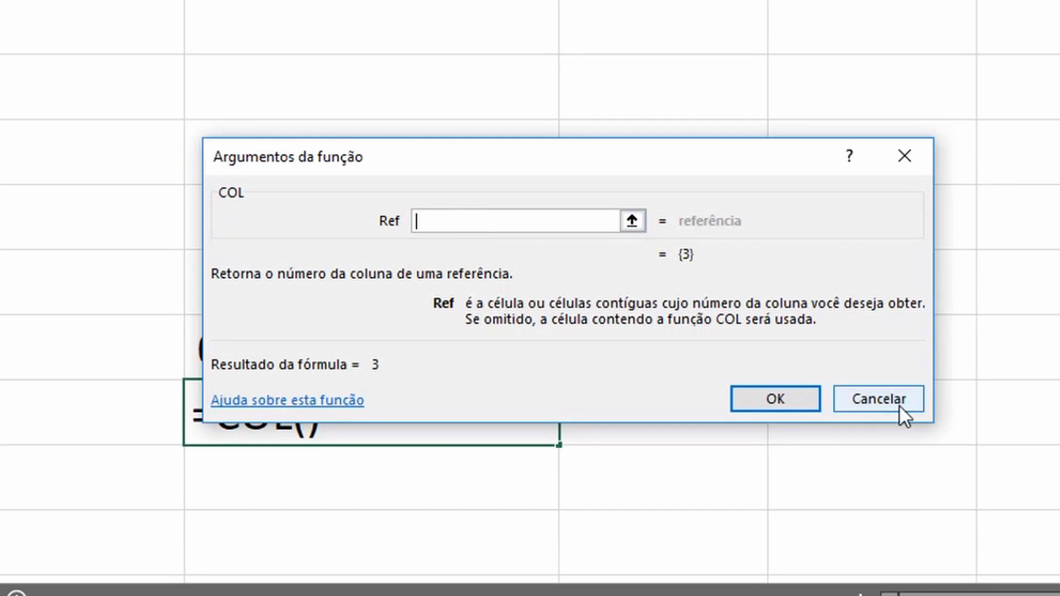
key(Return)
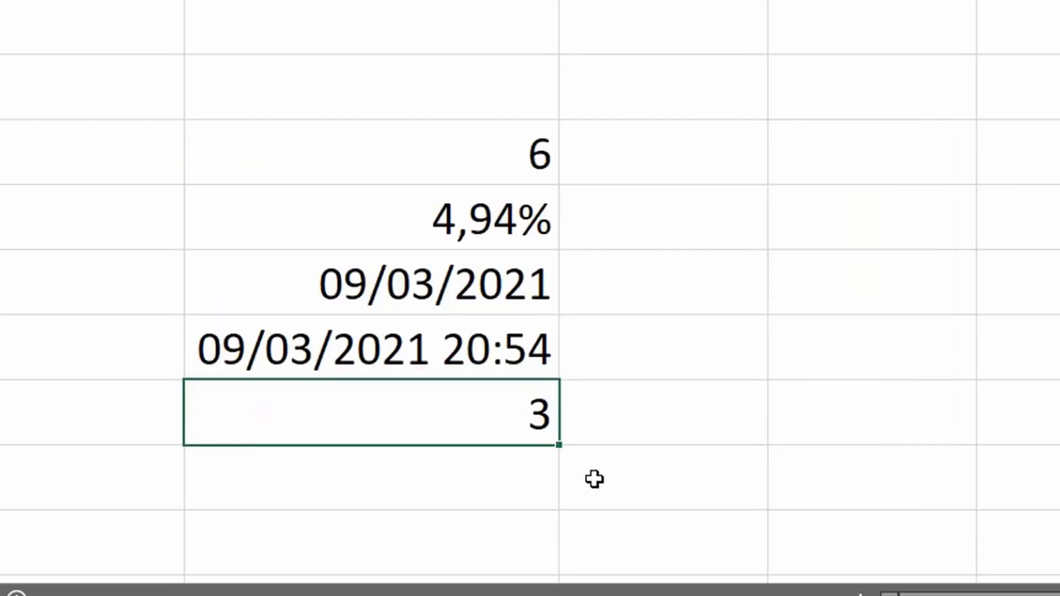
Start replacing the COL formula in cell C7 with a SOMA formula.
key(F2)
key(BackSpace)
key(BackSpace)
key(BackSpace)
key(BackSpace)
key(BackSpace)
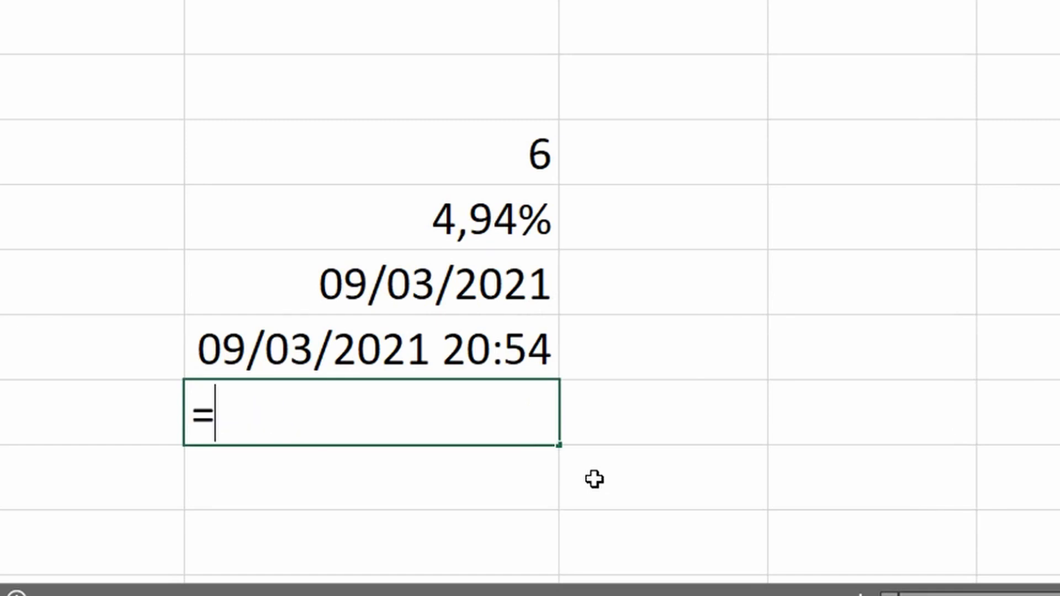
text(soma()
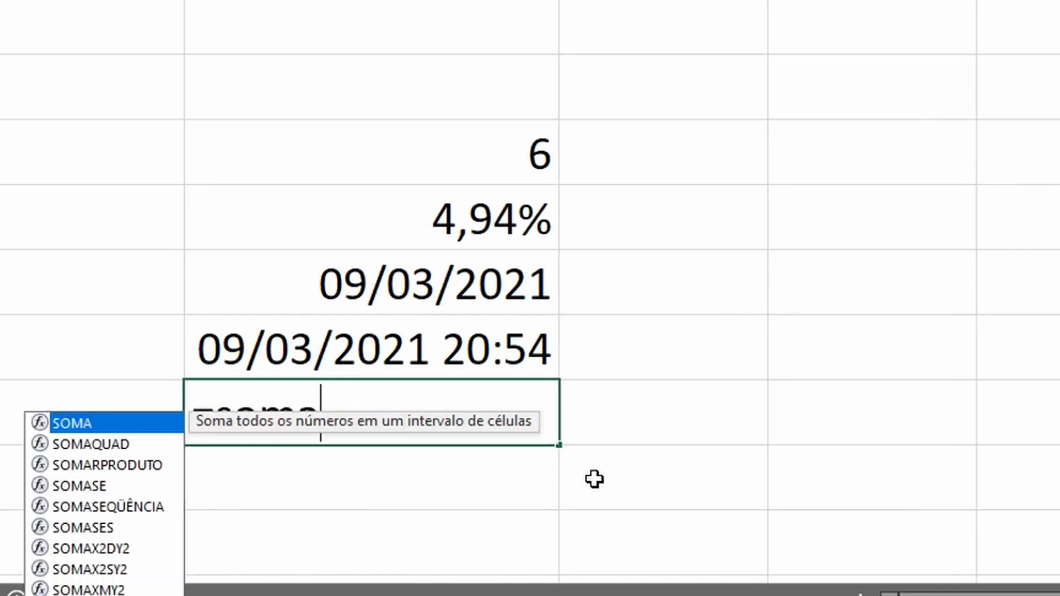